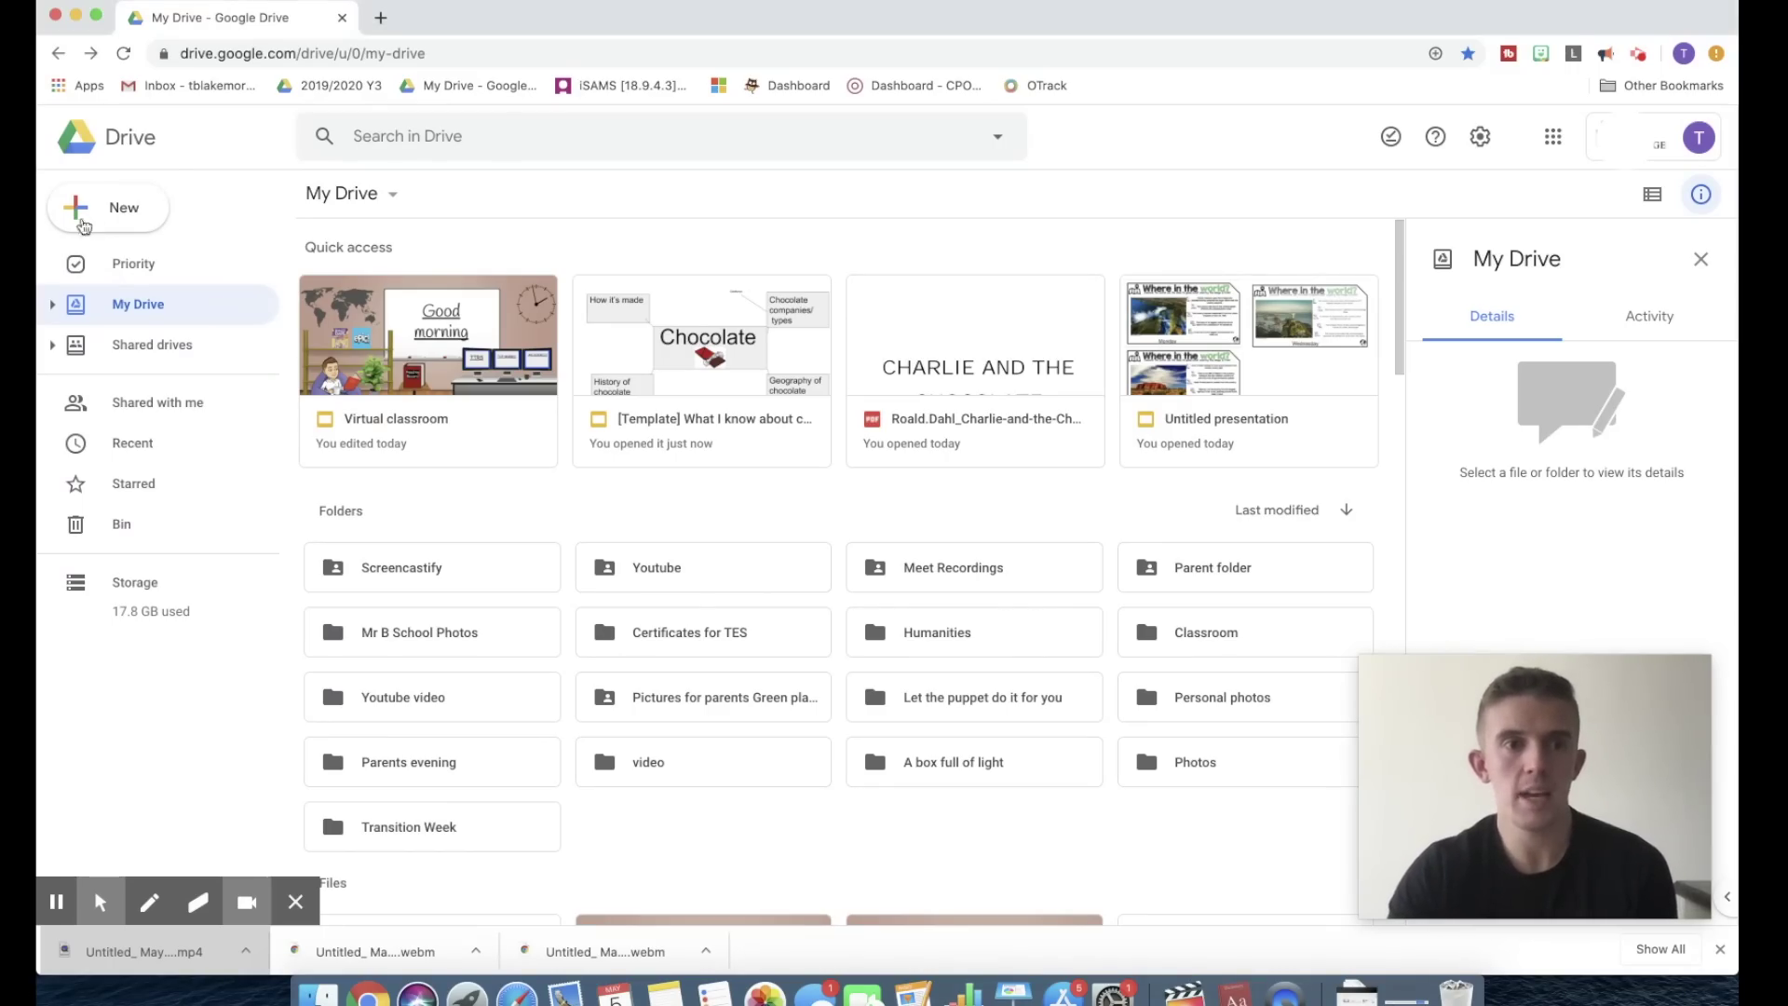
Step: Open the Virtual classroom presentation from Google Drive
left_click(83, 224)
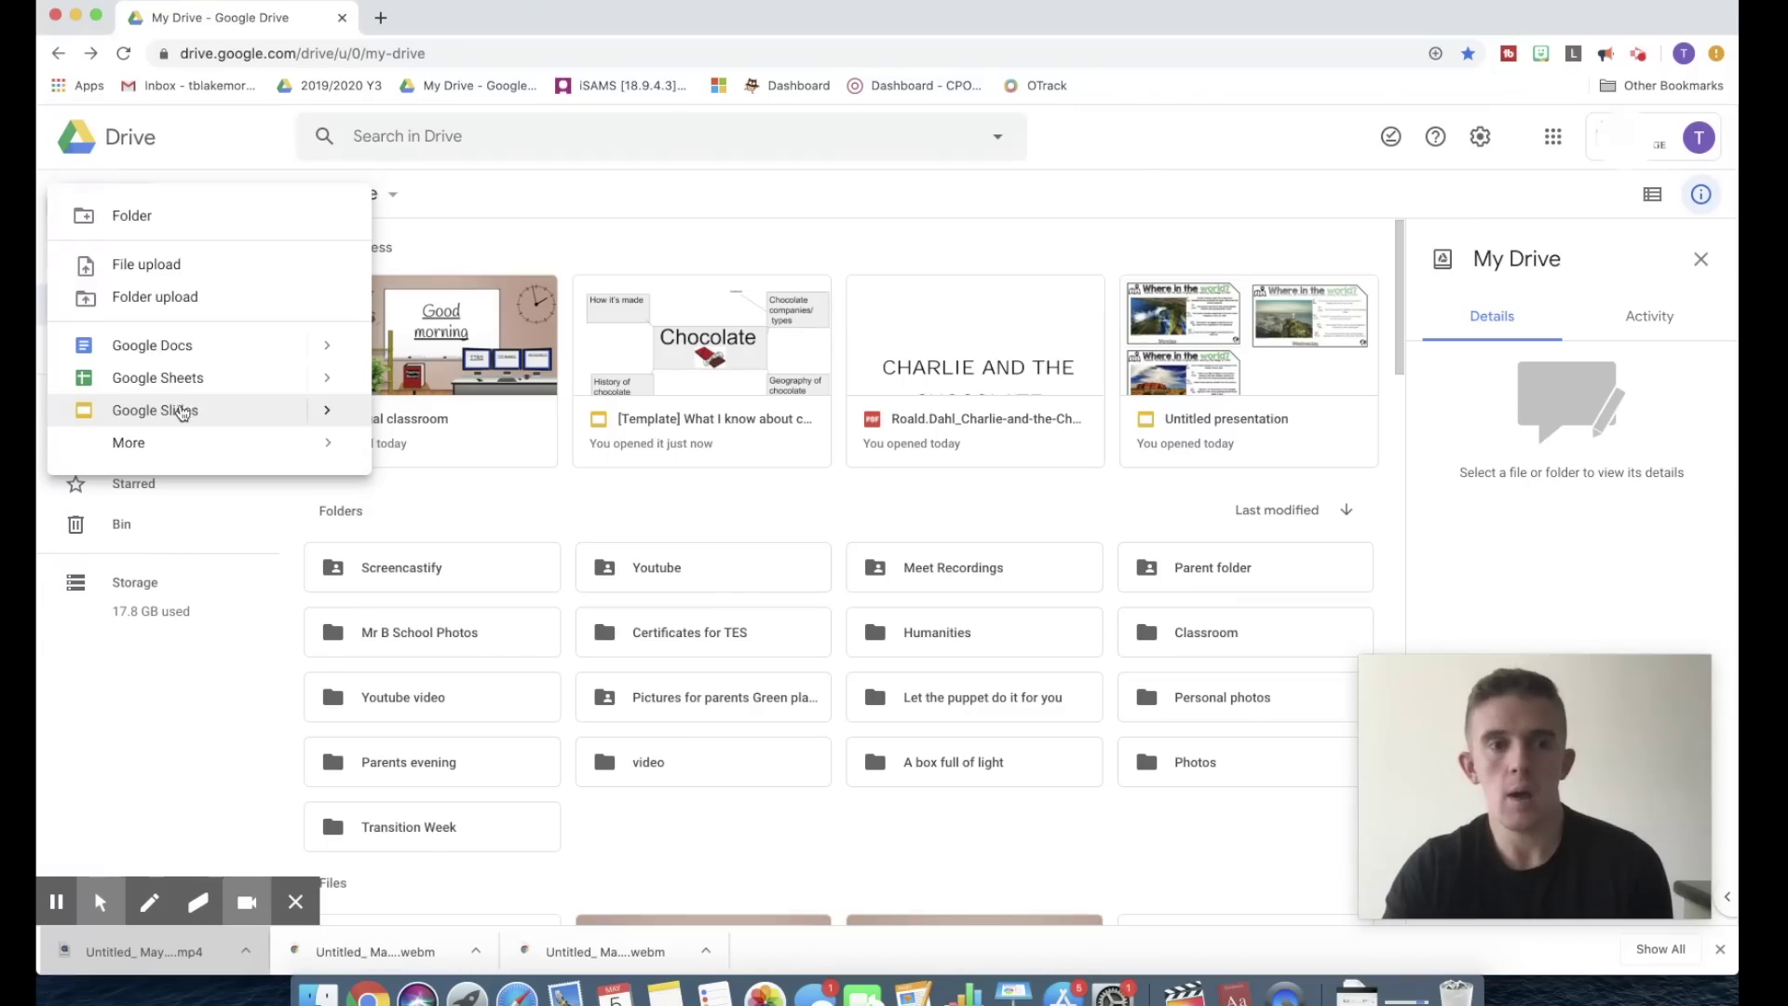
left_click(527, 492)
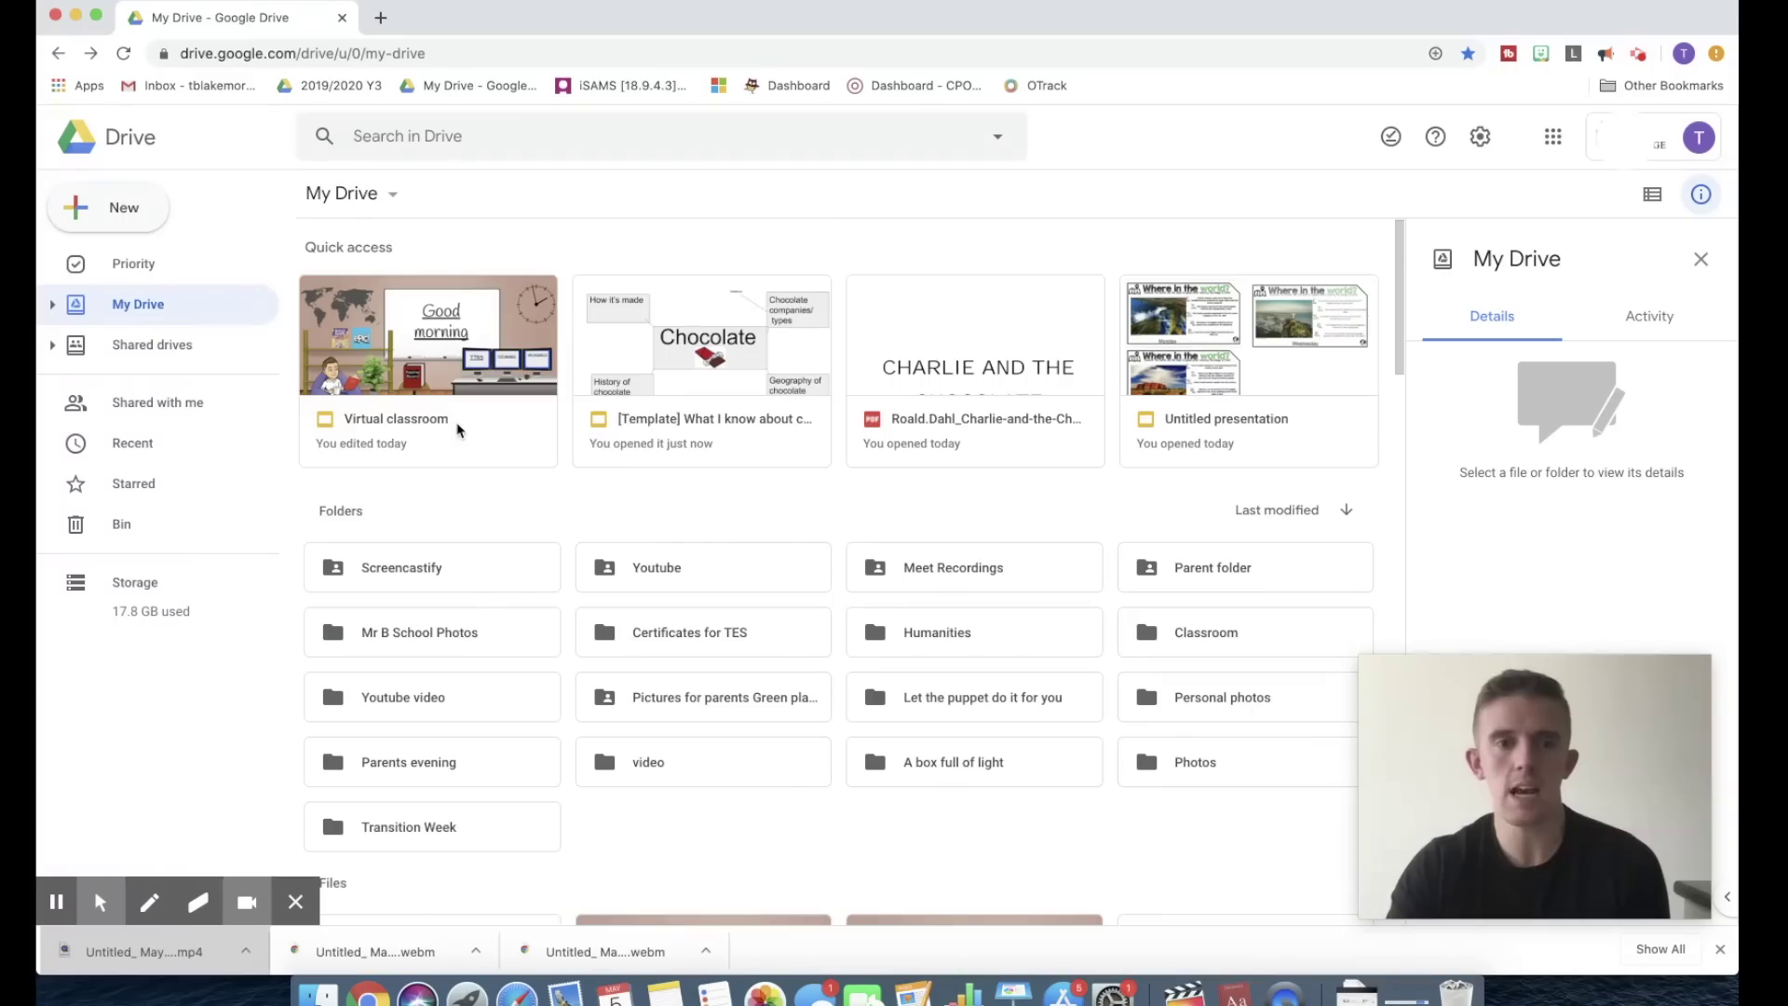
right_click(458, 429)
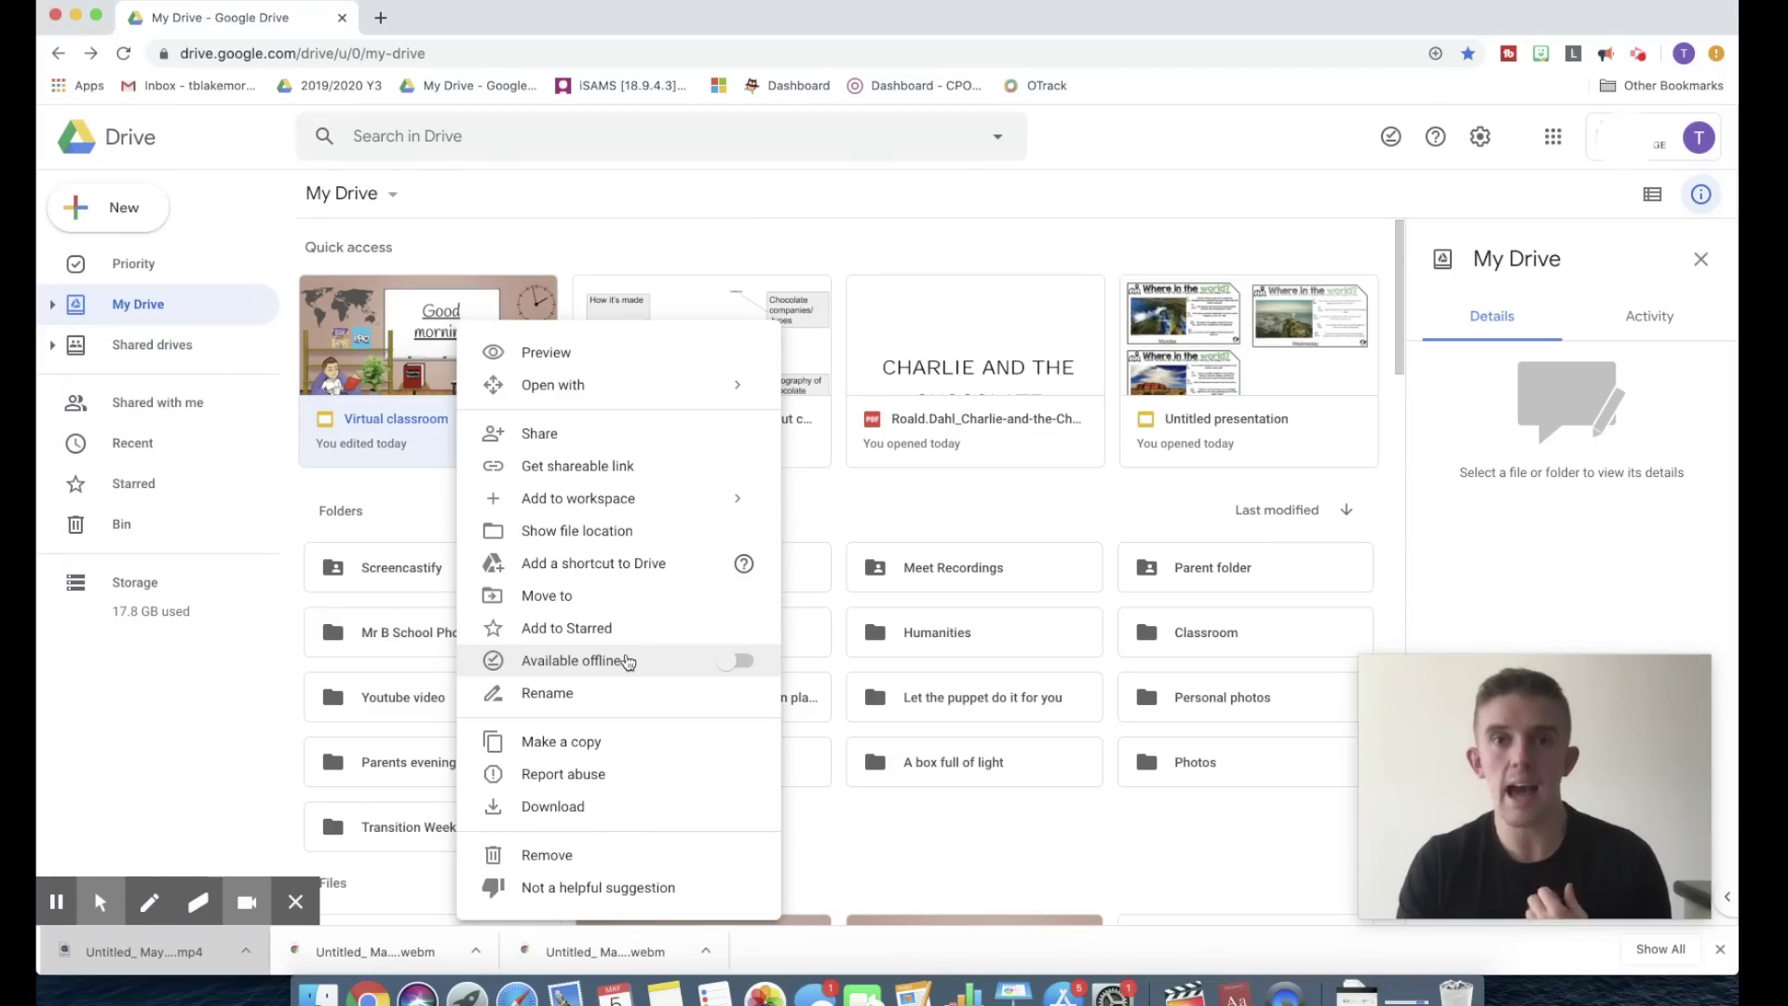
left_click(842, 507)
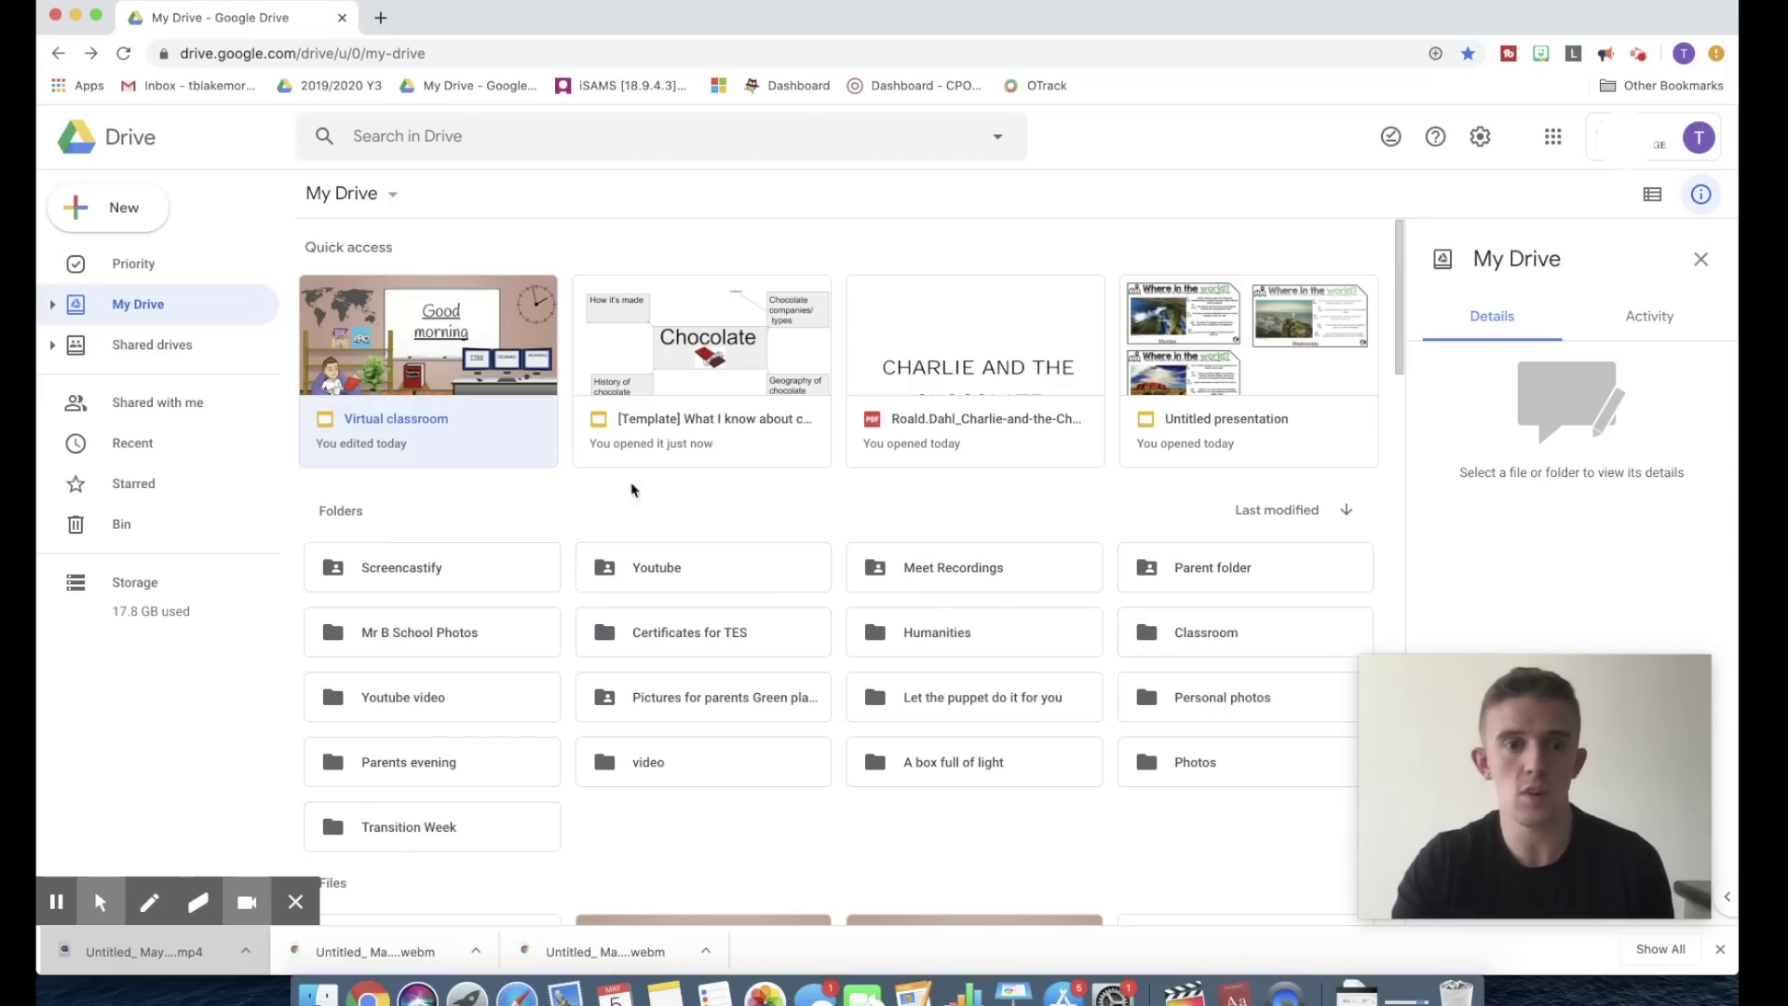
double_click(483, 423)
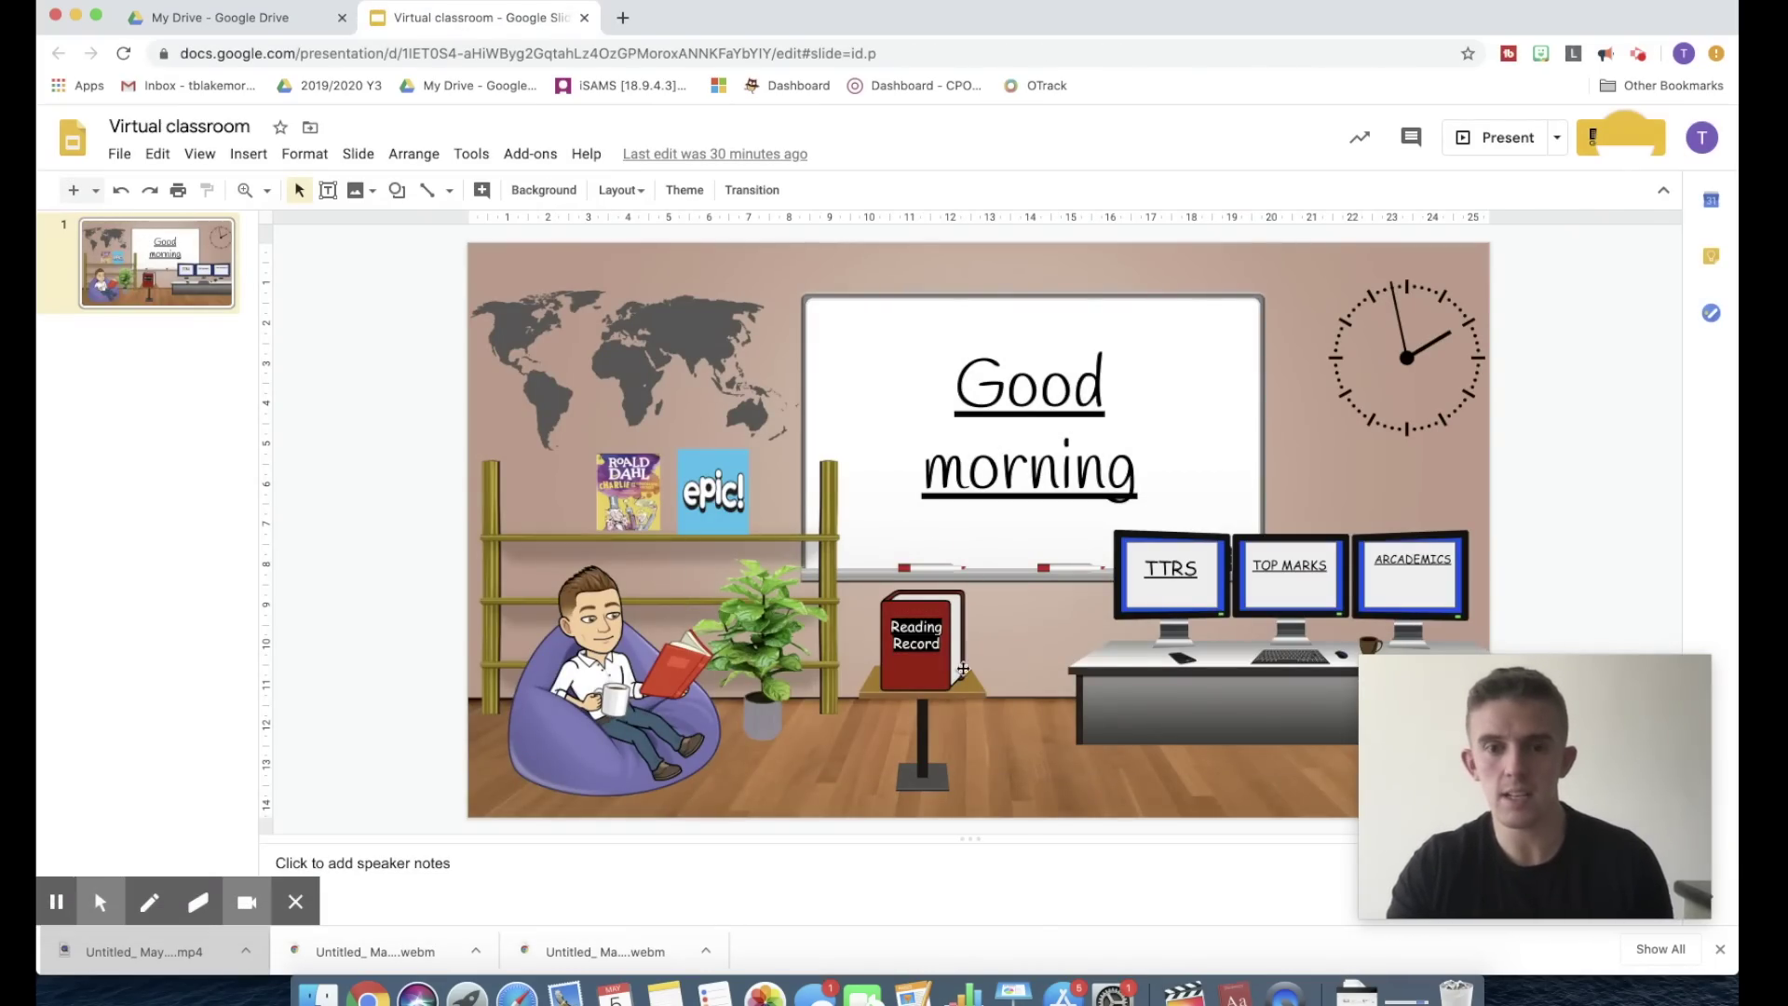
Step: Check the Reading Record book's link and nudge the beanbag bitmoji slightly right
left_click(937, 674)
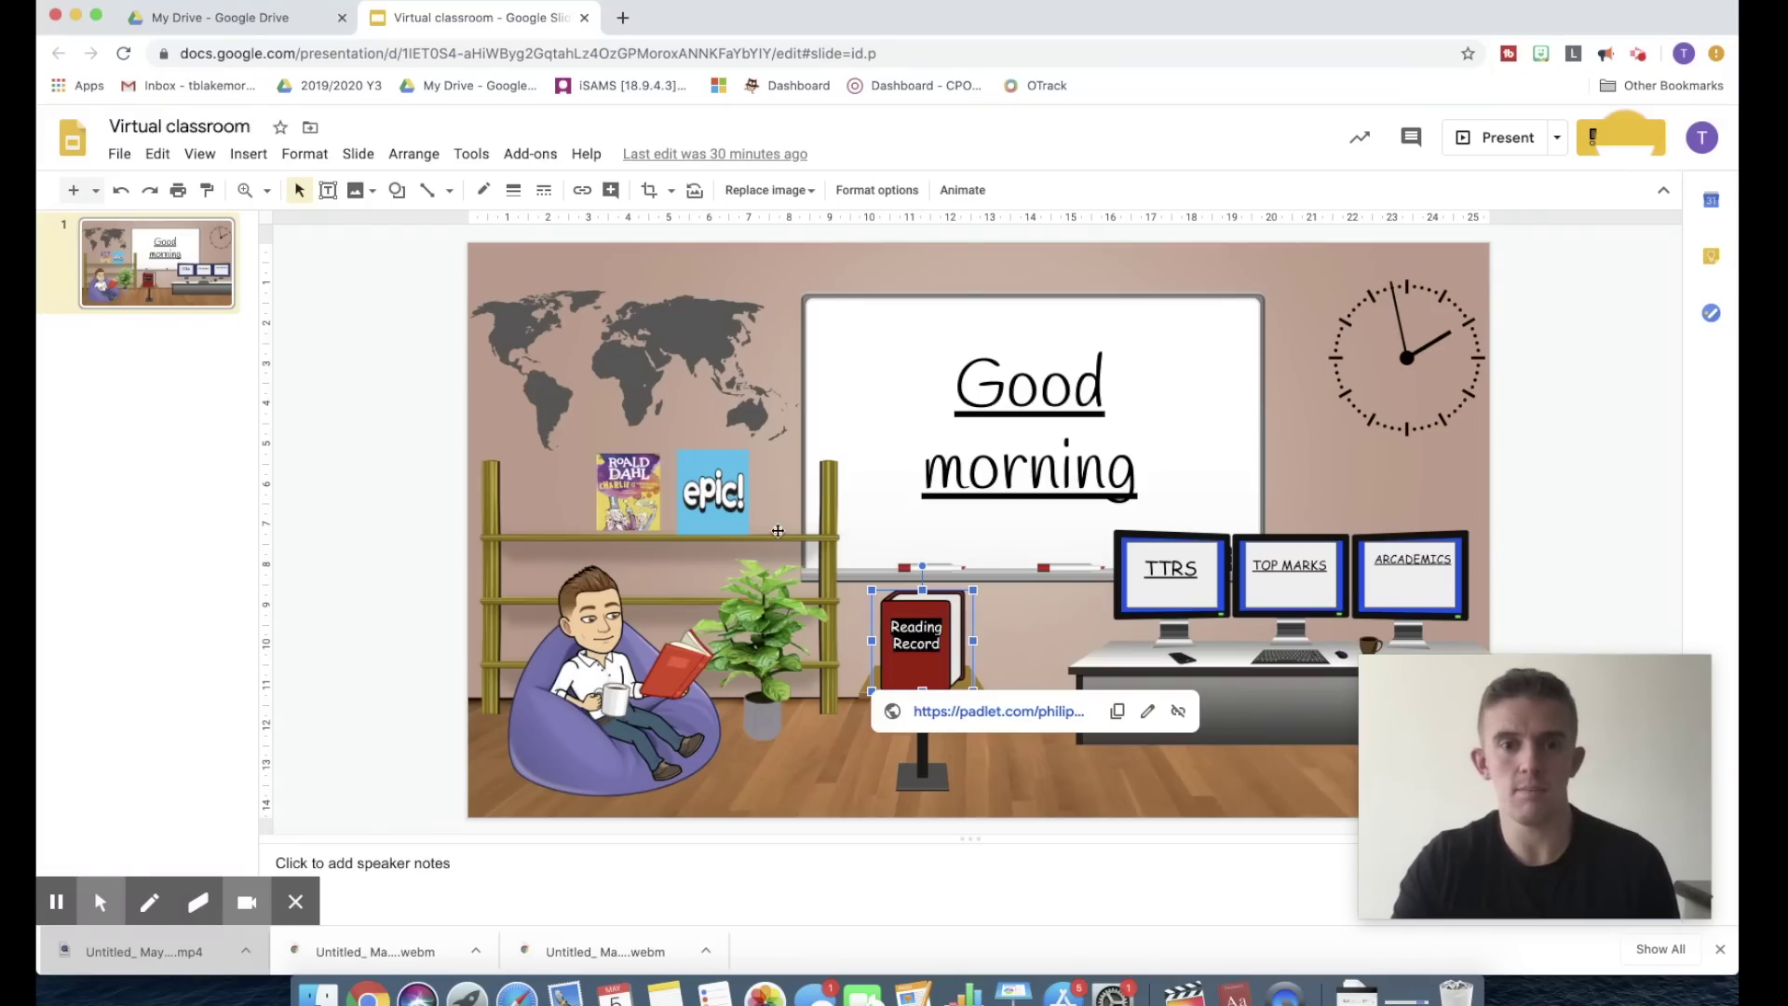
left_click(778, 626)
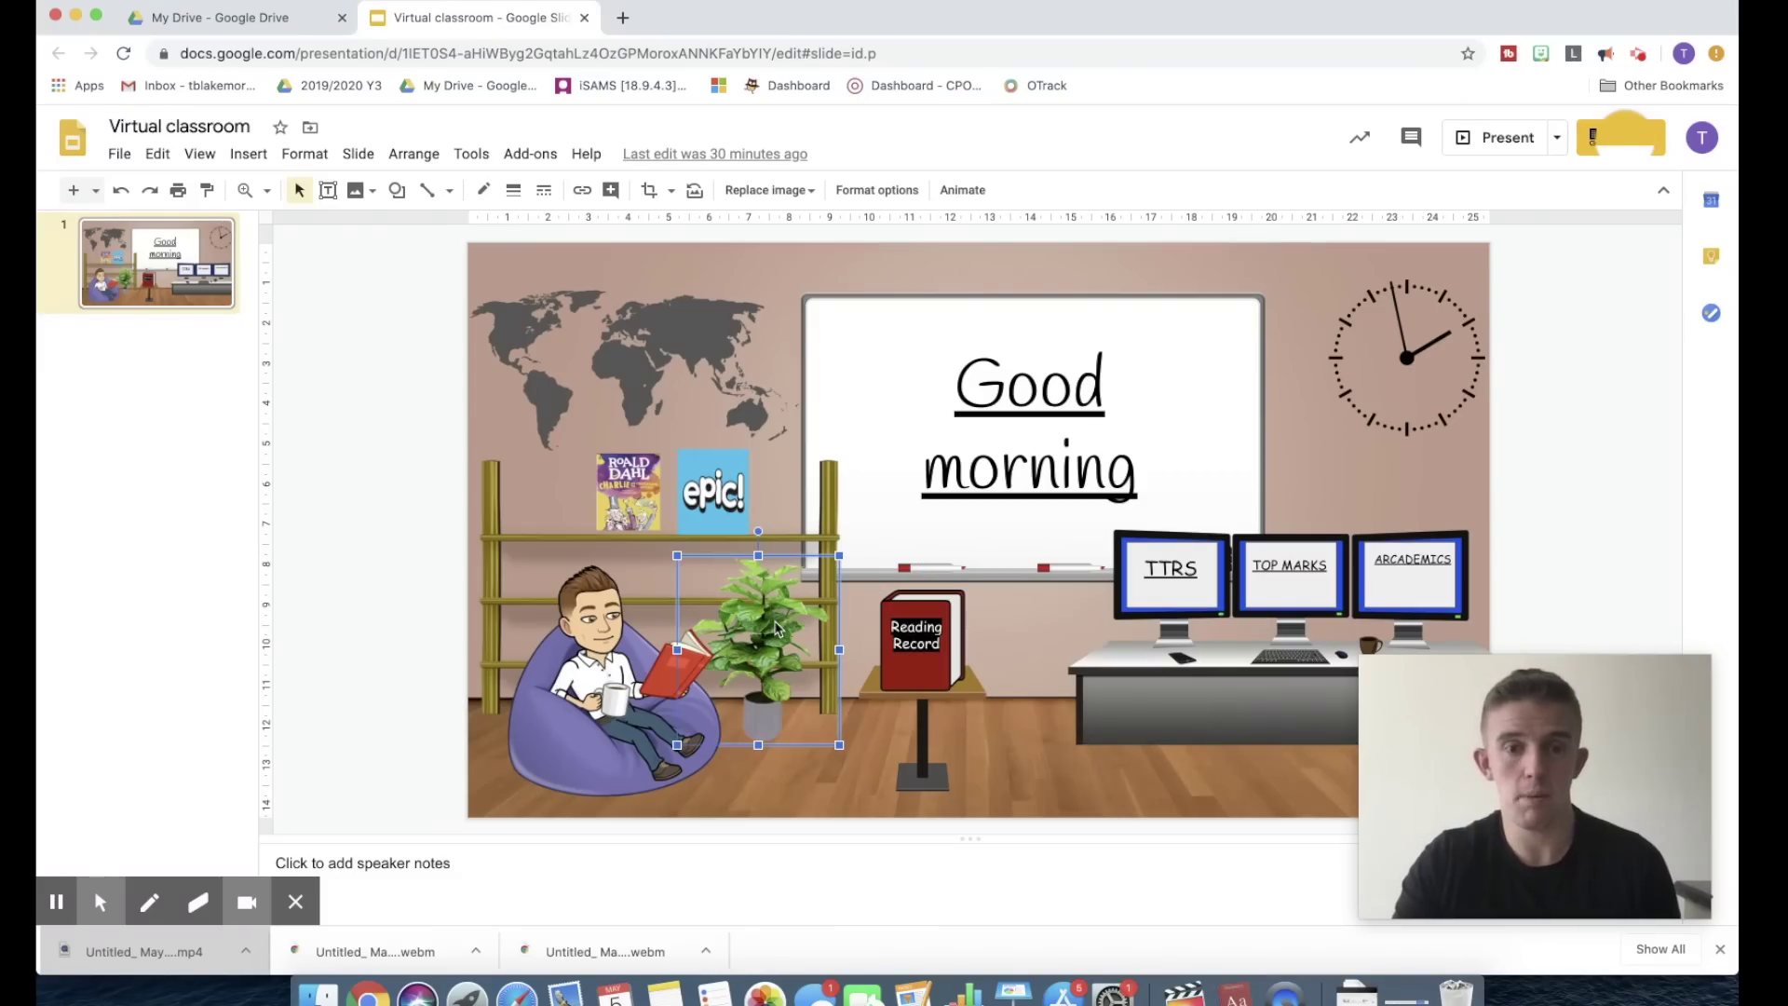
left_click(627, 722)
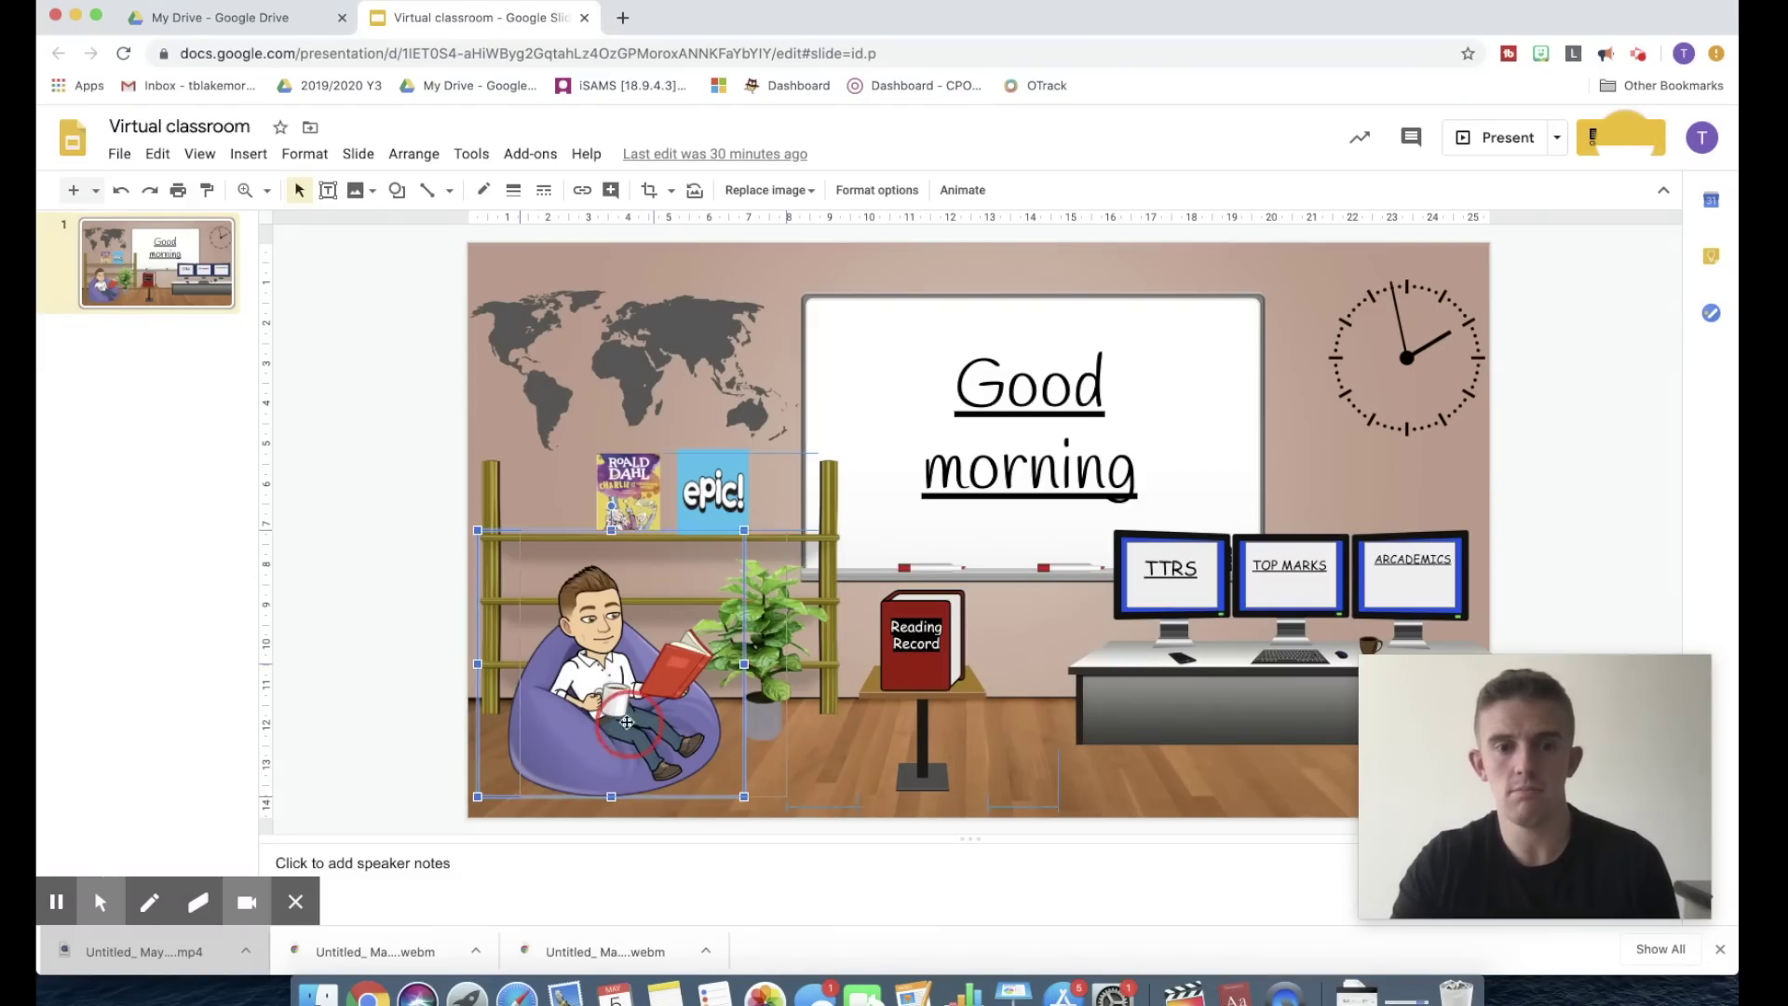
left_click_drag(627, 722, 636, 722)
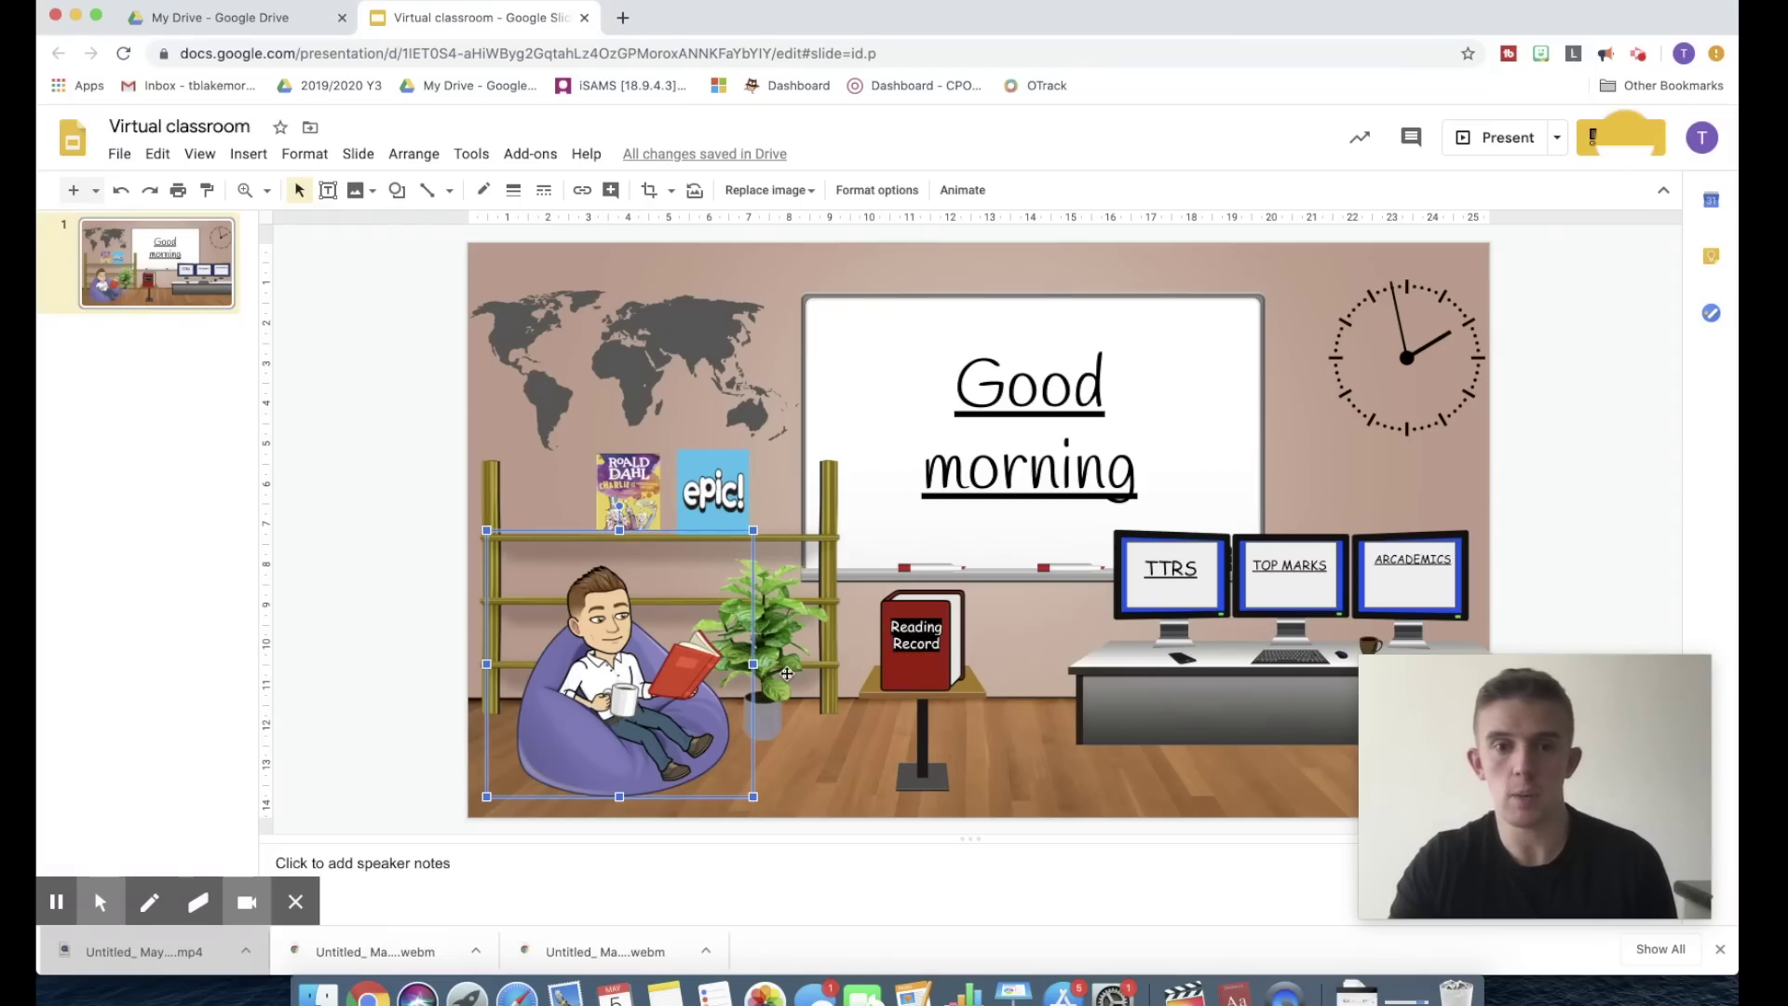
Step: Check the epic! and Roald Dahl book links, viewing the Charlie and the Chocolate Factory PDF
left_click(719, 506)
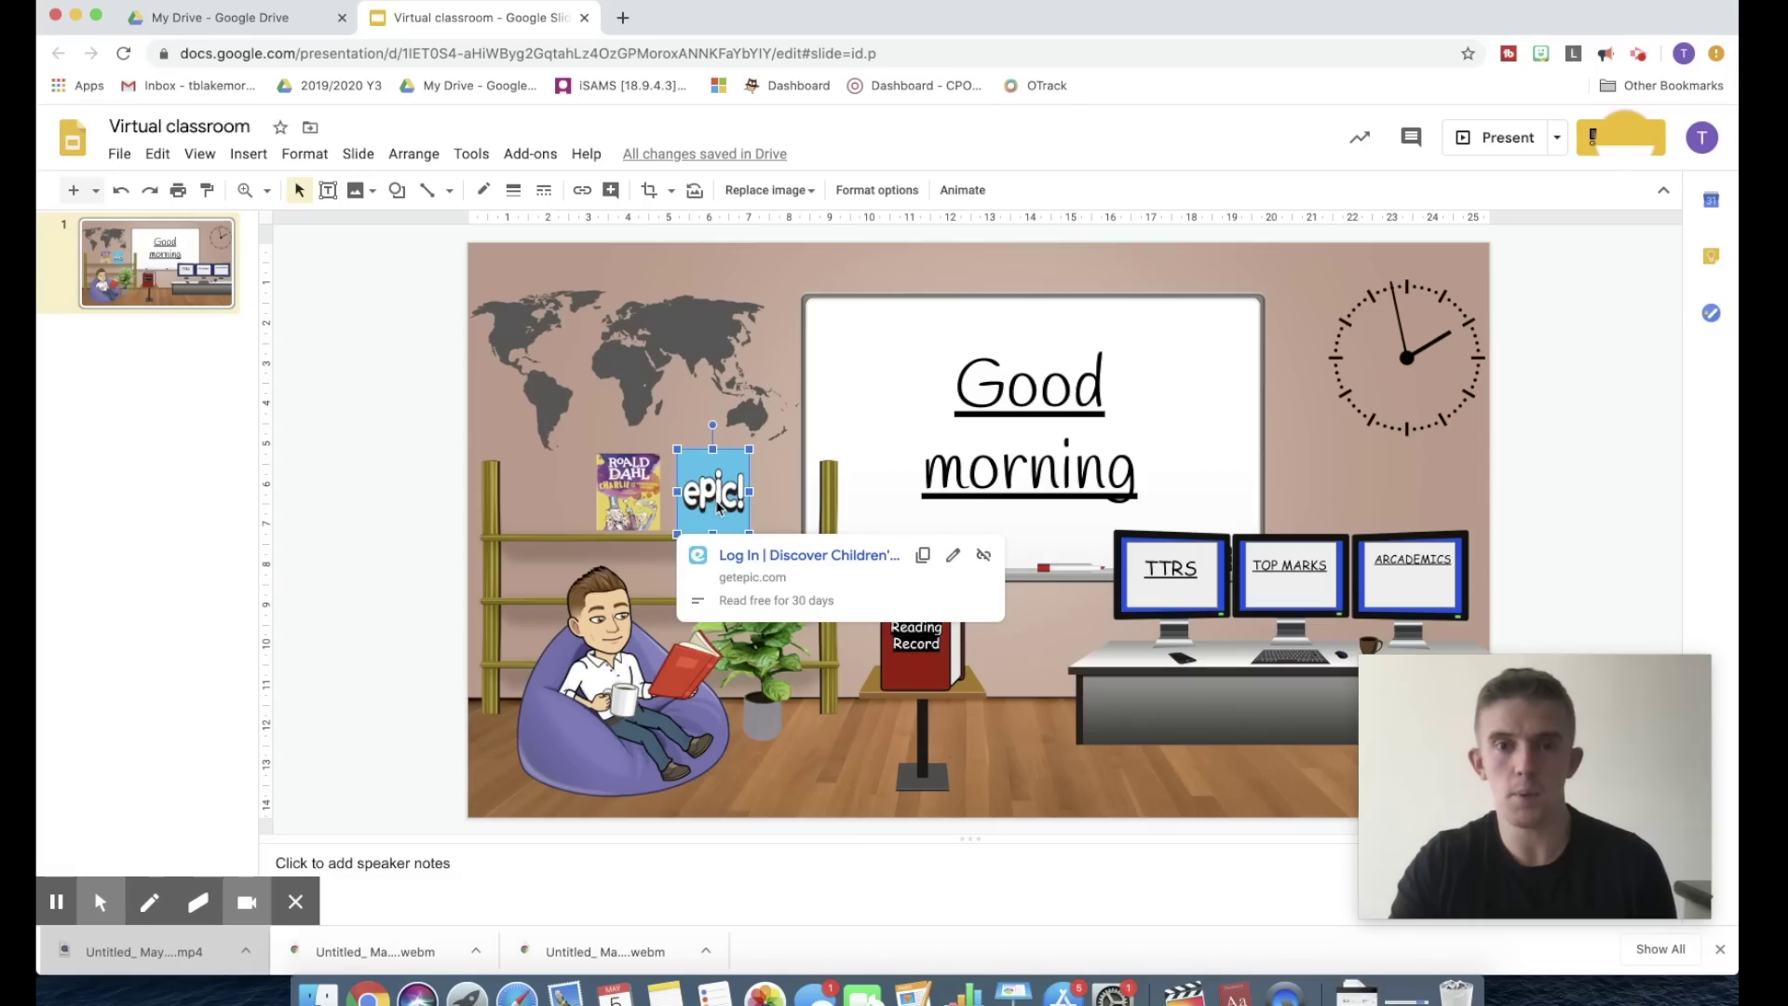
left_click(625, 501)
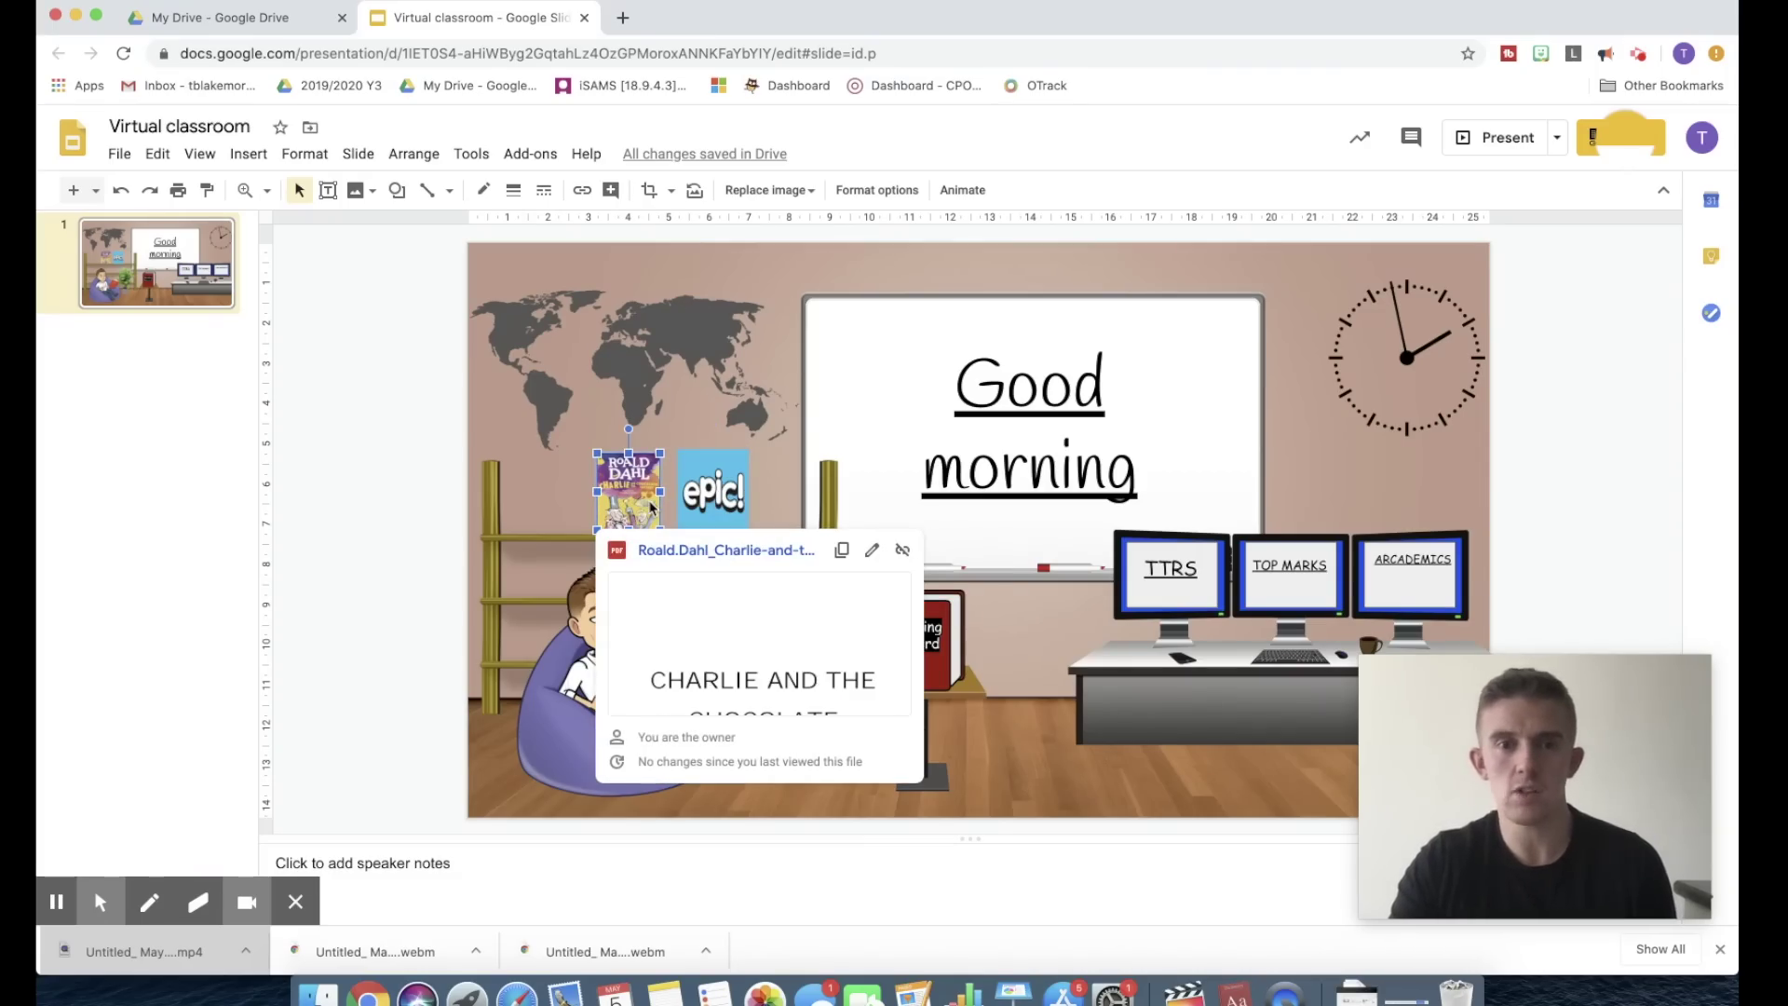
left_click(692, 550)
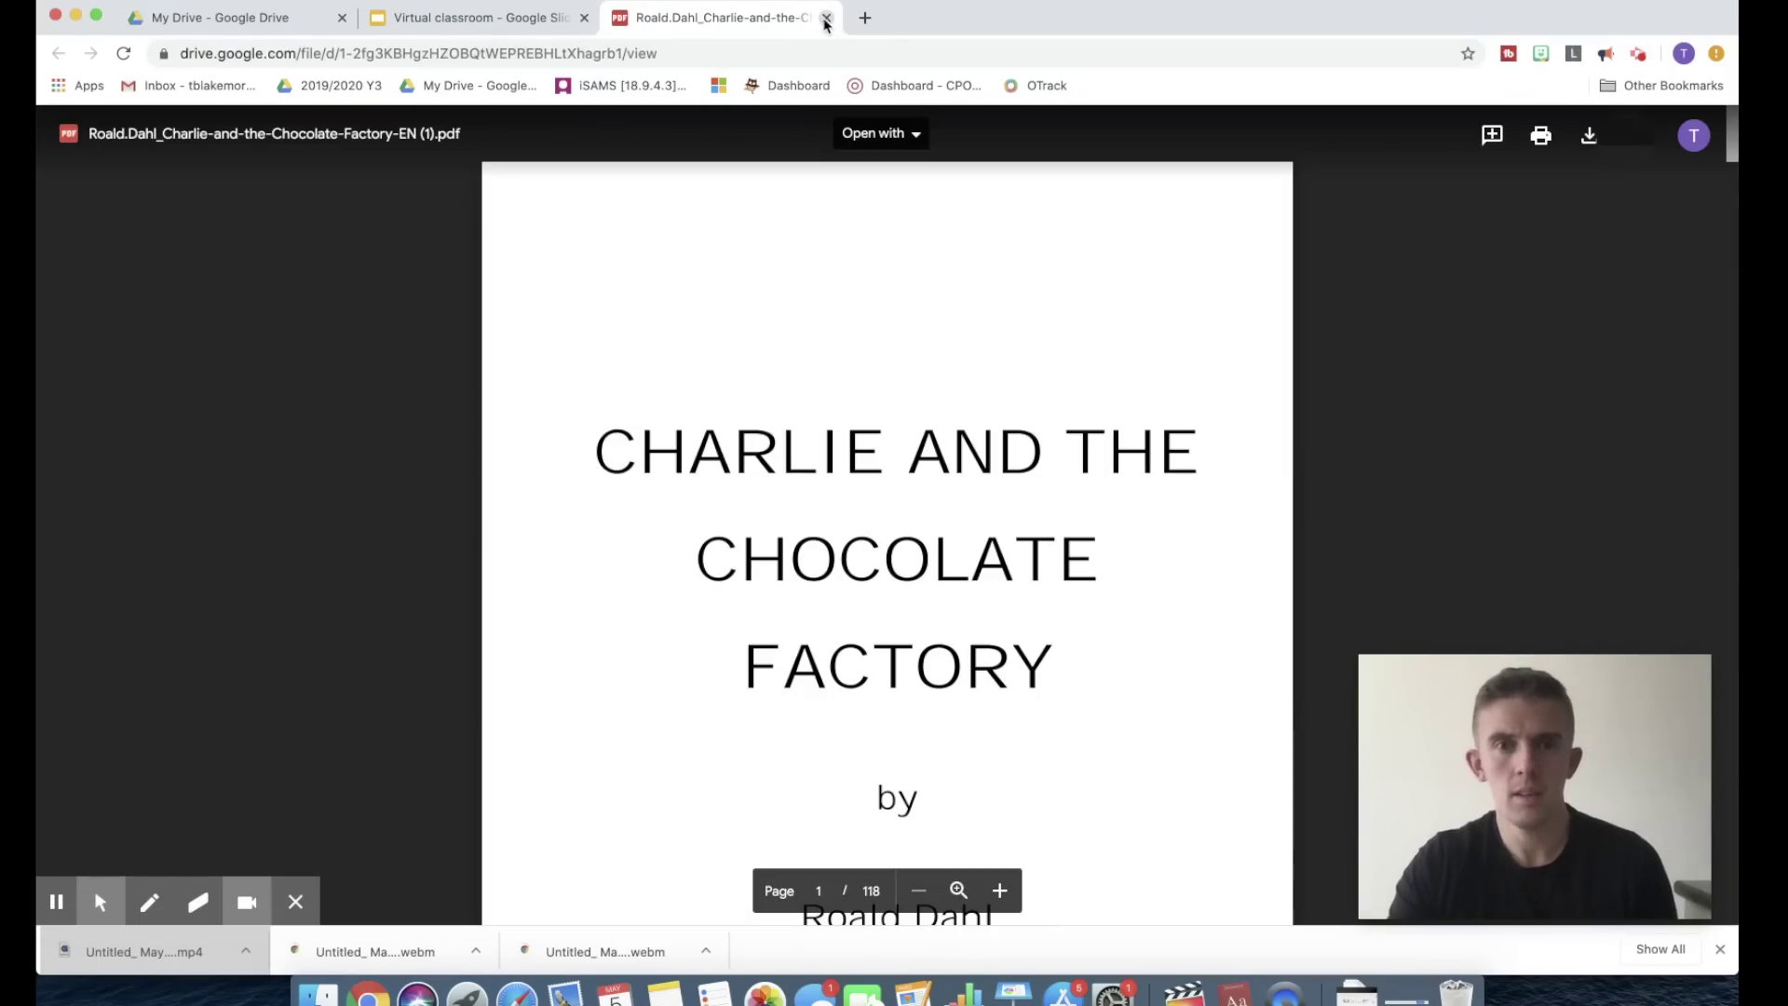
left_click(825, 21)
left_click(664, 345)
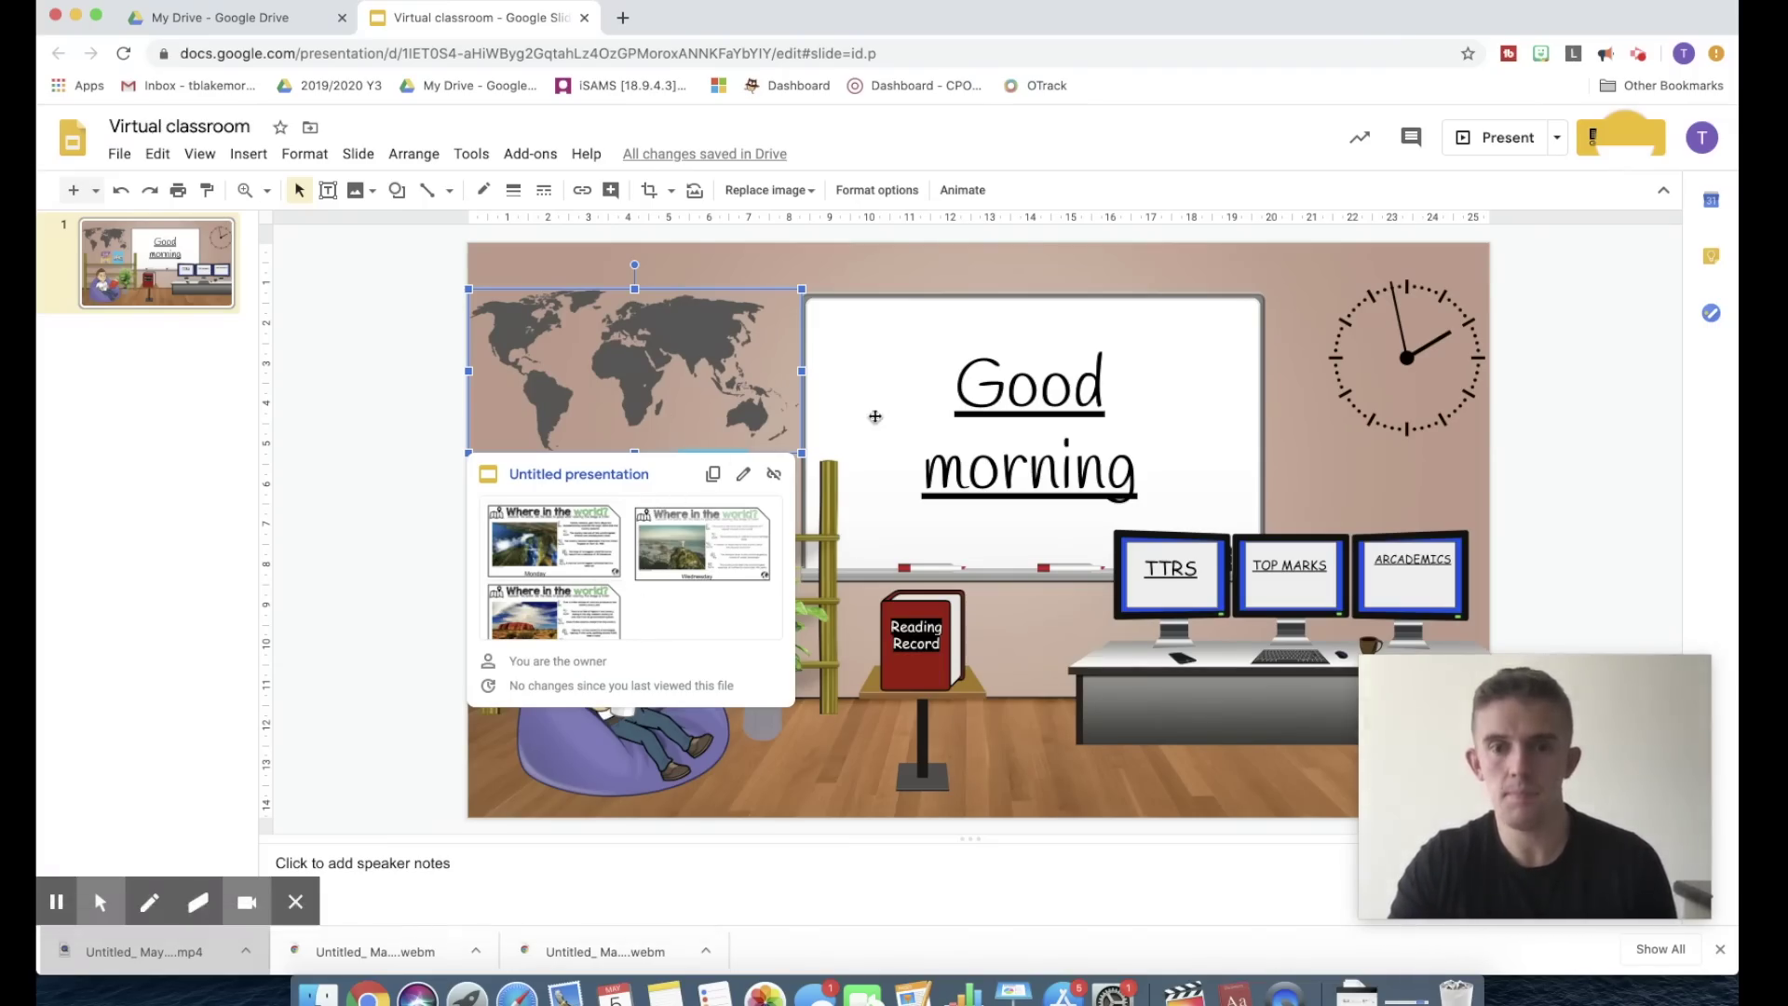
left_click(873, 416)
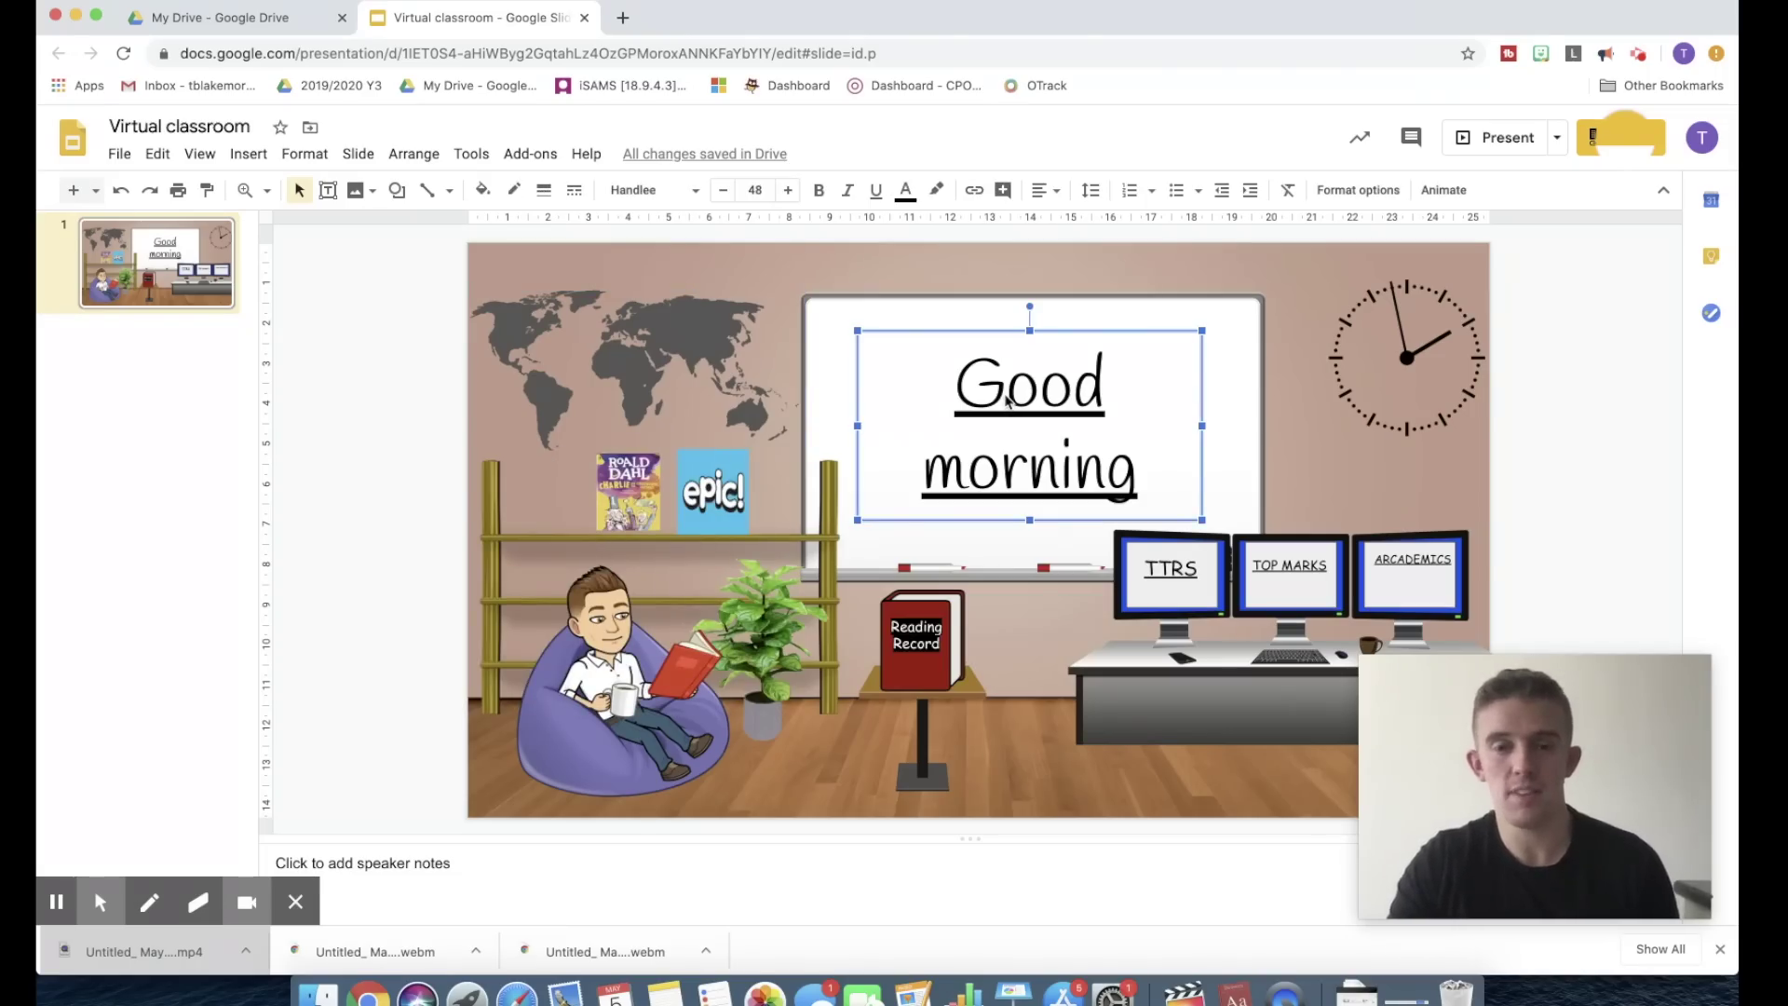
left_click(1003, 424)
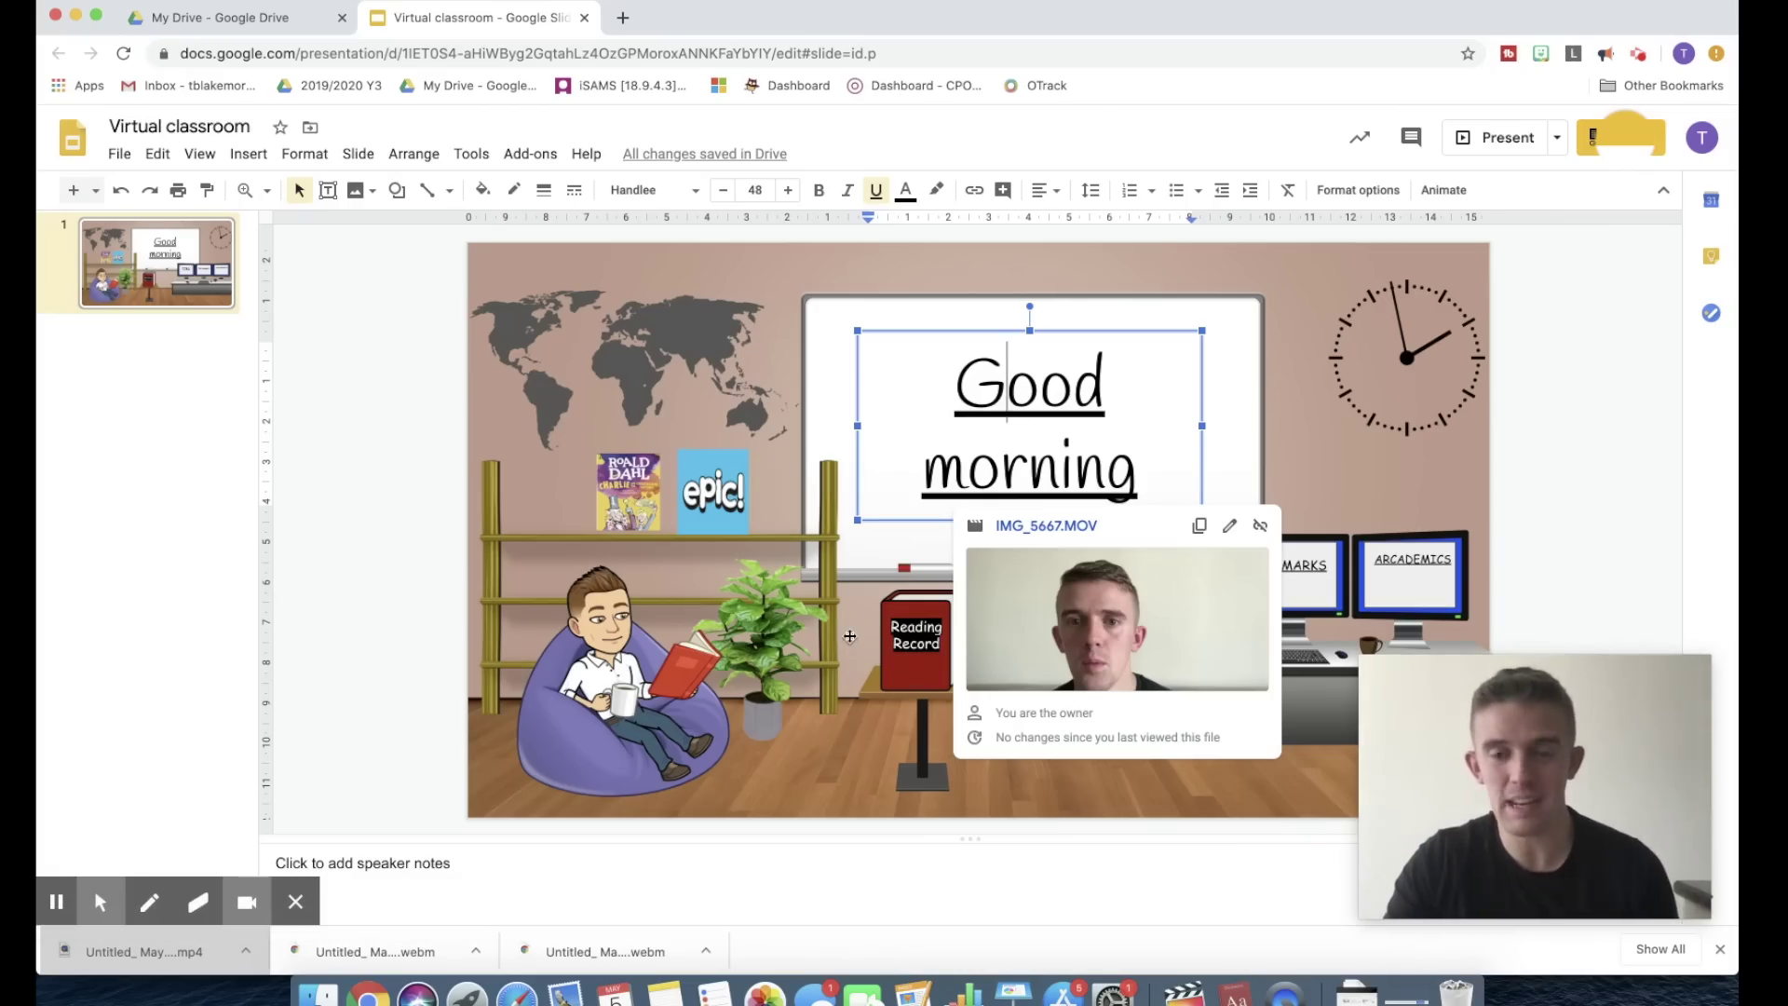
left_click(849, 636)
left_click(1078, 665)
left_click(1020, 654)
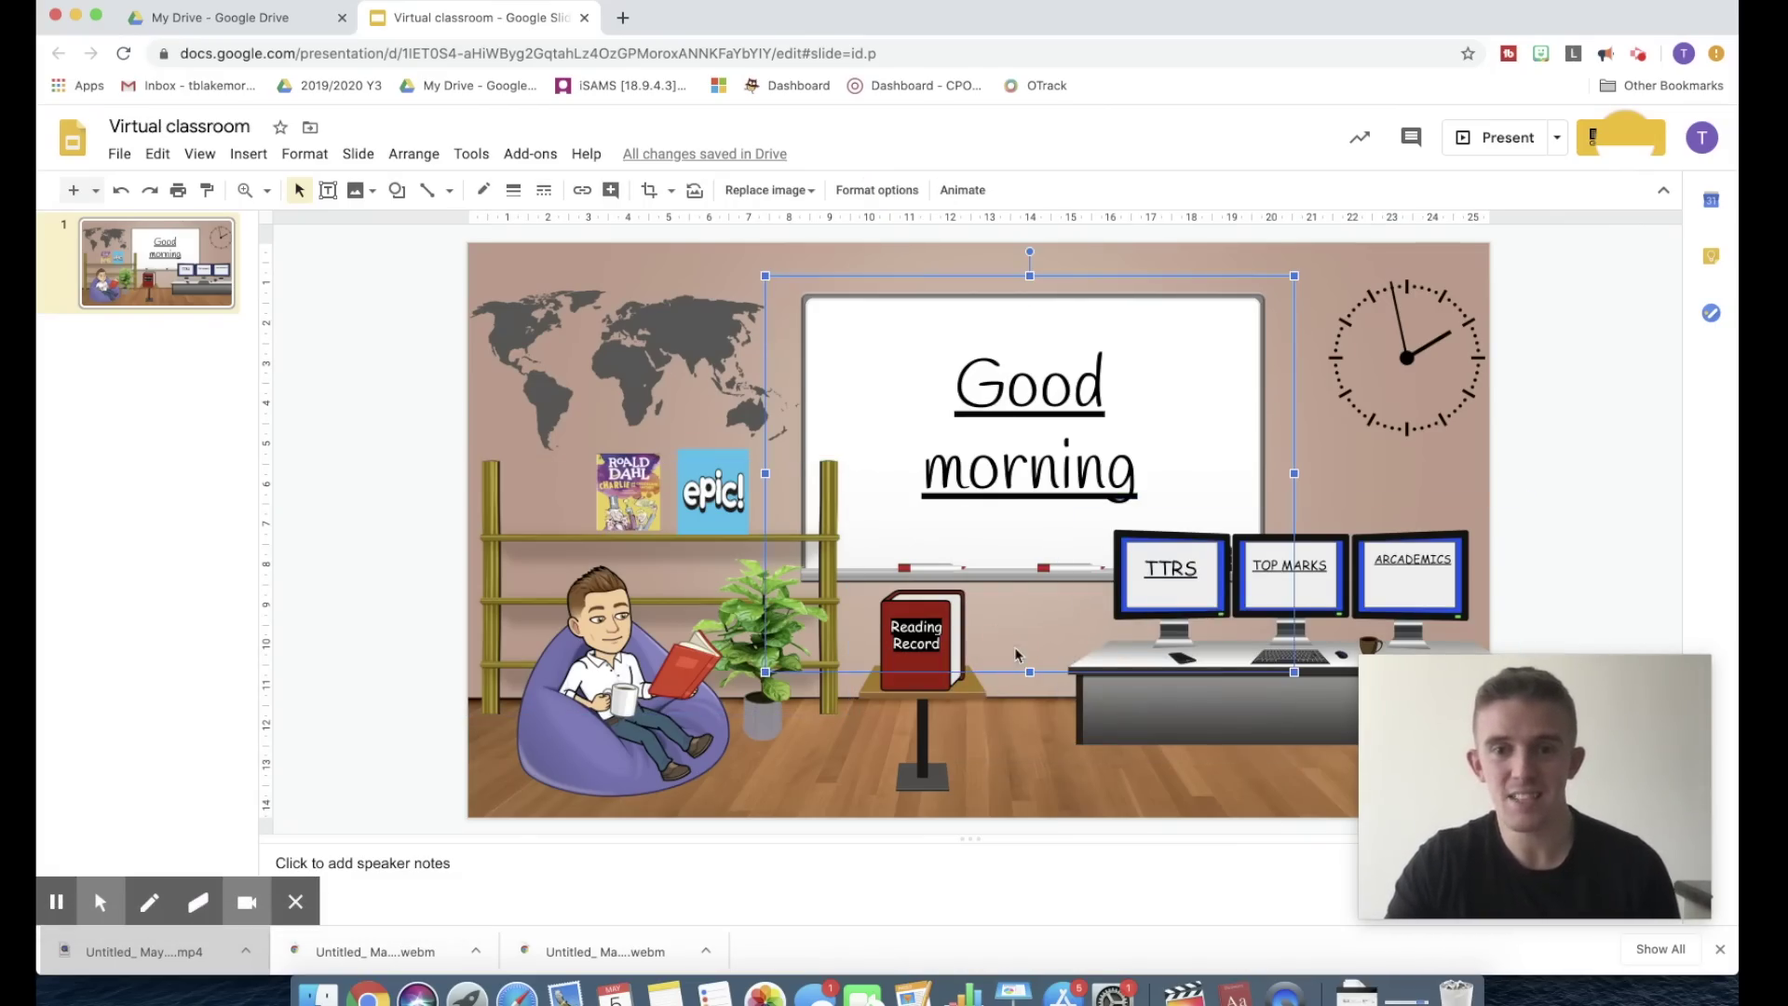
left_click(1004, 445)
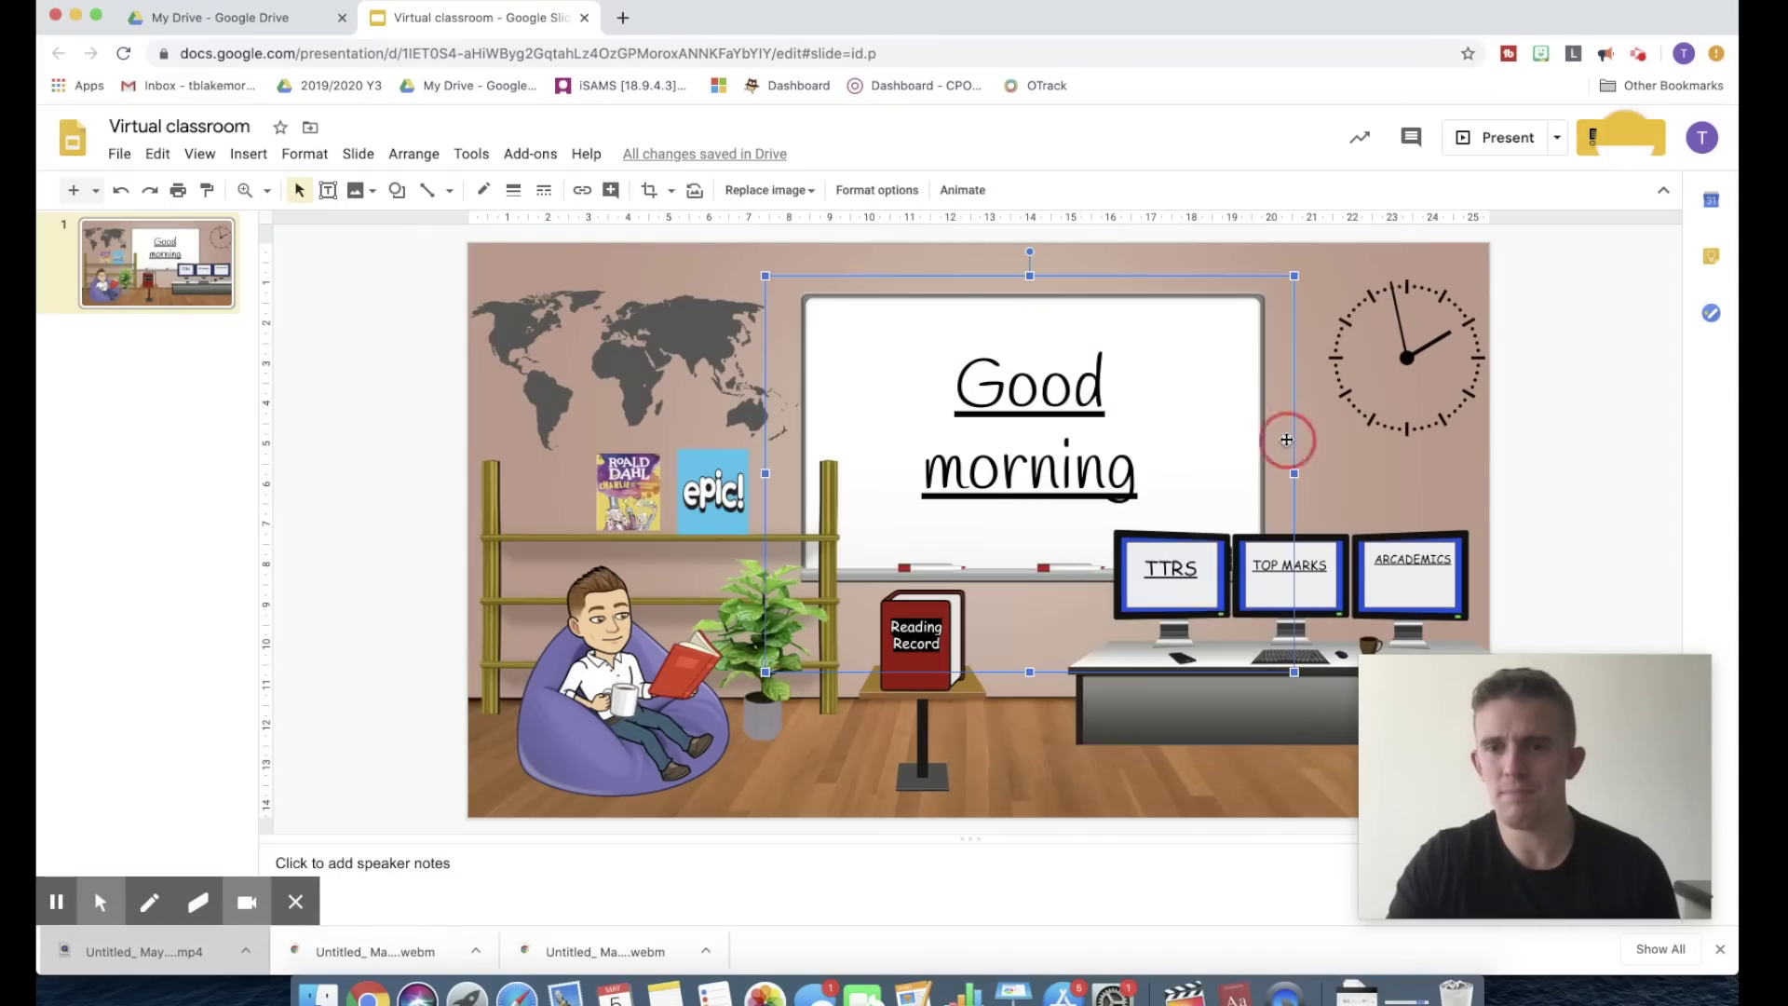
left_click(1286, 438)
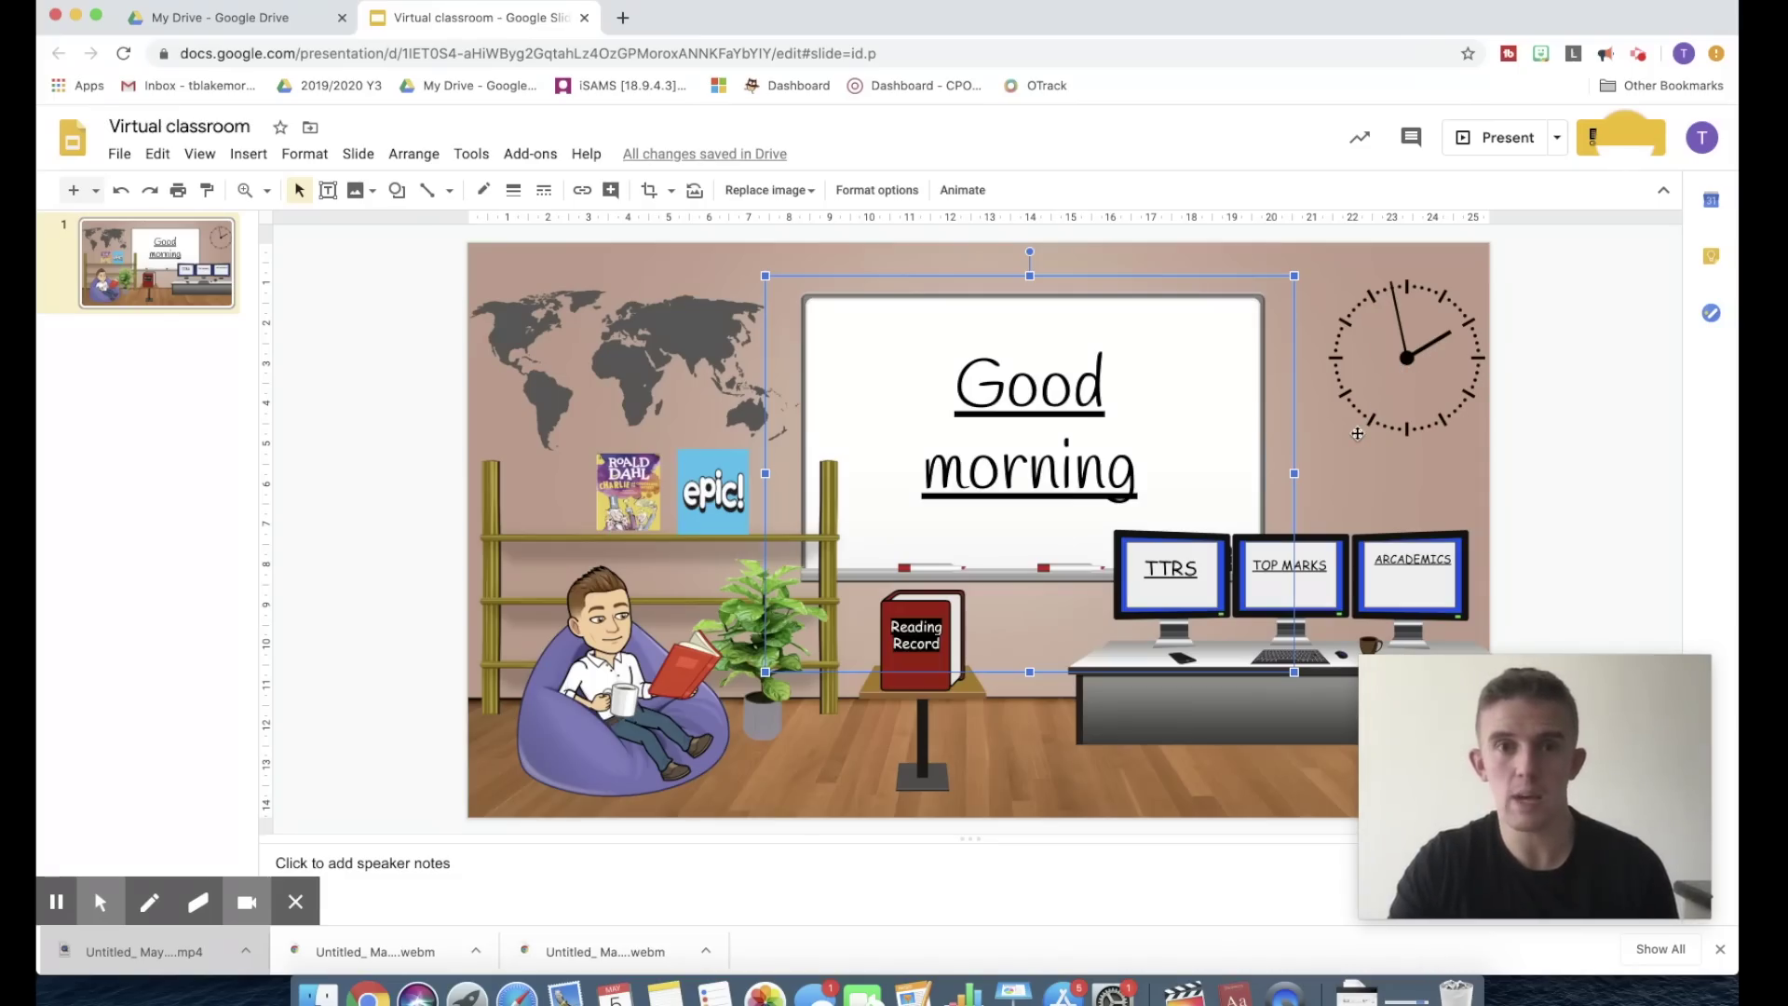
left_click(1181, 570)
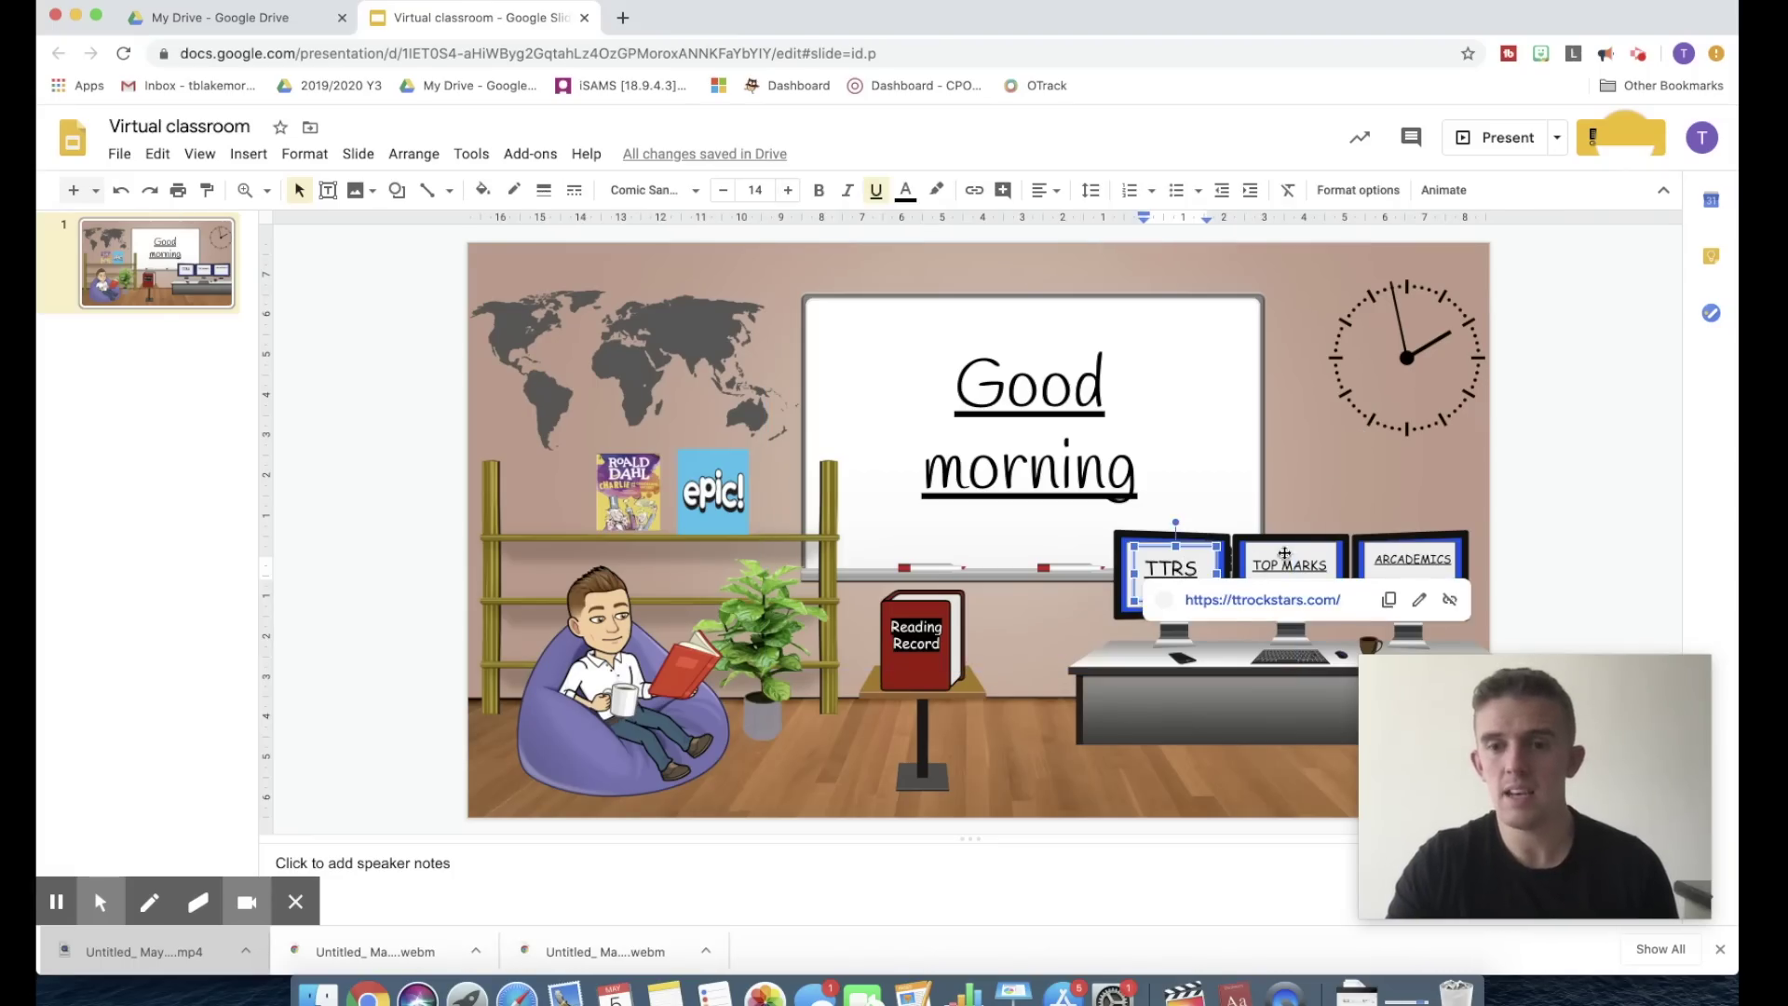
left_click(1421, 559)
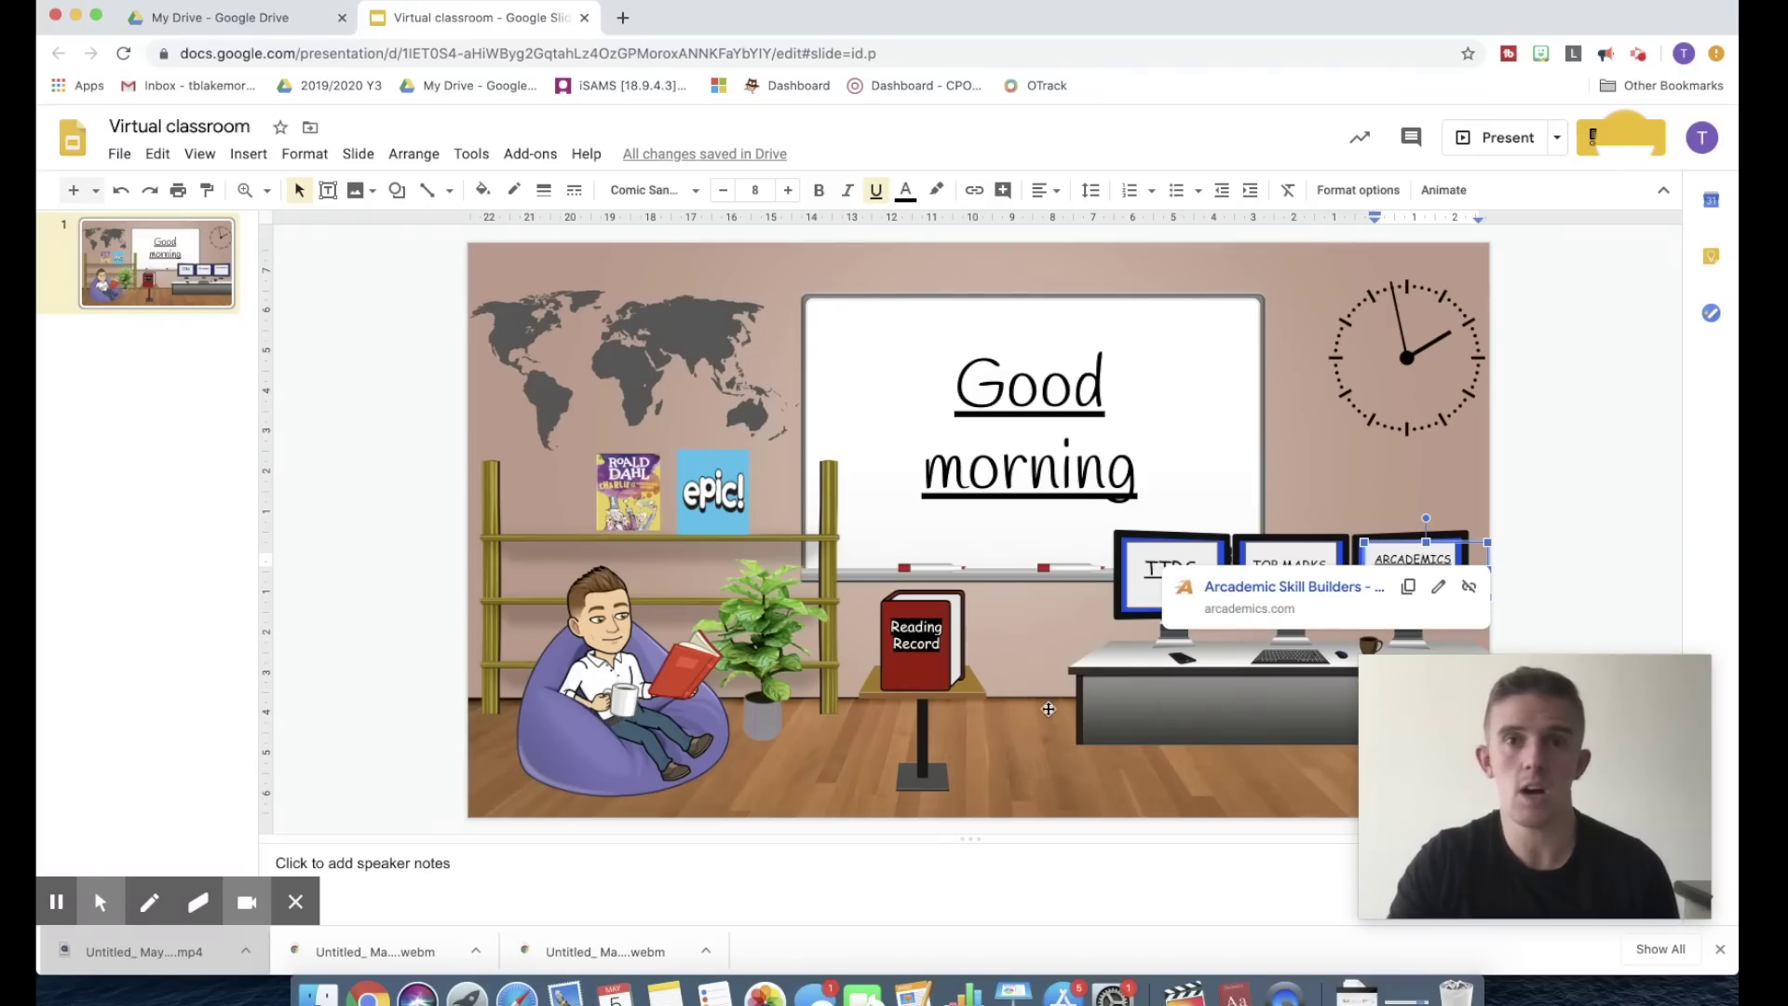
left_click(1041, 719)
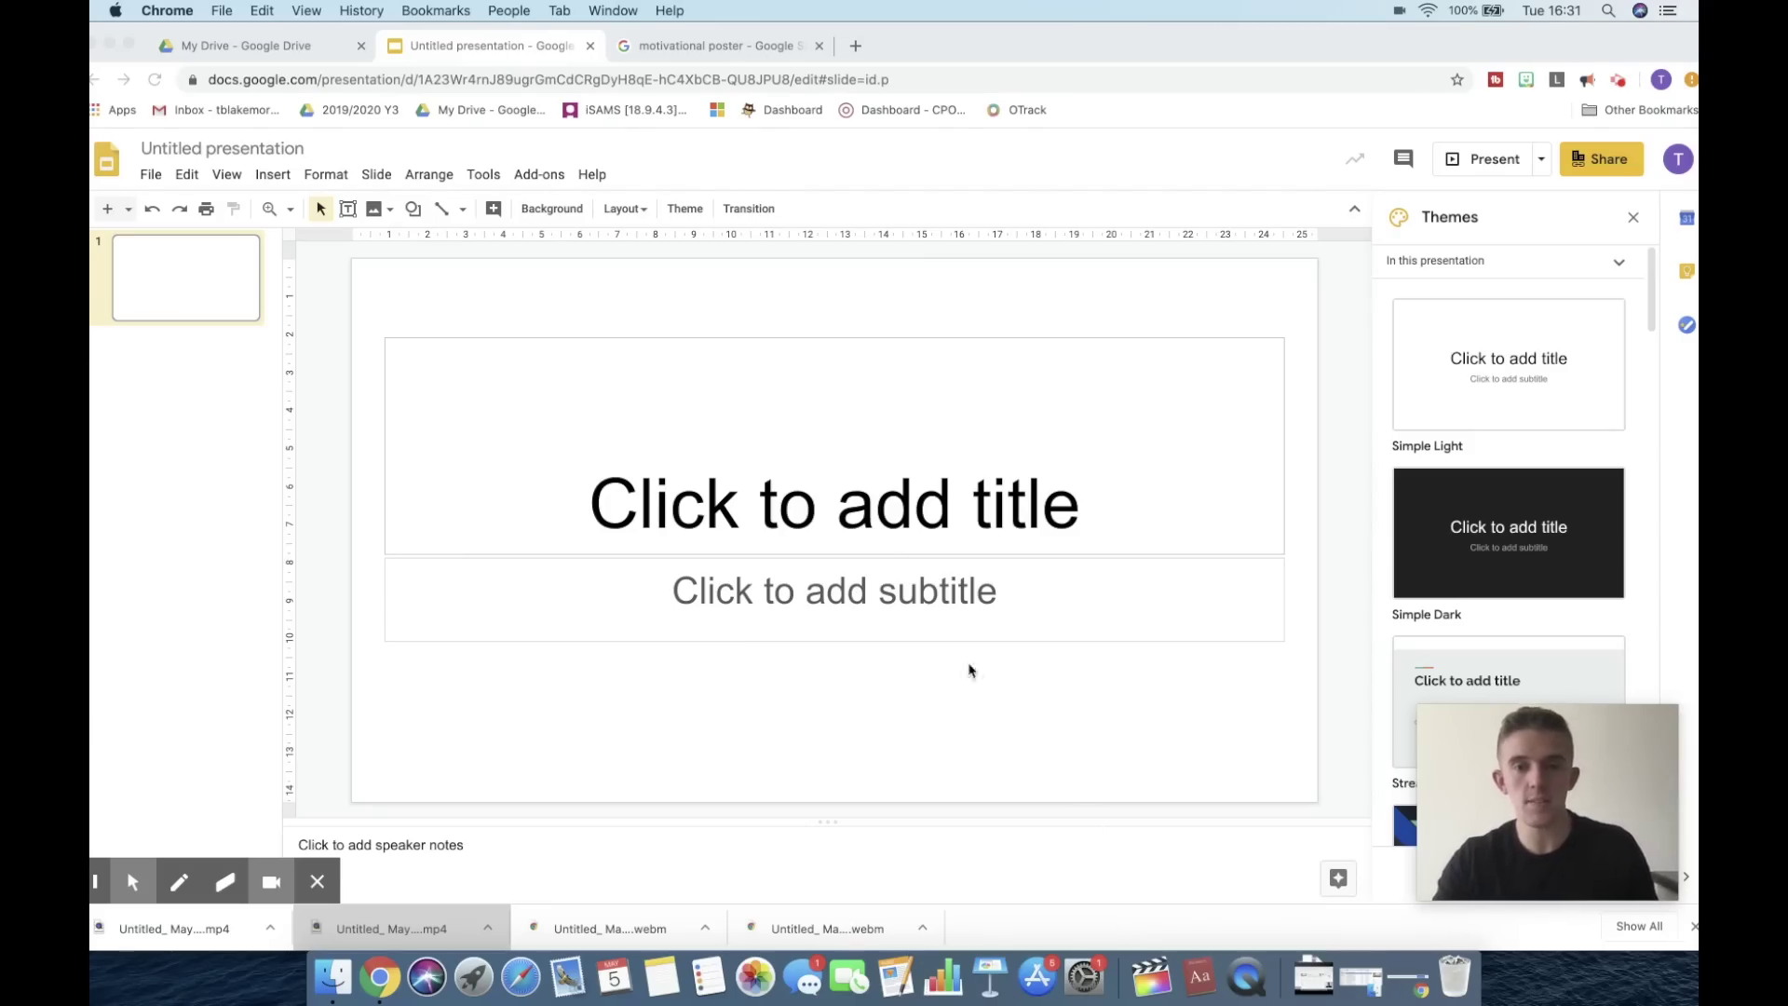
Step: Delete the title and subtitle placeholders to leave a blank slide
left_click(910, 339)
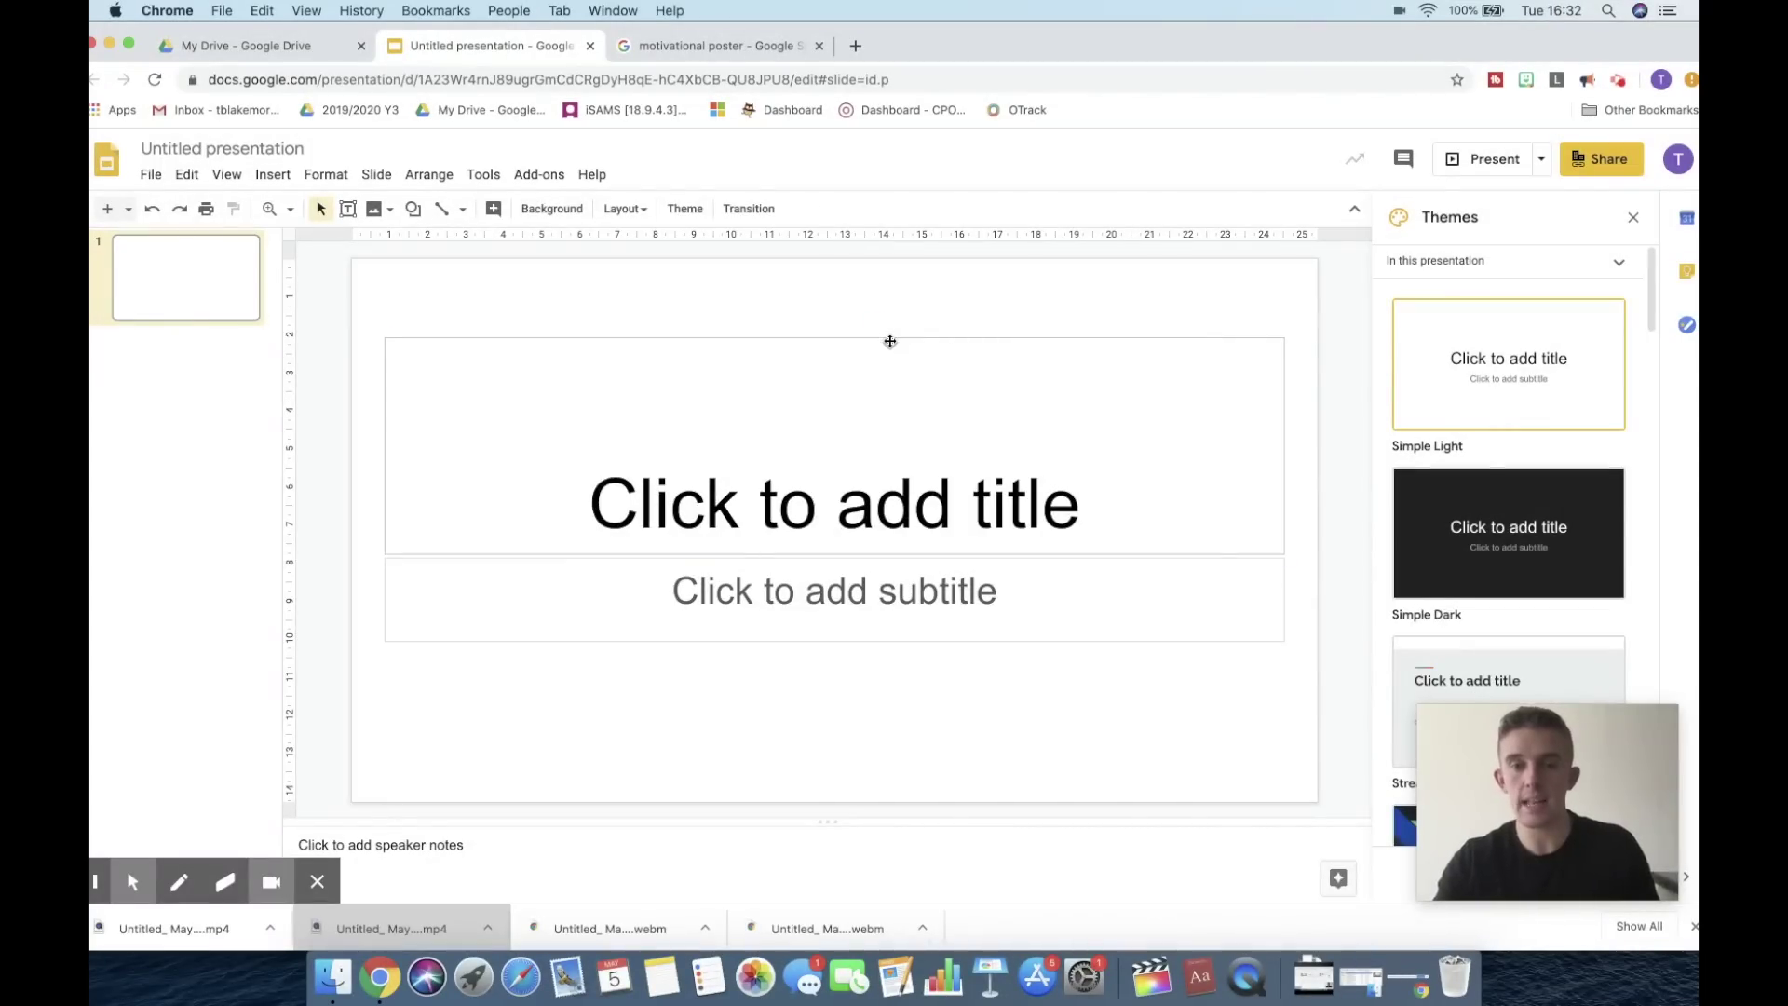
left_click(891, 344)
key("Delete")
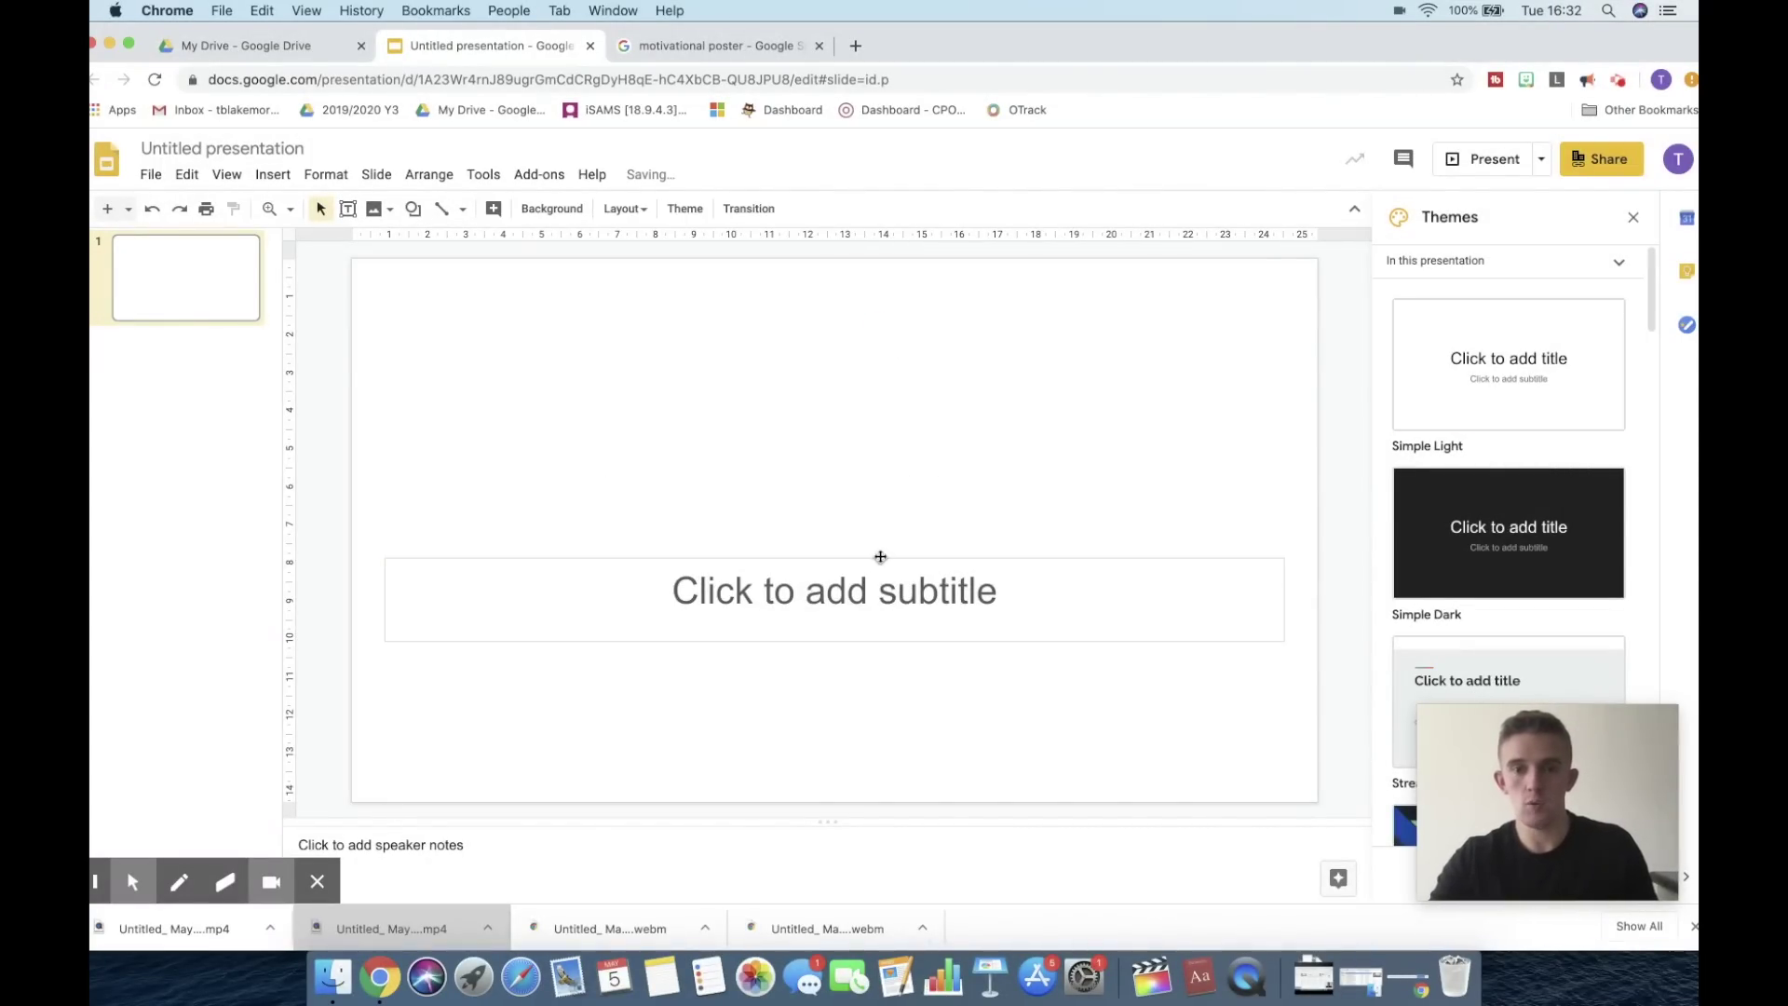
left_click(878, 557)
key("Delete")
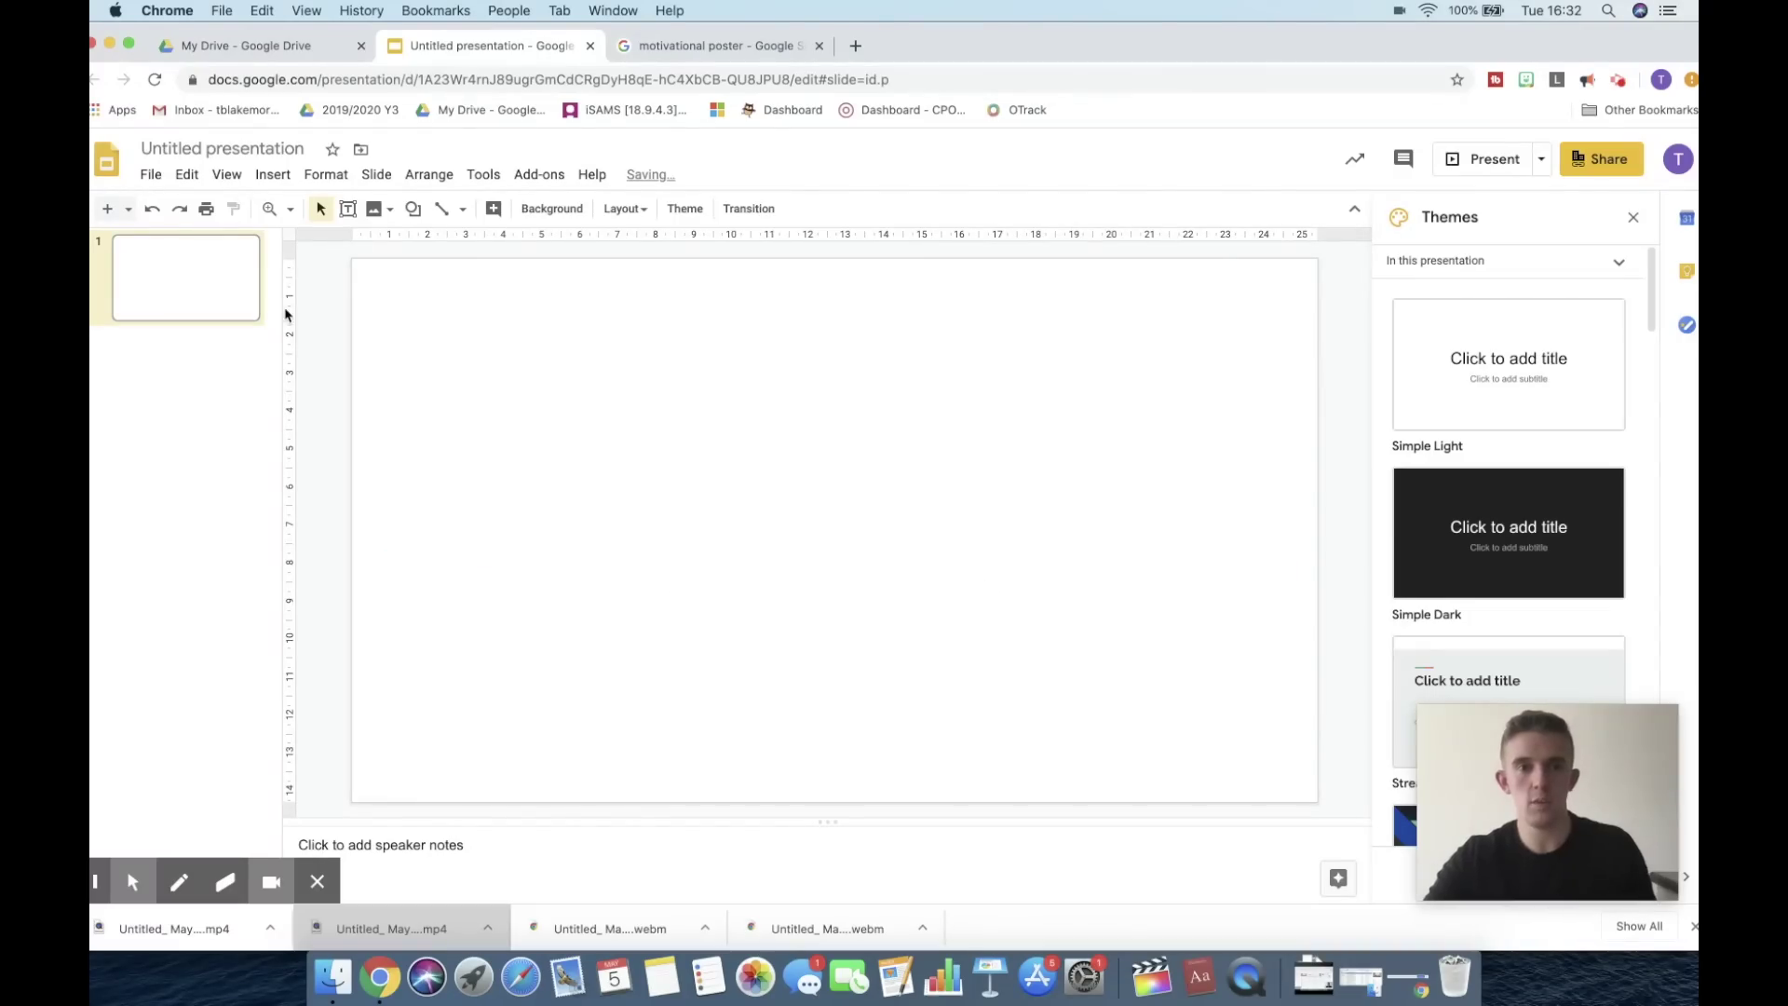
Step: Rename the presentation to 'Virtual 2'
left_click(232, 151)
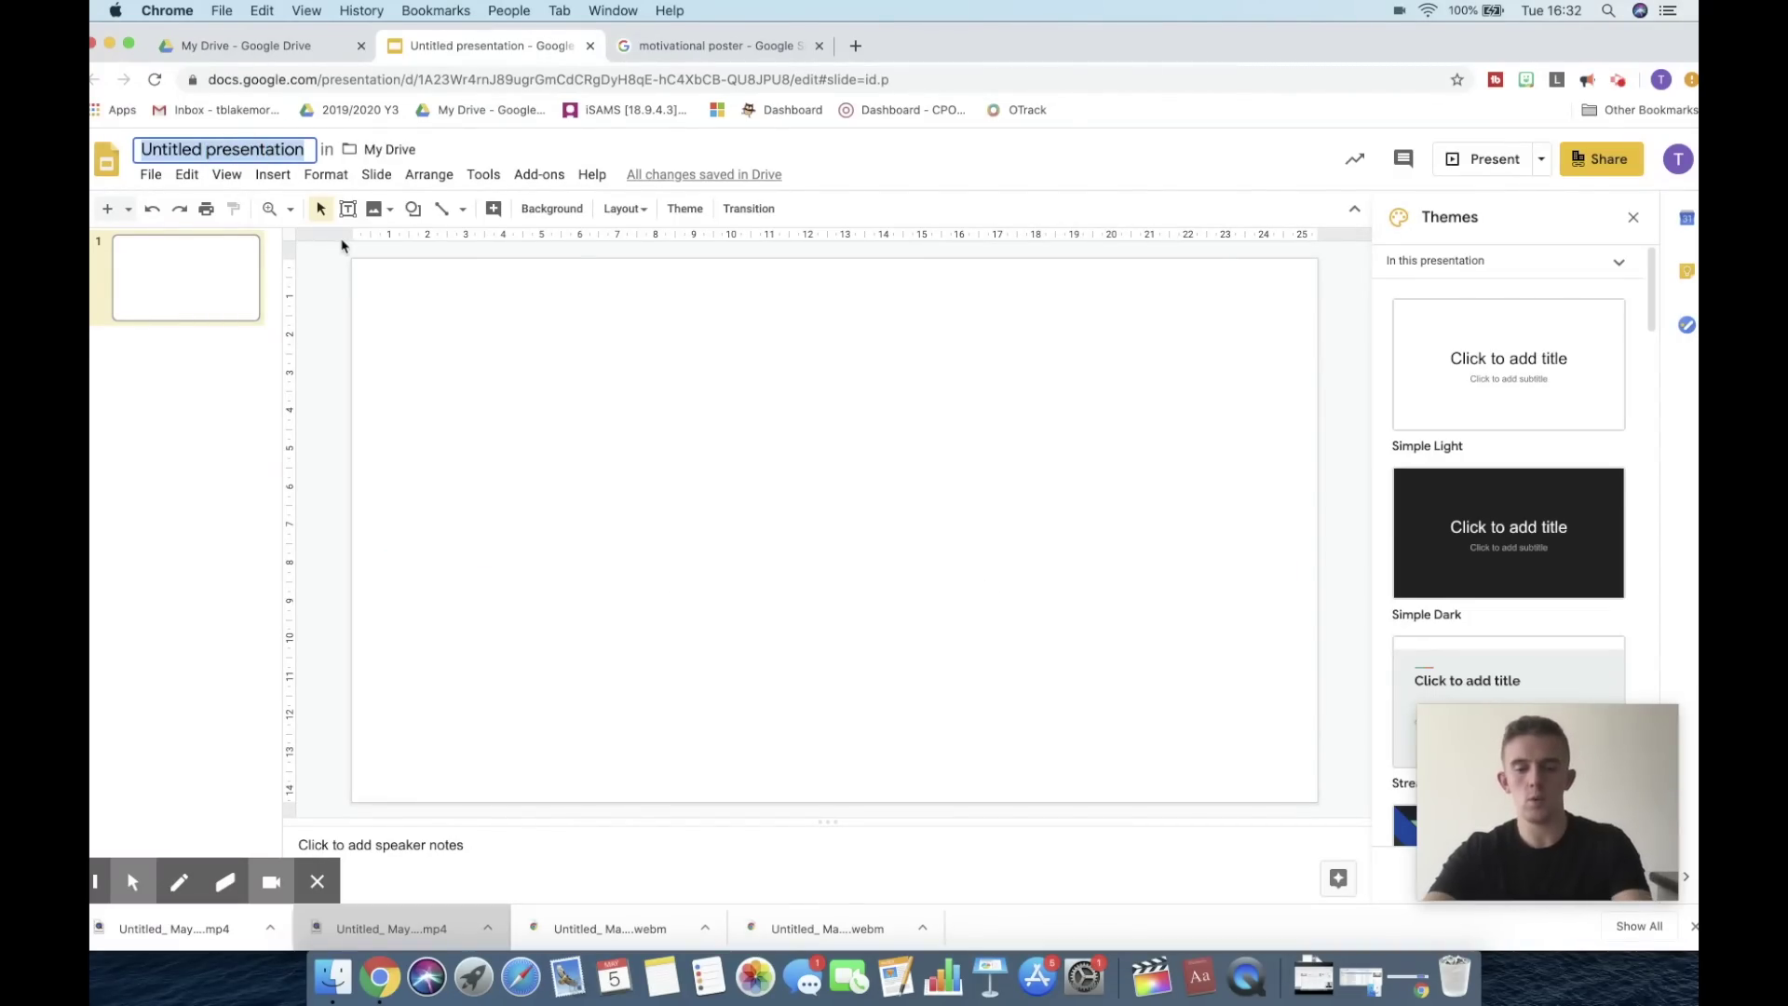
type("`Virtual ")
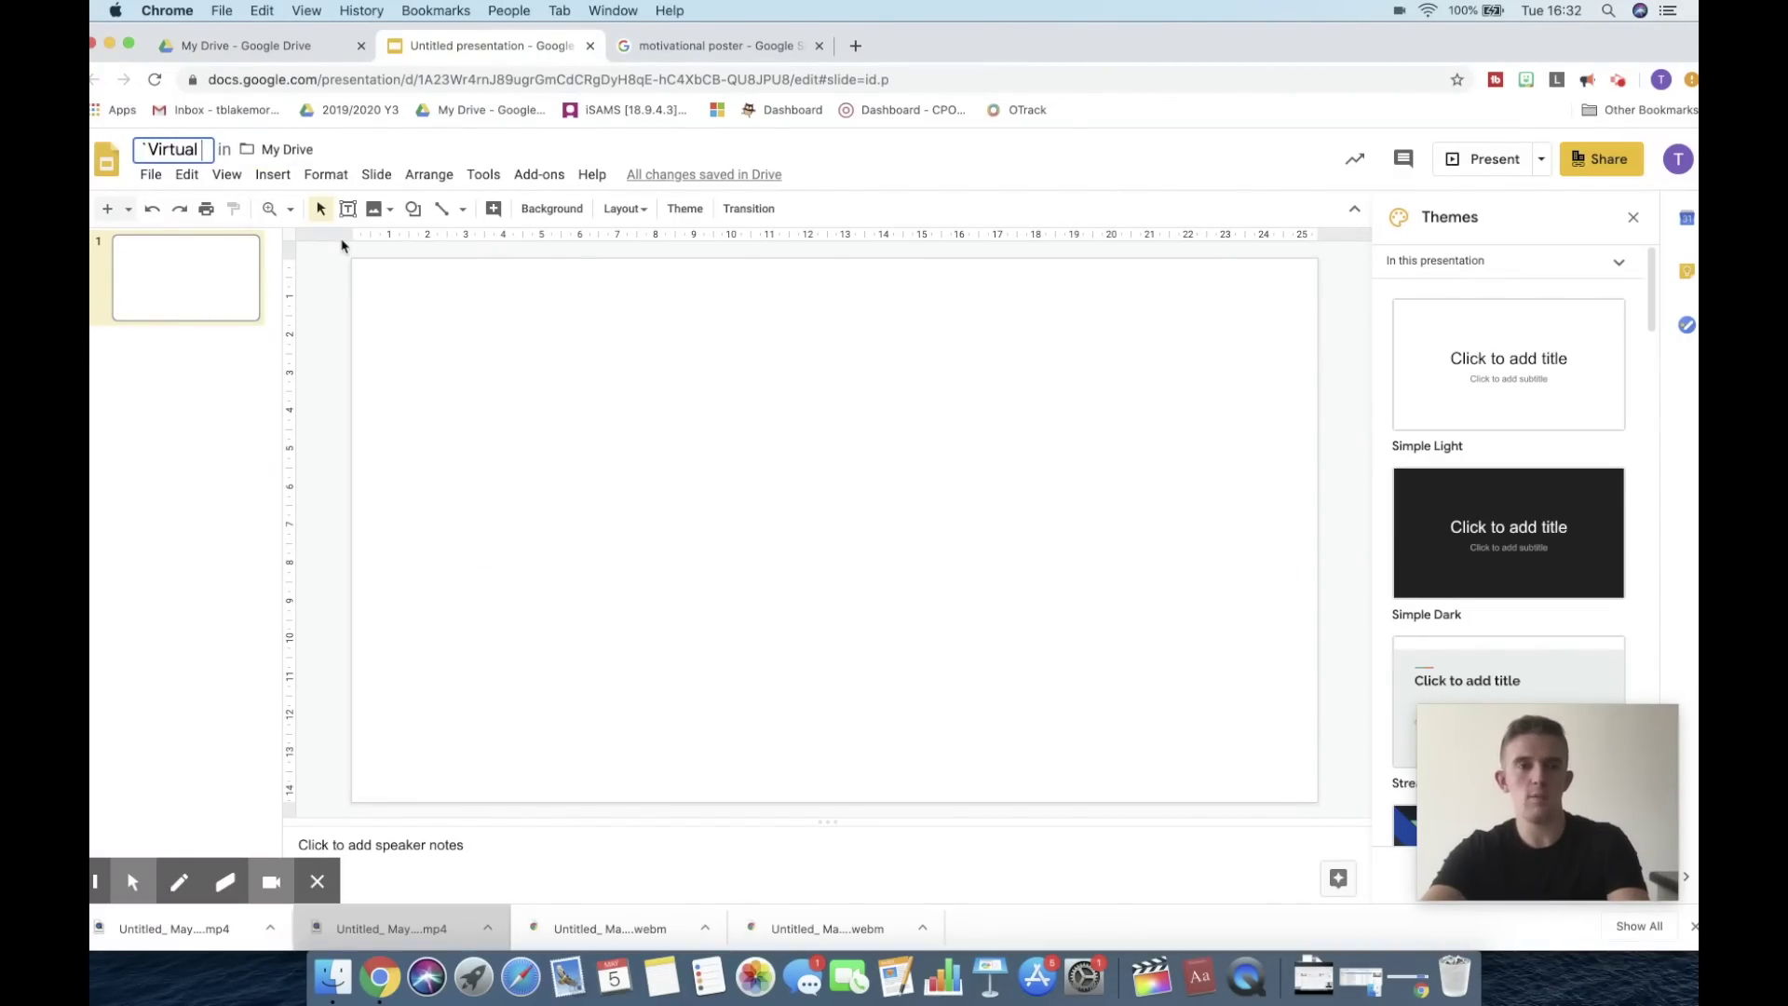
type("2")
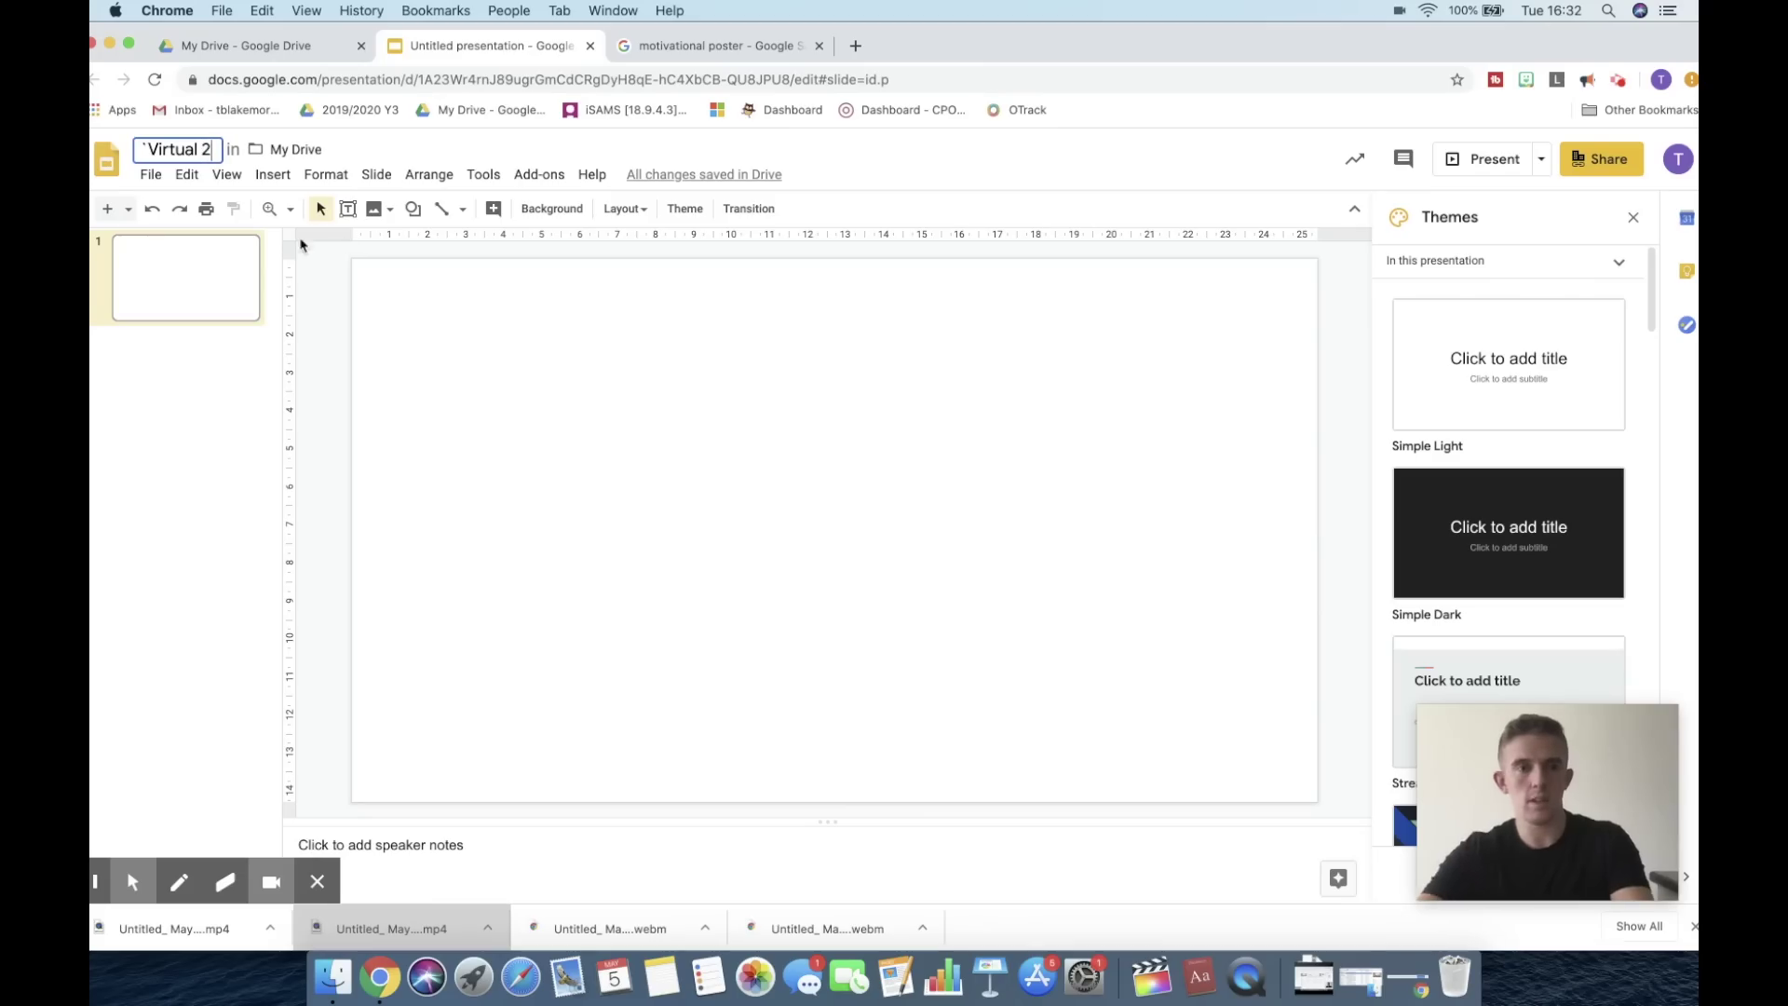
left_click(147, 149)
key("BackSpace")
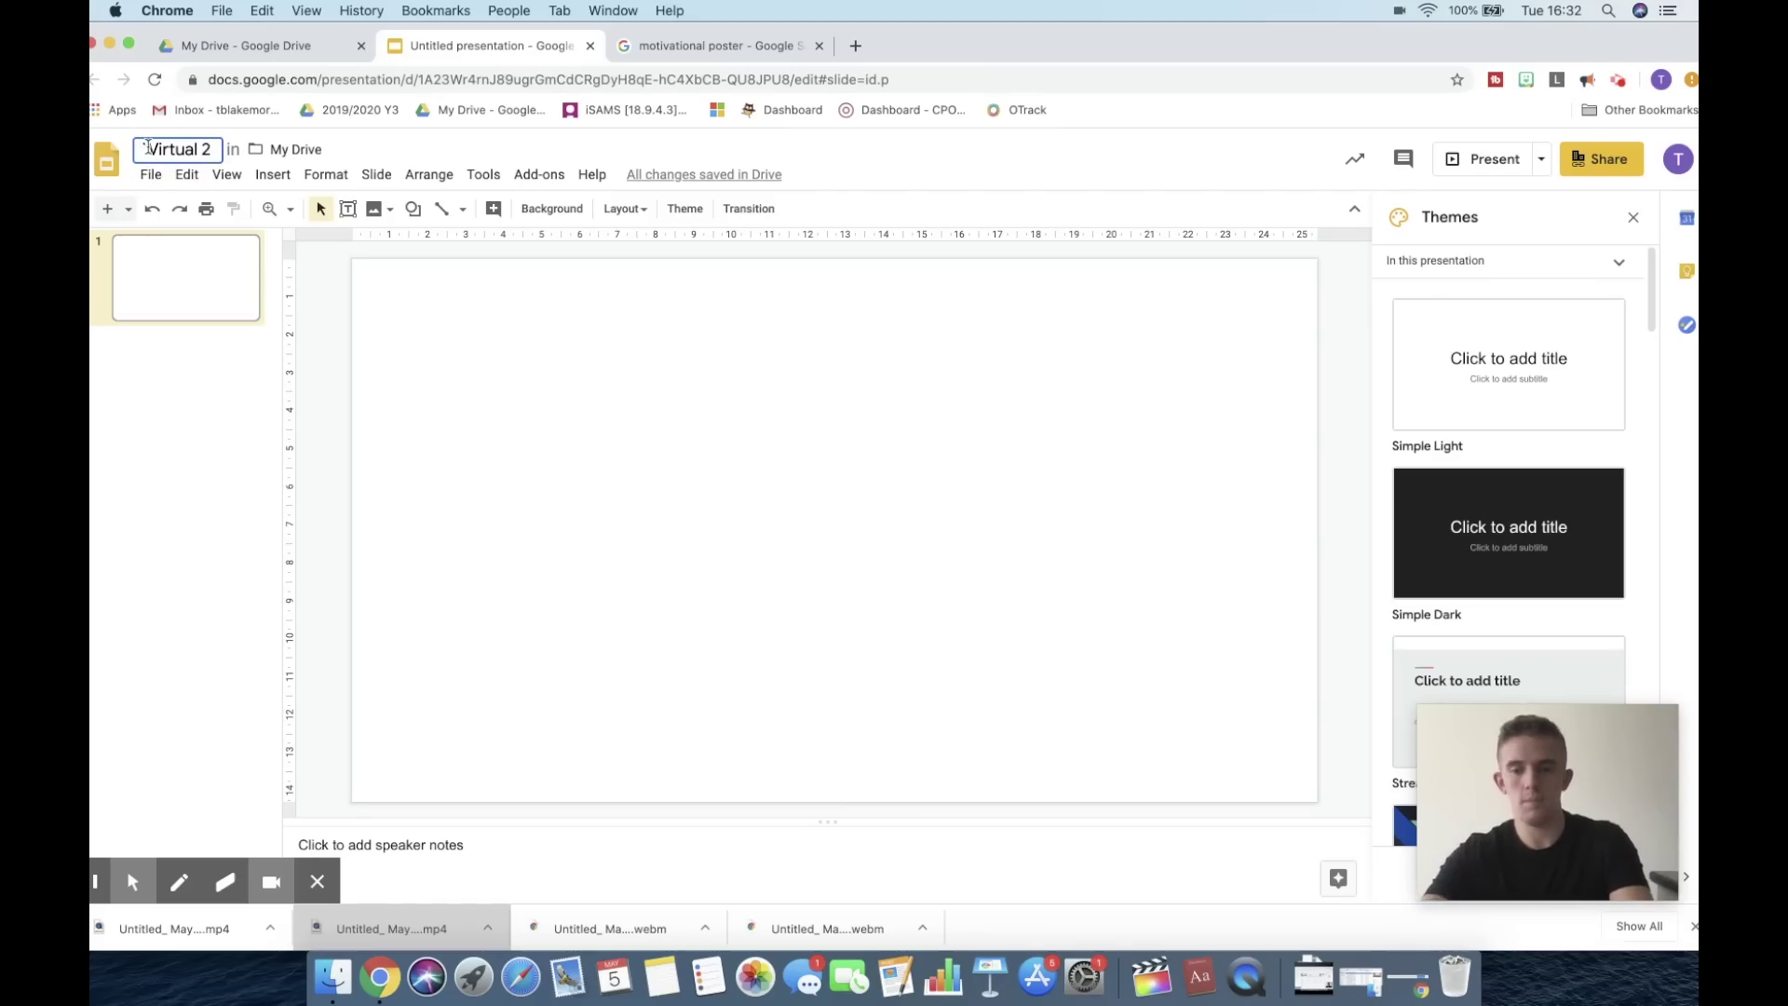
key("Return")
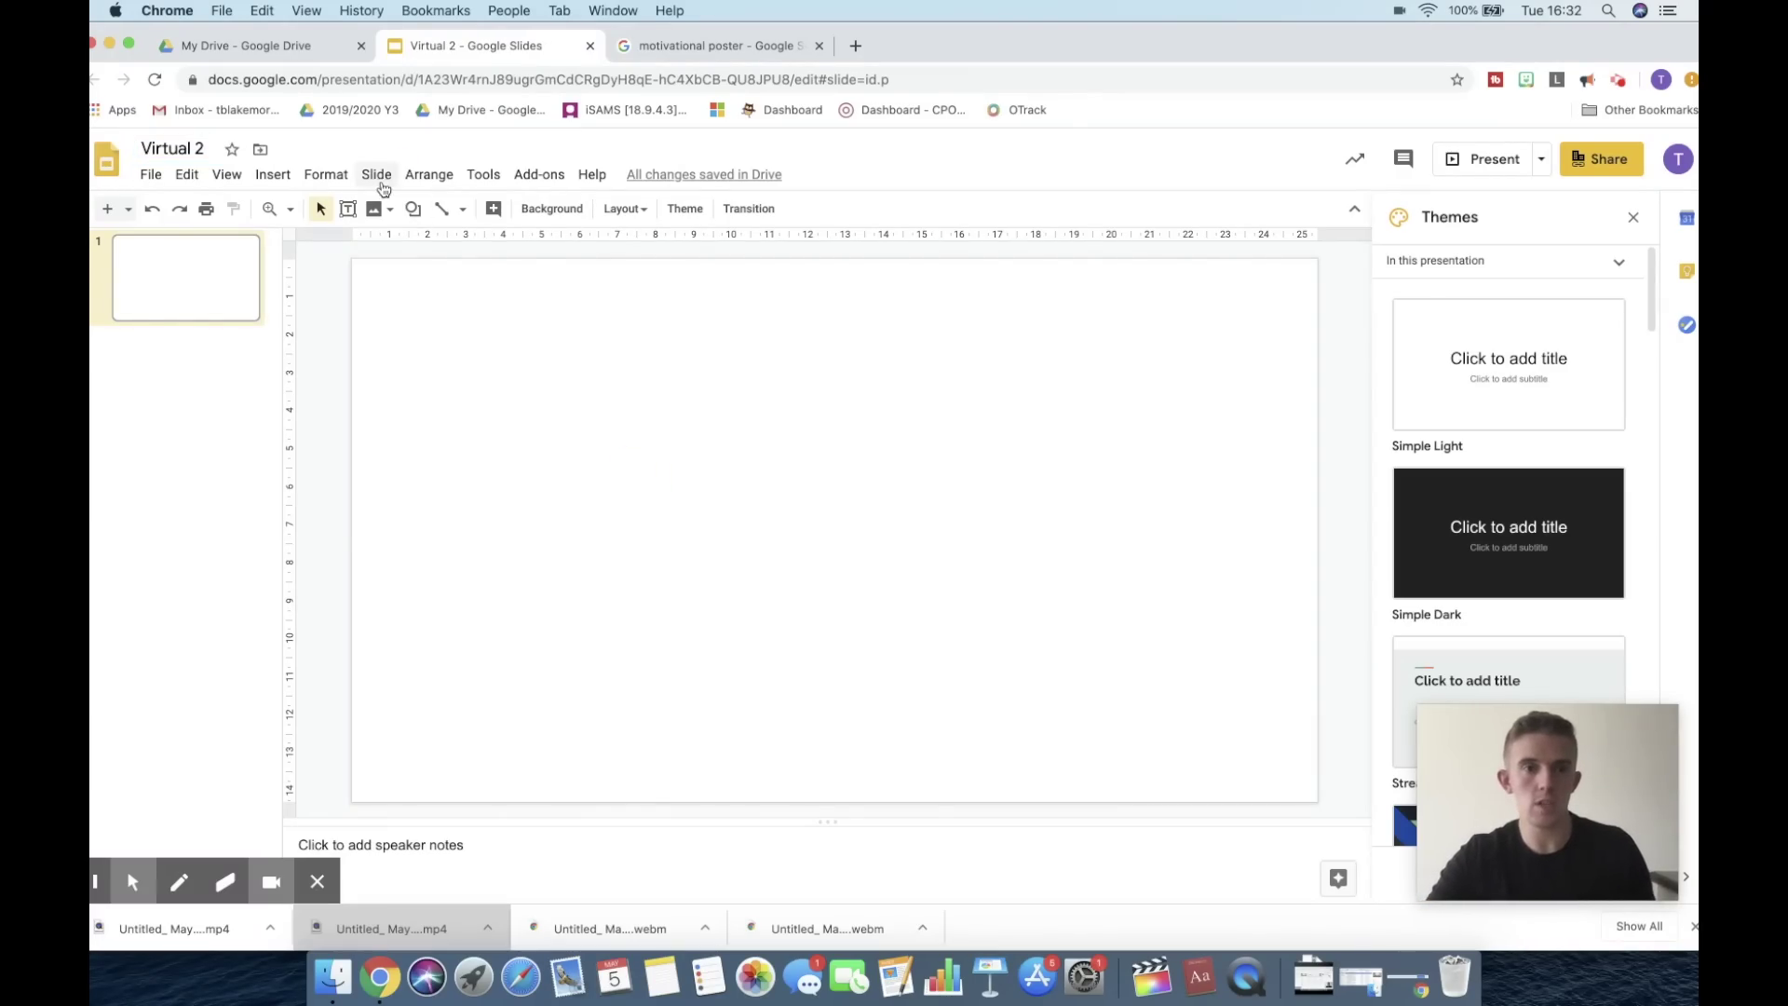
left_click(377, 181)
Step: Set a grey wall and wooden floor photo from a 'wall and floor' web search as the background
left_click(452, 378)
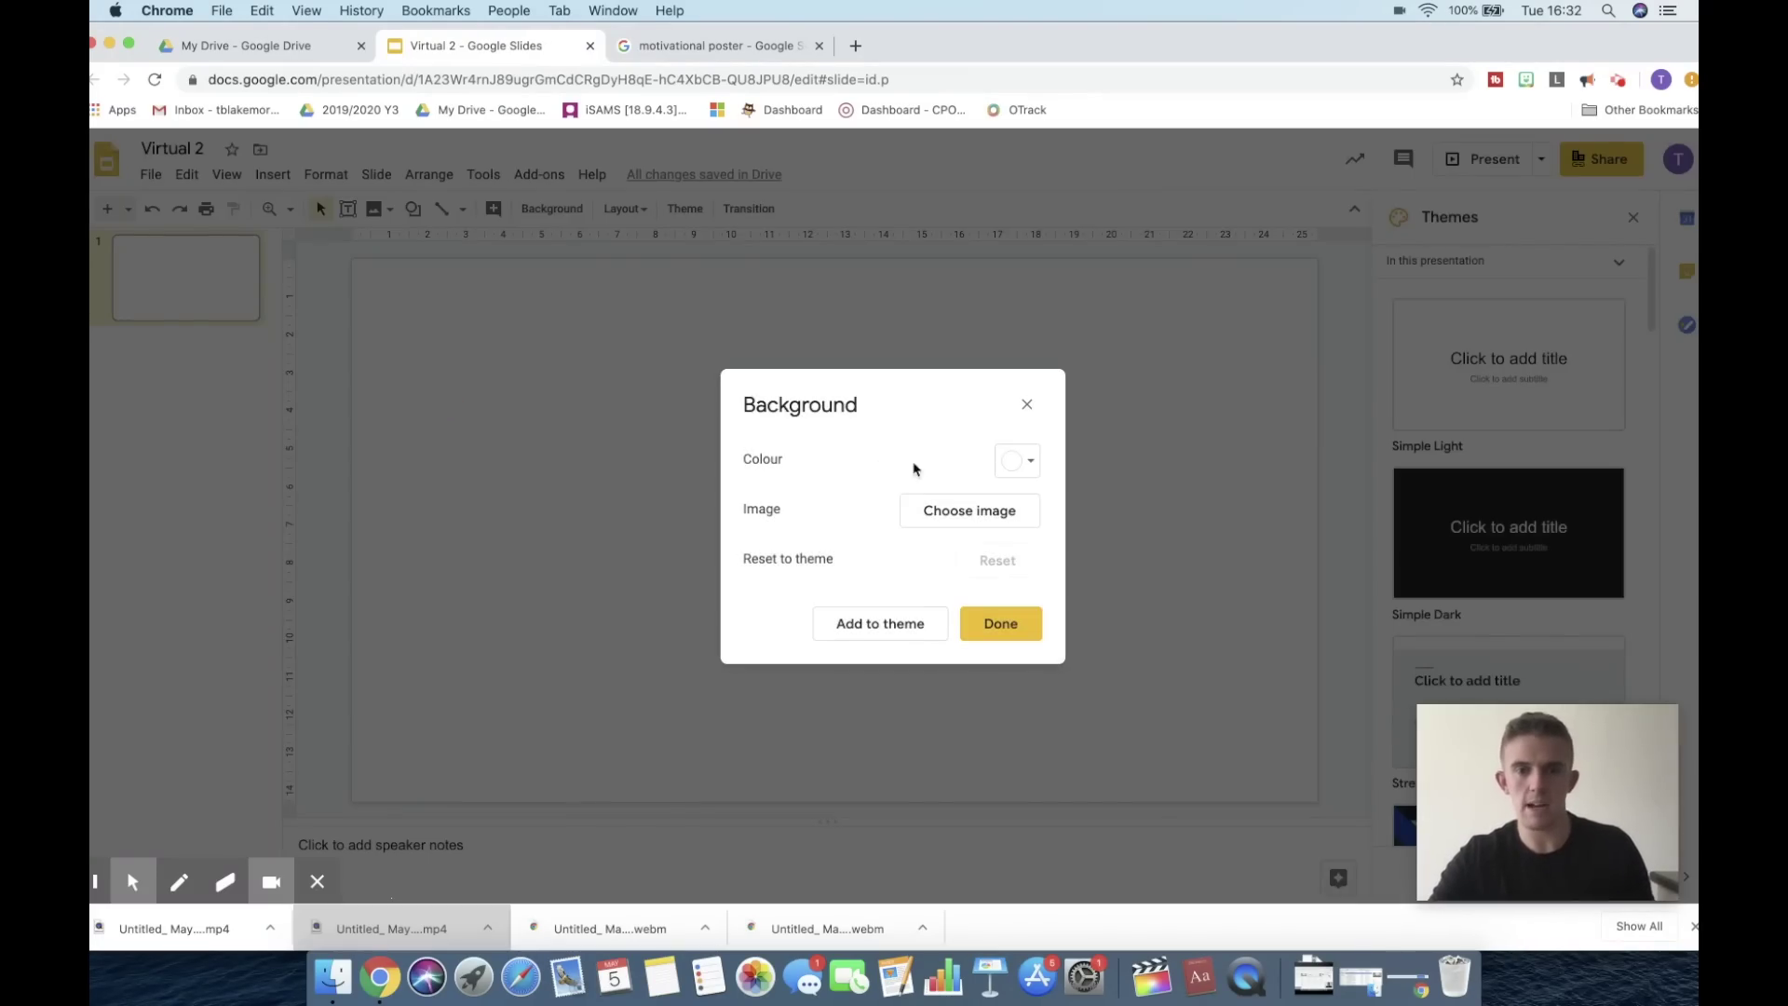
left_click(965, 529)
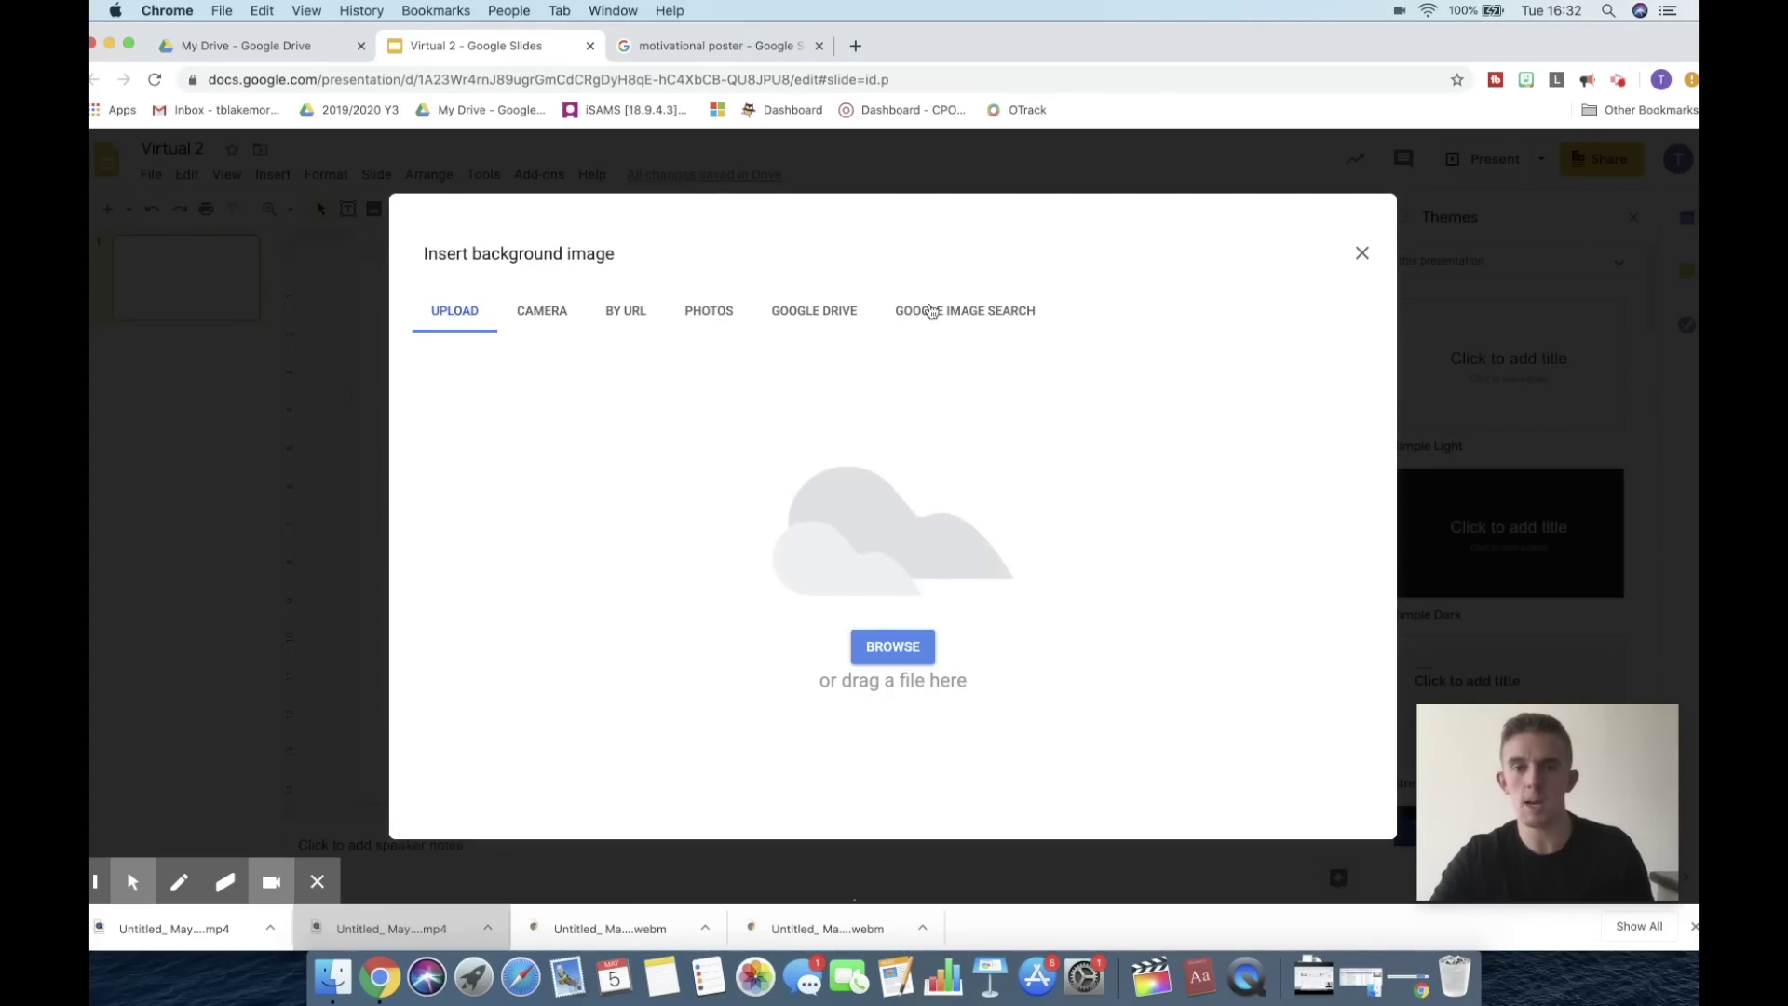
left_click(931, 310)
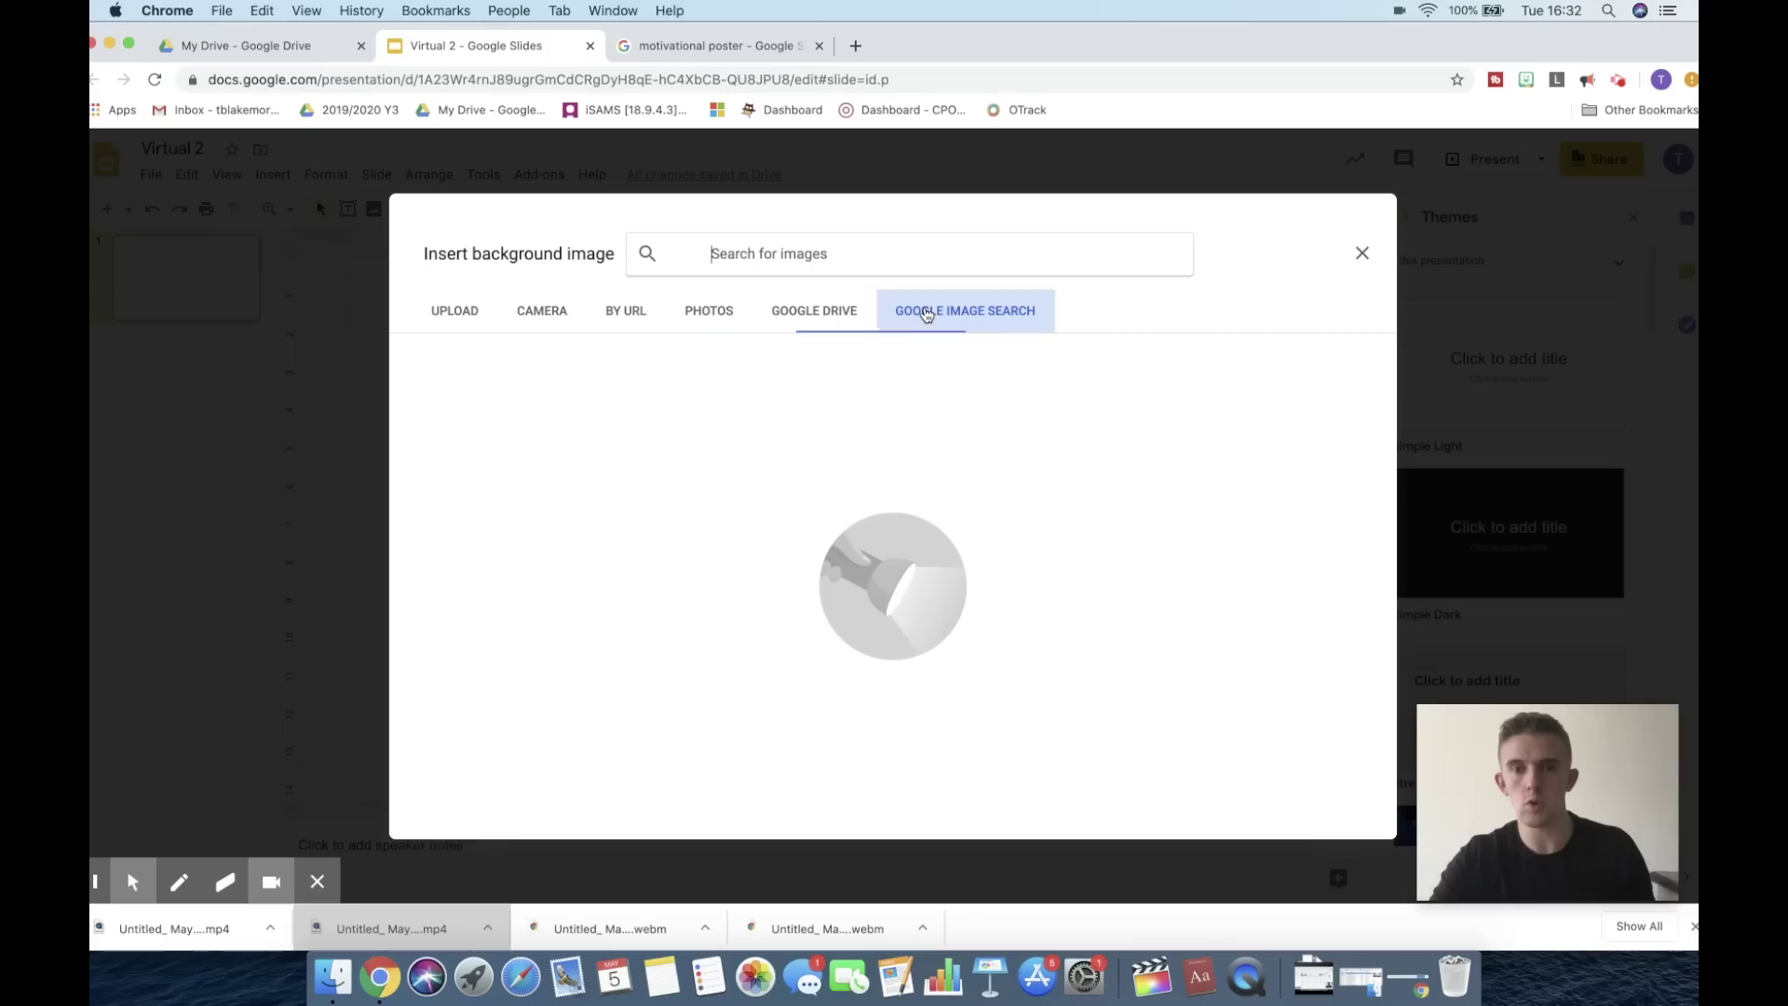
type("w")
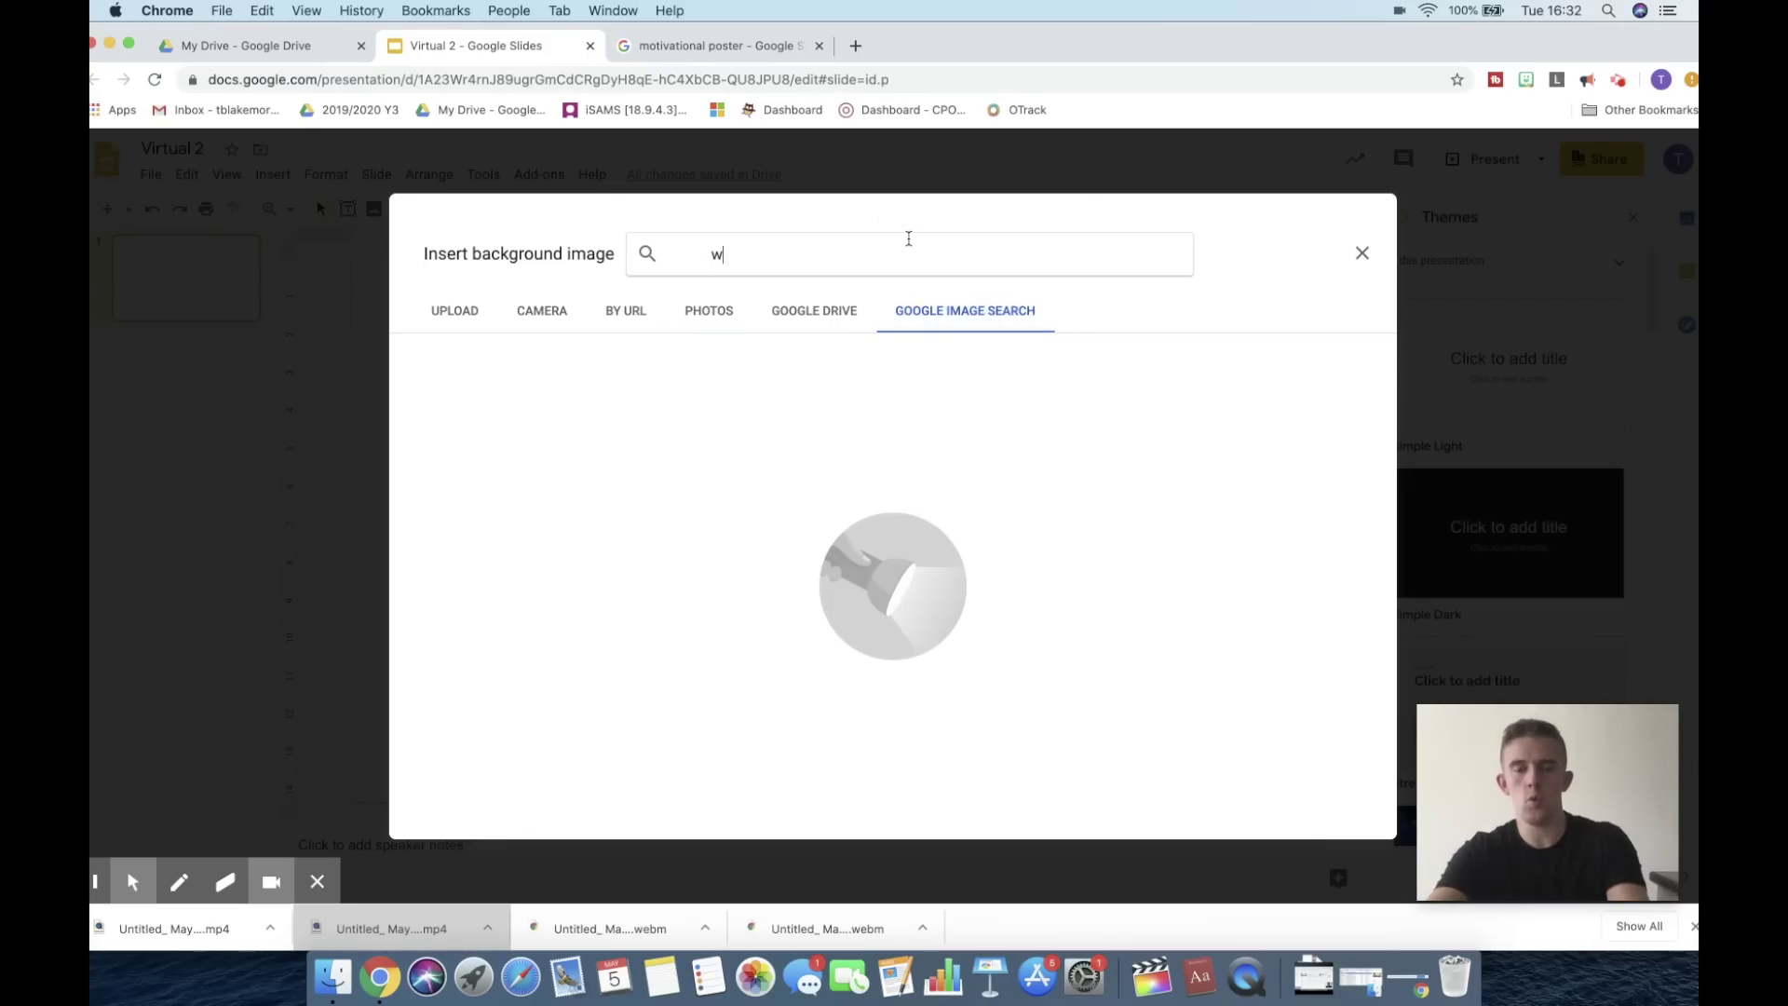
type("all and floor")
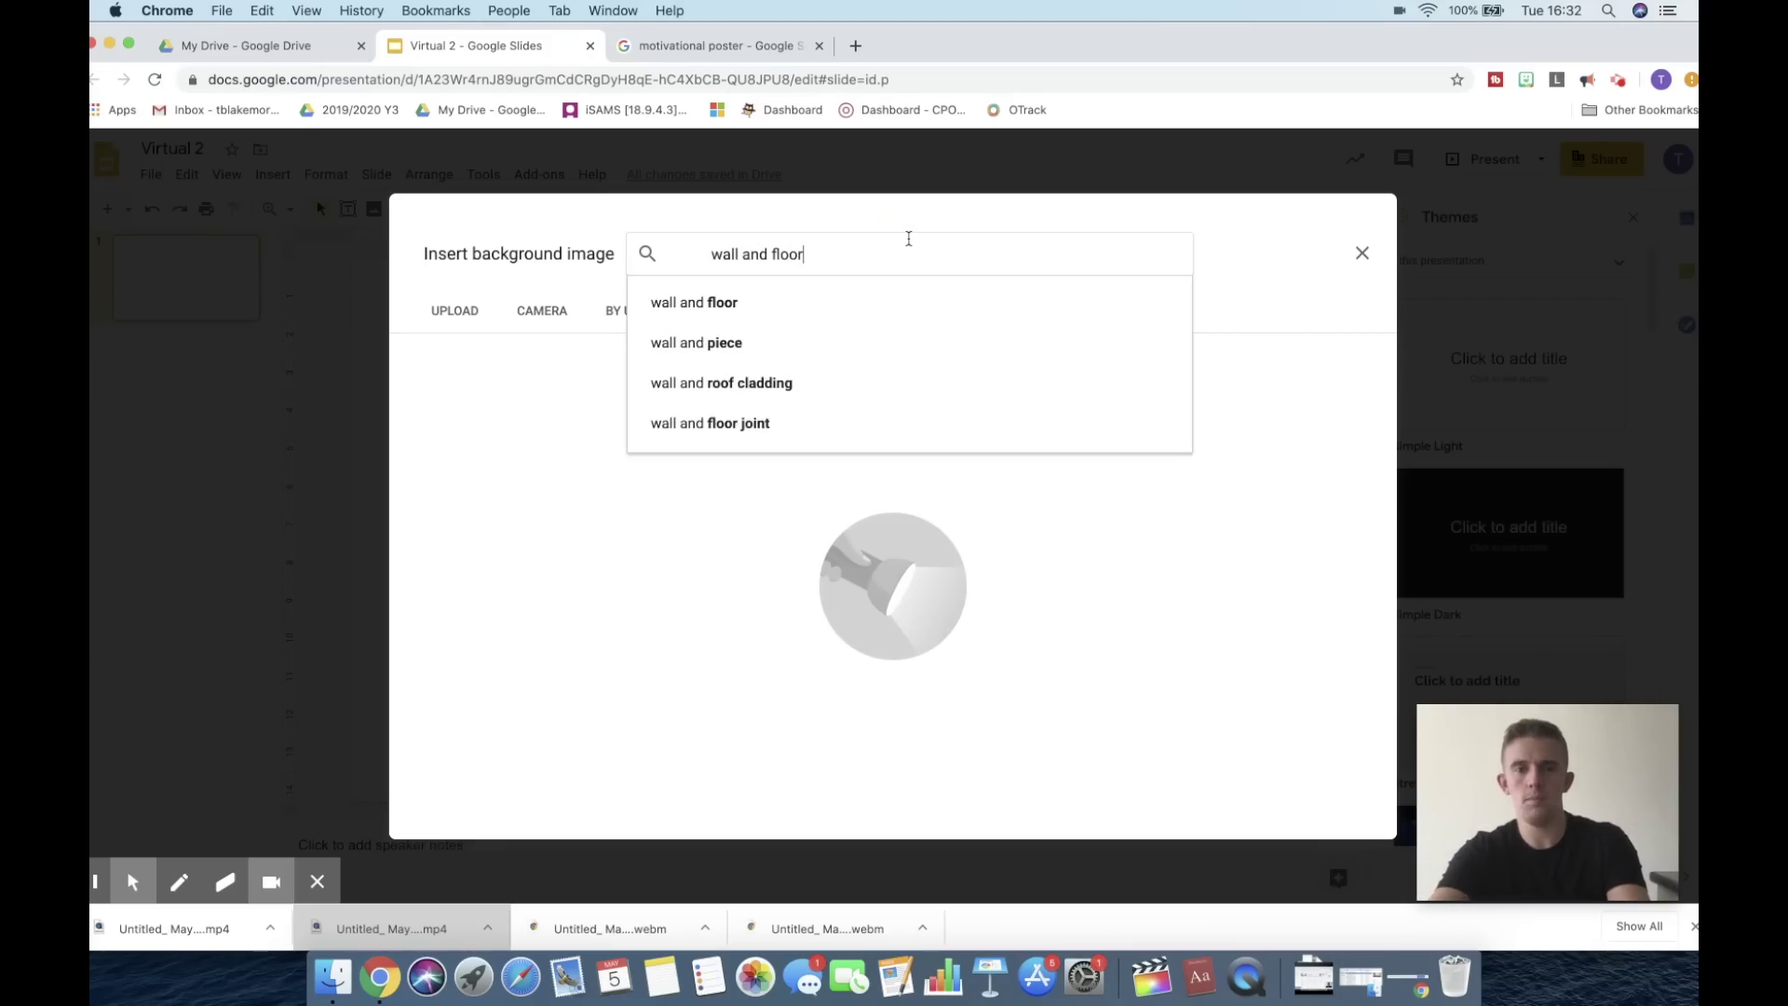
left_click(900, 319)
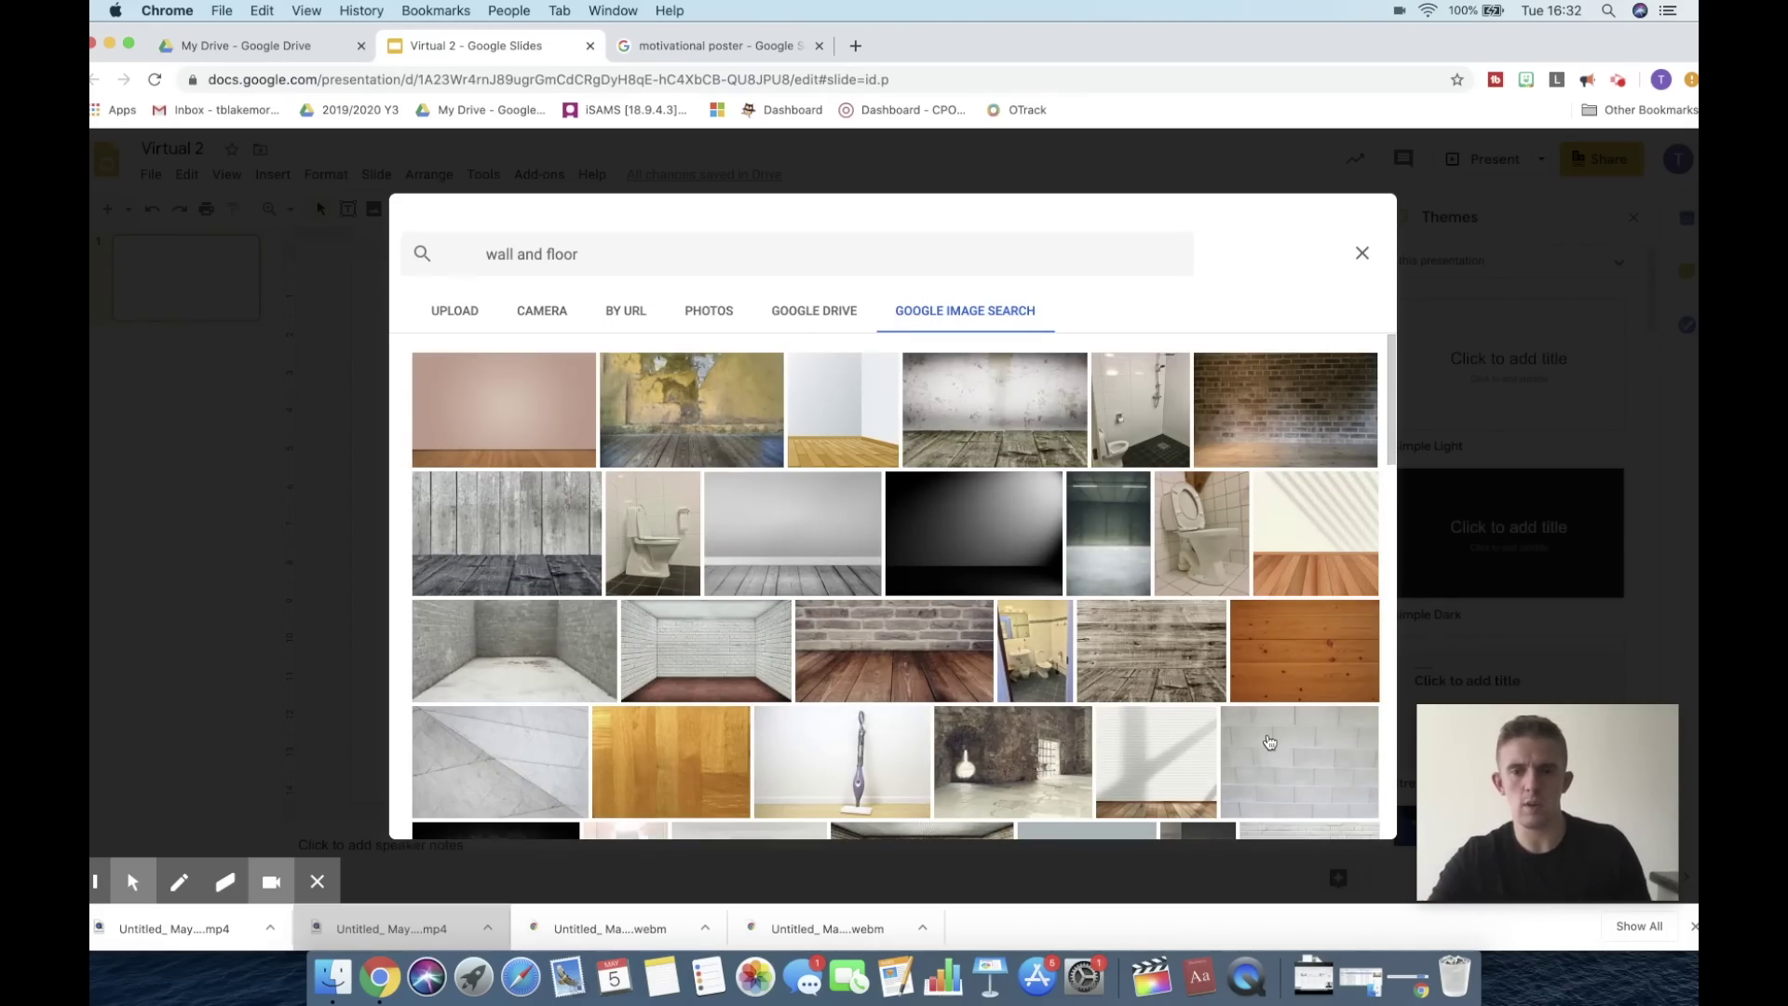
left_click(743, 544)
left_click(1368, 826)
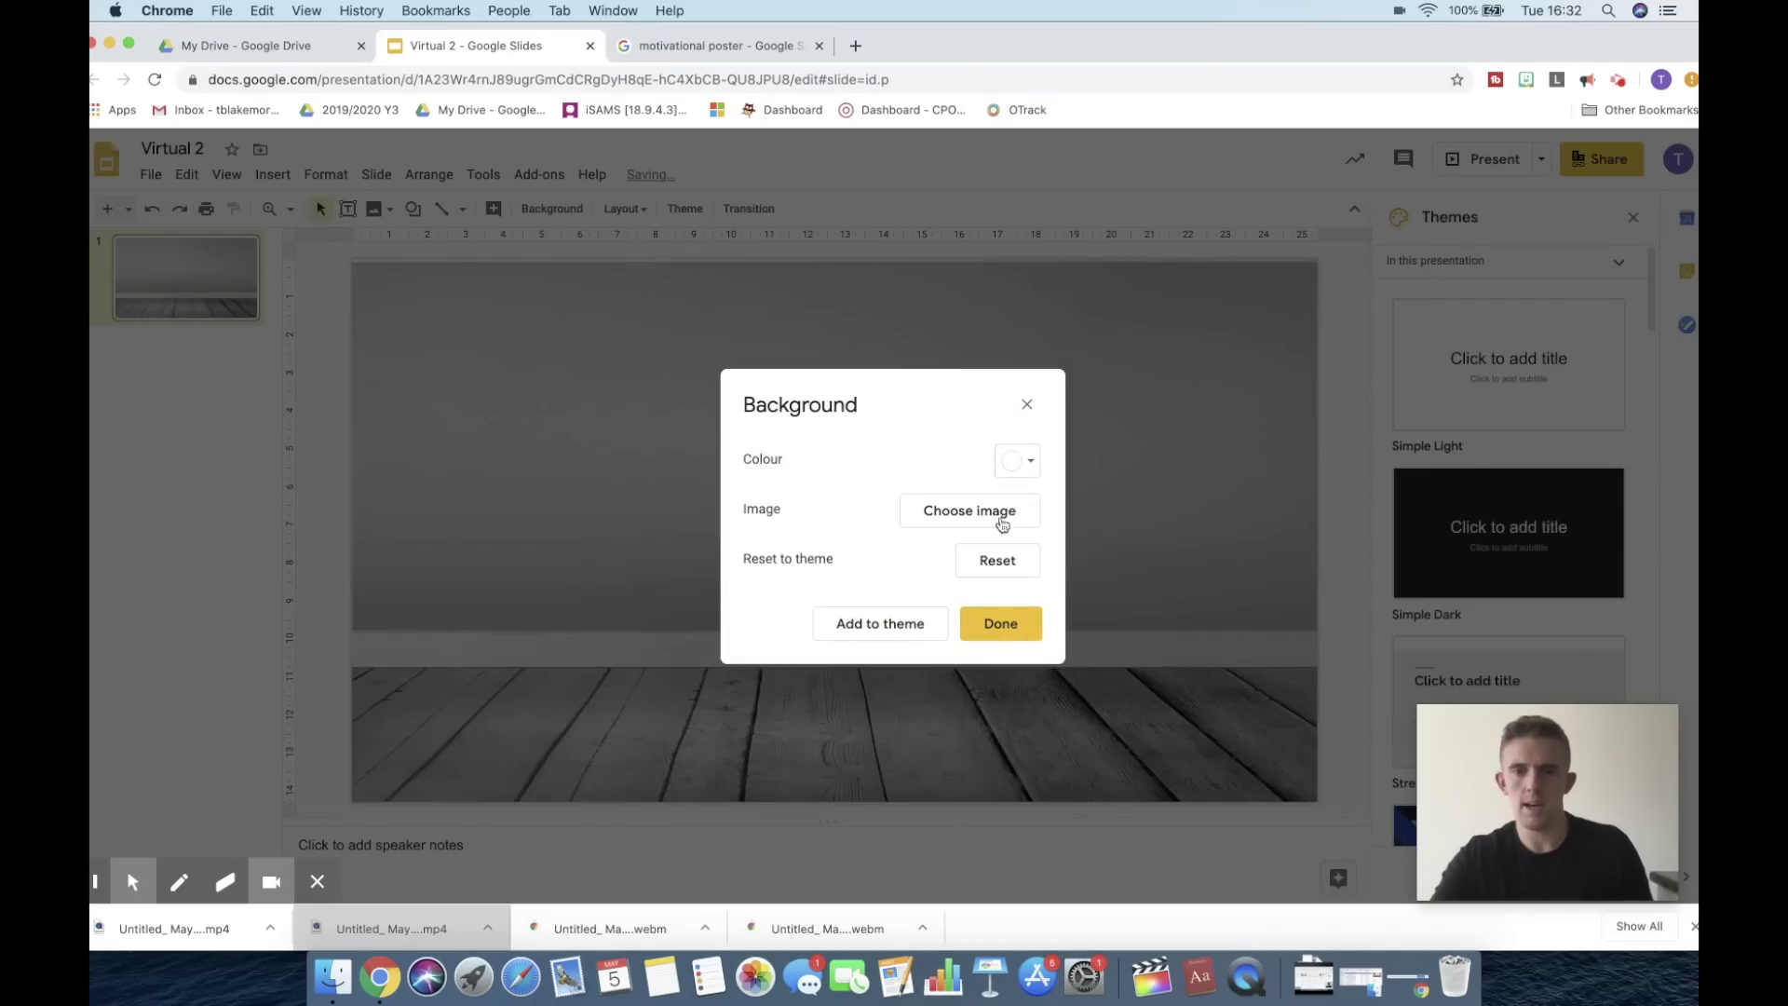
left_click(998, 626)
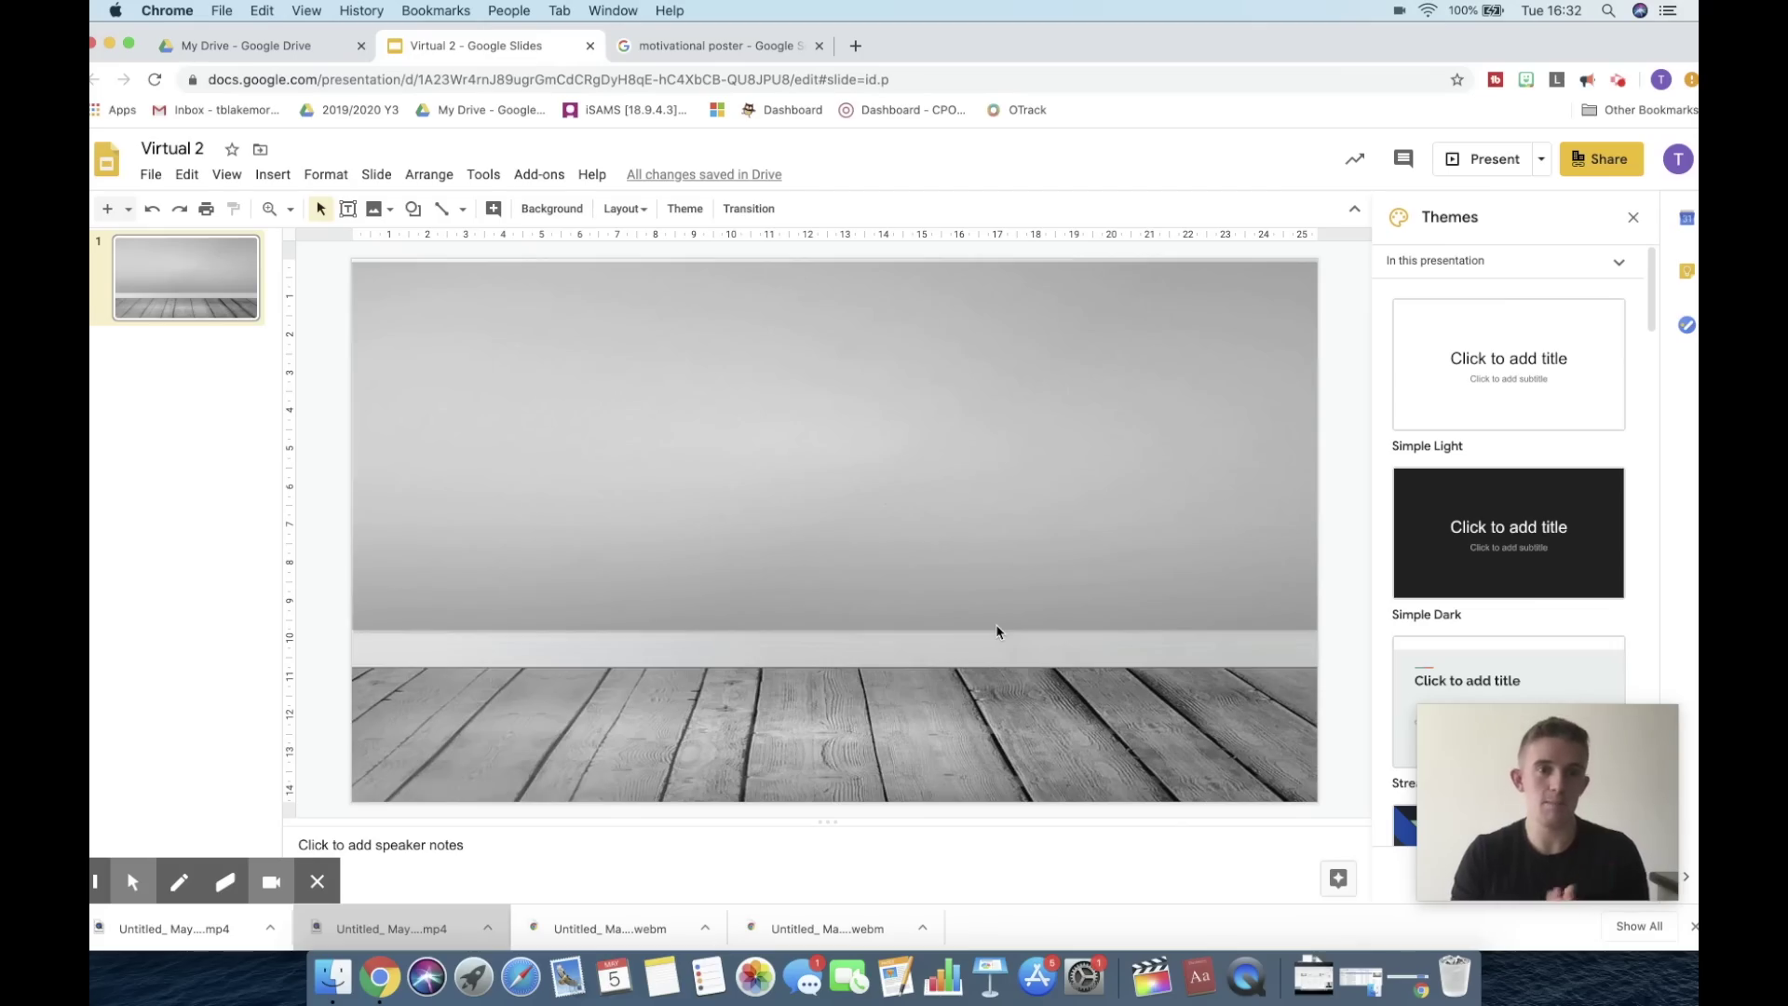
left_click(273, 174)
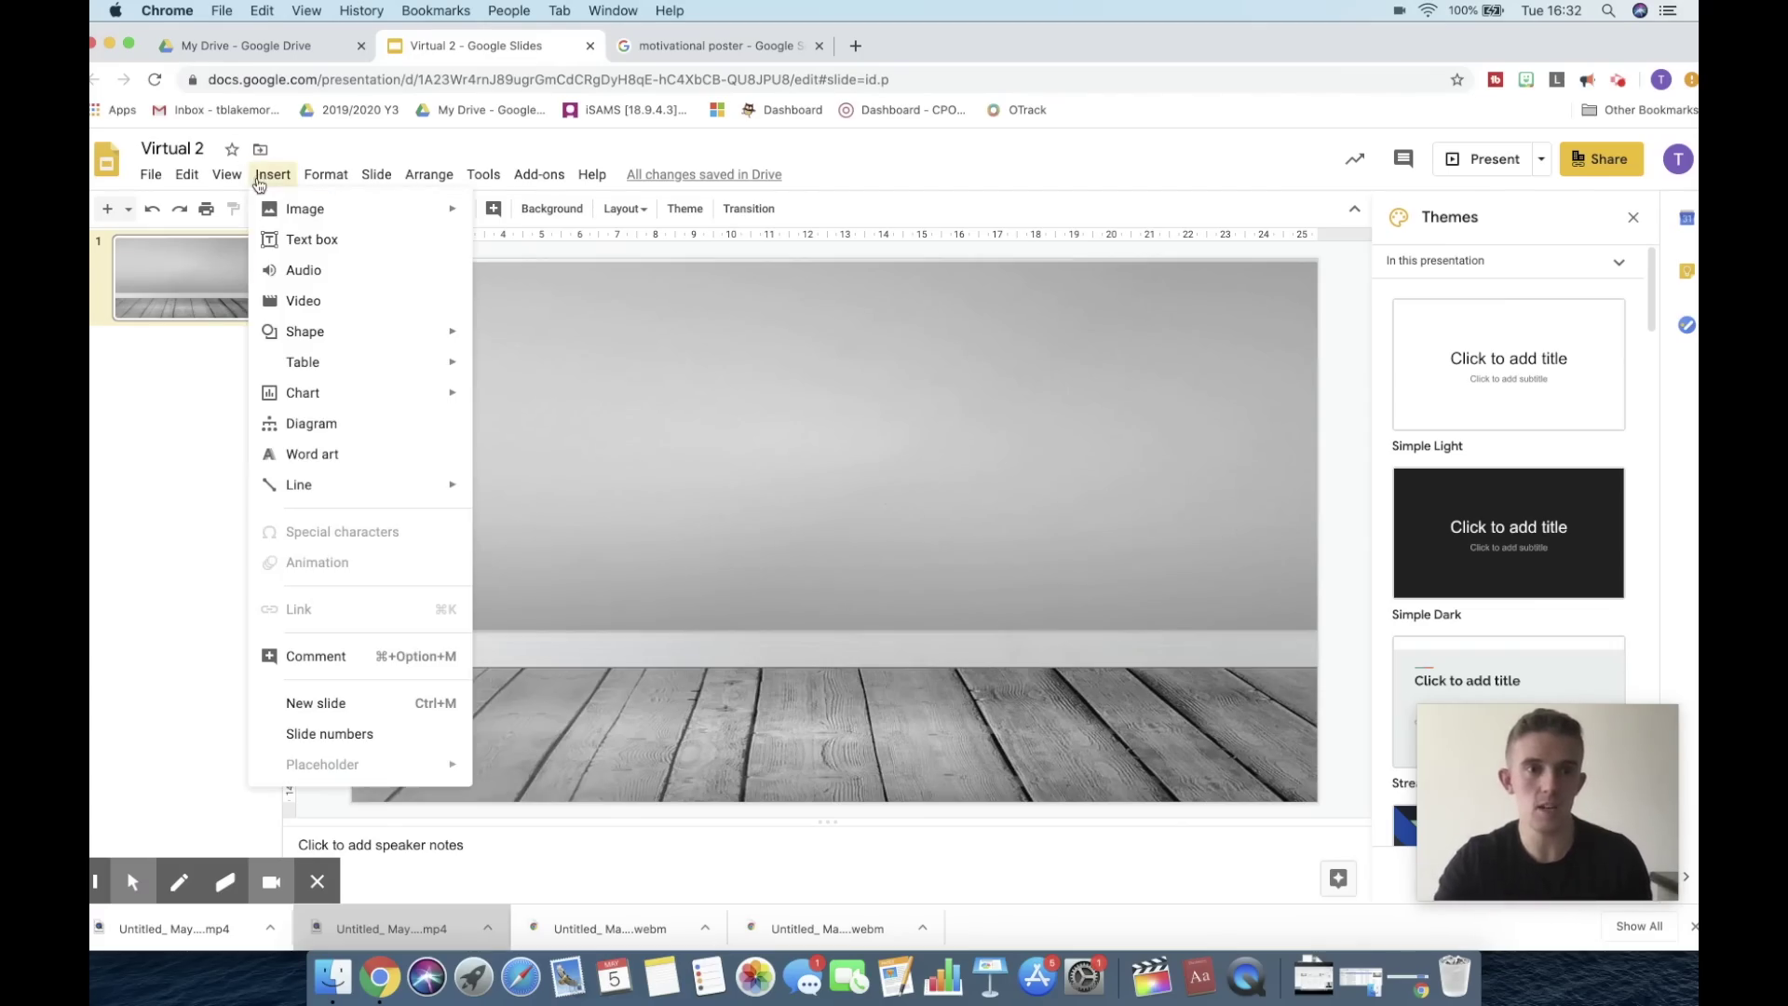
Step: Search the web for 'whiteboard' and place a whiteboard image on the slide
mouse_move(325, 213)
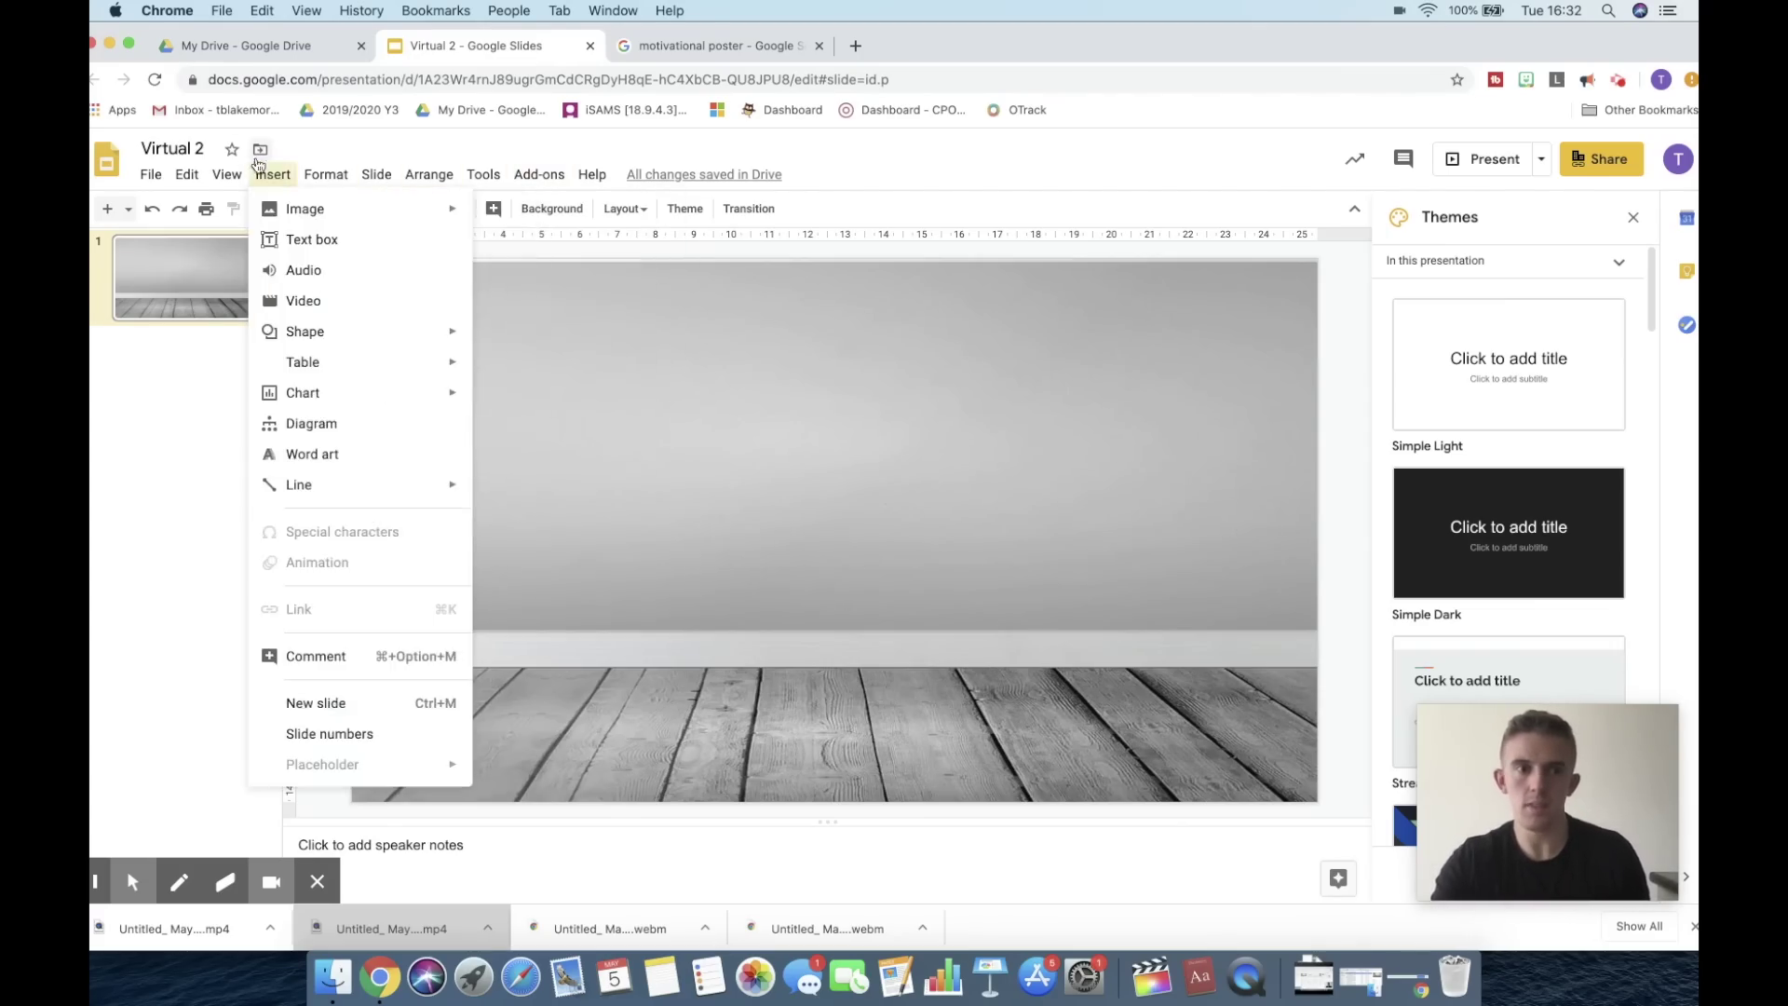
mouse_move(312, 177)
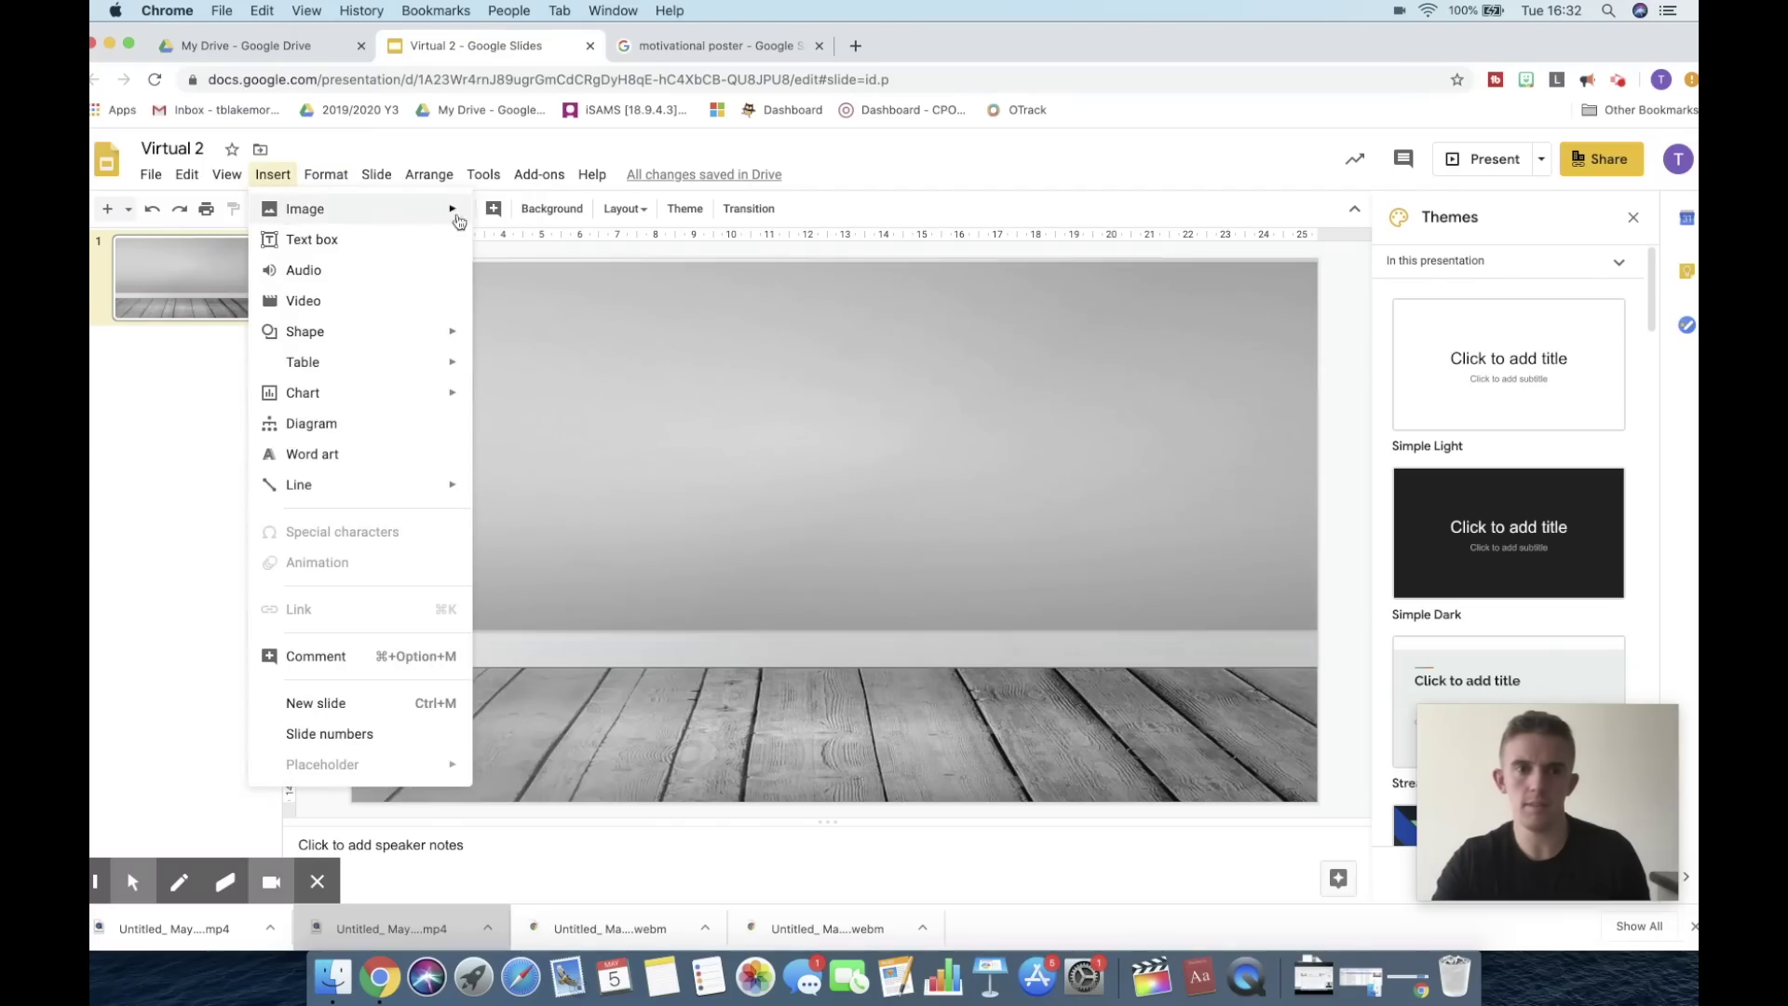
mouse_move(438, 211)
left_click(537, 247)
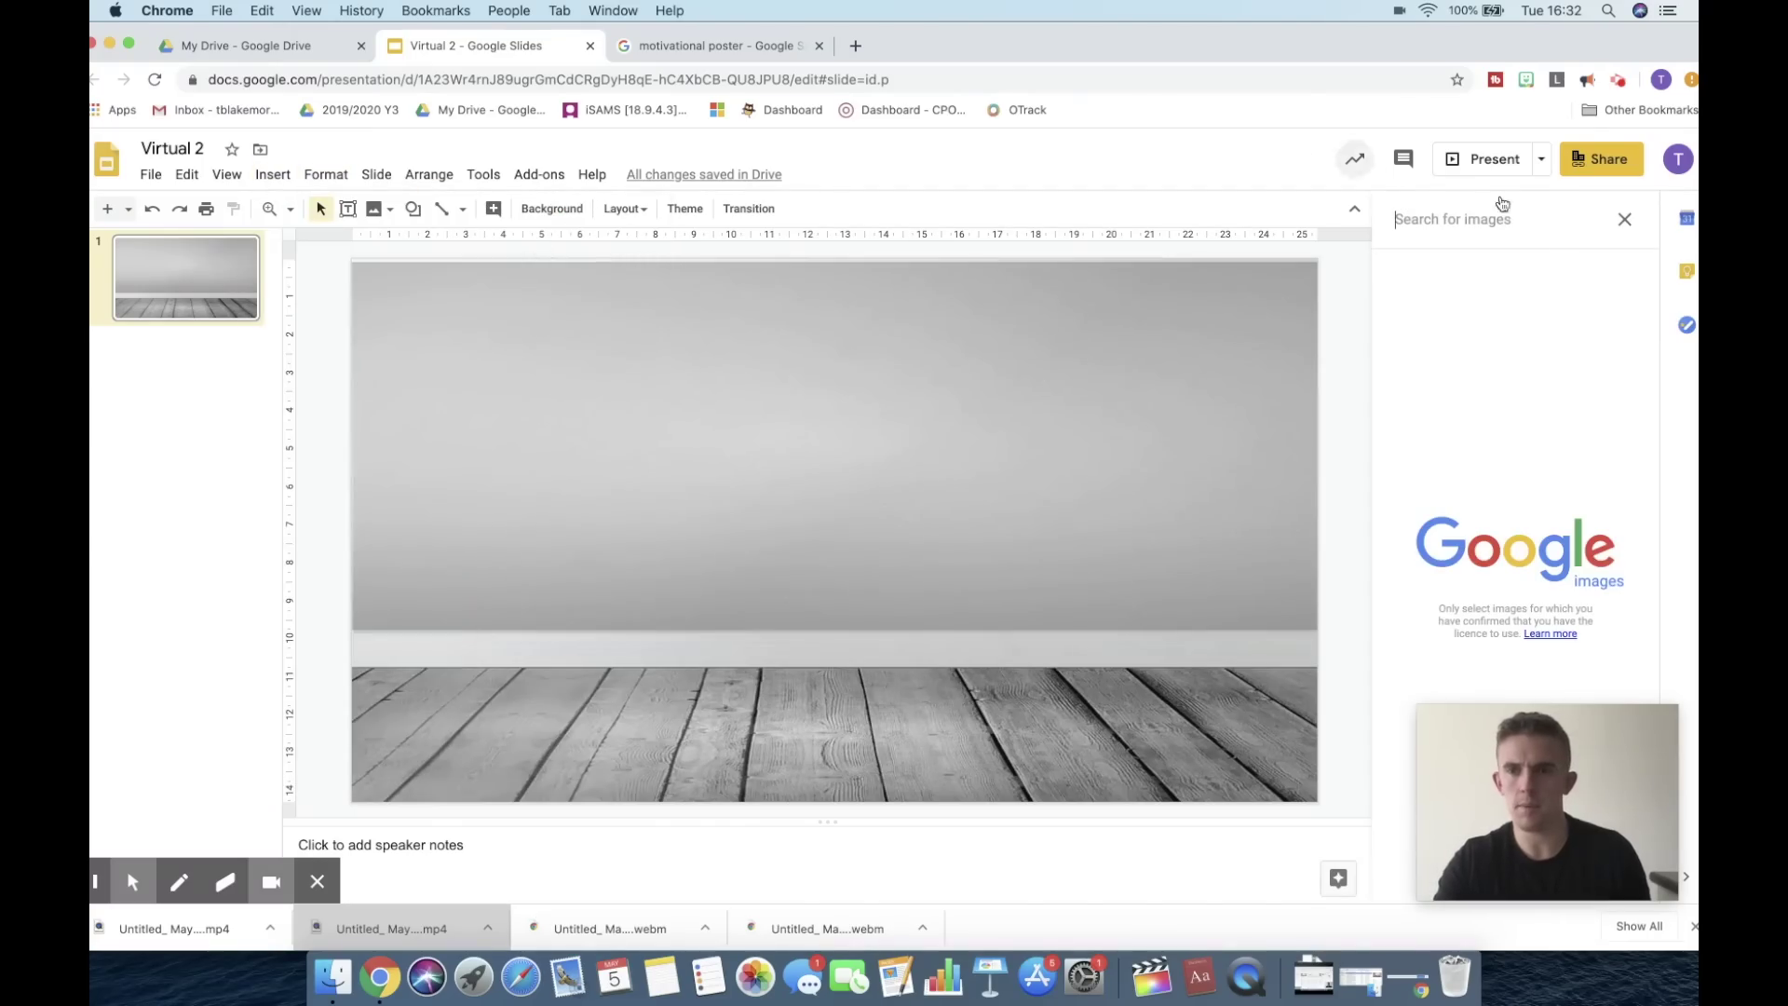
left_click(1497, 223)
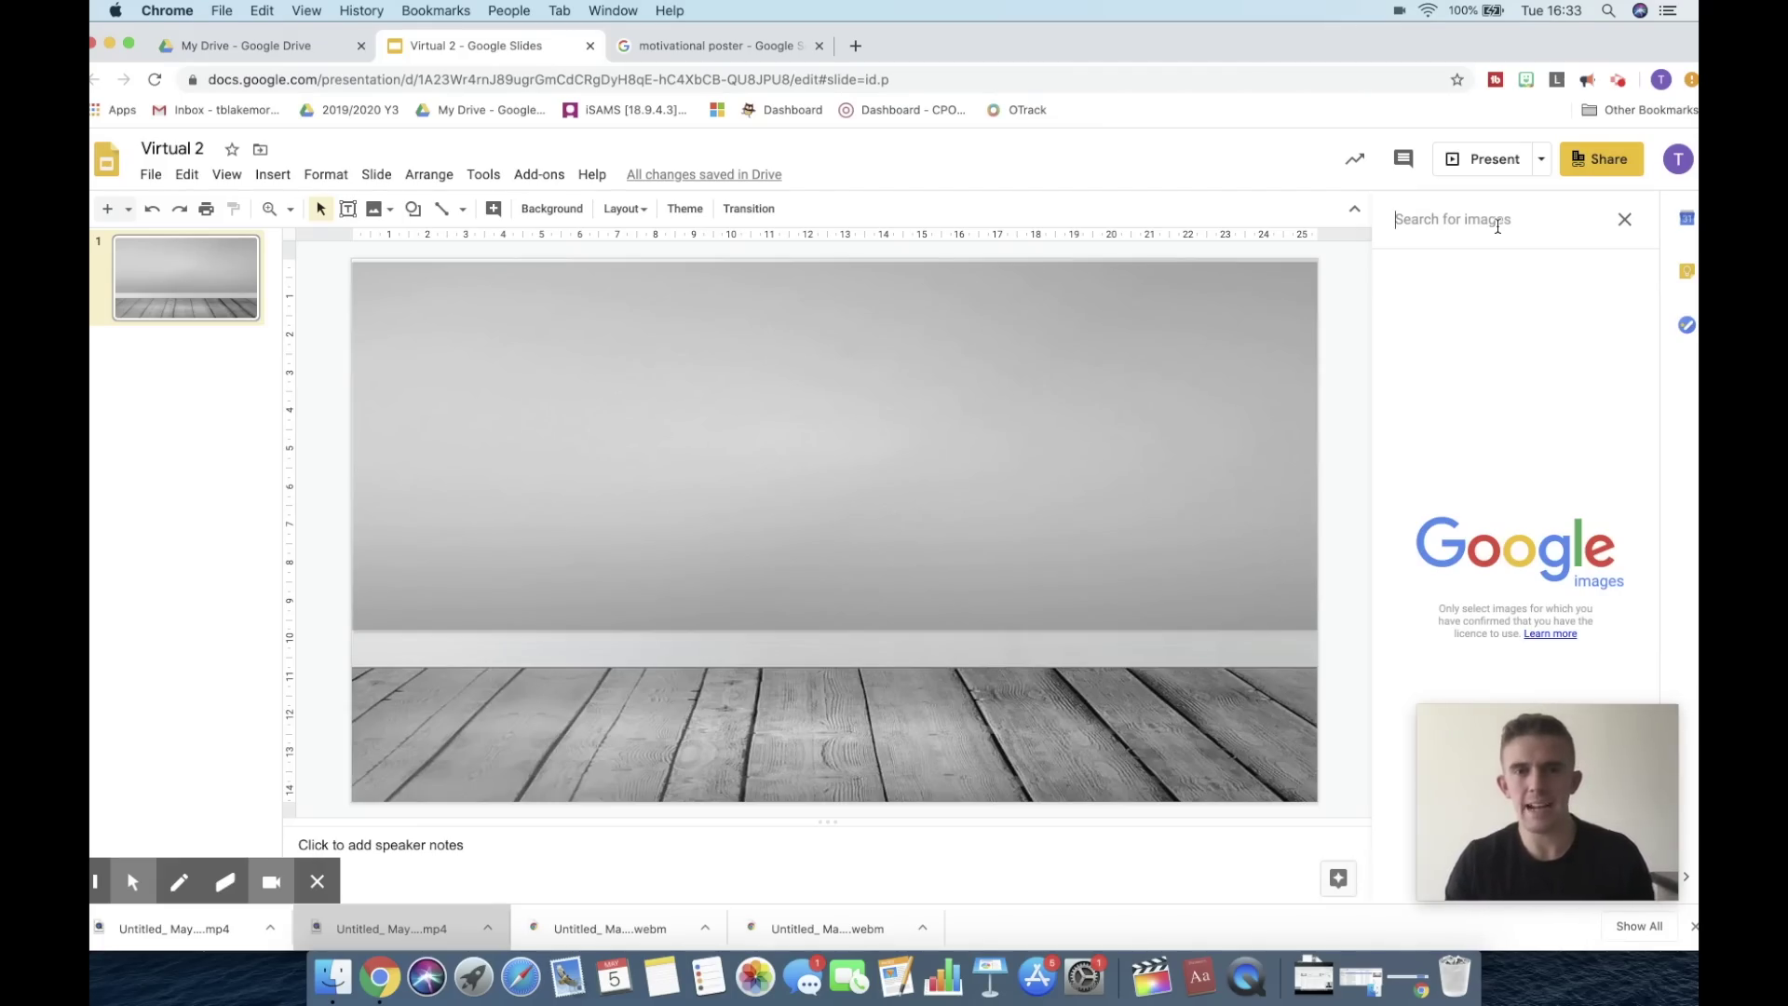
type("wh")
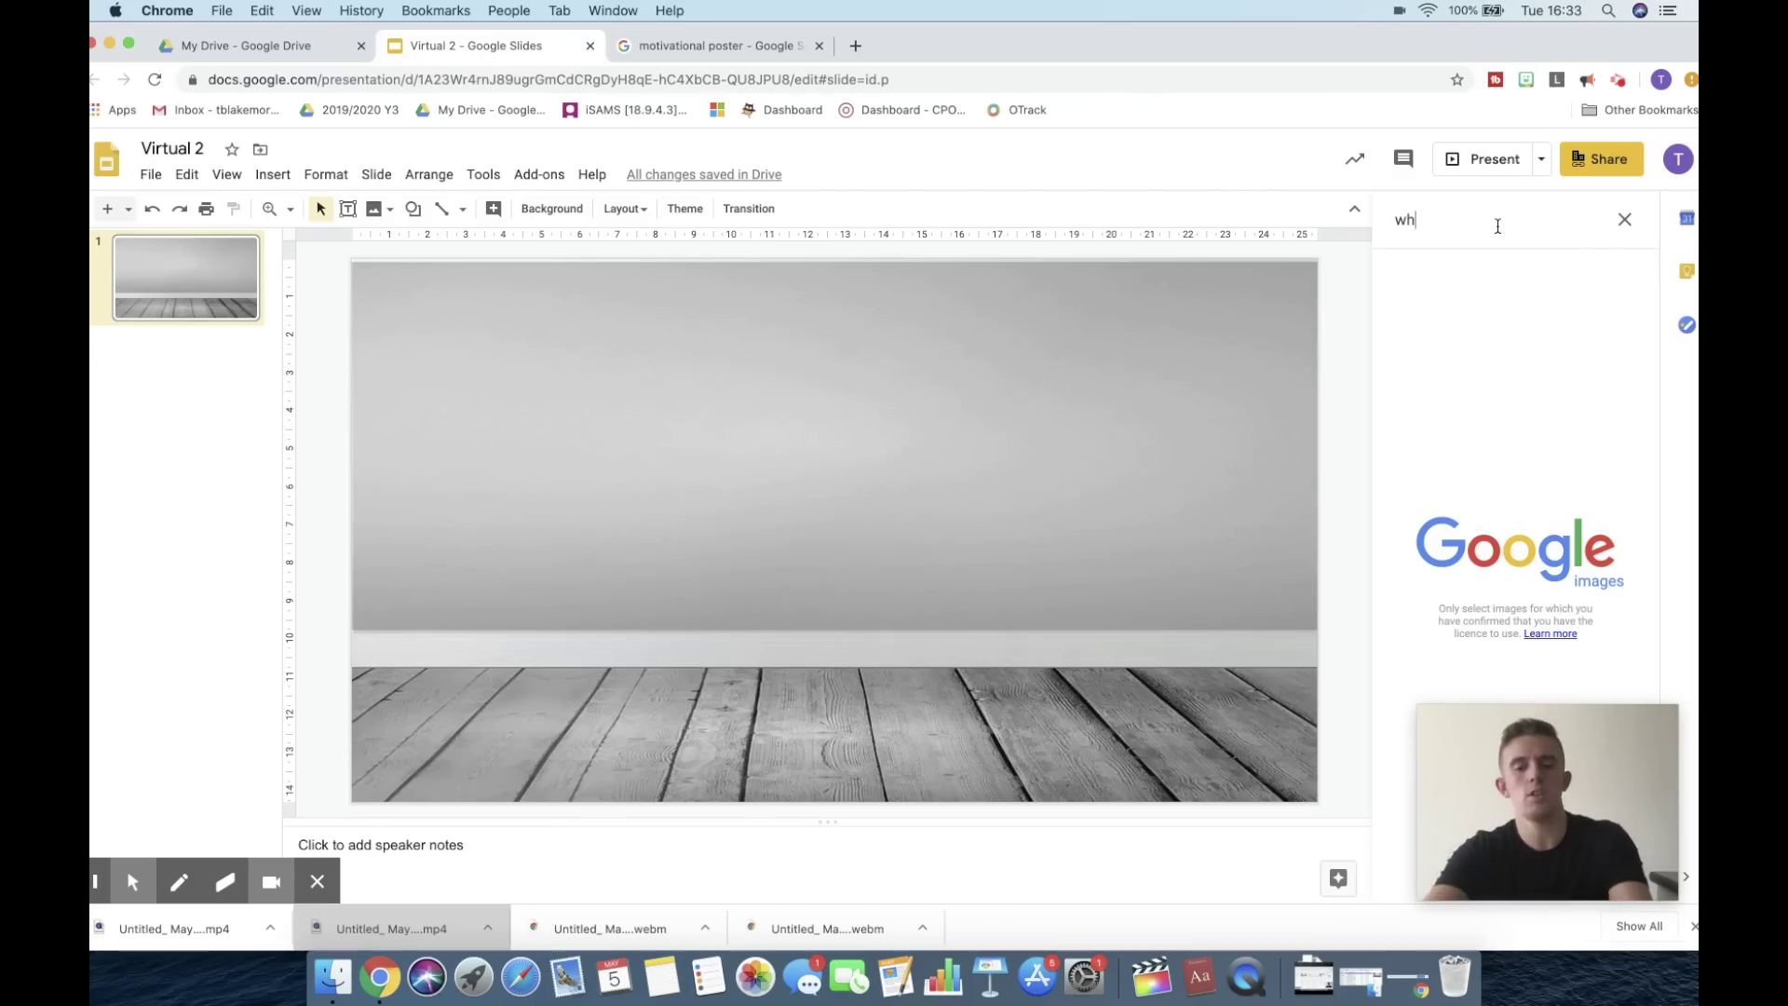
type("iteboard")
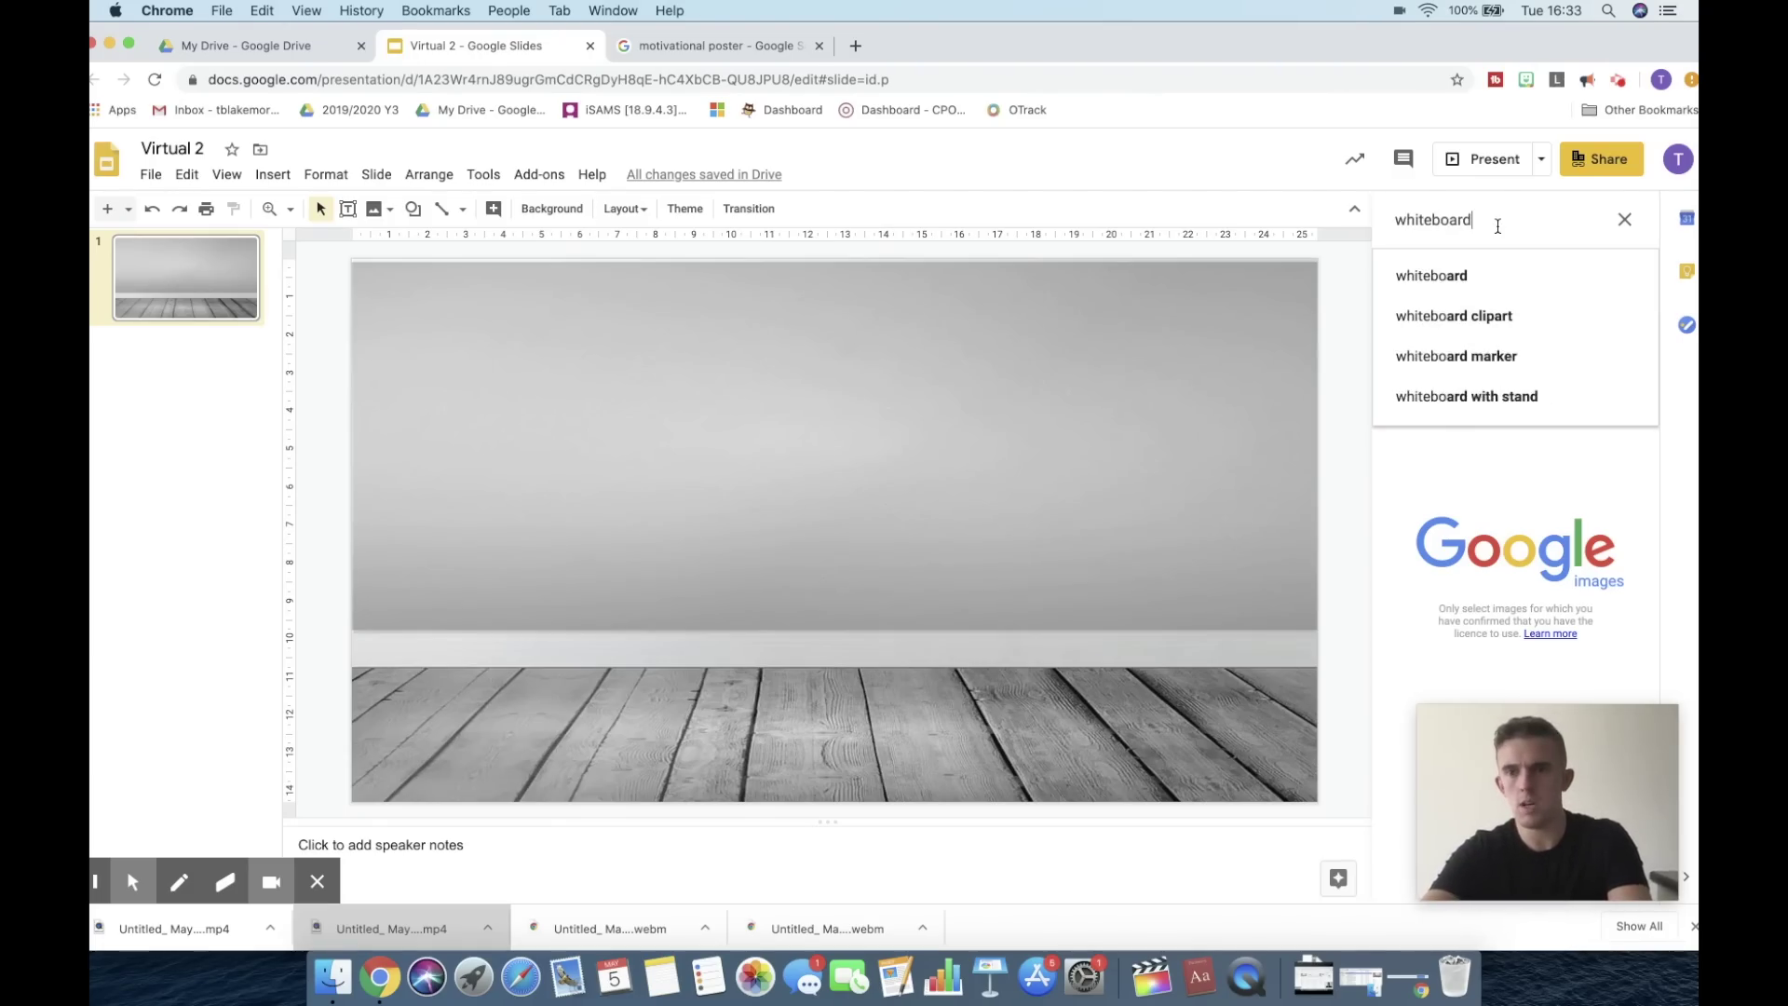
key("Return")
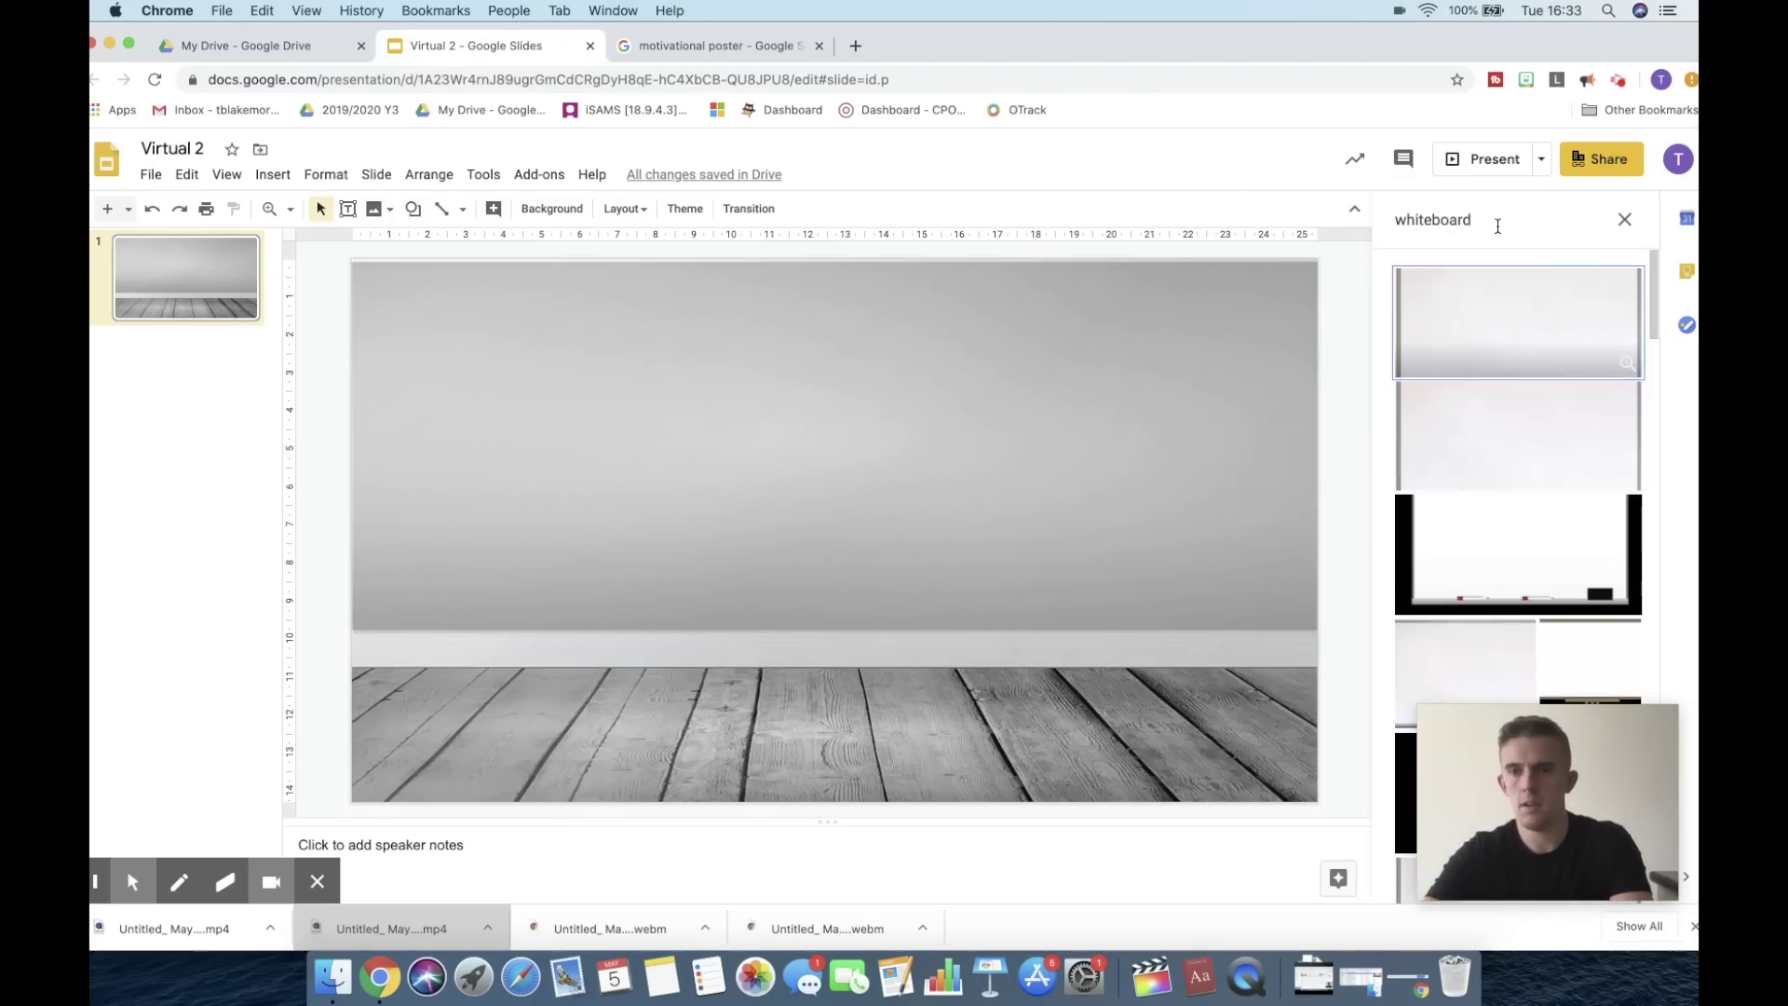
scroll(1514, 549, "down", 2)
scroll(1513, 522, "up", 1)
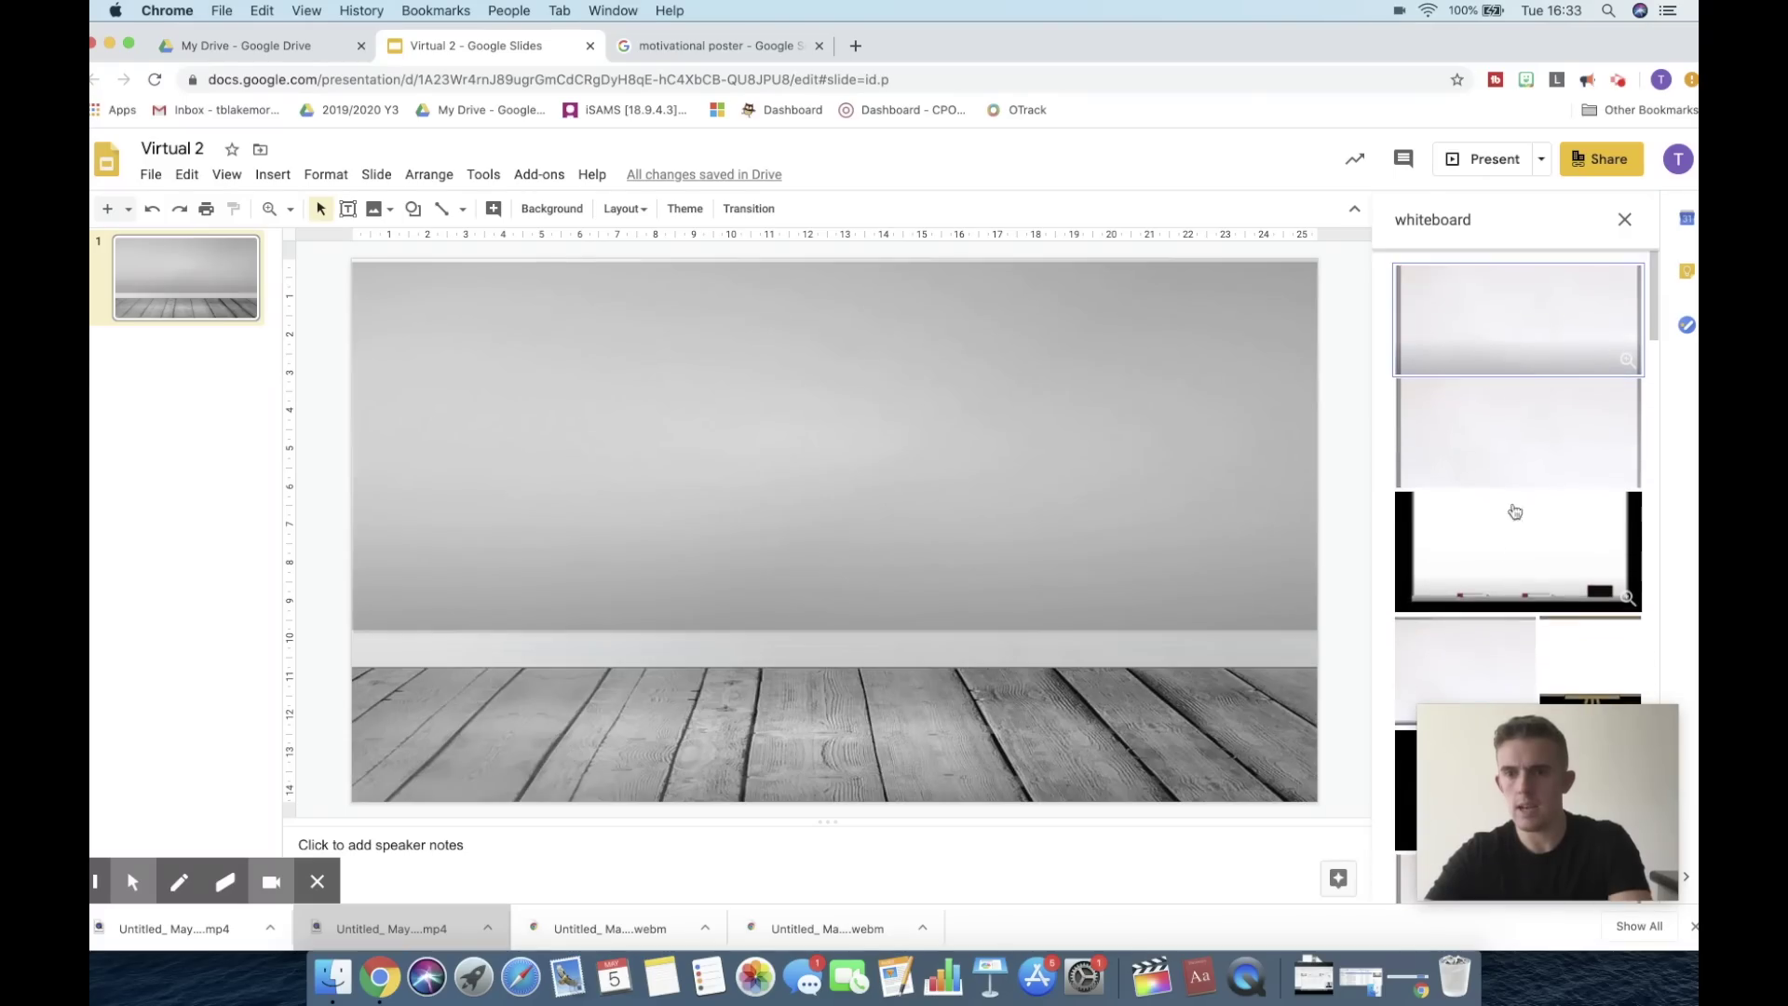
left_click_drag(1536, 313, 1058, 471)
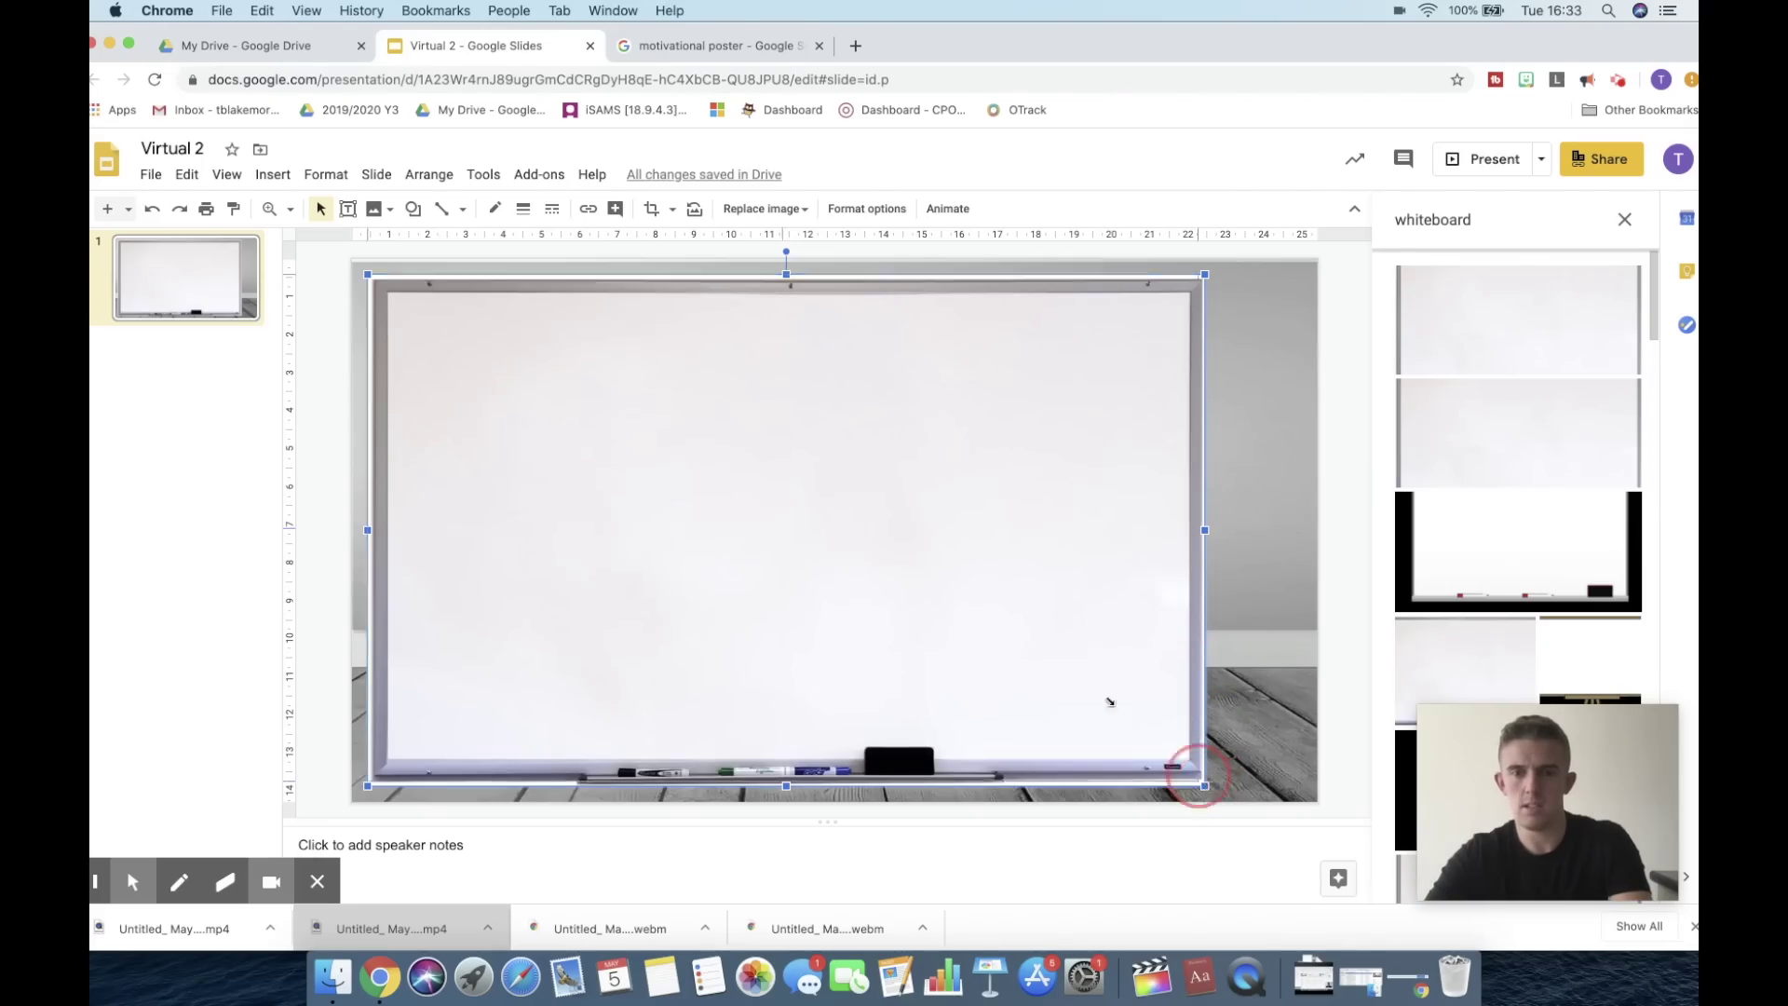
key("BackSpace")
scroll(1518, 522, "down", 1)
left_click_drag(1556, 511, 777, 518)
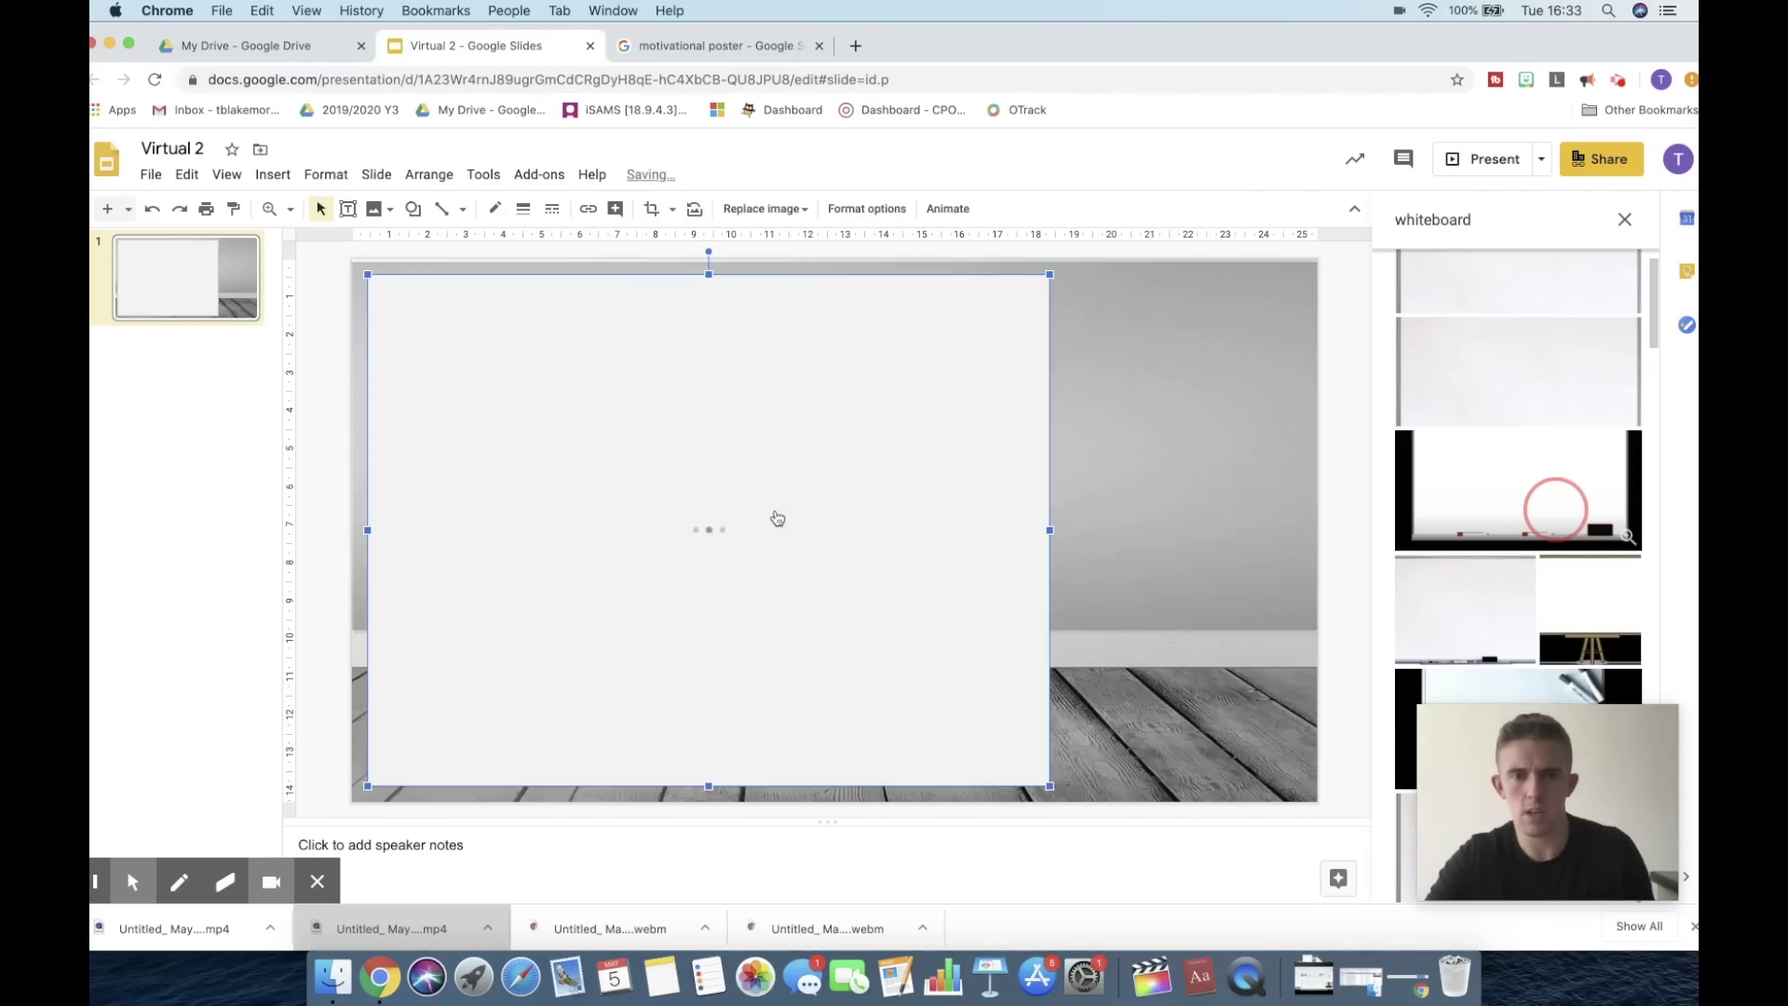
Step: Resize the whiteboard and centre it on the wall above the floor
left_click_drag(364, 271, 642, 491)
left_click_drag(842, 487, 822, 486)
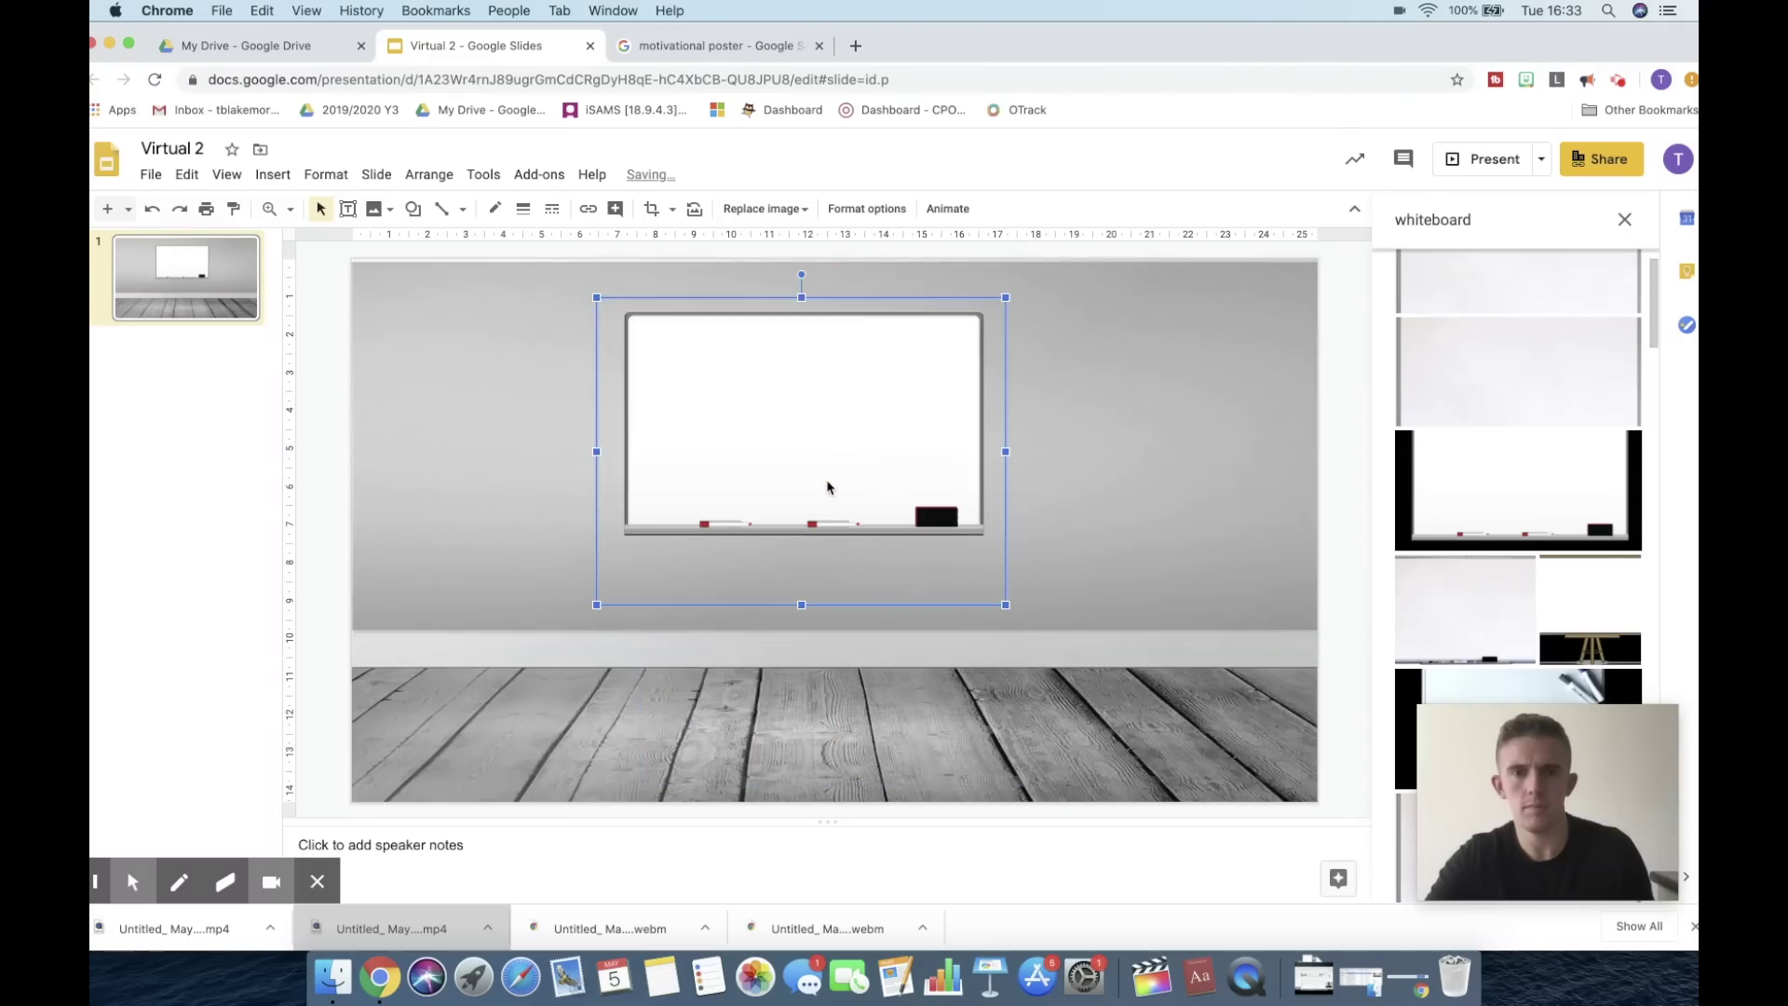
left_click(1054, 486)
left_click(857, 433)
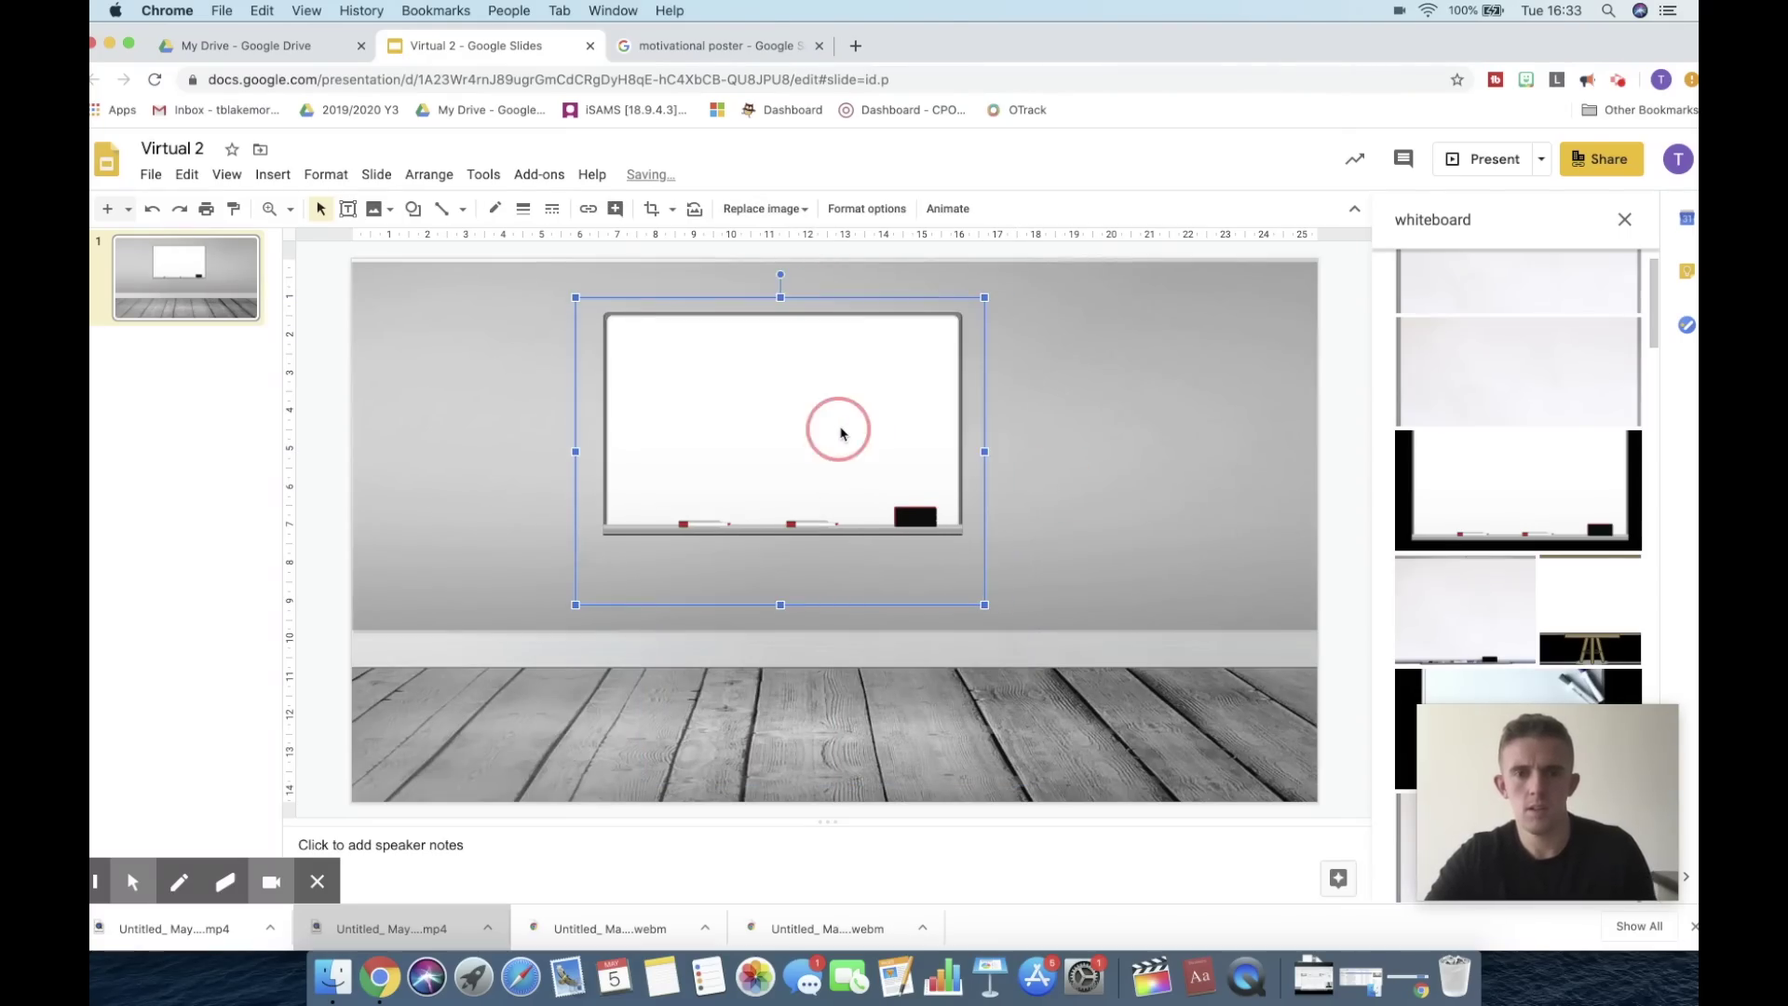
left_click_drag(855, 432, 842, 435)
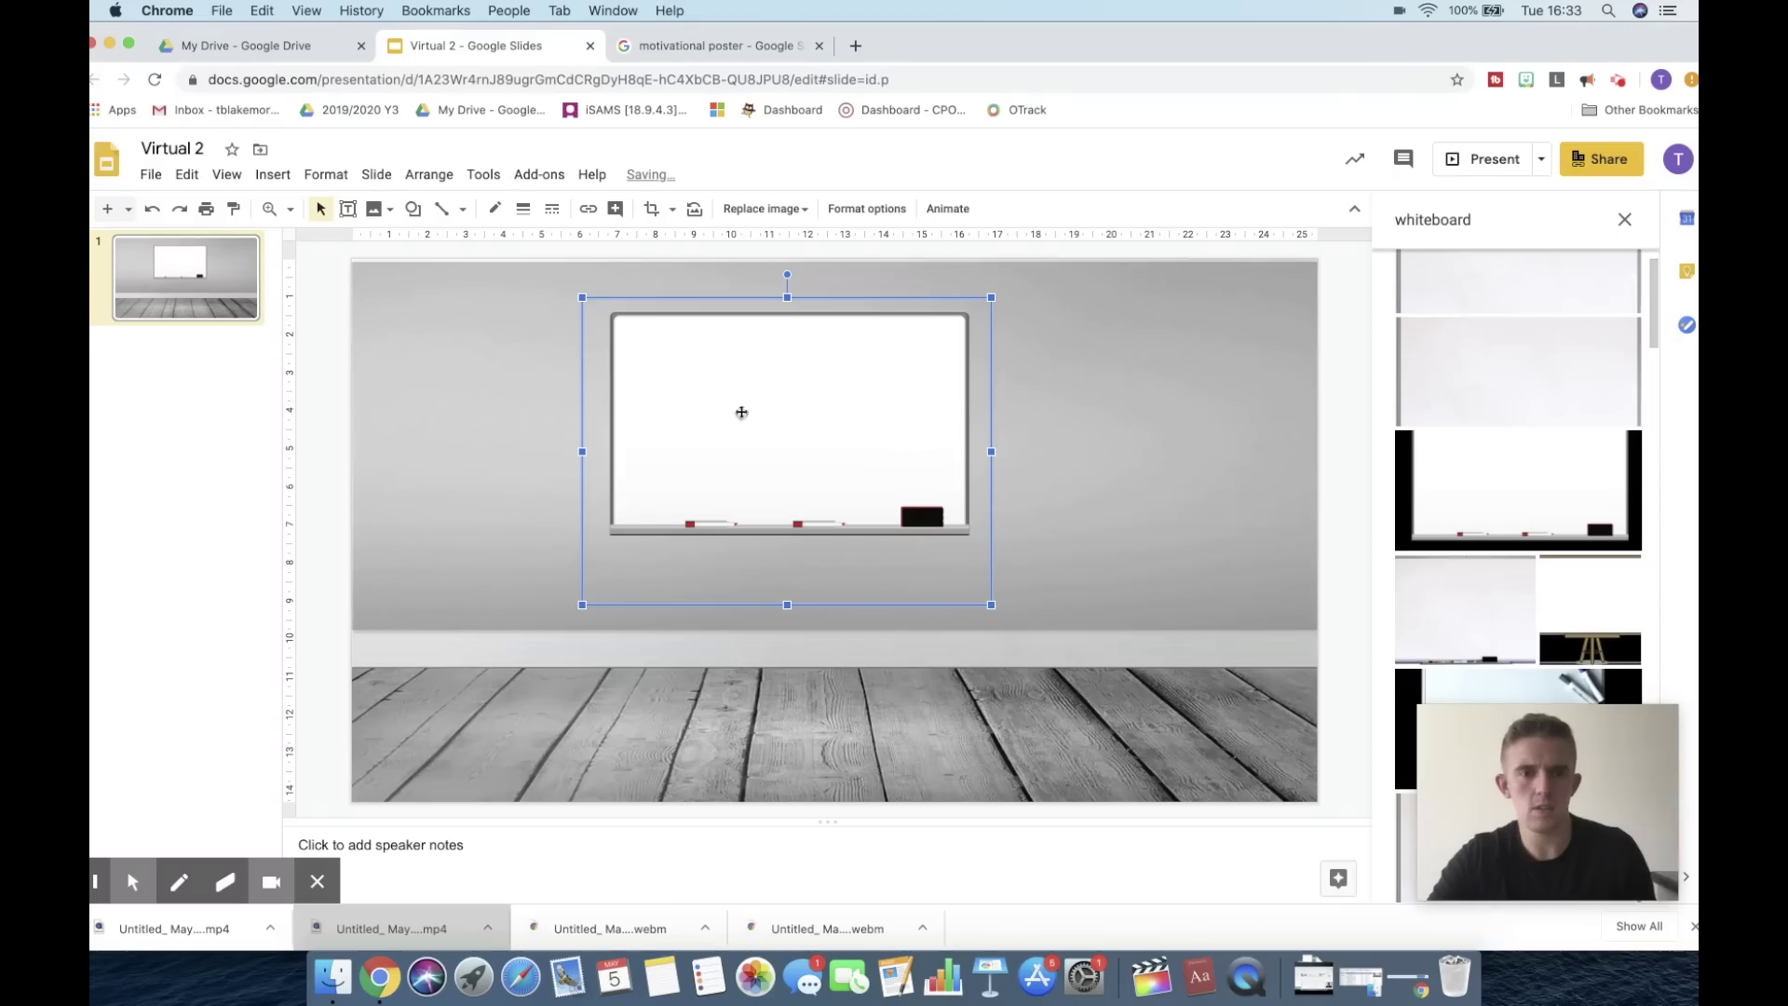
left_click_drag(993, 604, 1050, 647)
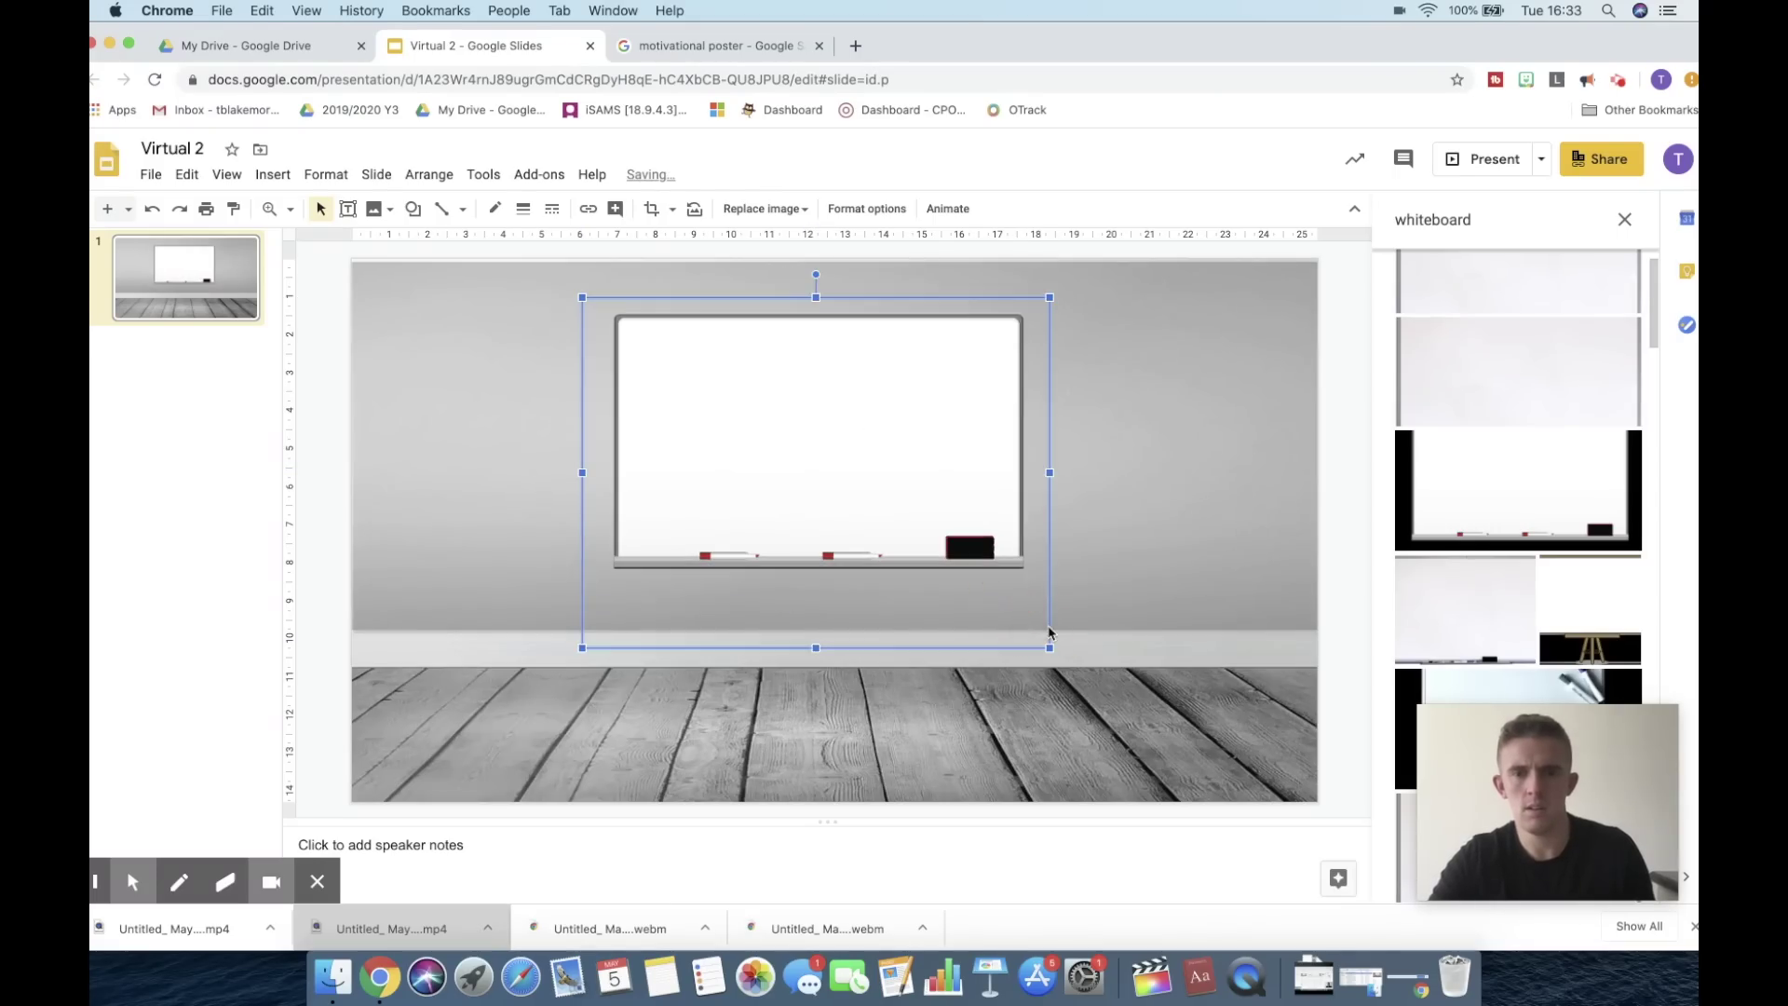
left_click_drag(851, 447, 824, 448)
Step: Add a 'plant transparent' potted plant, shrunk and set on the floor at the right
double_click(1449, 219)
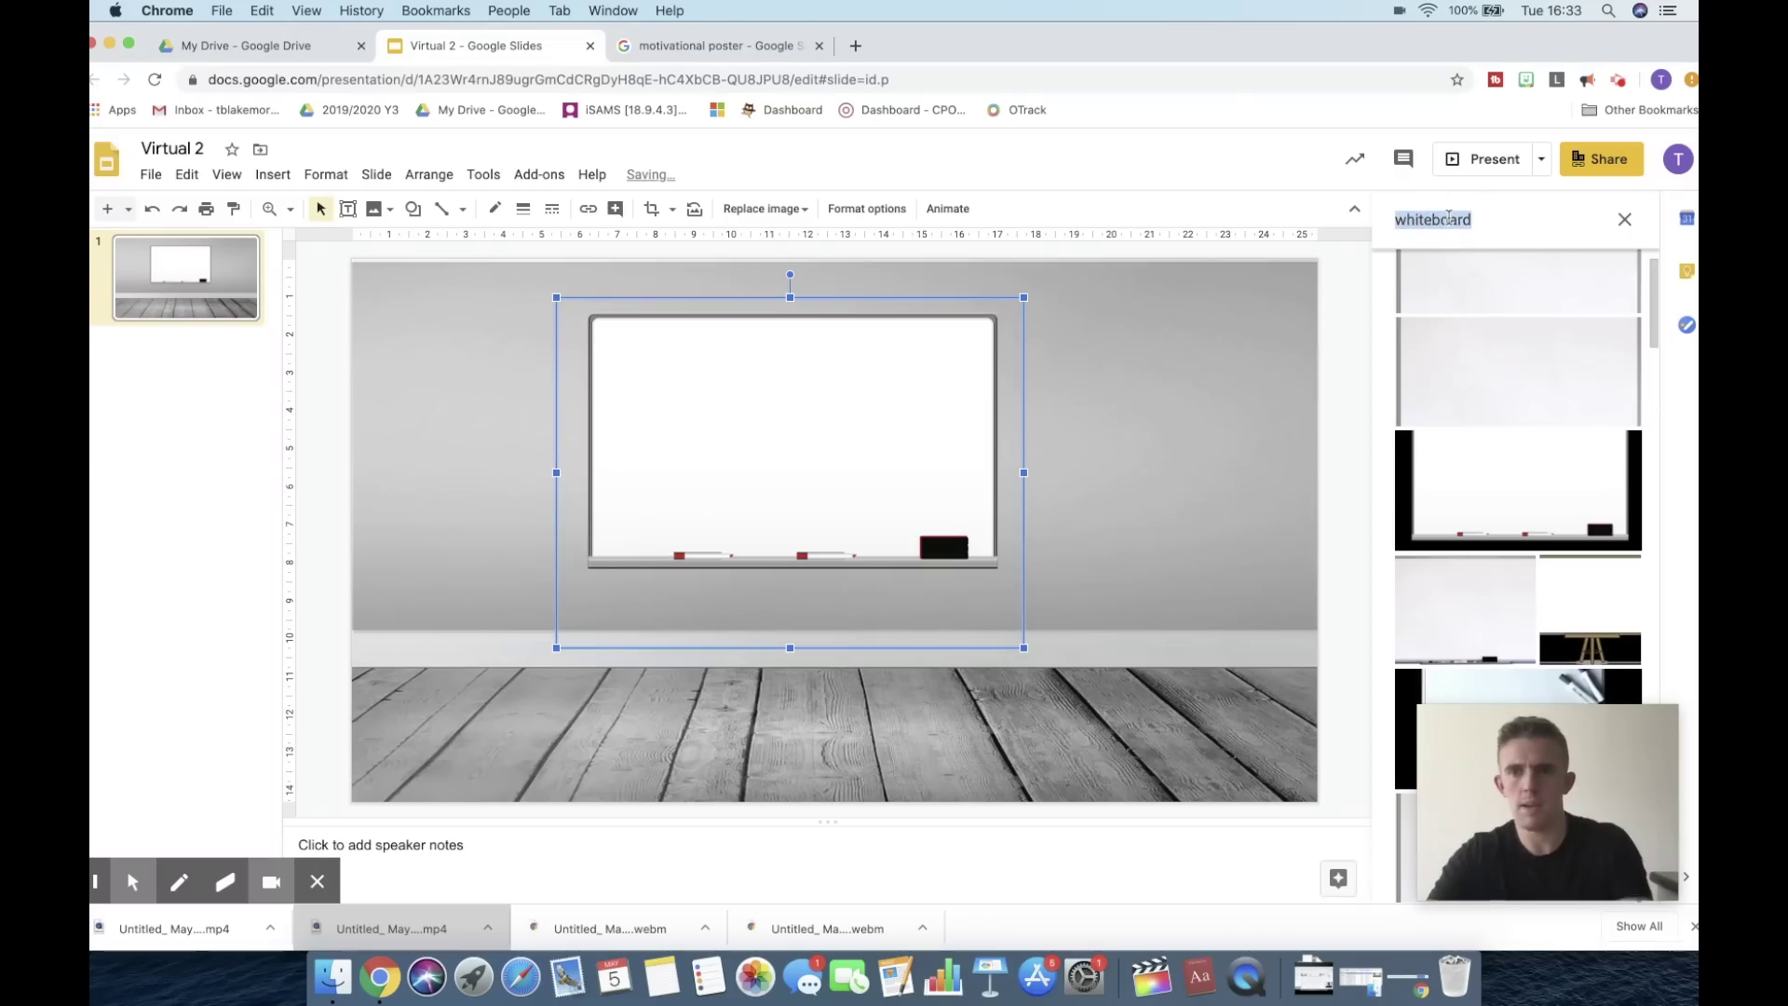
type("plant tran")
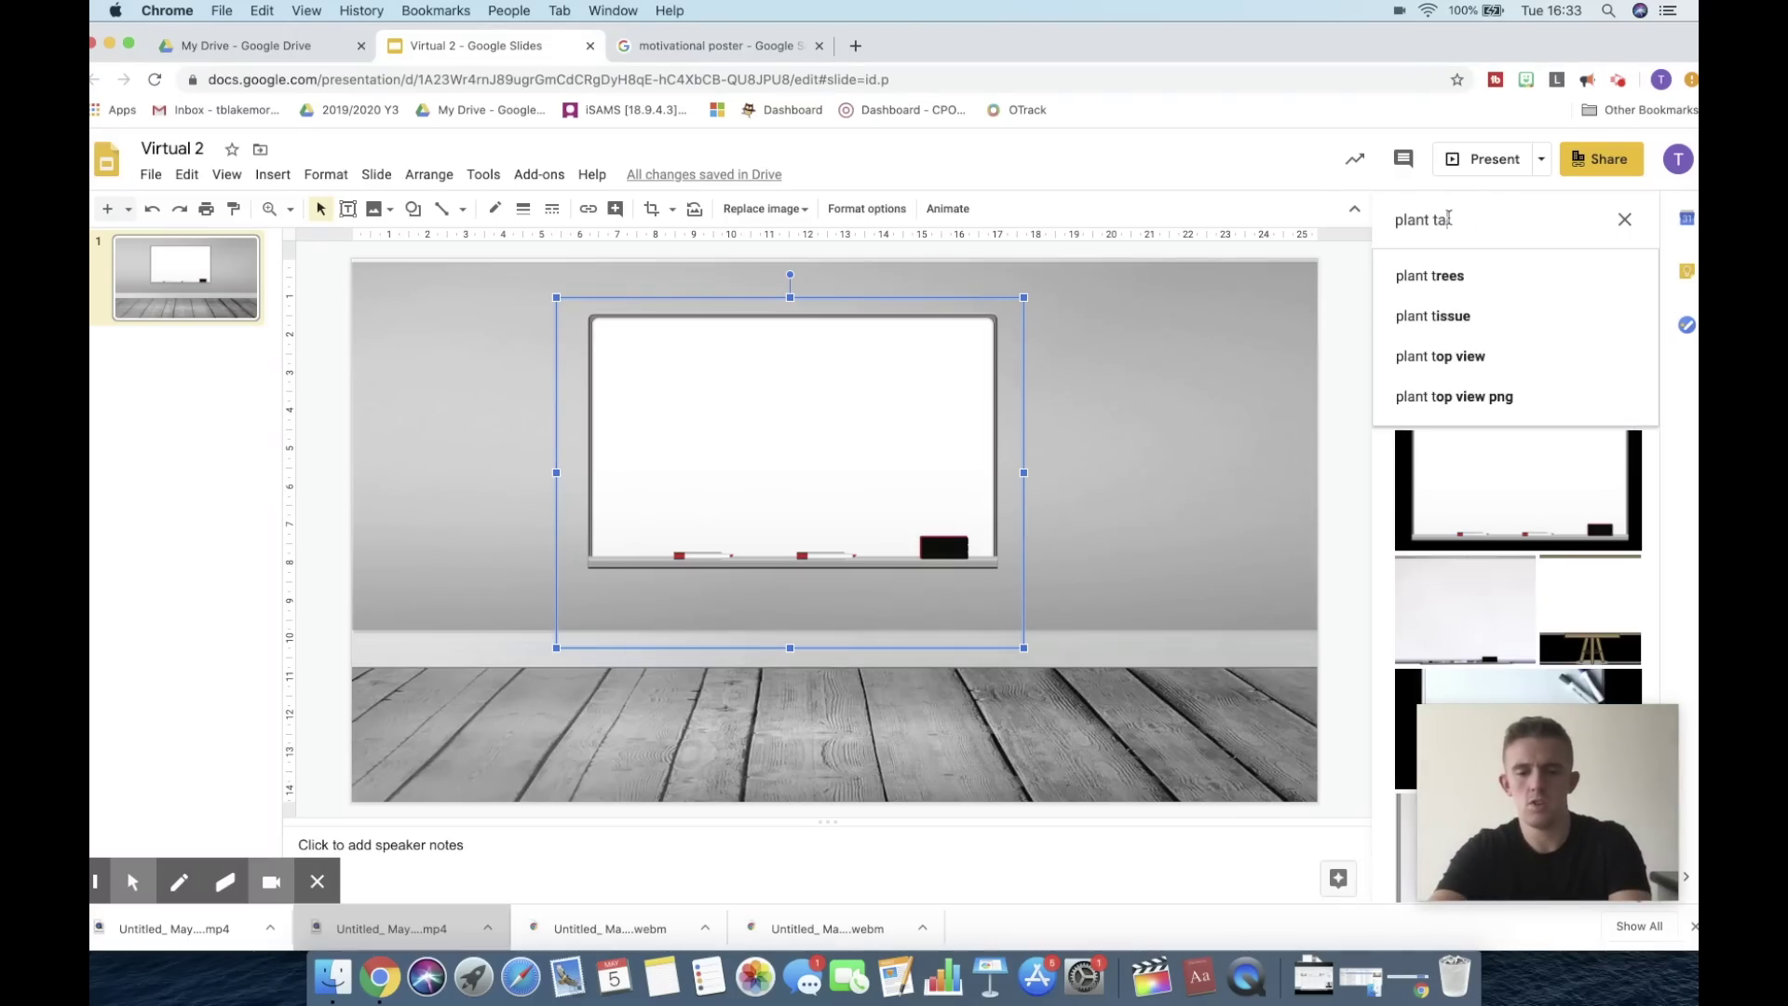
type("sparent")
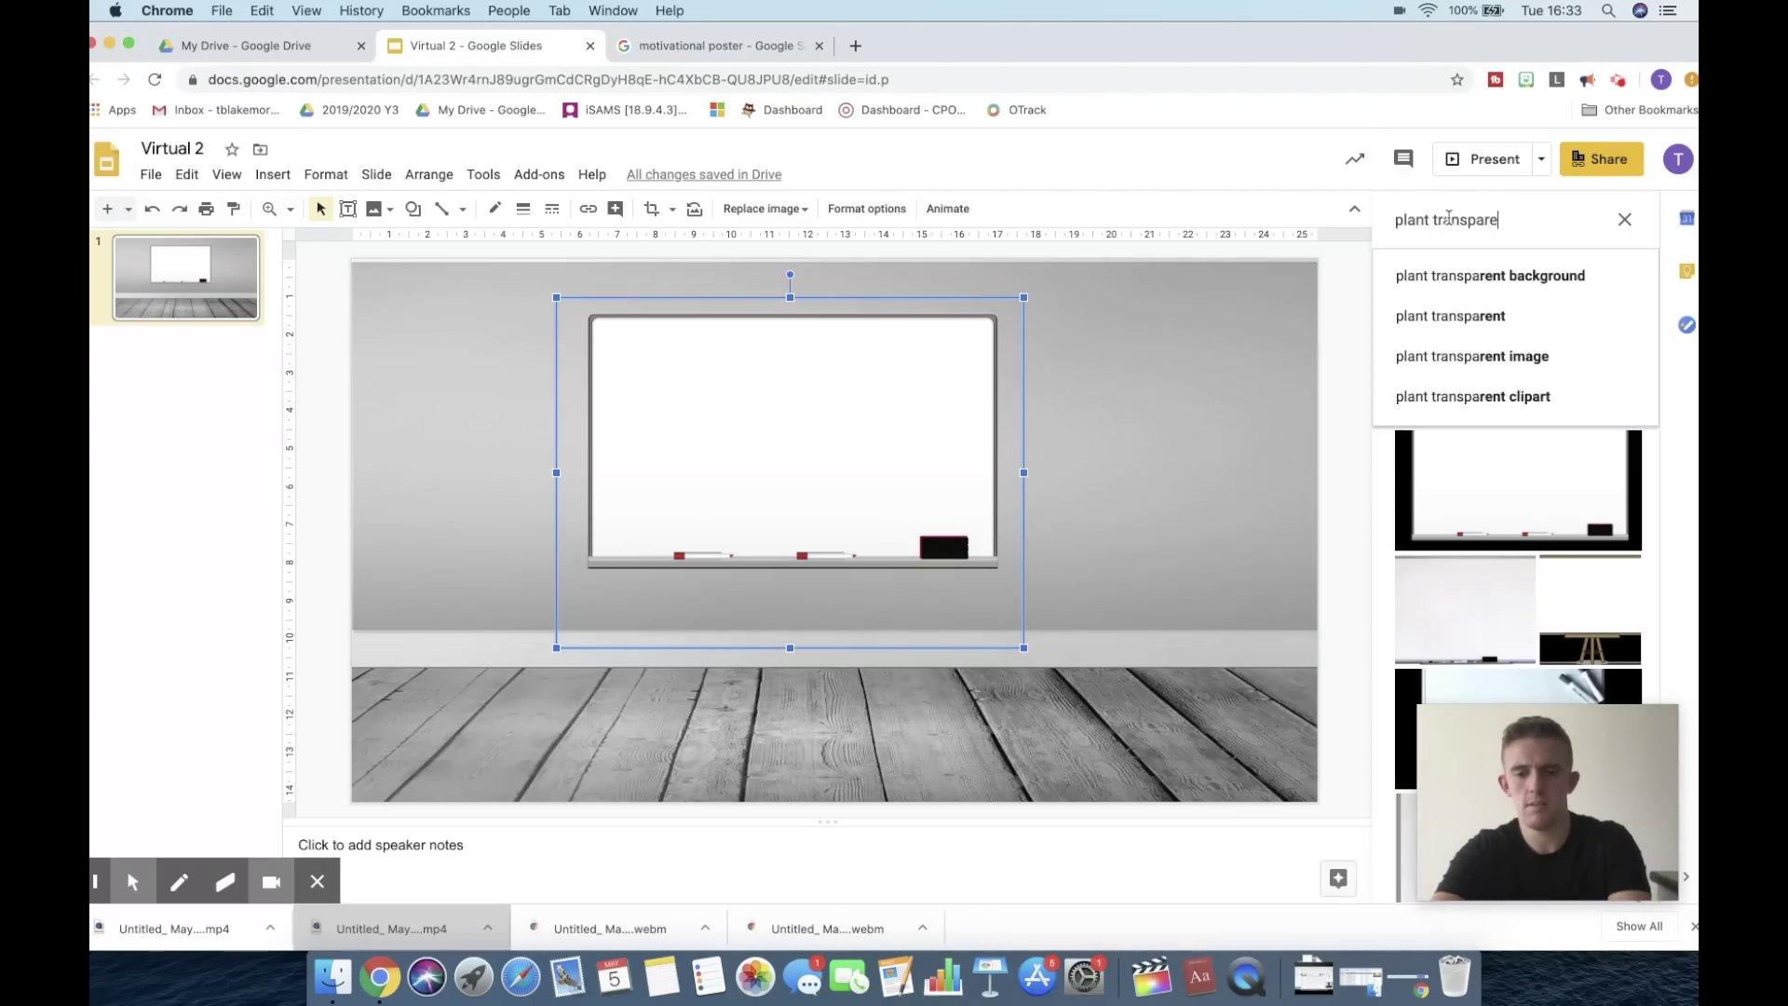
key("Return")
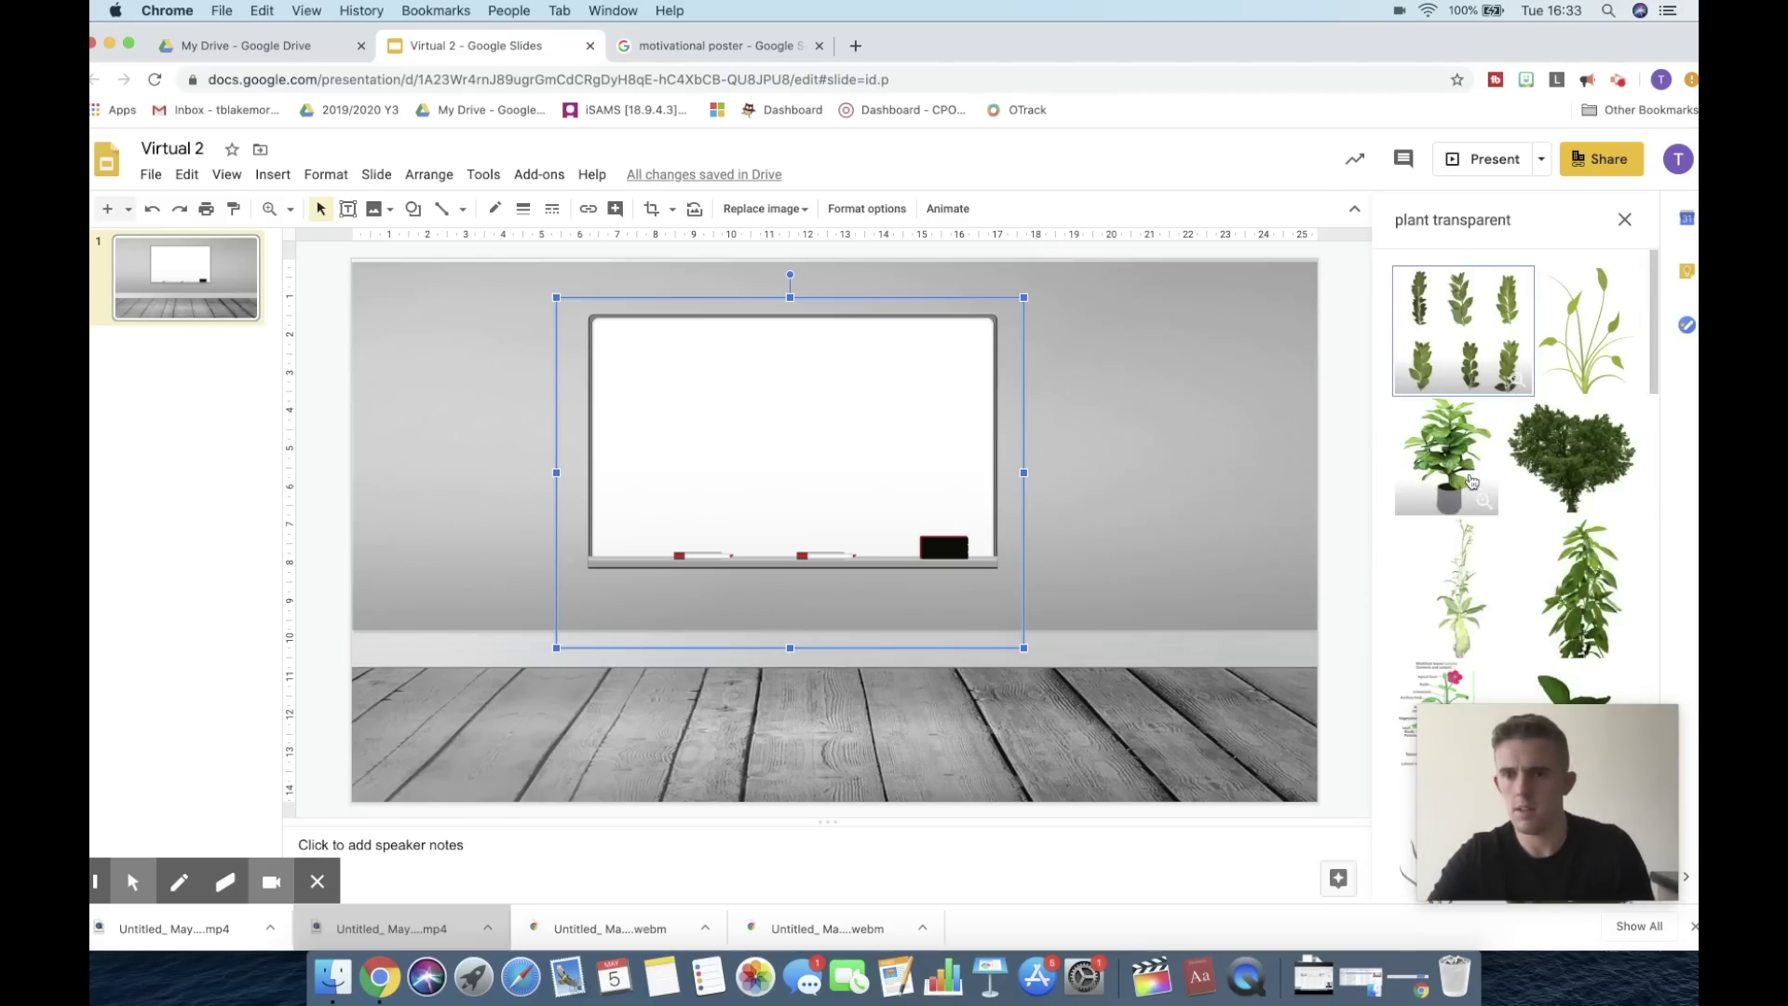
left_click_drag(1461, 480, 1151, 564)
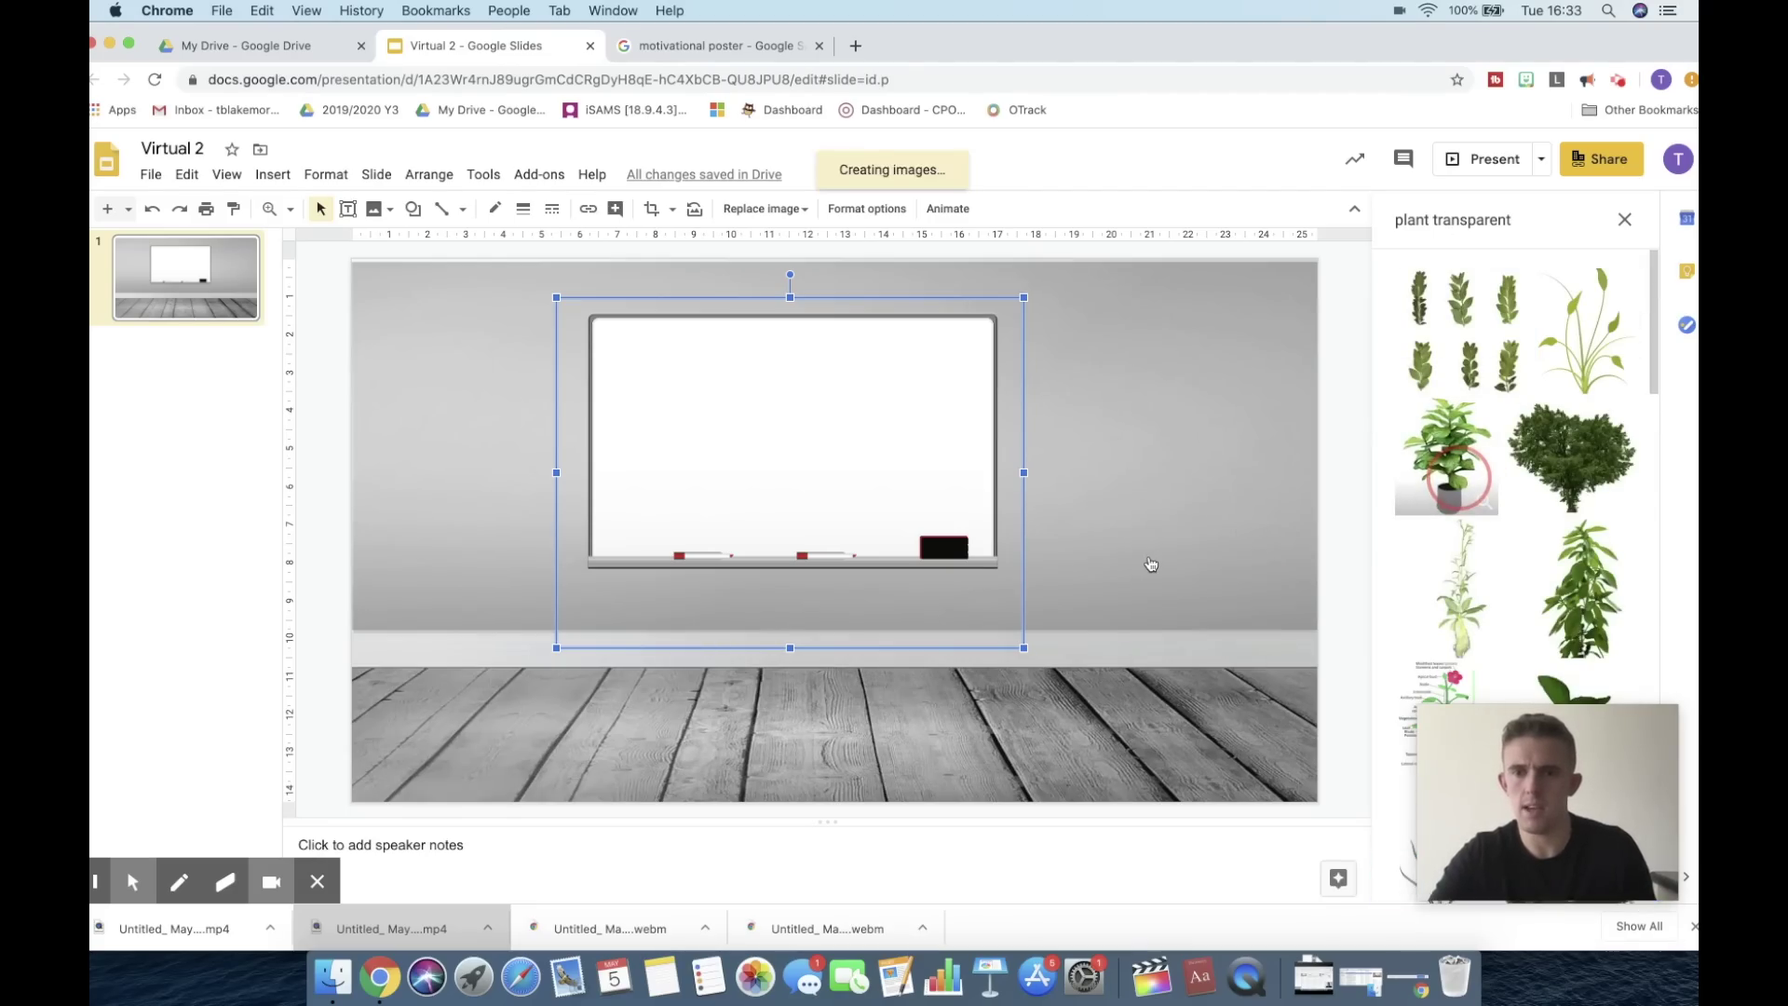
left_click_drag(1185, 477, 1181, 609)
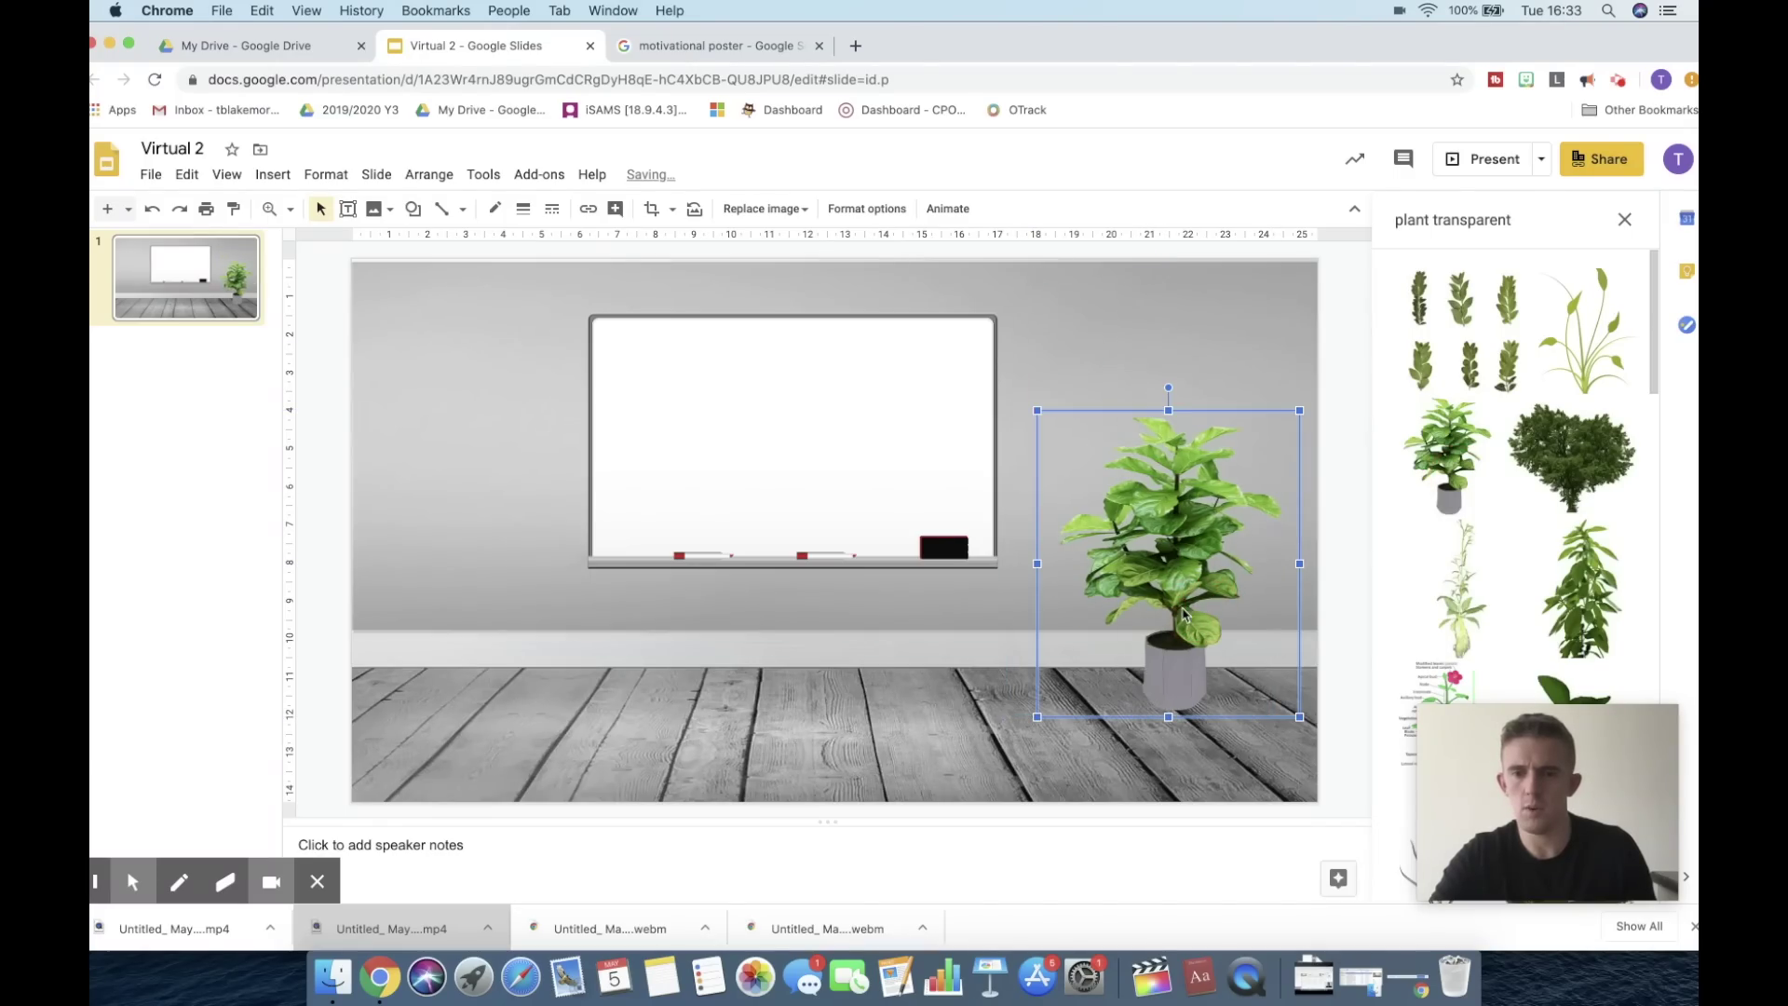
left_click_drag(1035, 407, 1110, 490)
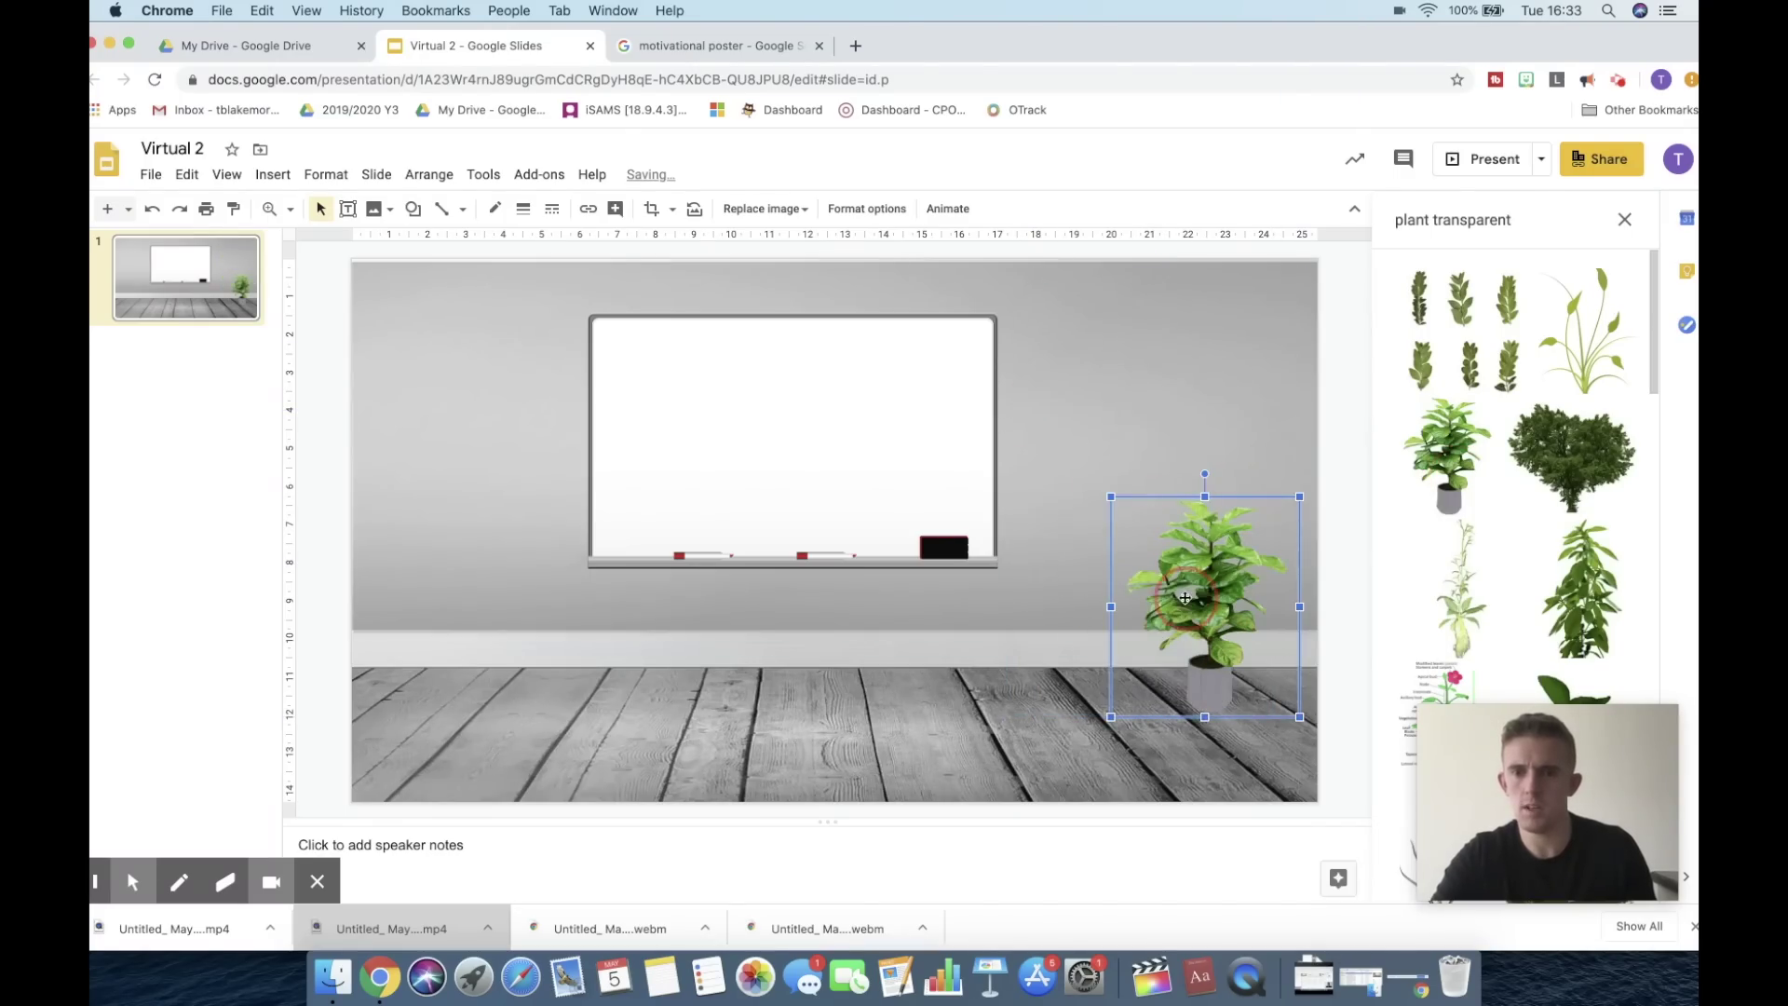
left_click_drag(1184, 603, 1160, 599)
Step: Add a 'sofa transparent' brown sofa, enlarged and placed at the lower left
double_click(1416, 220)
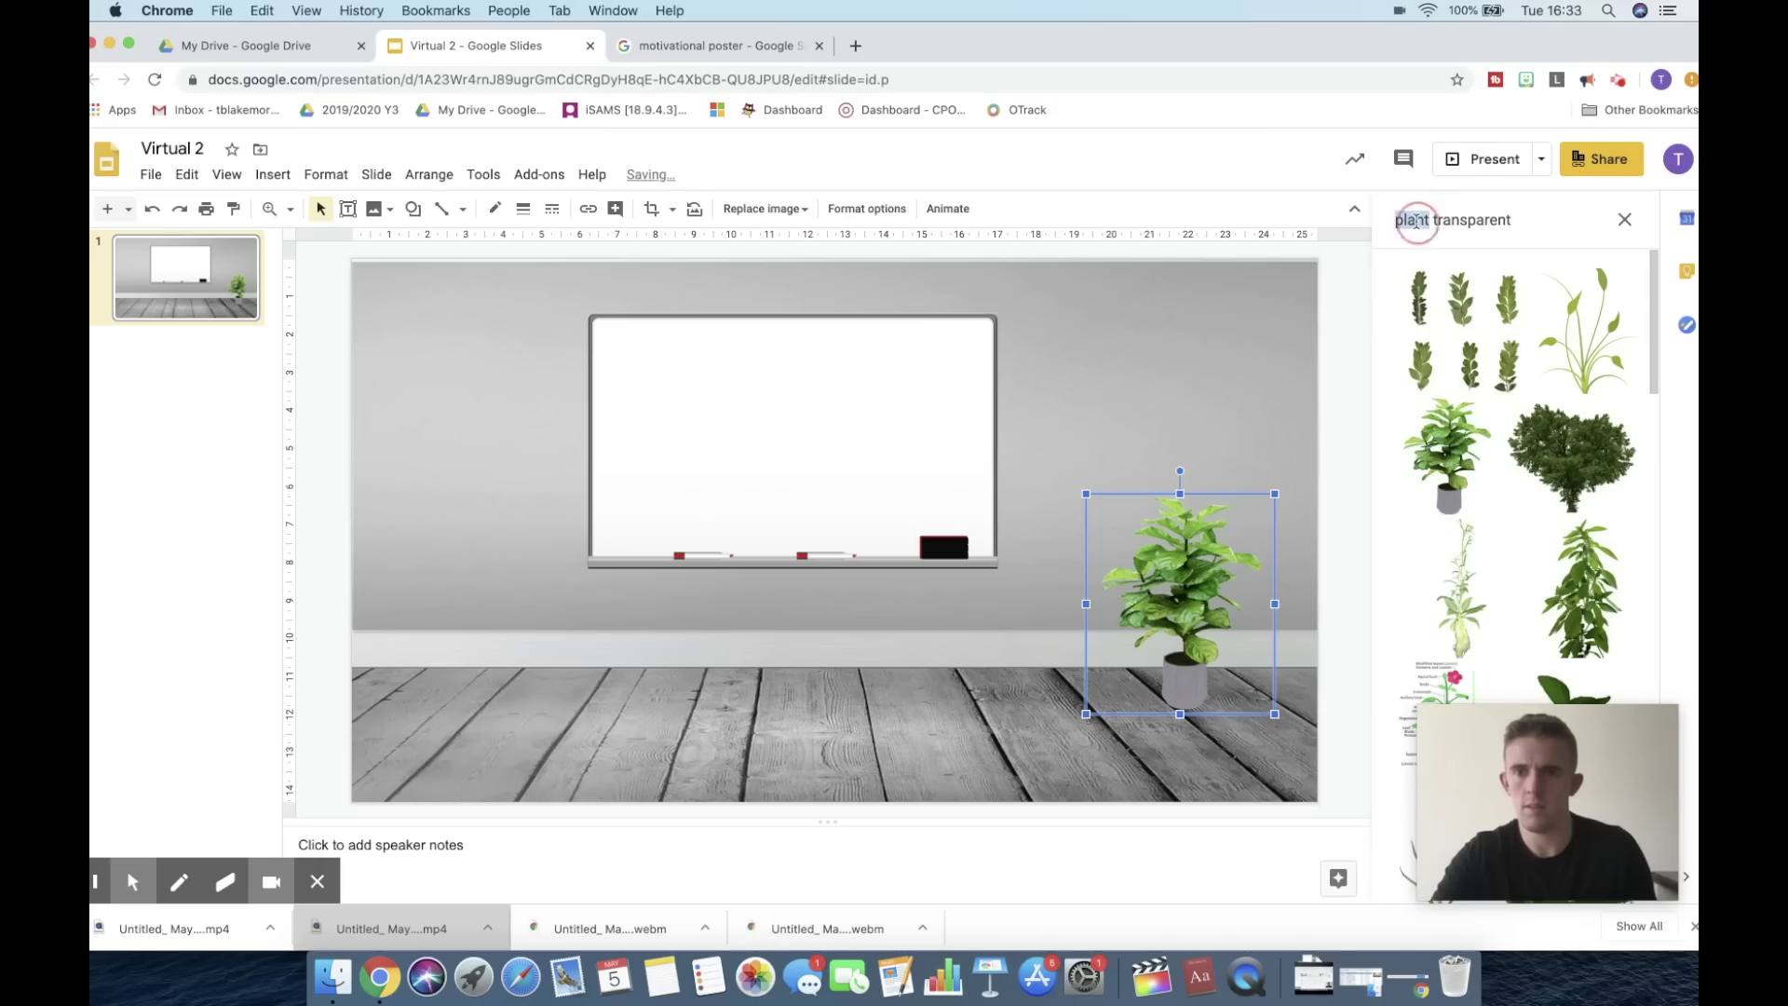
type("sofa")
key("Return")
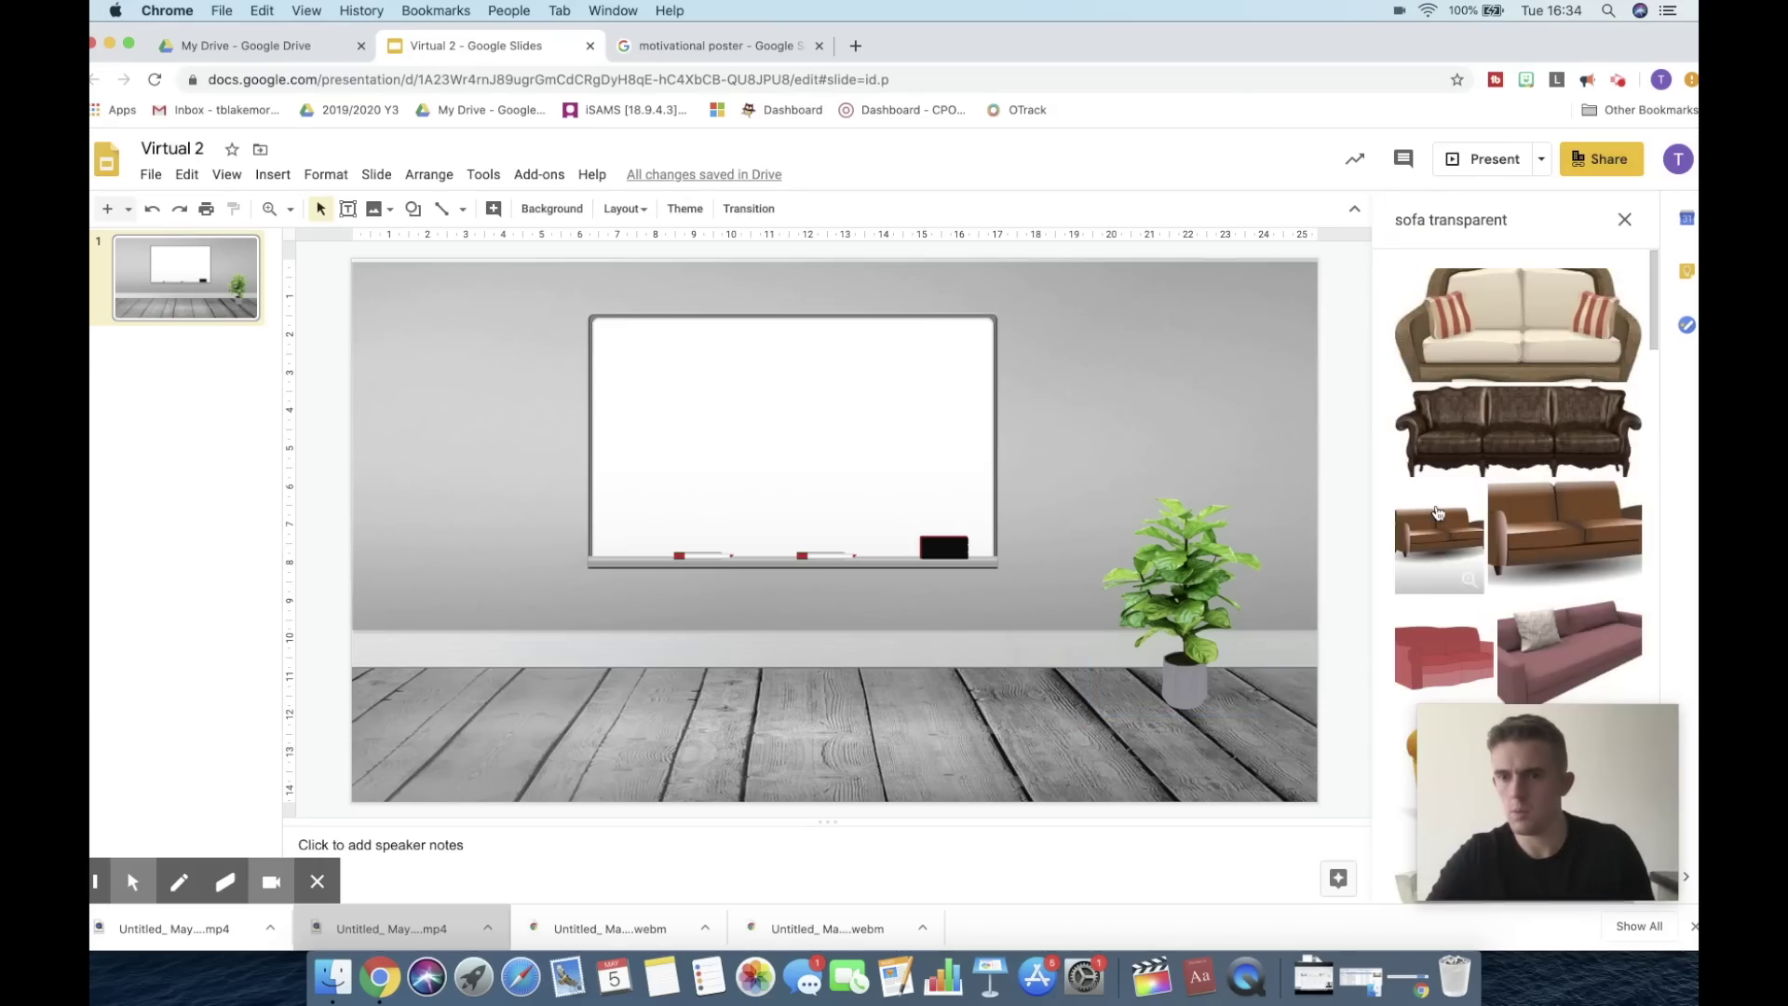
left_click_drag(1422, 508, 526, 559)
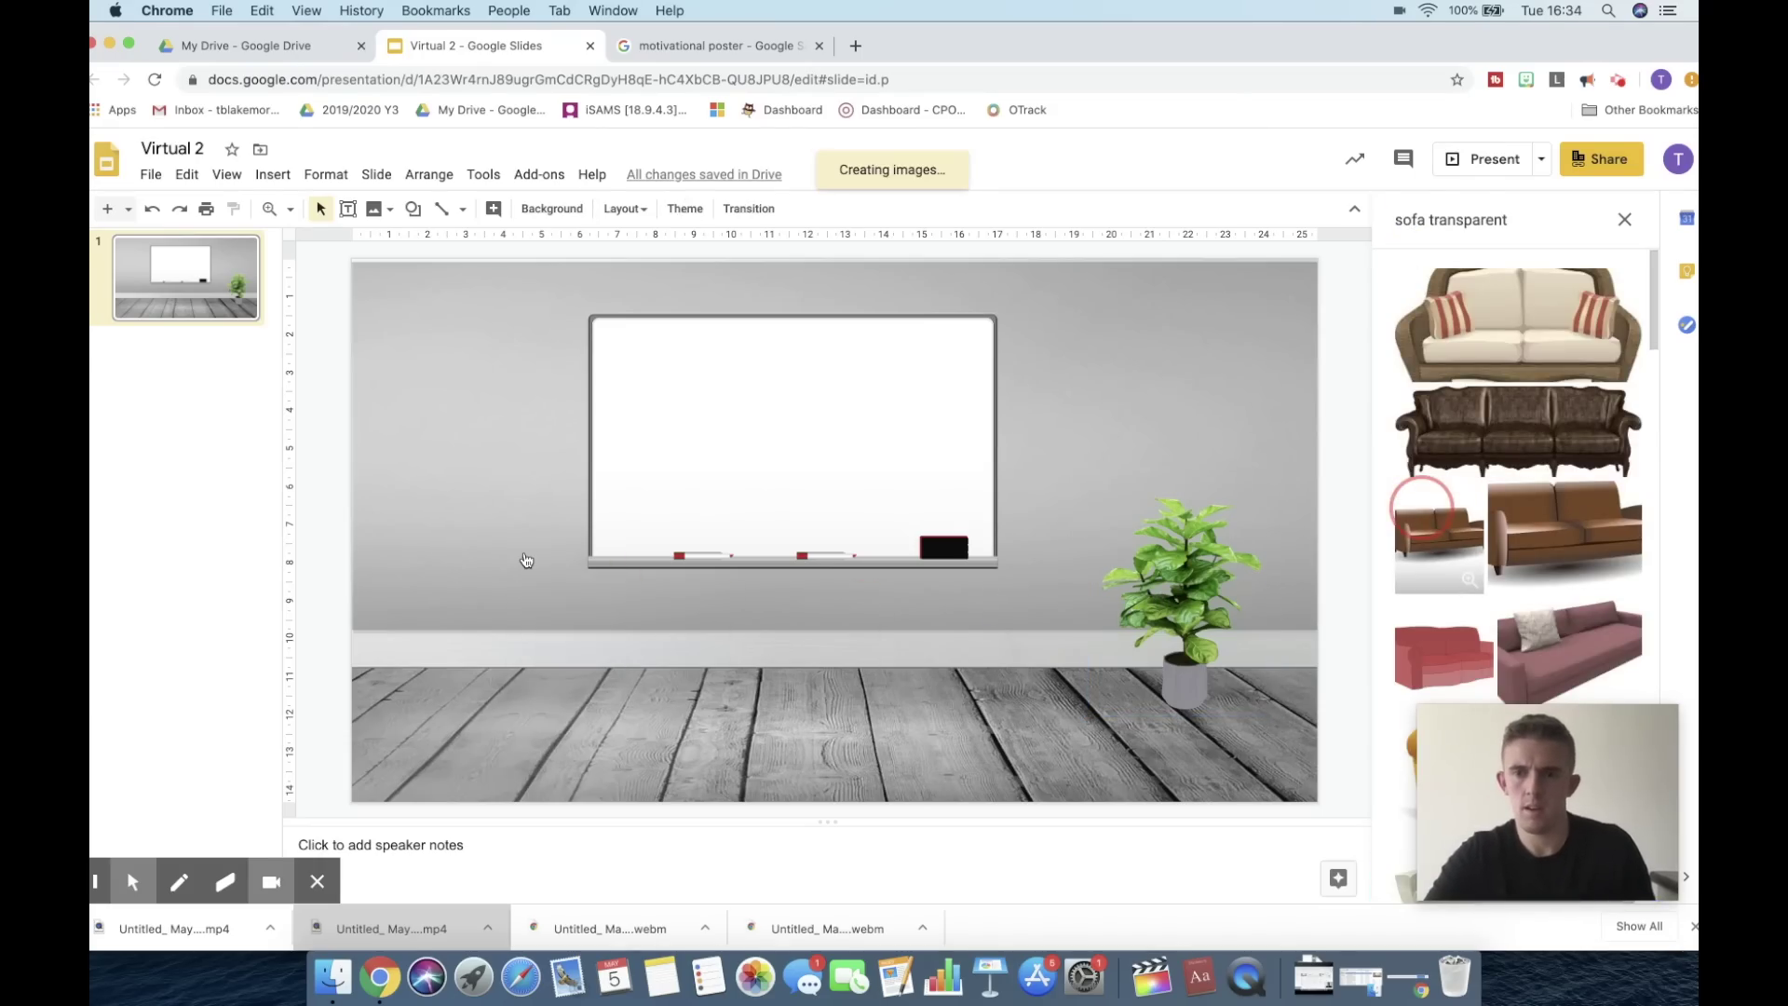
left_click_drag(1242, 448, 697, 771)
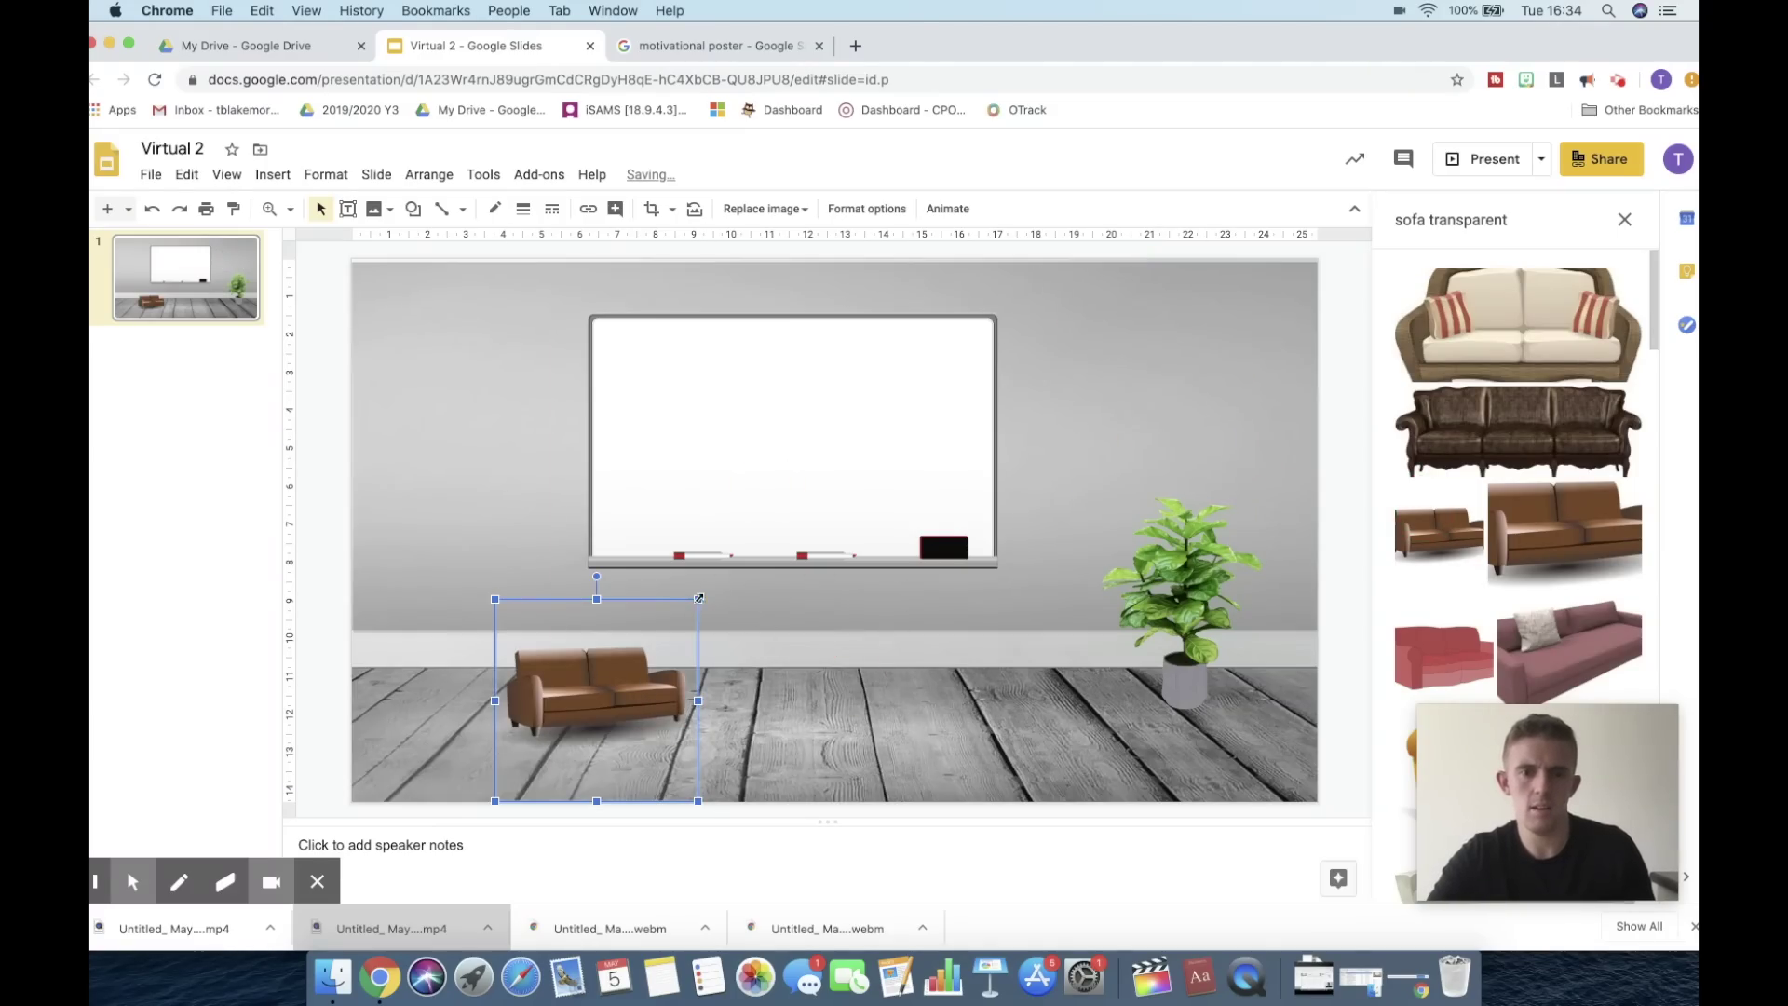
left_click_drag(699, 598, 906, 471)
left_click_drag(735, 590, 652, 652)
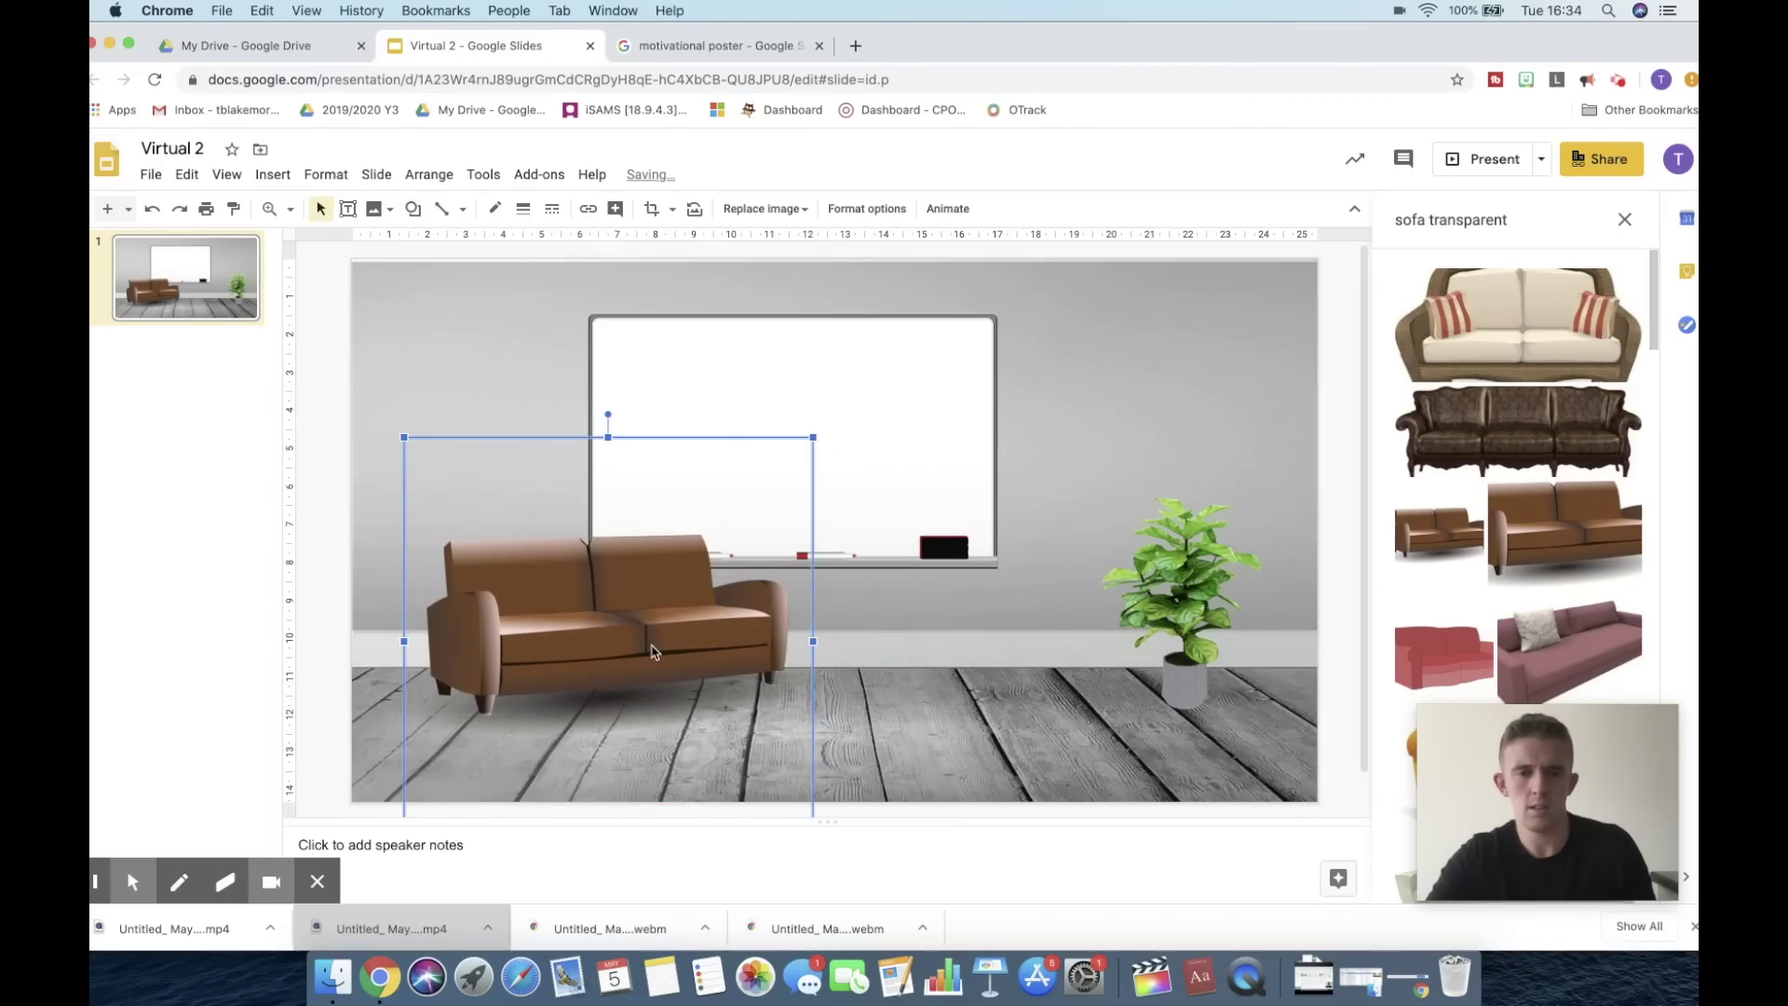
right_click(652, 652)
Step: Recolour the sofa grey (Light 1) after trying yellow Light 8
left_click(736, 679)
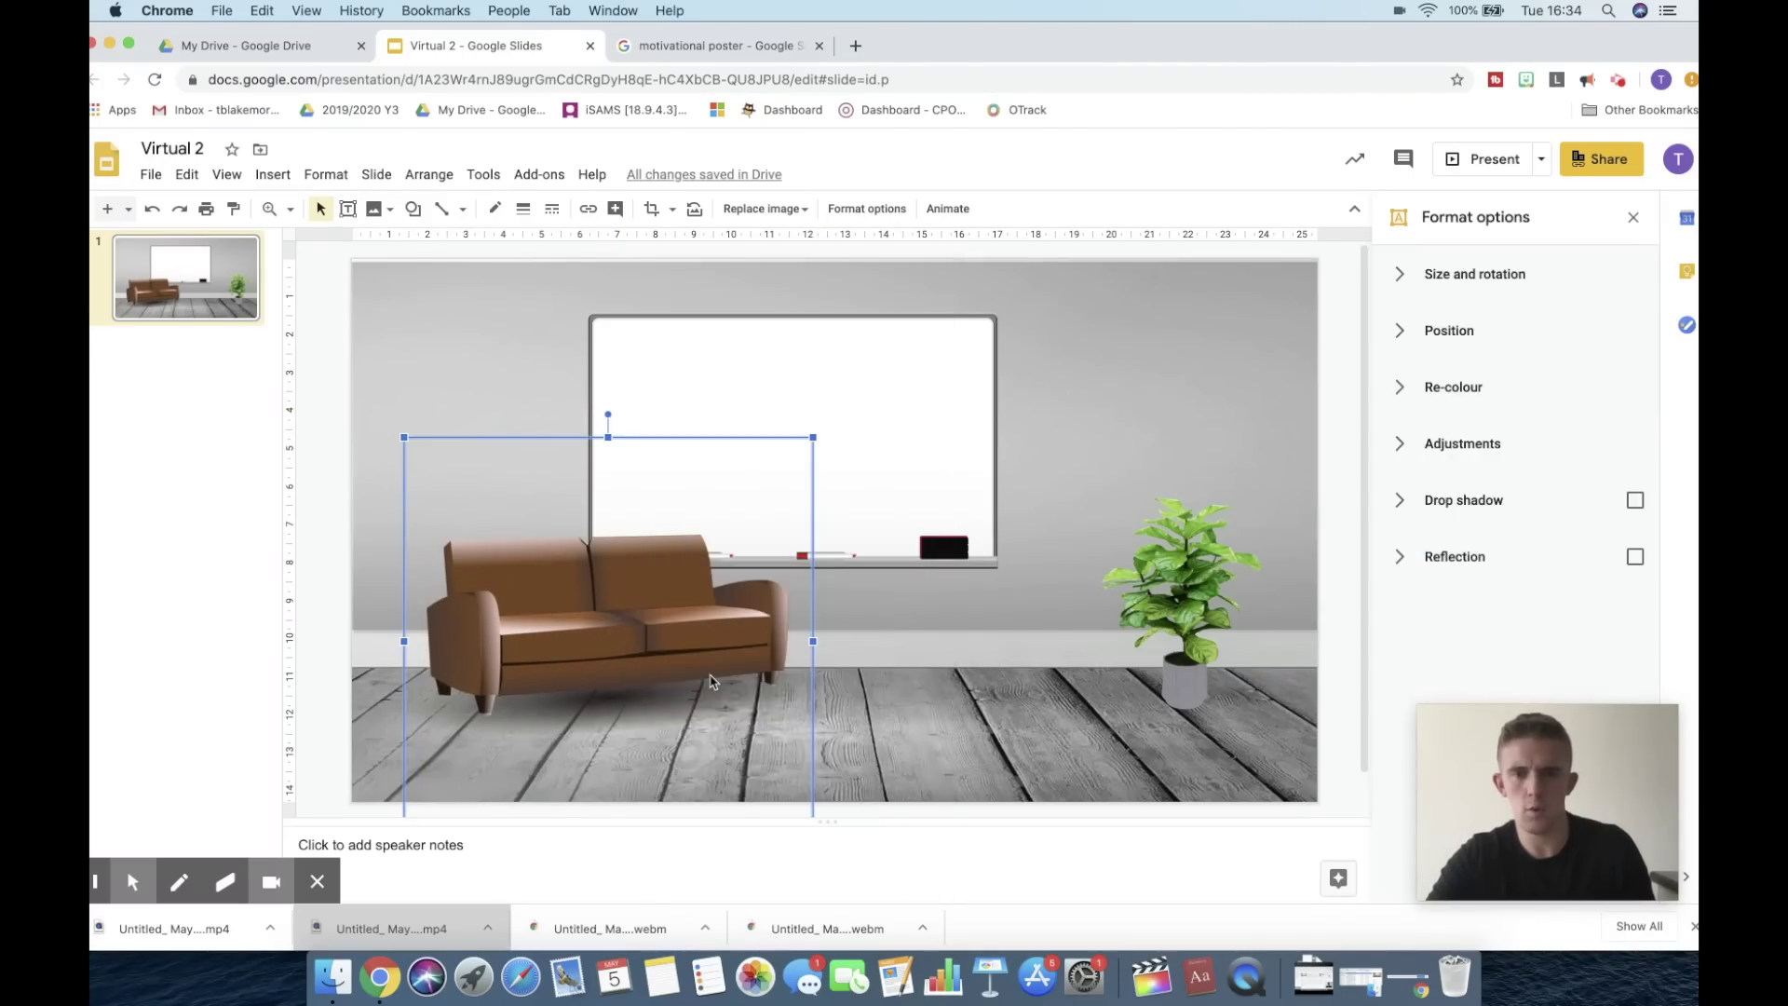
left_click(1431, 400)
left_click(1440, 439)
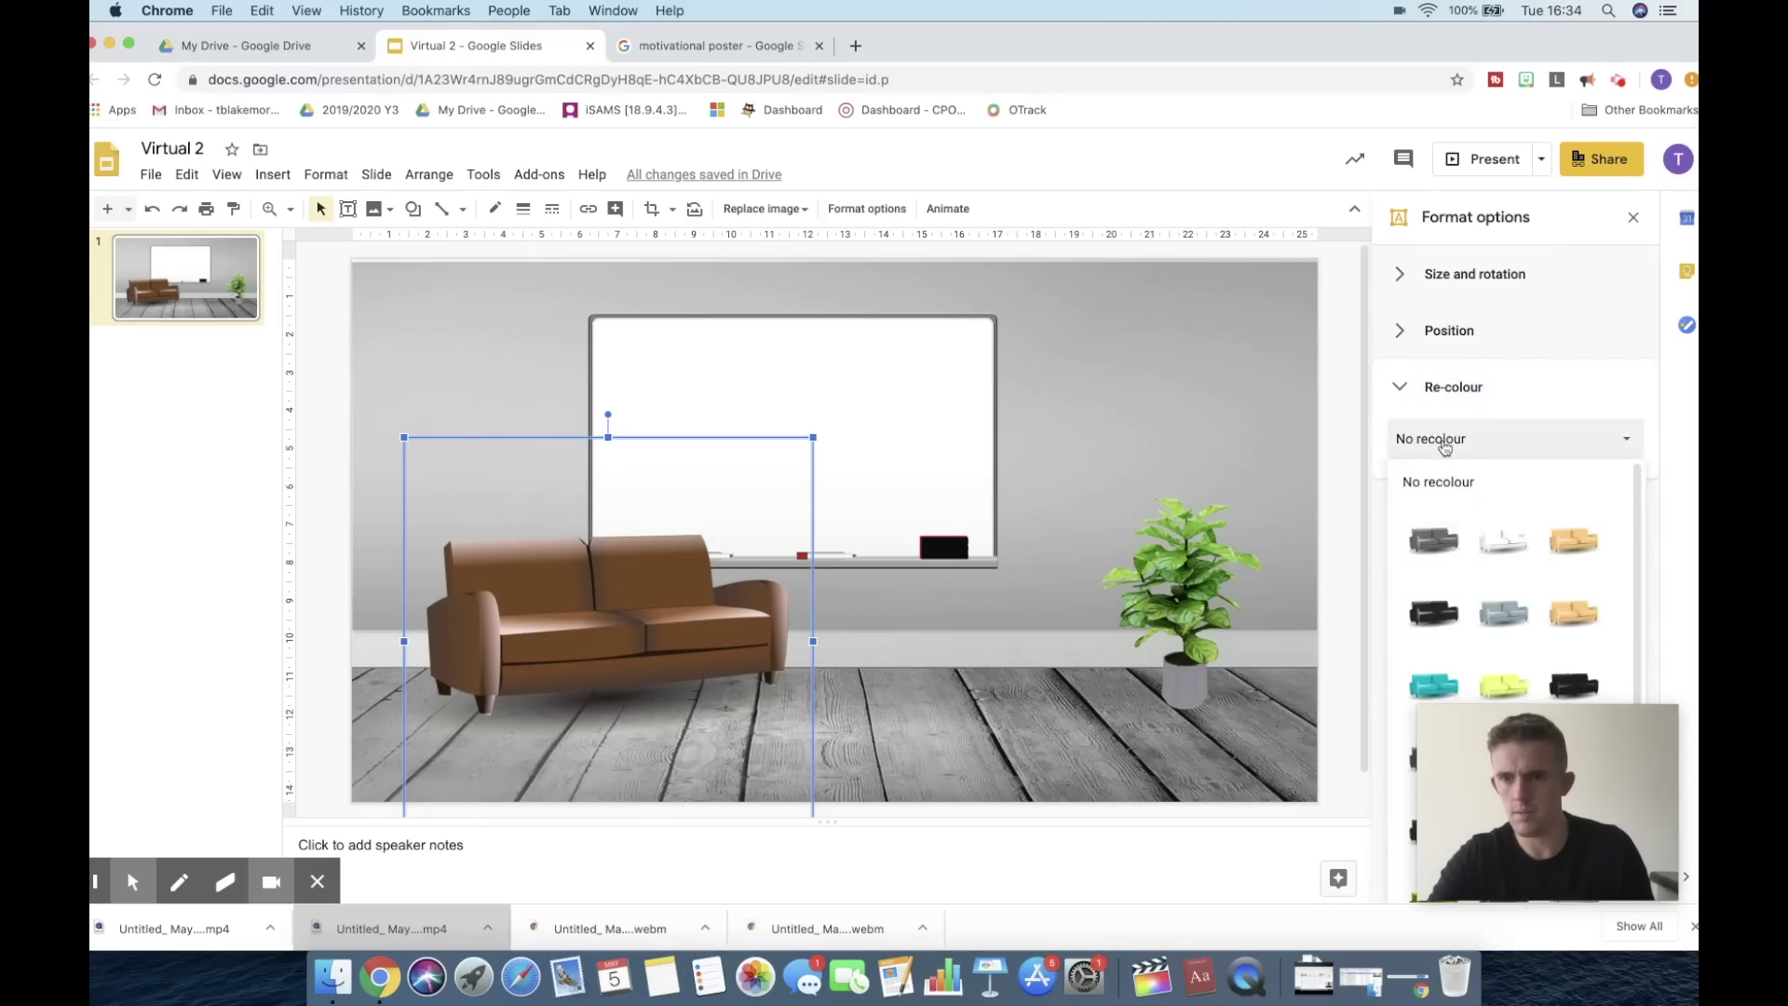
left_click(1431, 551)
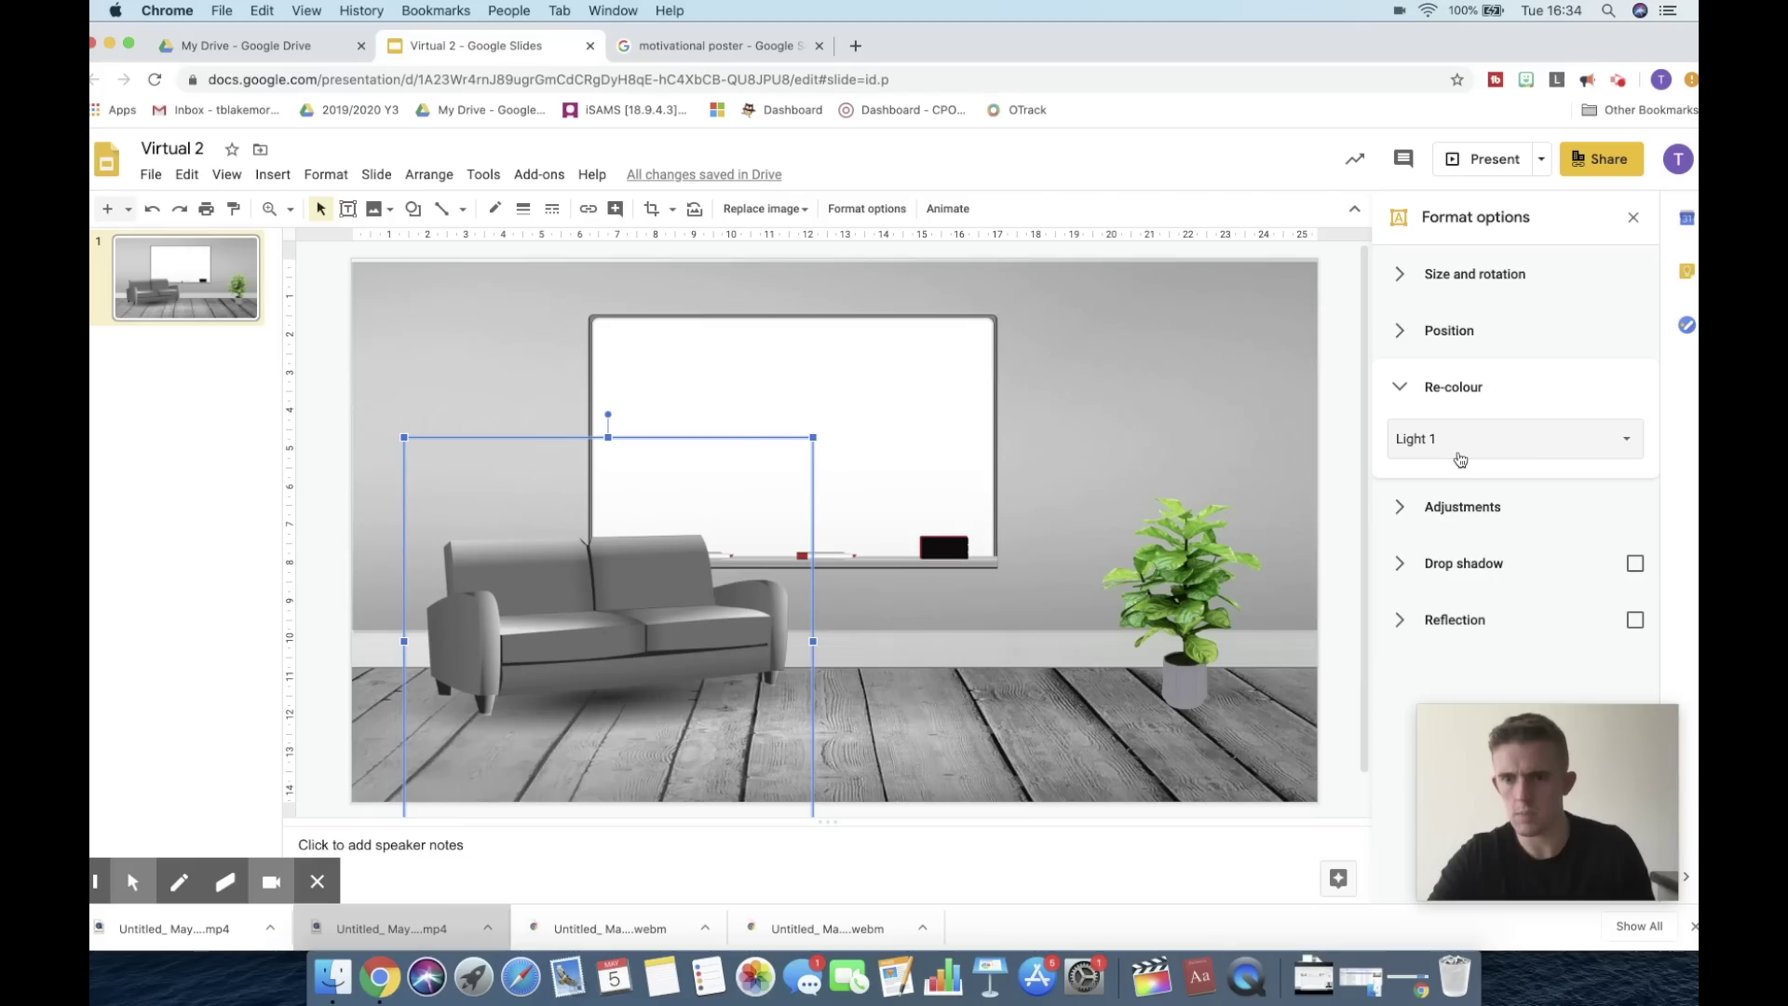
left_click(1465, 456)
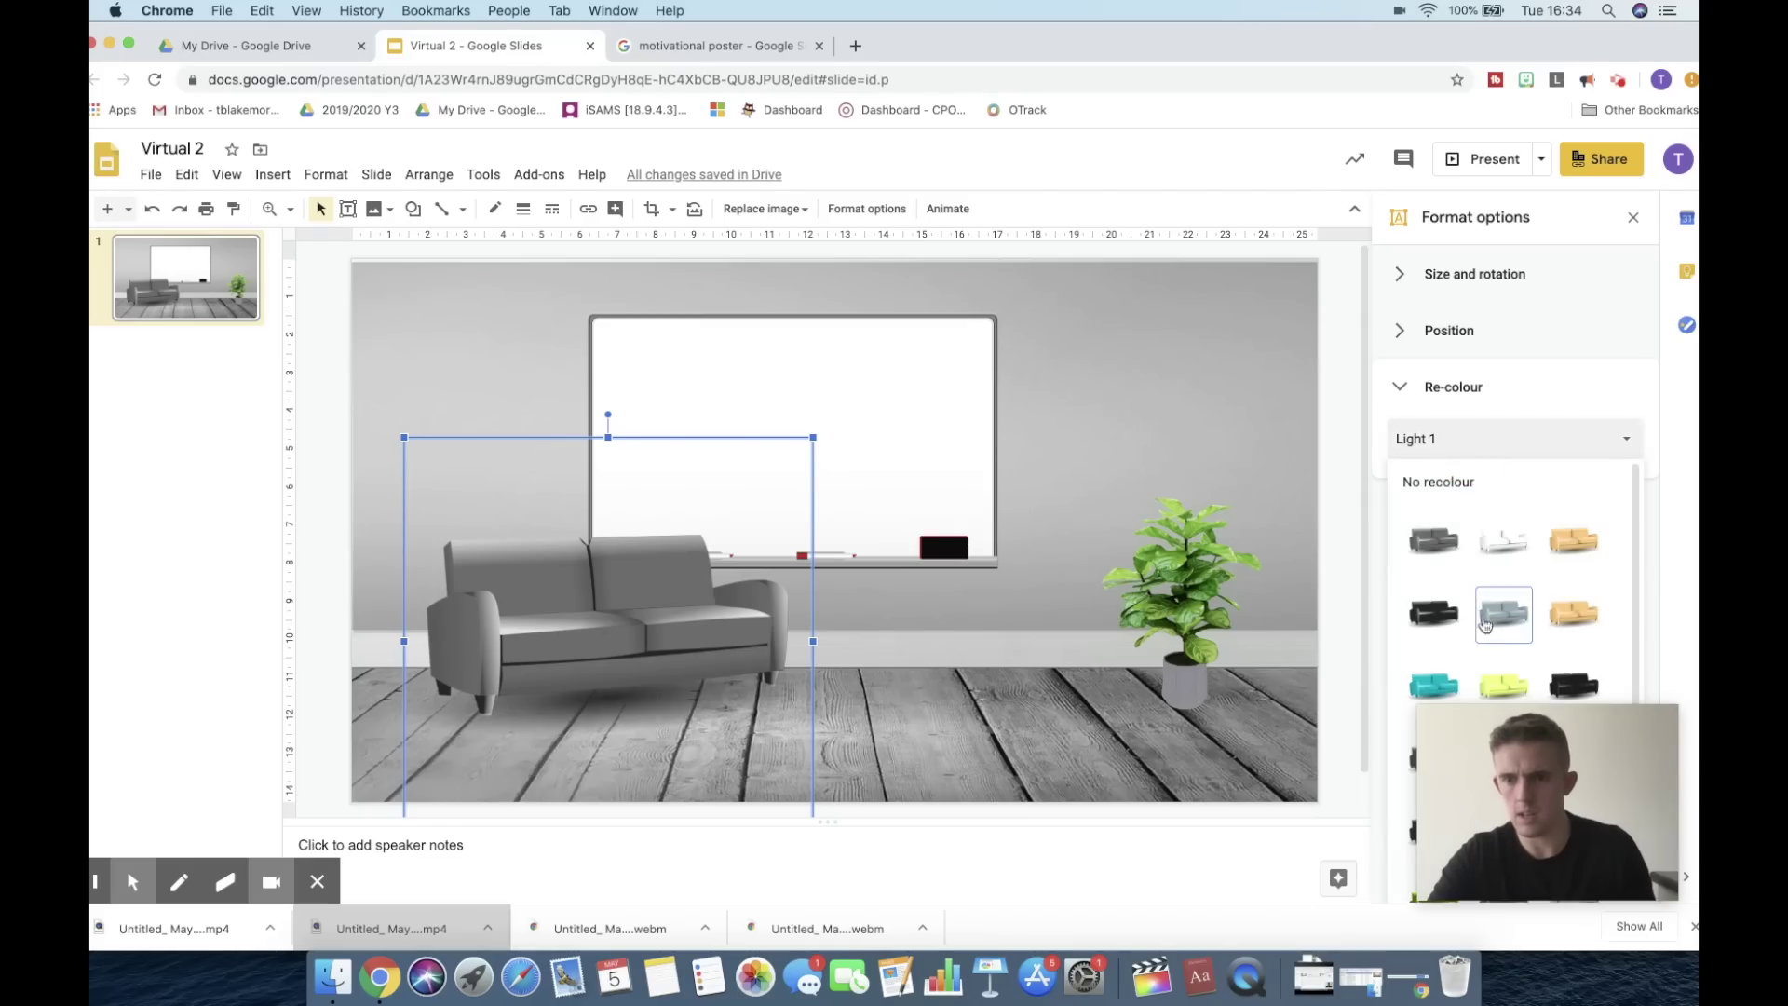
left_click(1491, 666)
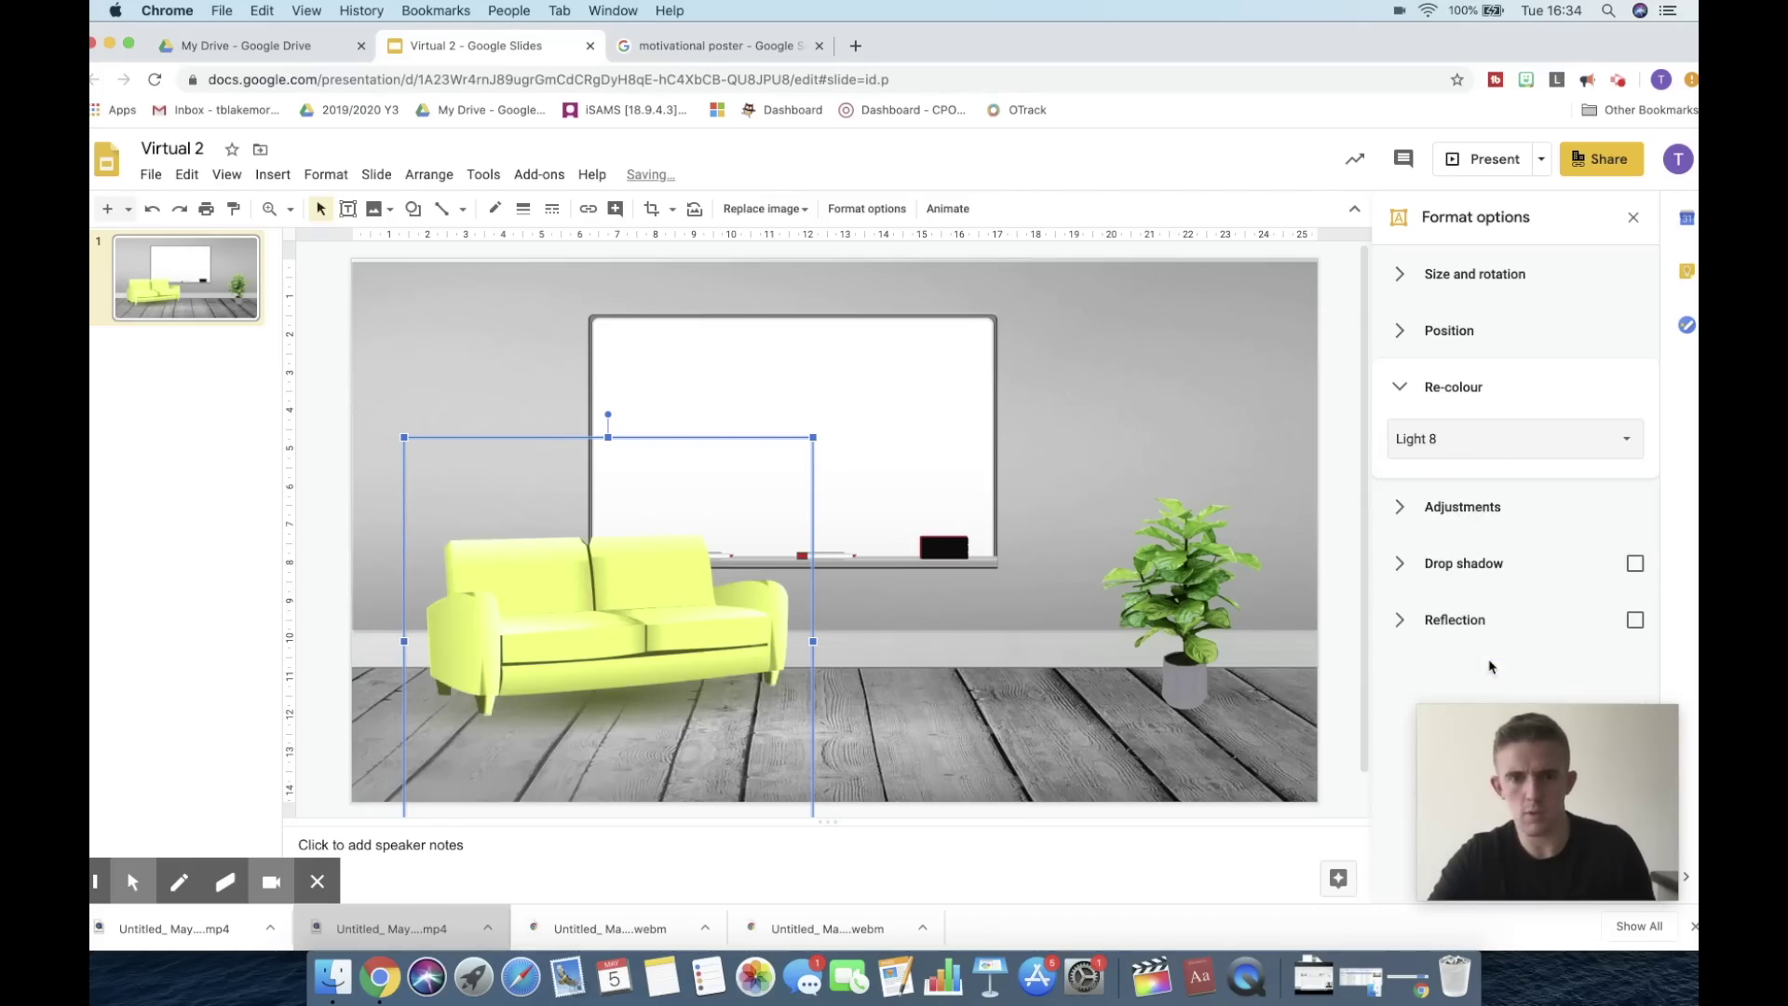
left_click(1519, 441)
left_click(1443, 561)
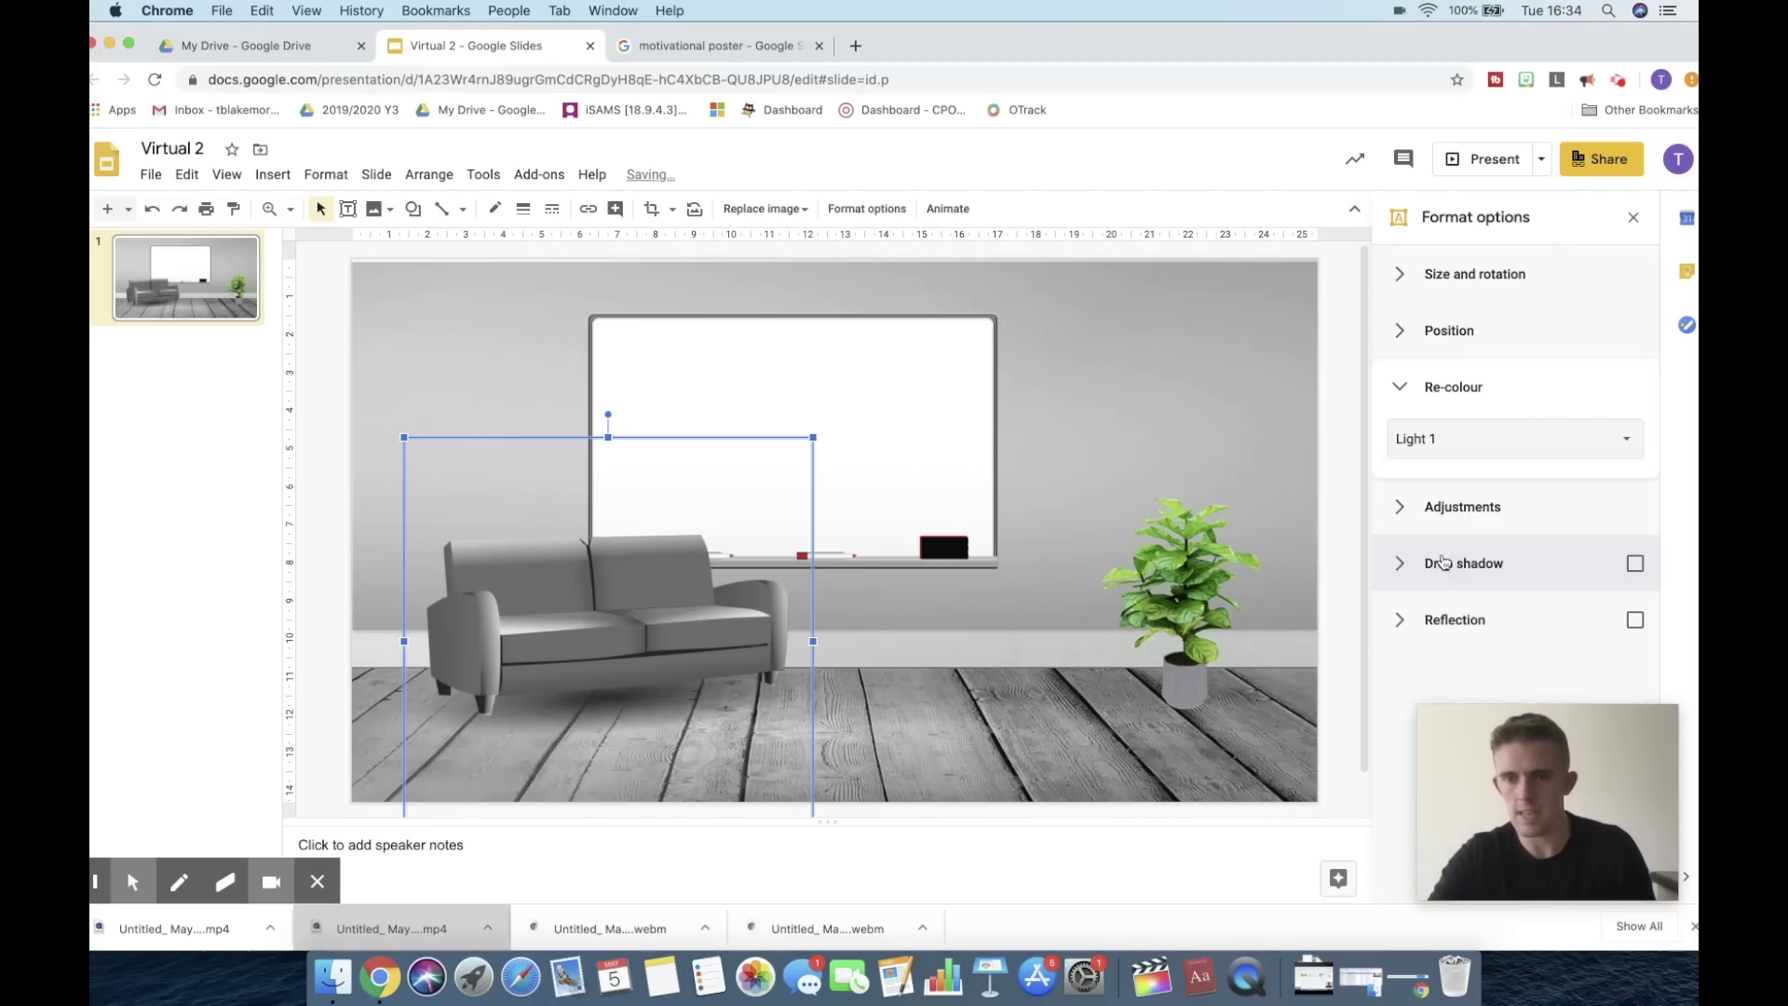
Step: Enlarge the sofa and shift it left and down
left_click(1242, 439)
left_click(578, 660)
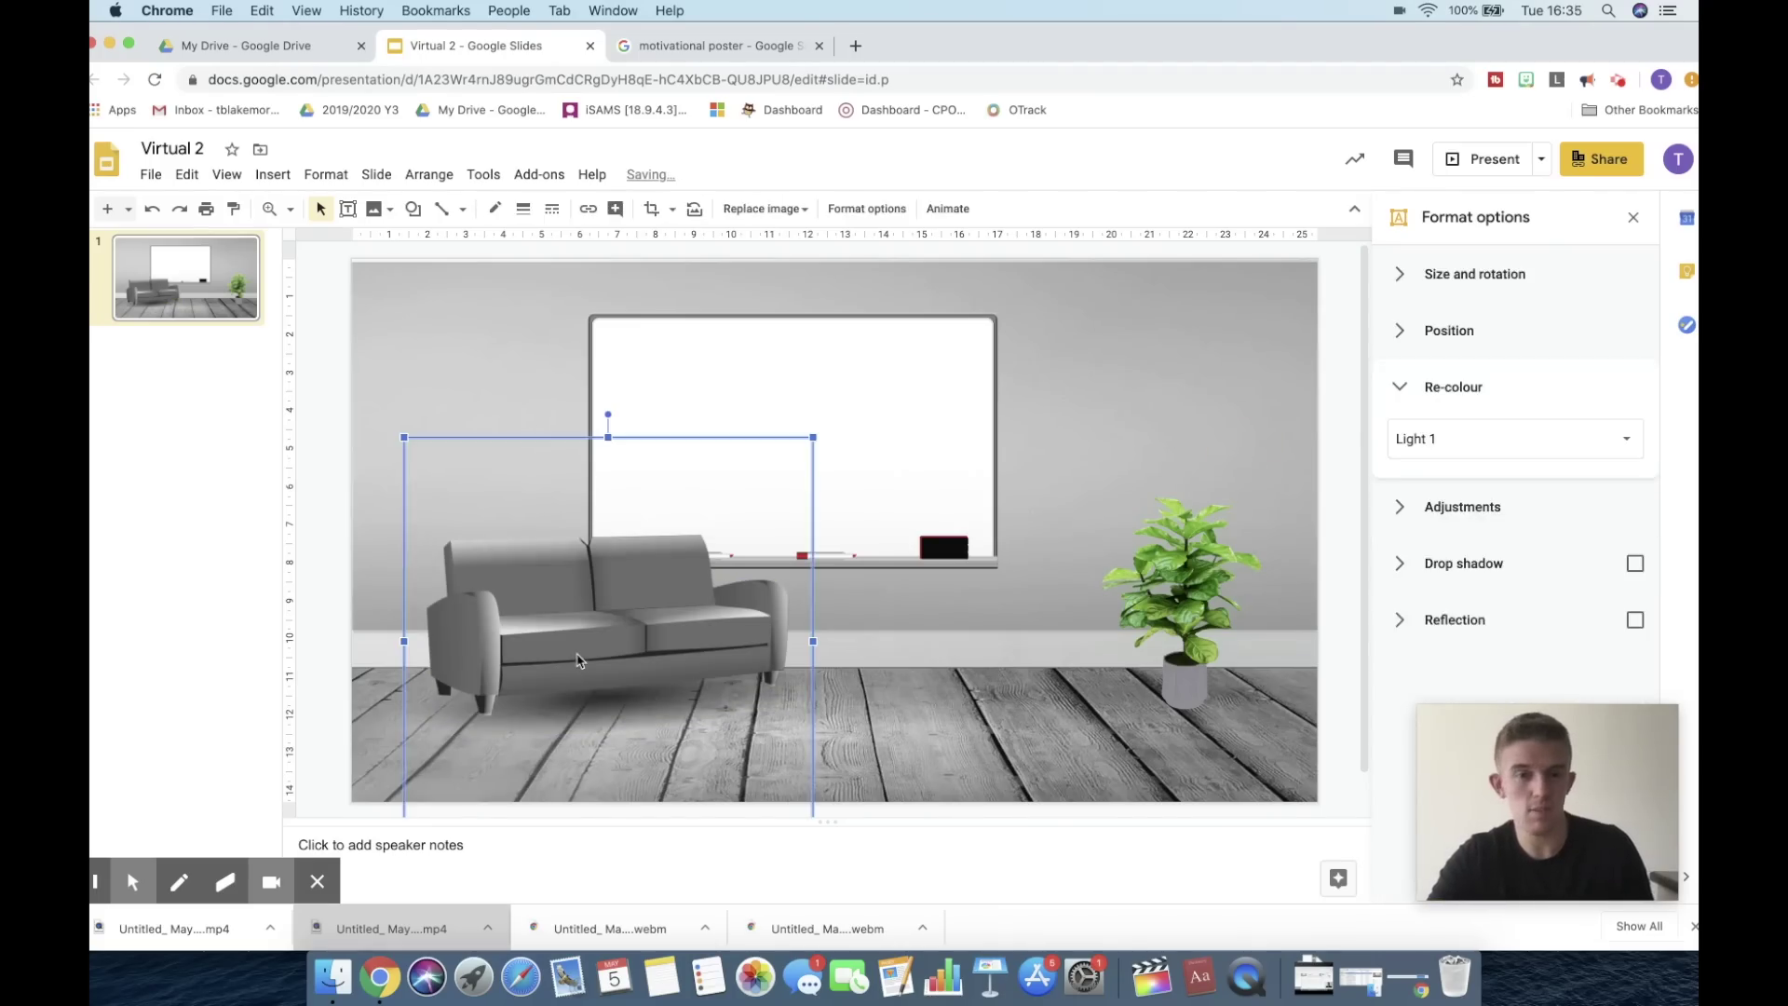
mouse_move(577, 660)
left_mouse_down()
mouse_move(596, 666)
mouse_move(548, 677)
left_mouse_up()
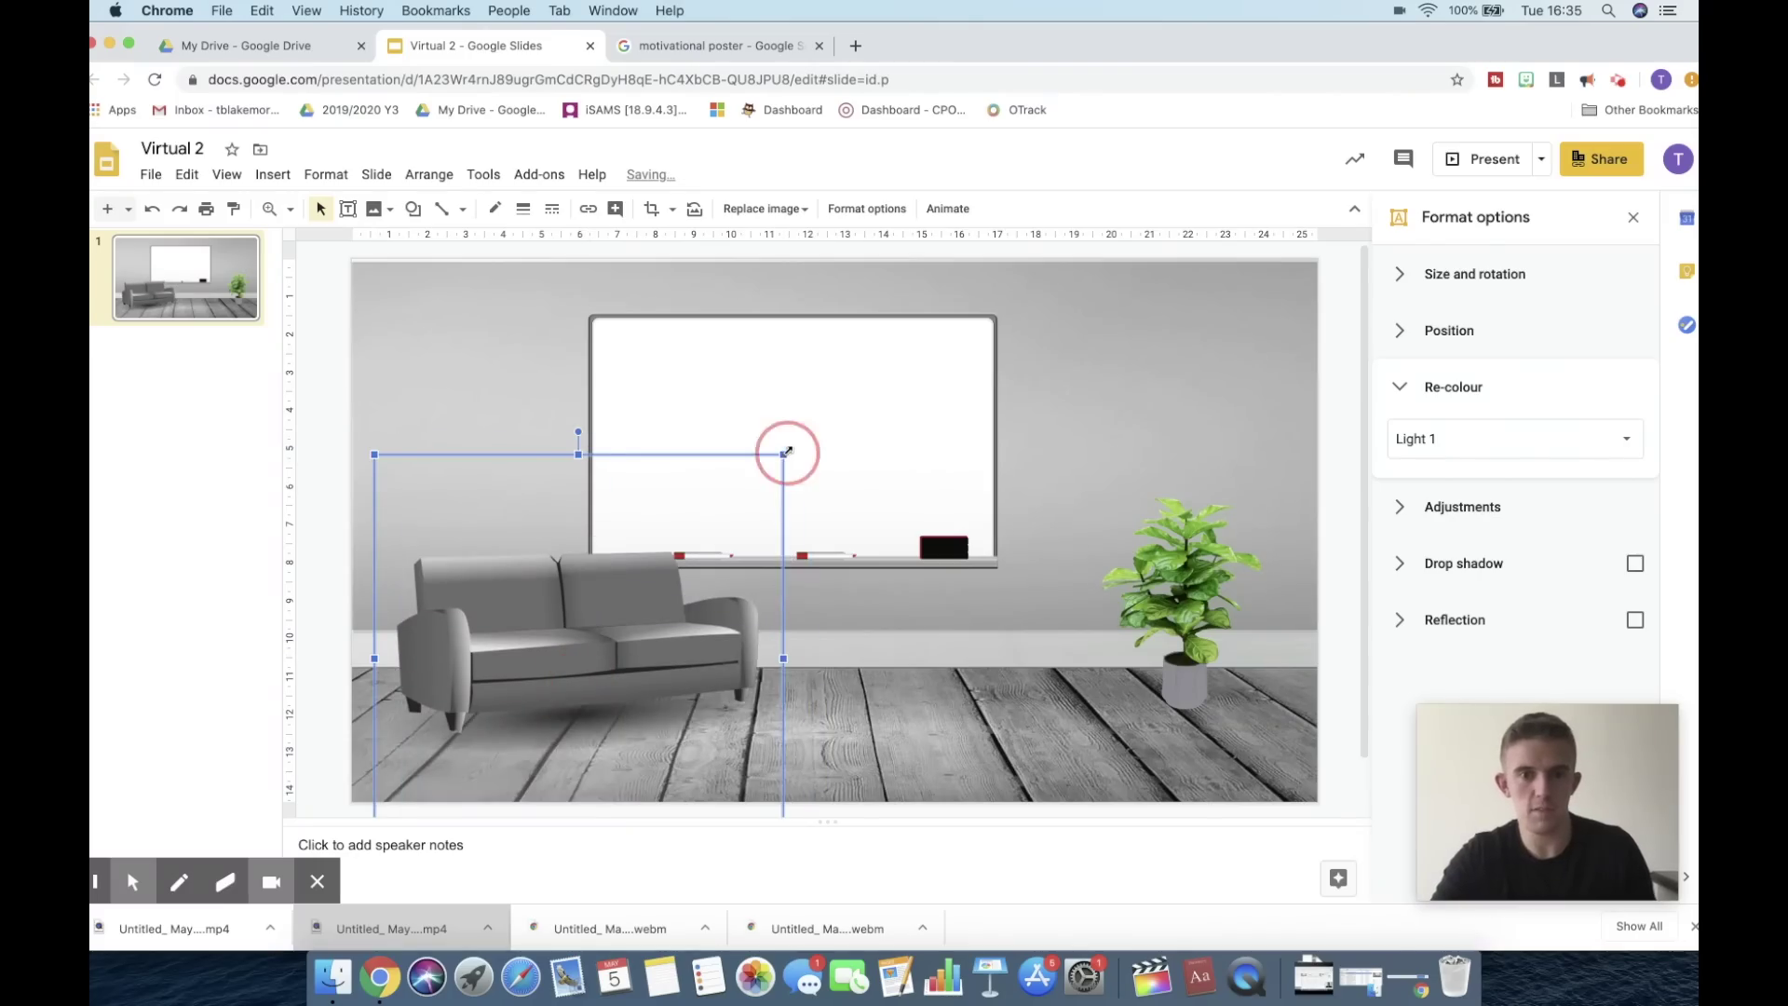
left_click_drag(787, 453, 813, 440)
left_click_drag(613, 697, 614, 724)
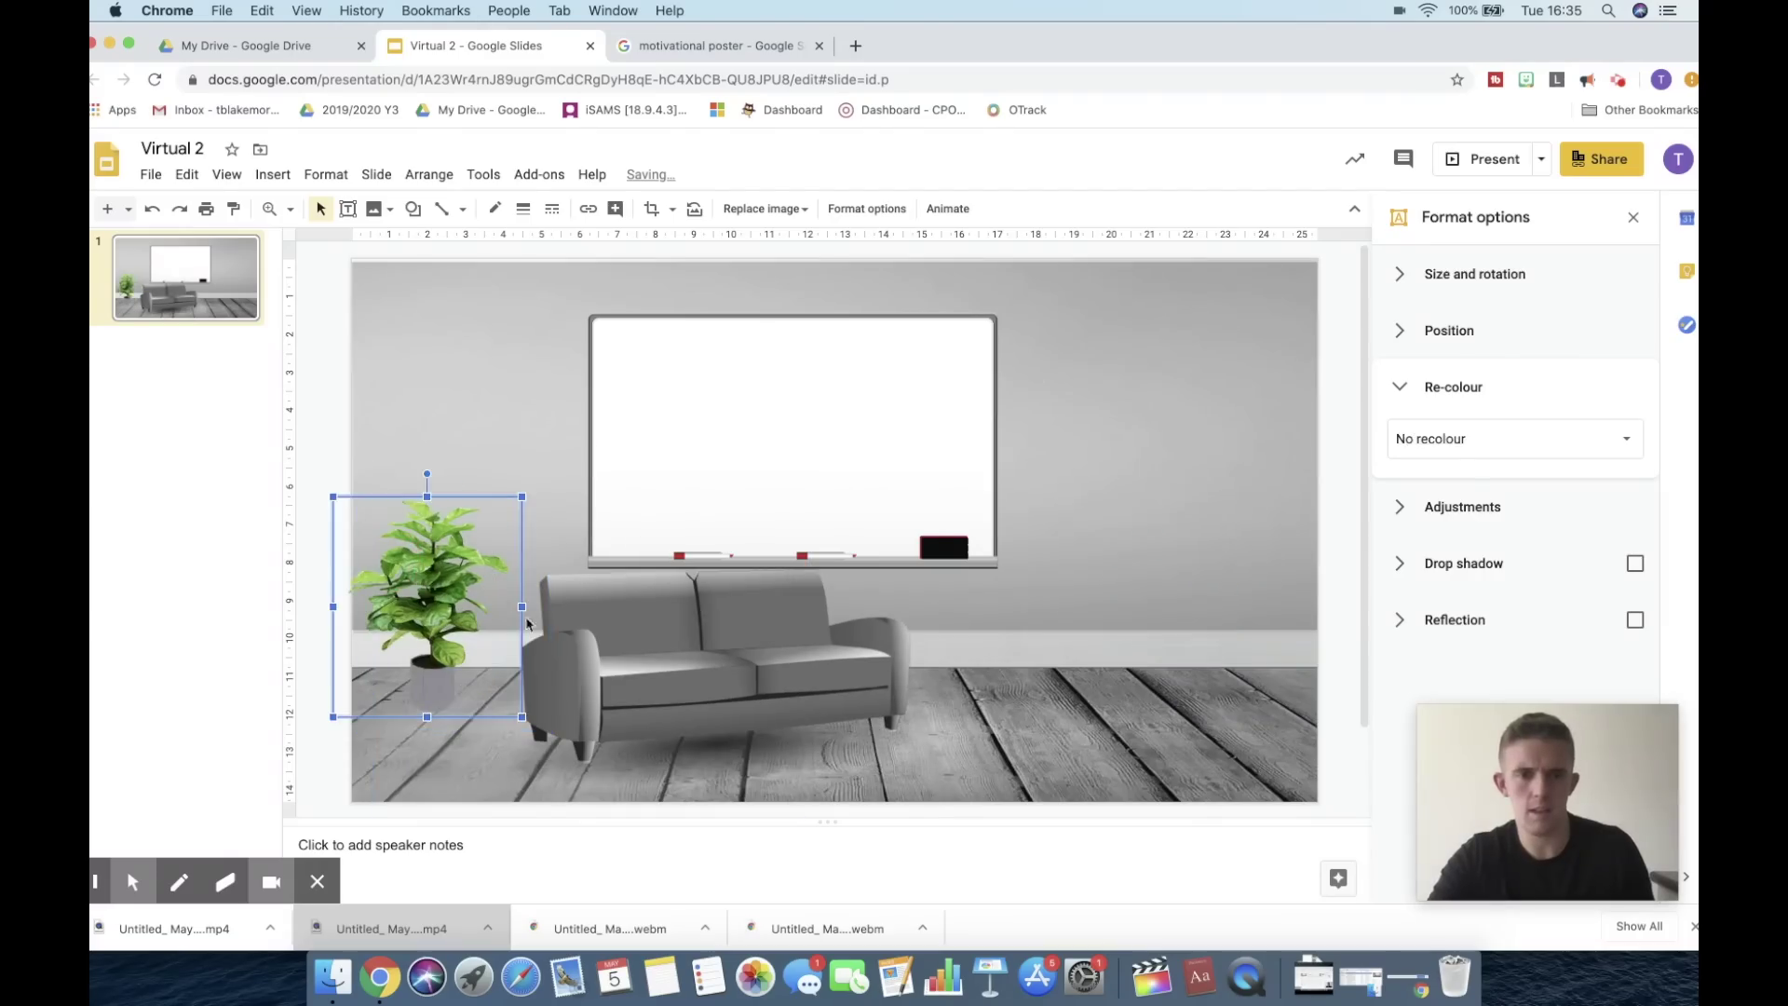
left_click(699, 672)
Step: Flip the sofa horizontally and move it to the right side of the room
right_click(698, 677)
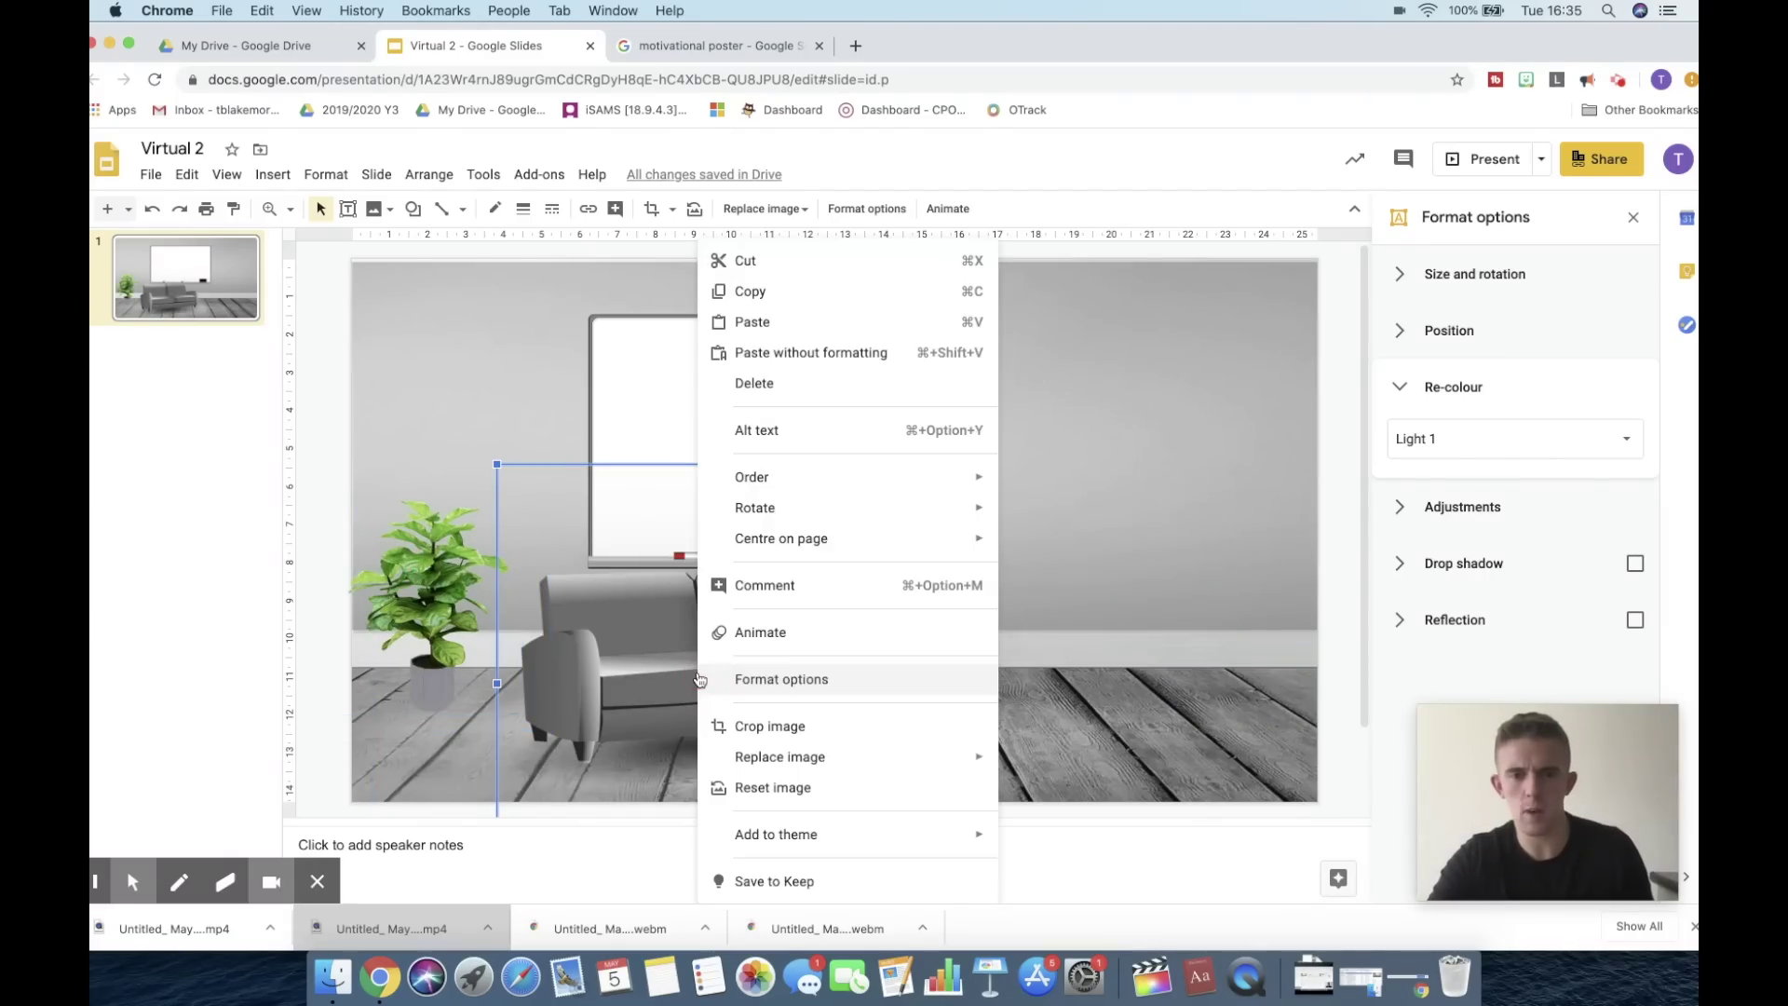
mouse_move(831, 514)
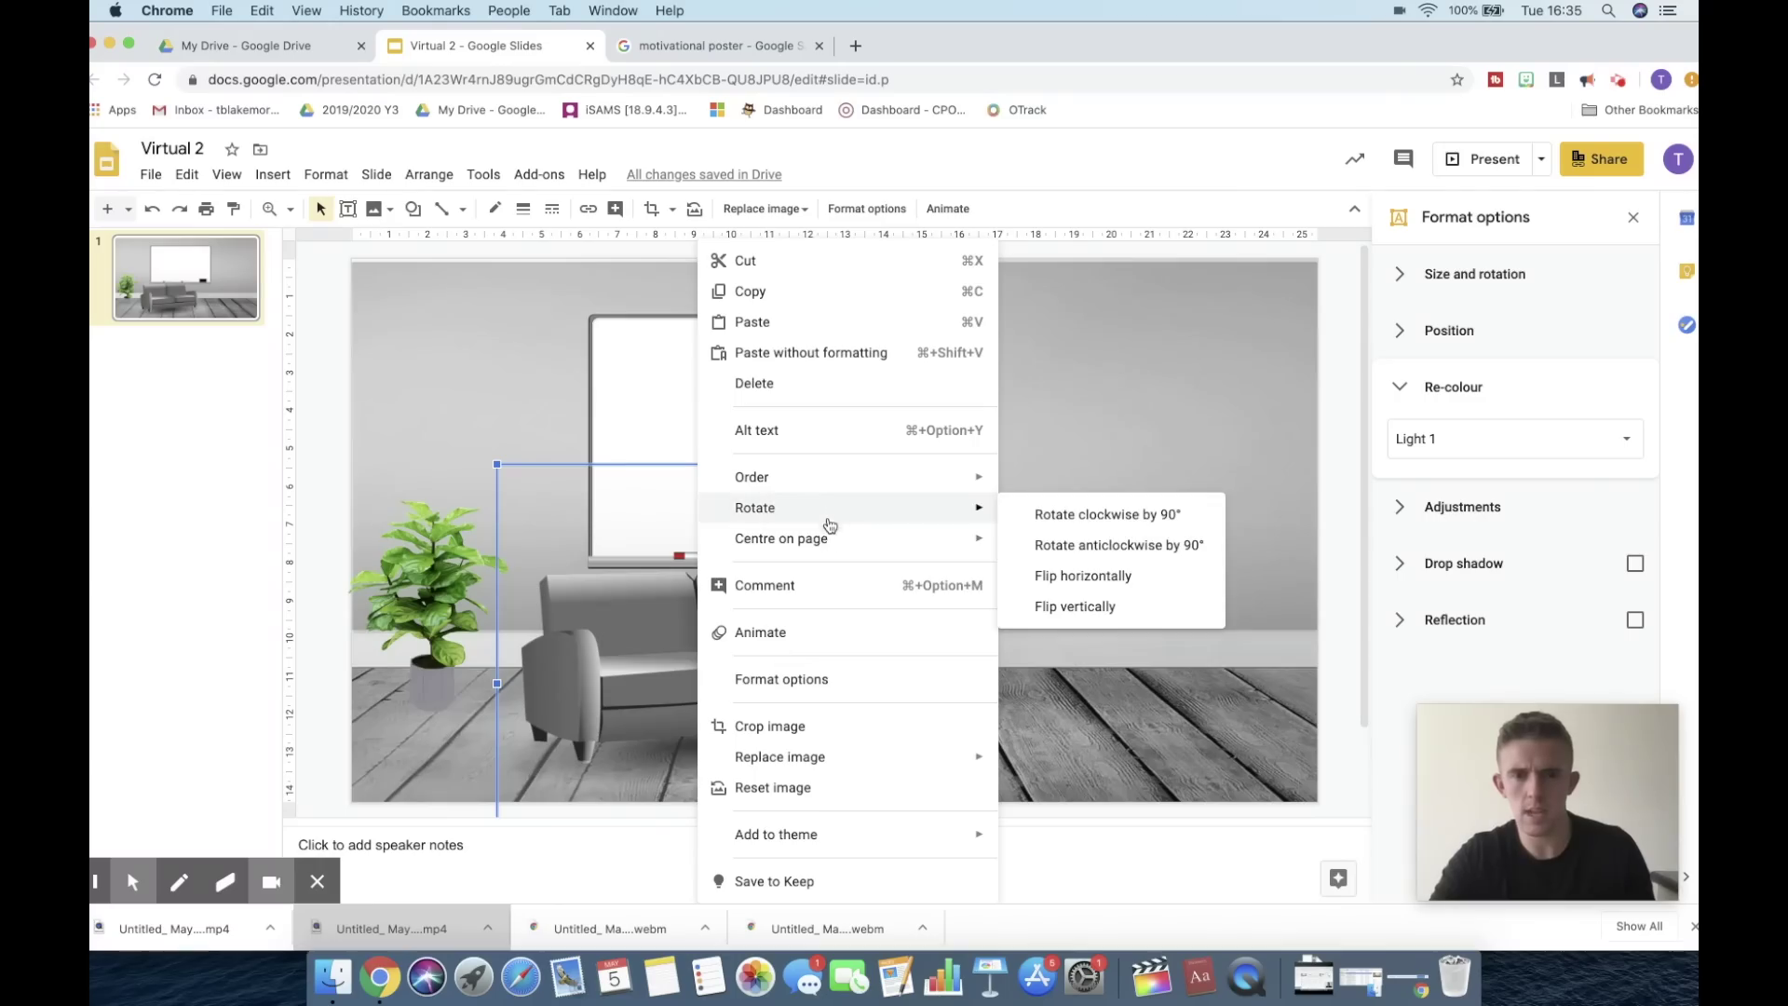
left_click(1063, 578)
left_click_drag(885, 635, 1211, 635)
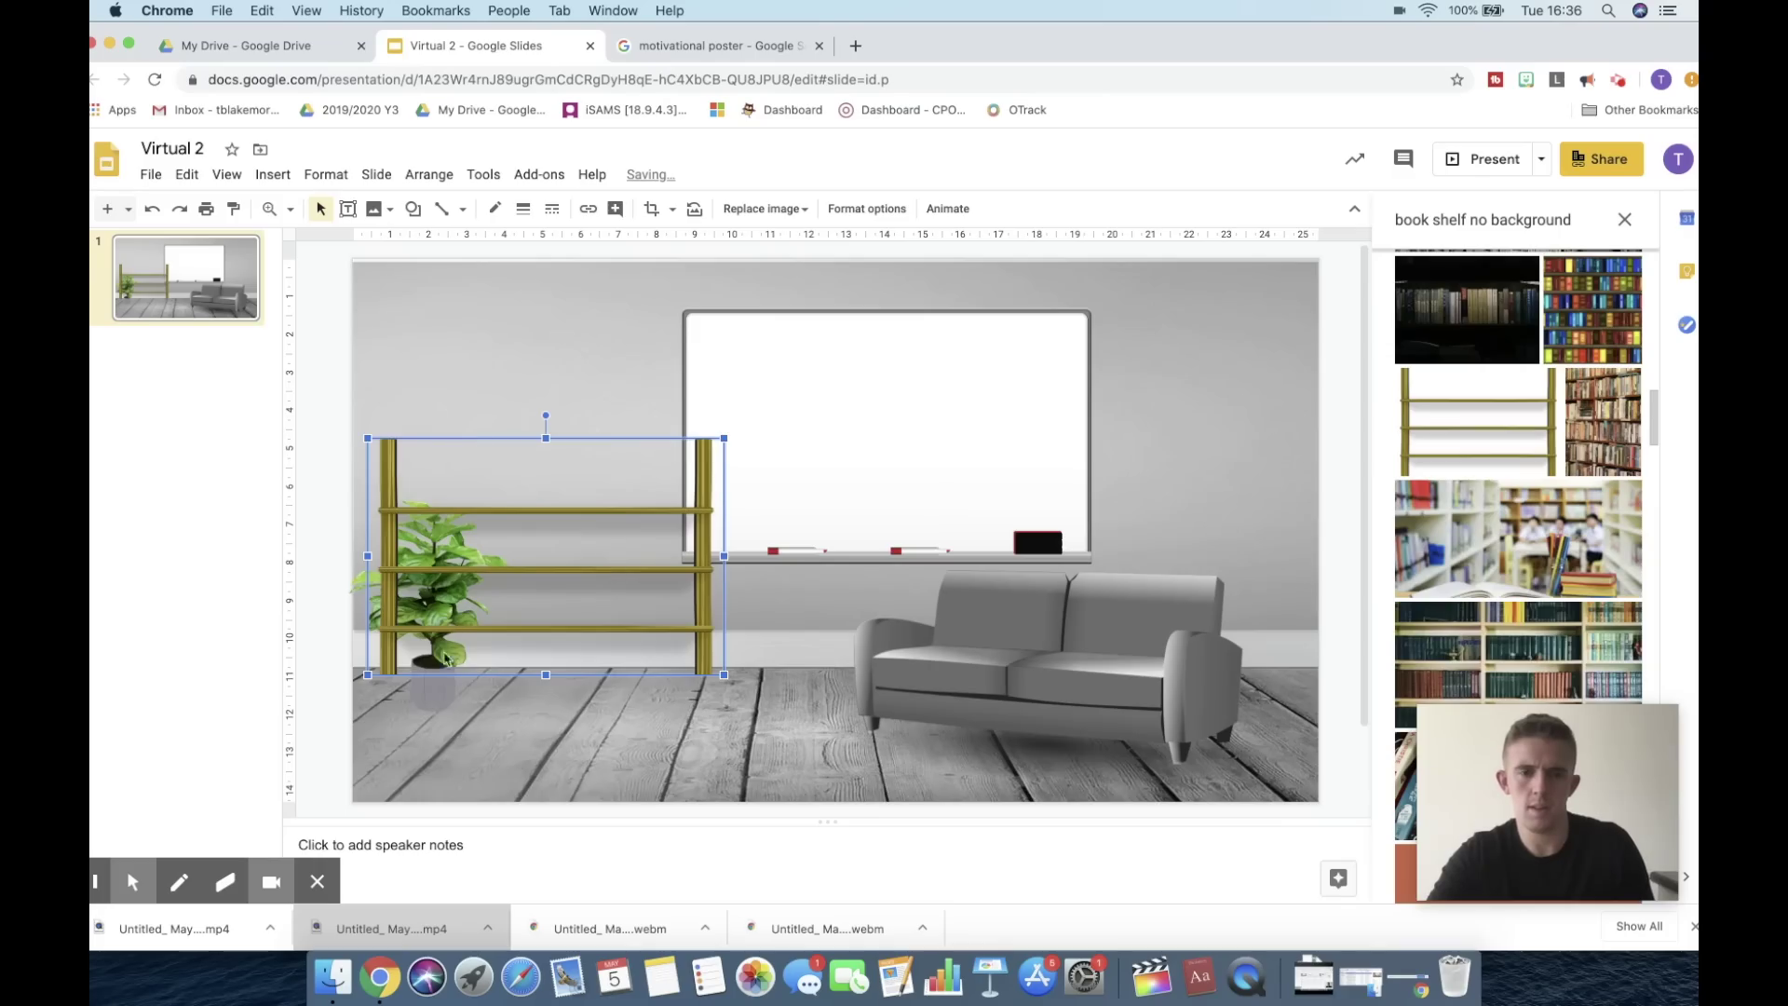
Step: Lower the bookshelf and send it one layer backwards behind the plant
left_click_drag(540, 596, 538, 609)
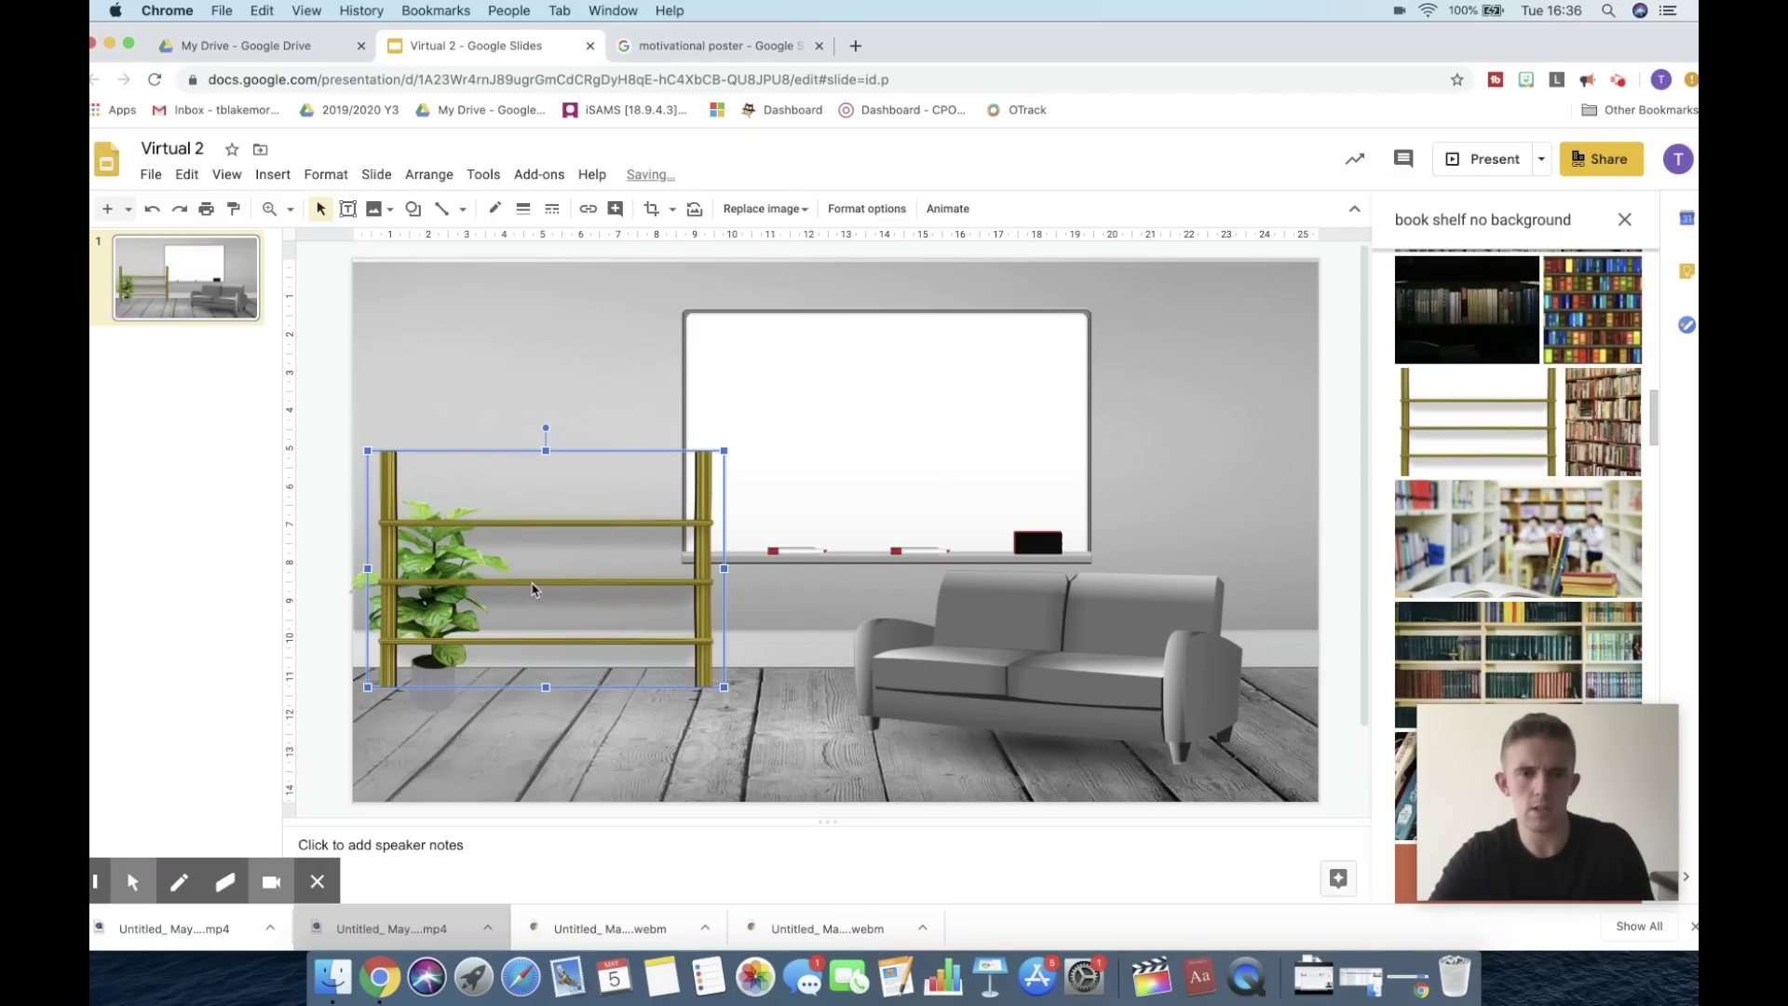
right_click(532, 590)
mouse_move(581, 477)
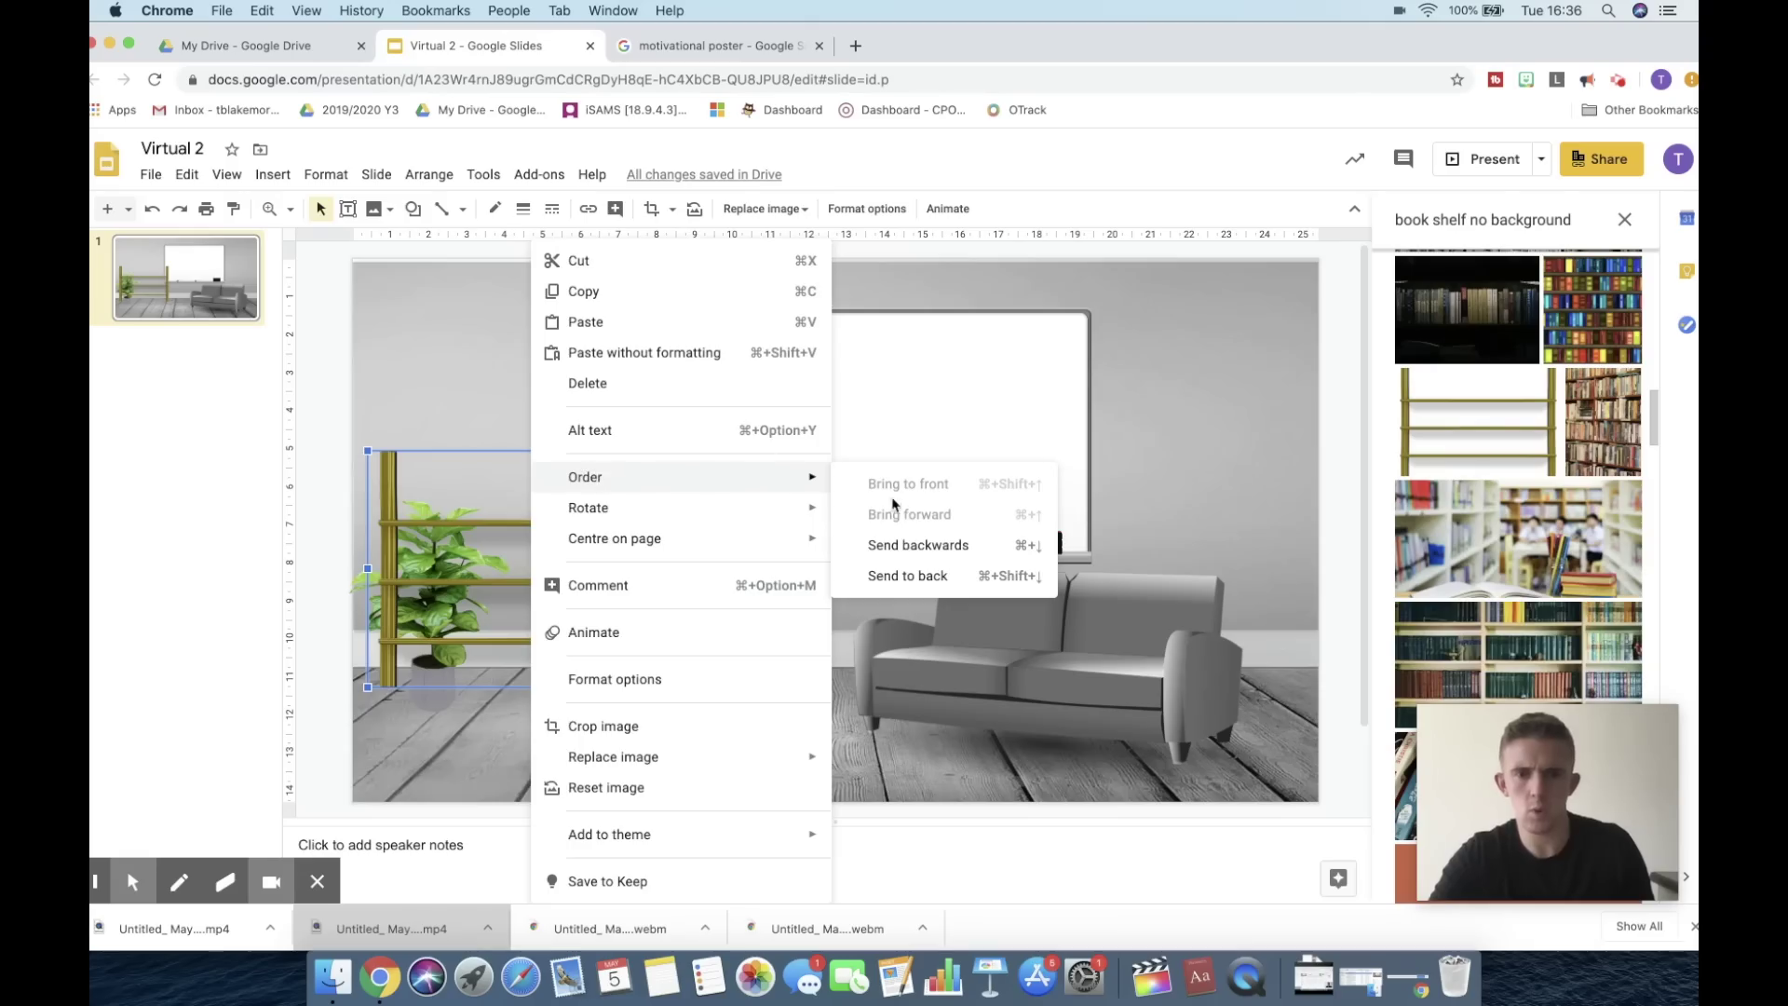
left_click(895, 545)
left_click(600, 607)
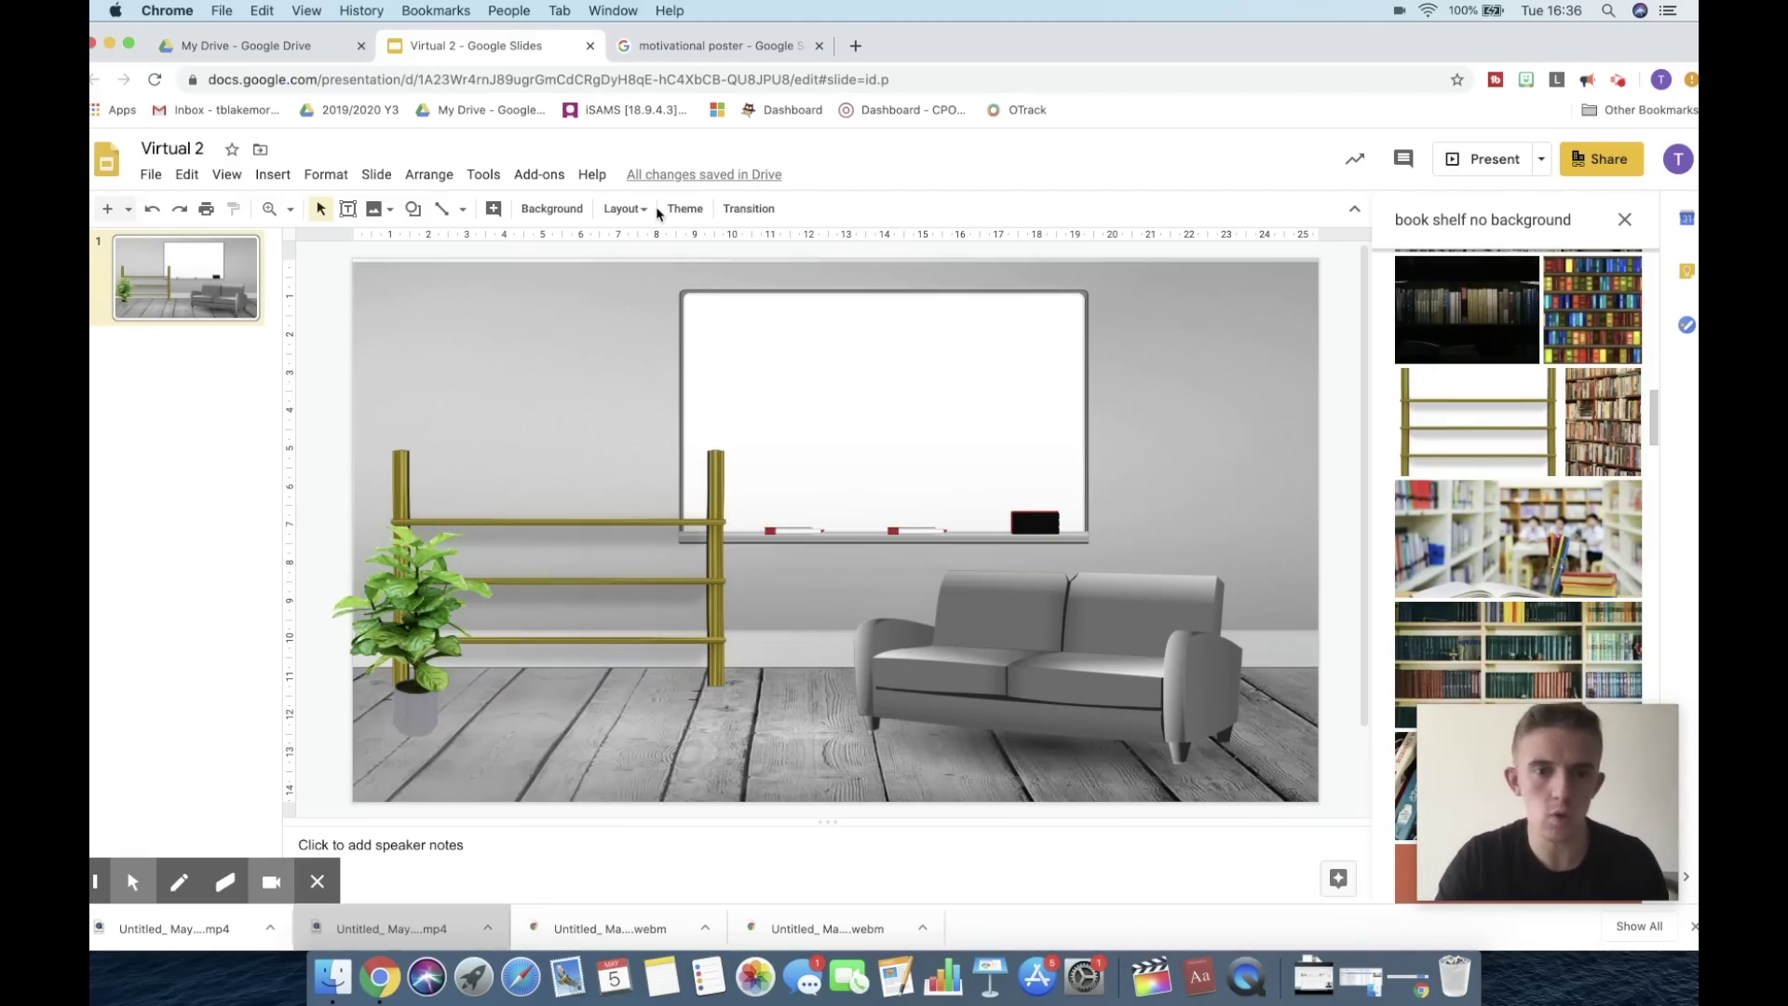
left_click(688, 51)
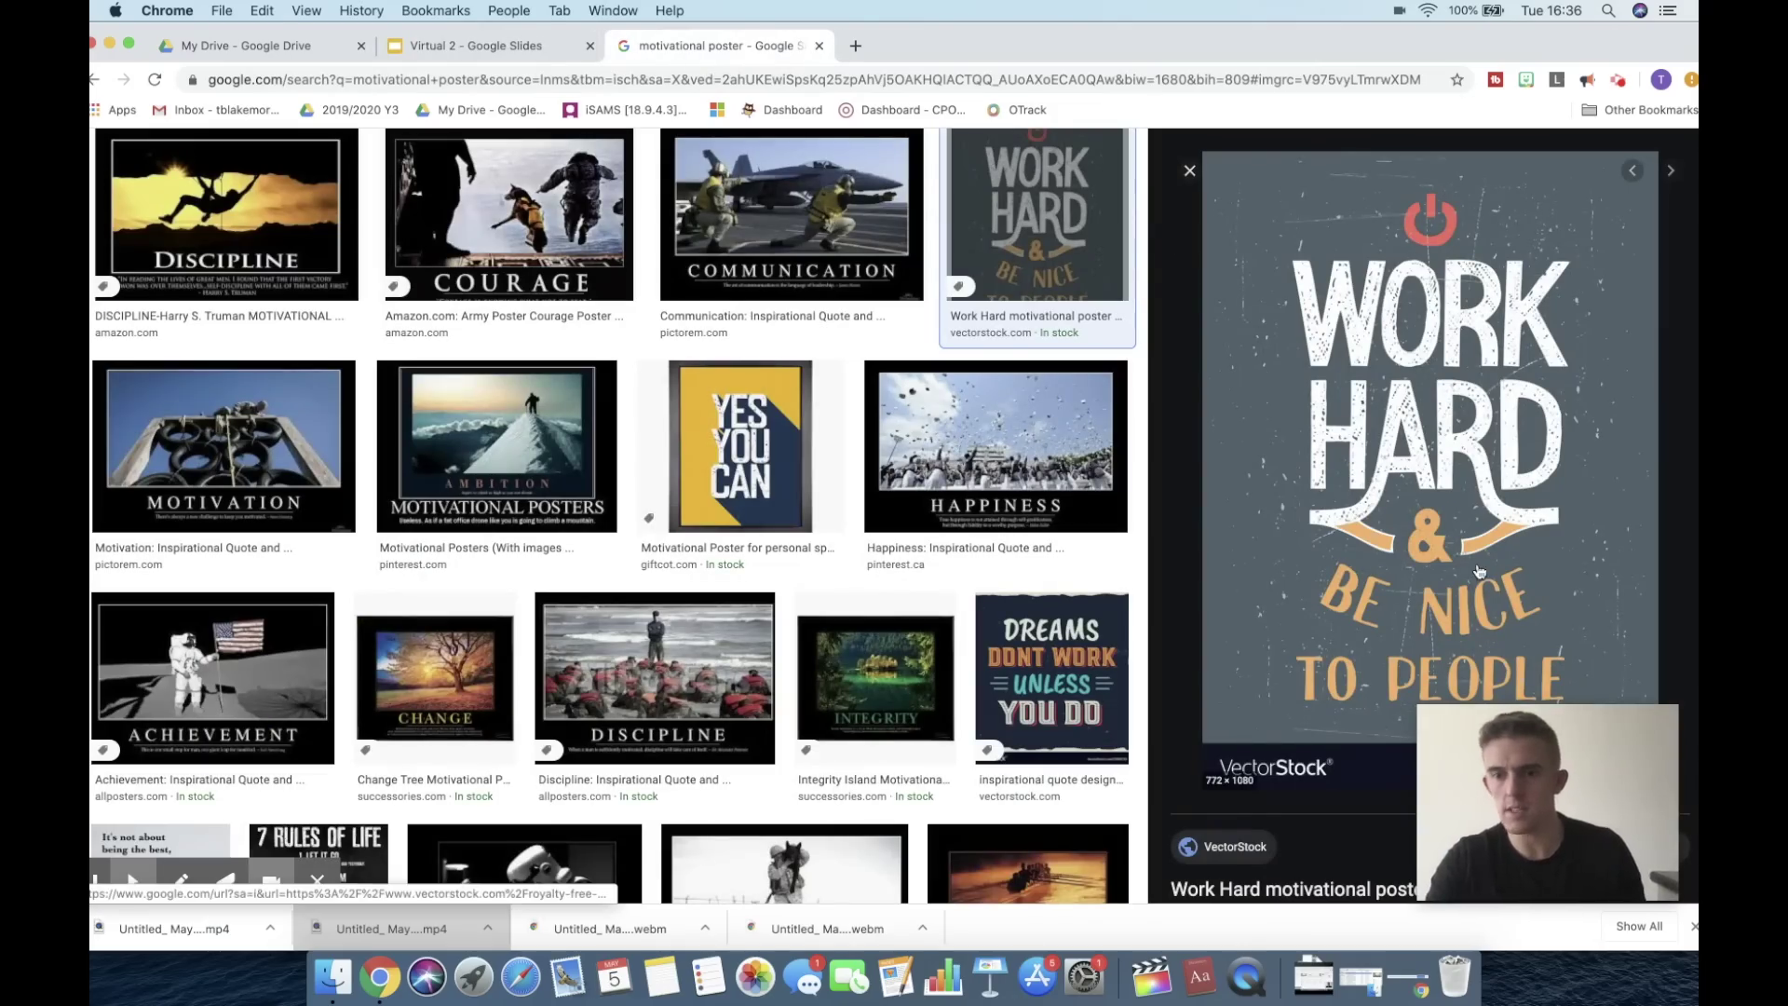
Step: Screenshot the Work Hard & Be Nice poster preview and place it on the classroom wall
left_click_drag(1542, 807, 858, 813)
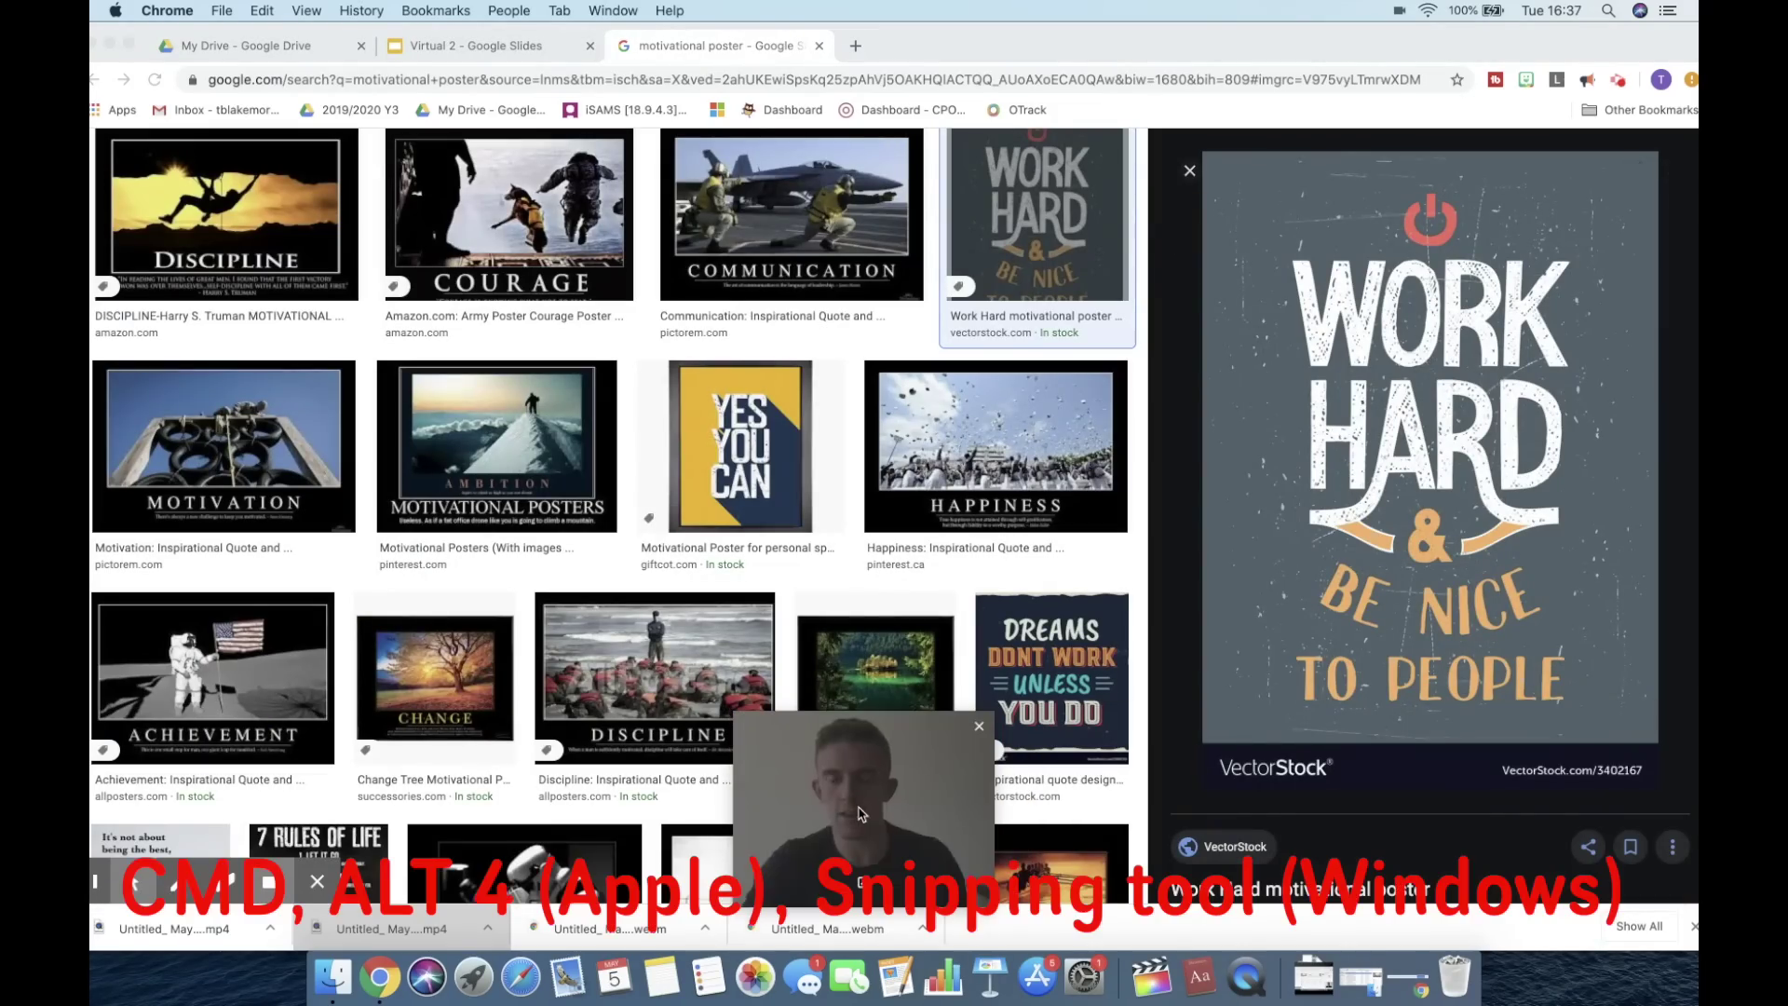
key("super+shift+4")
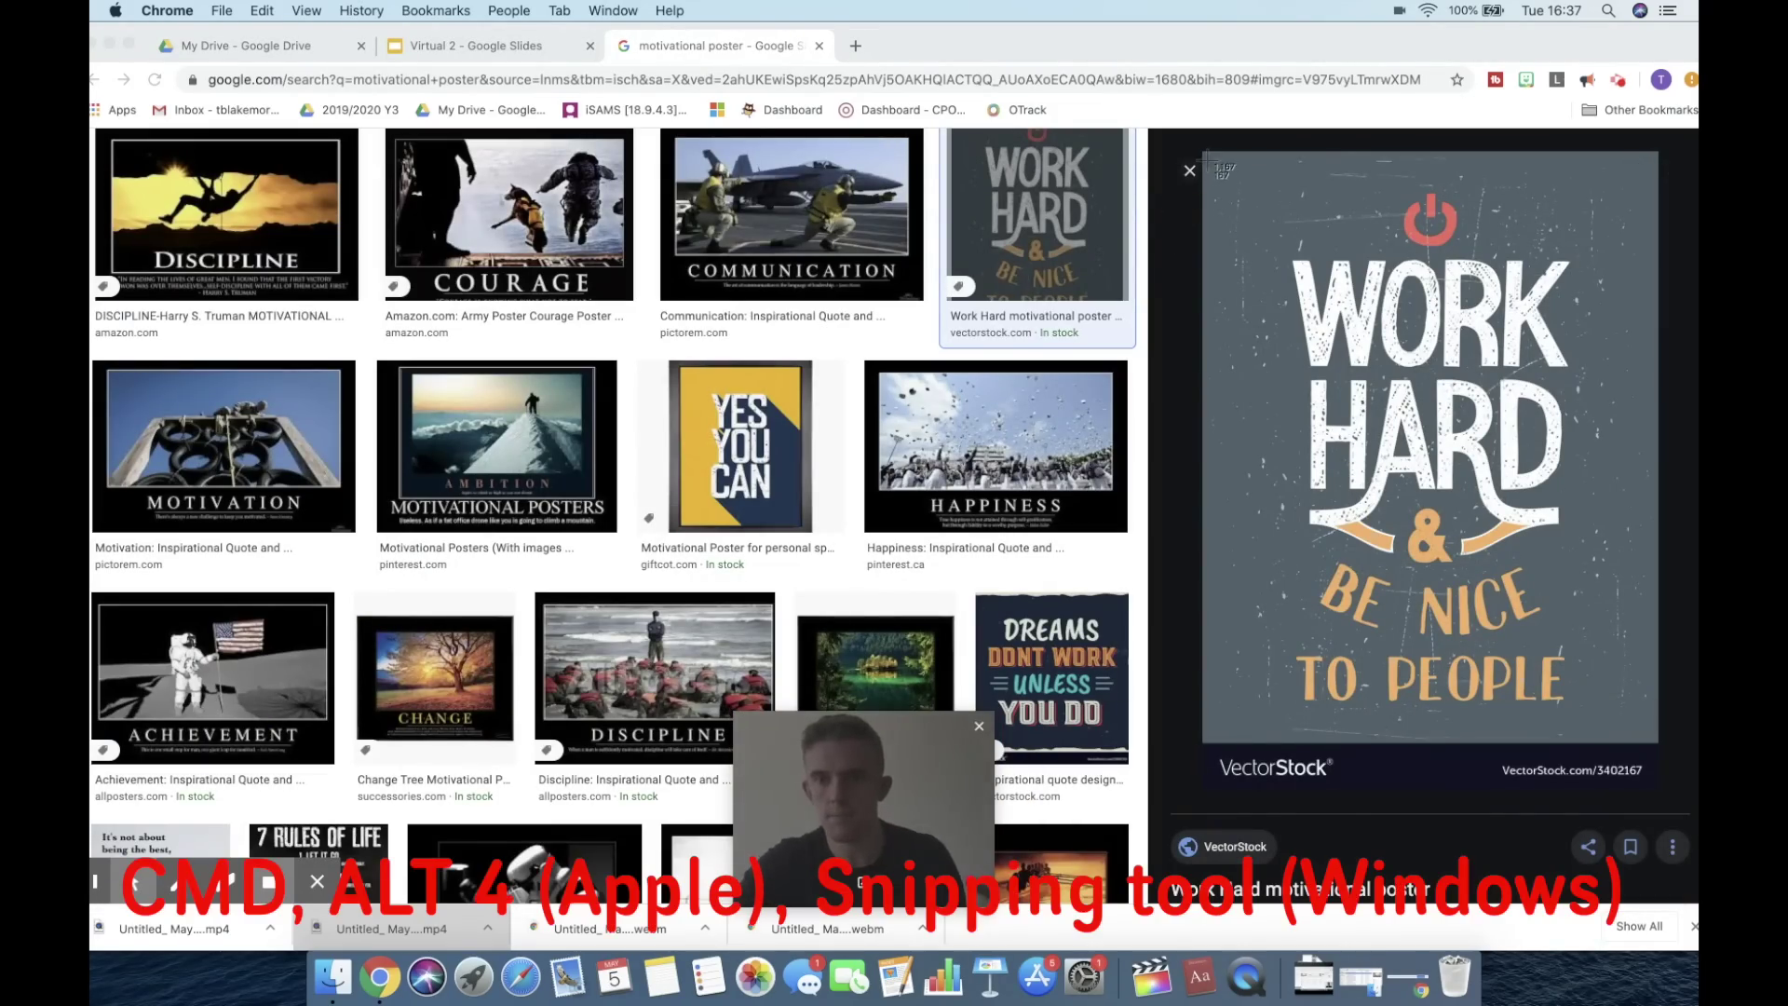
left_click_drag(1207, 157, 1657, 748)
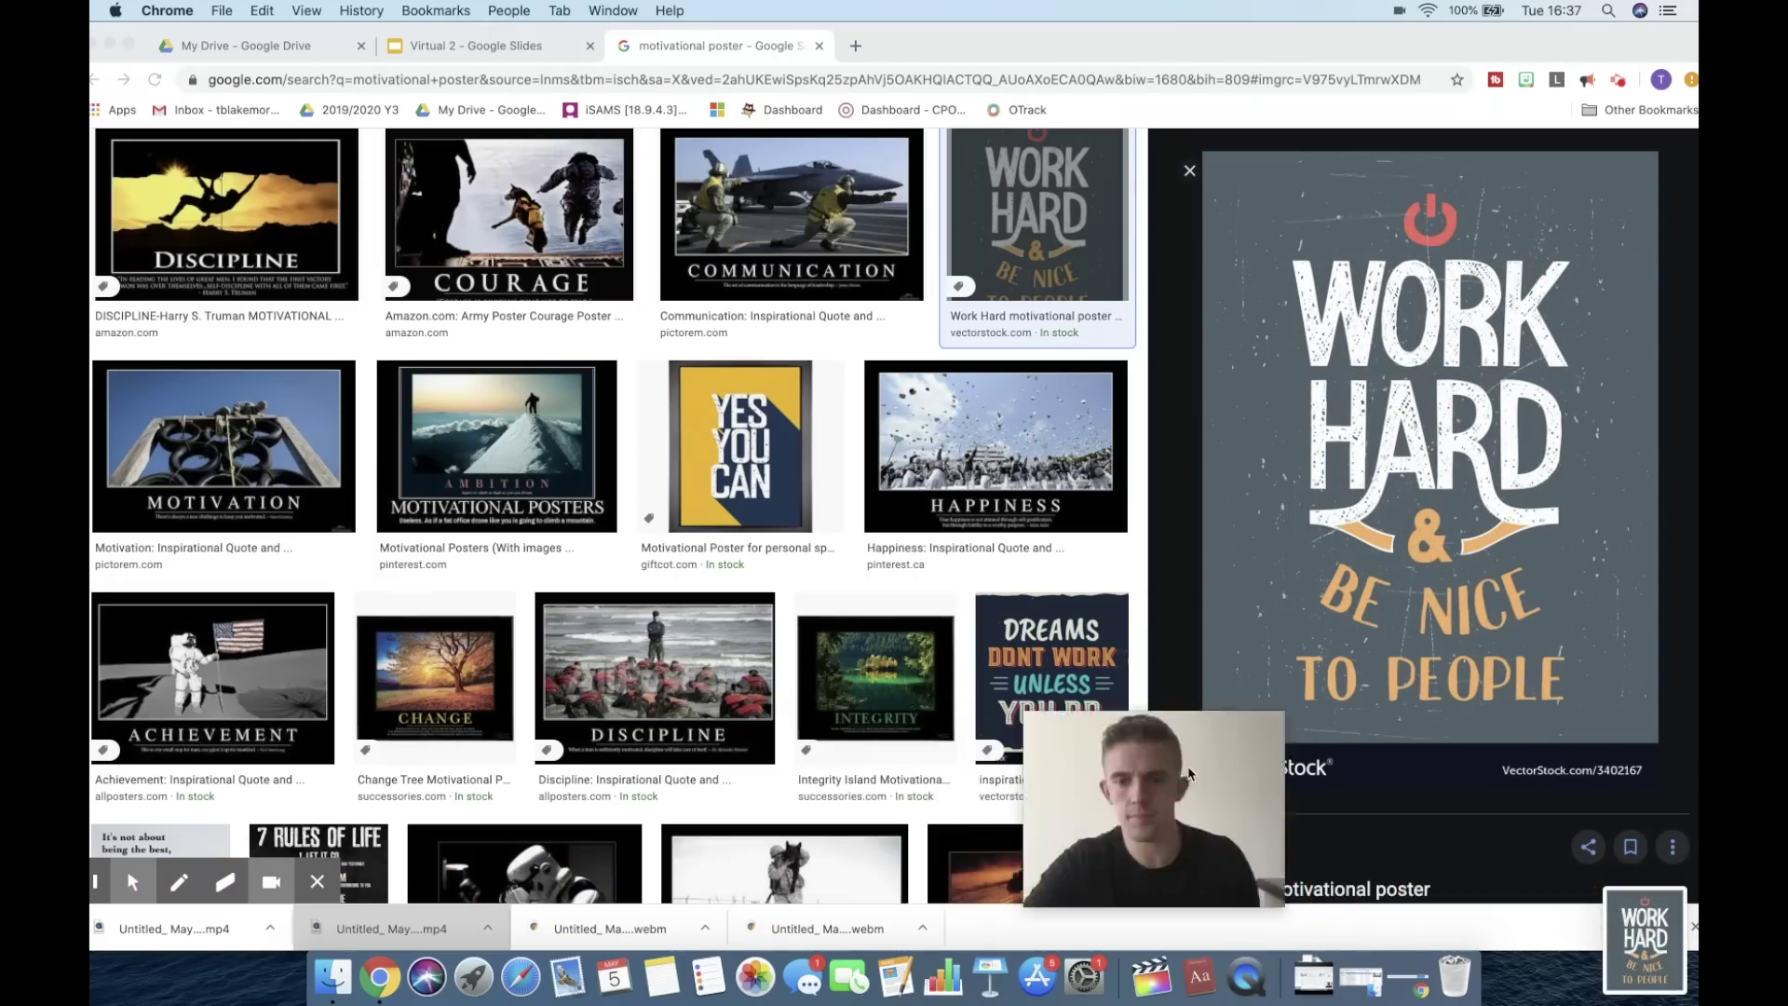
left_click_drag(1189, 775, 1528, 780)
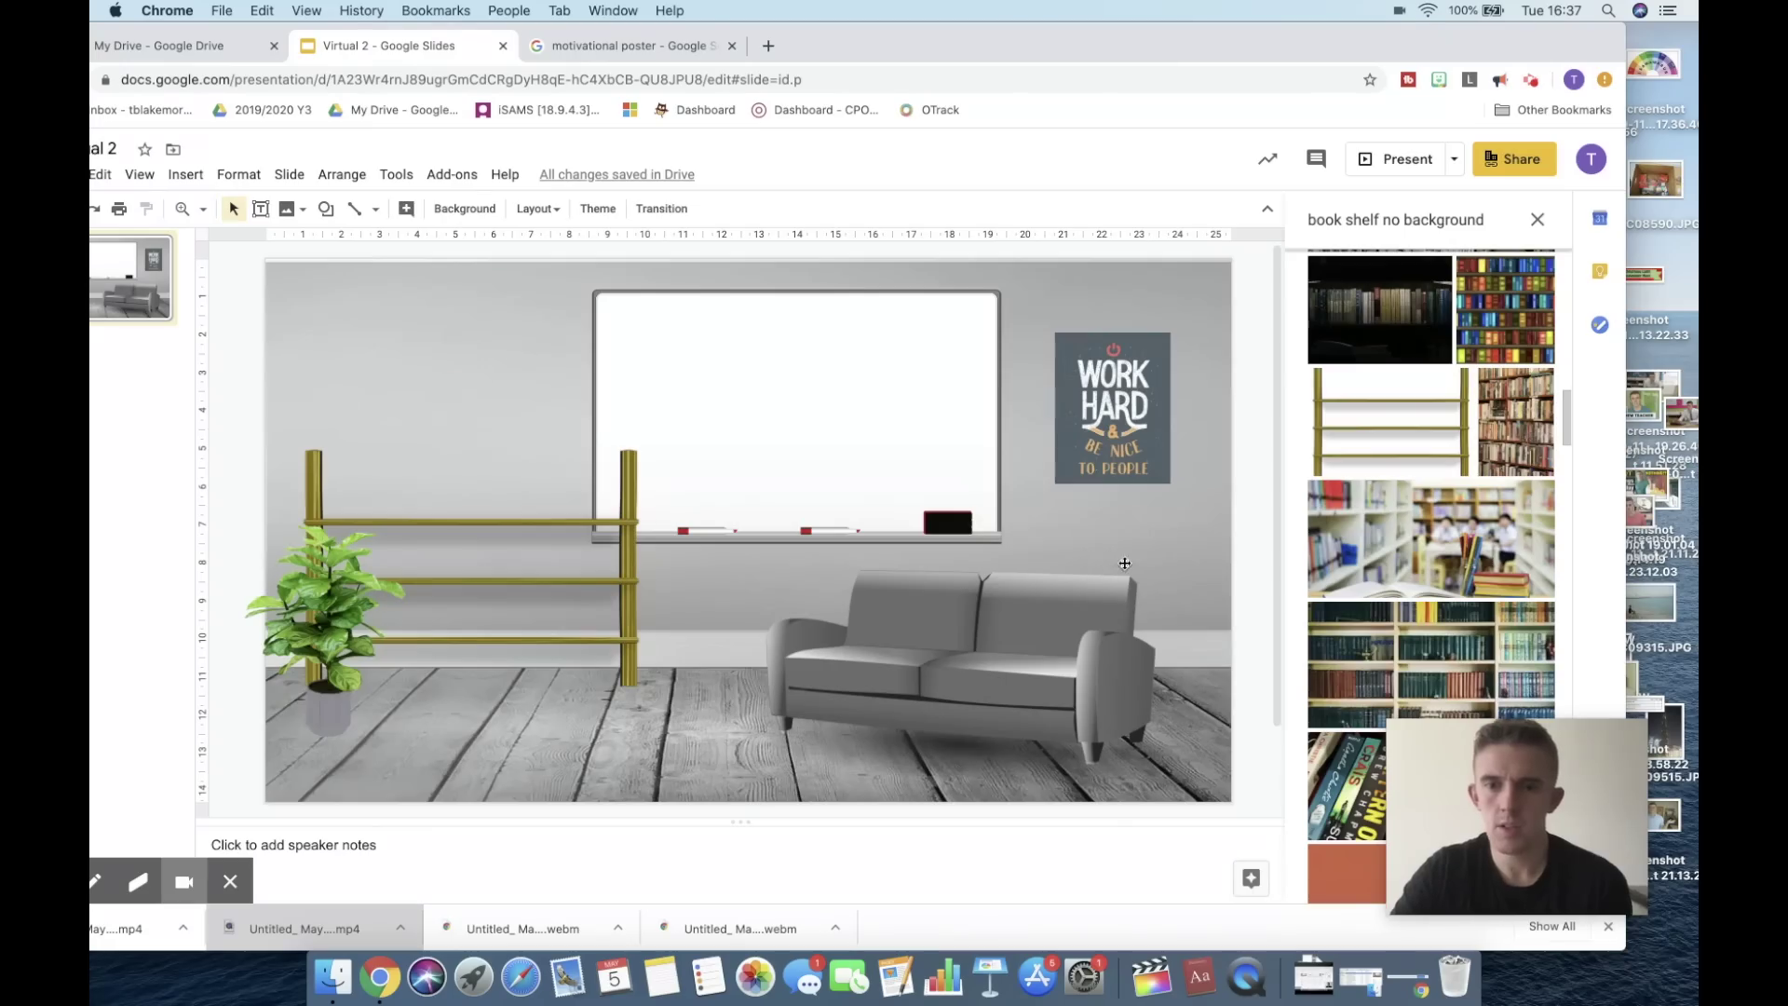
Step: Give the Work Hard poster an 8px white border and shift the sofa slightly right
left_click(1102, 399)
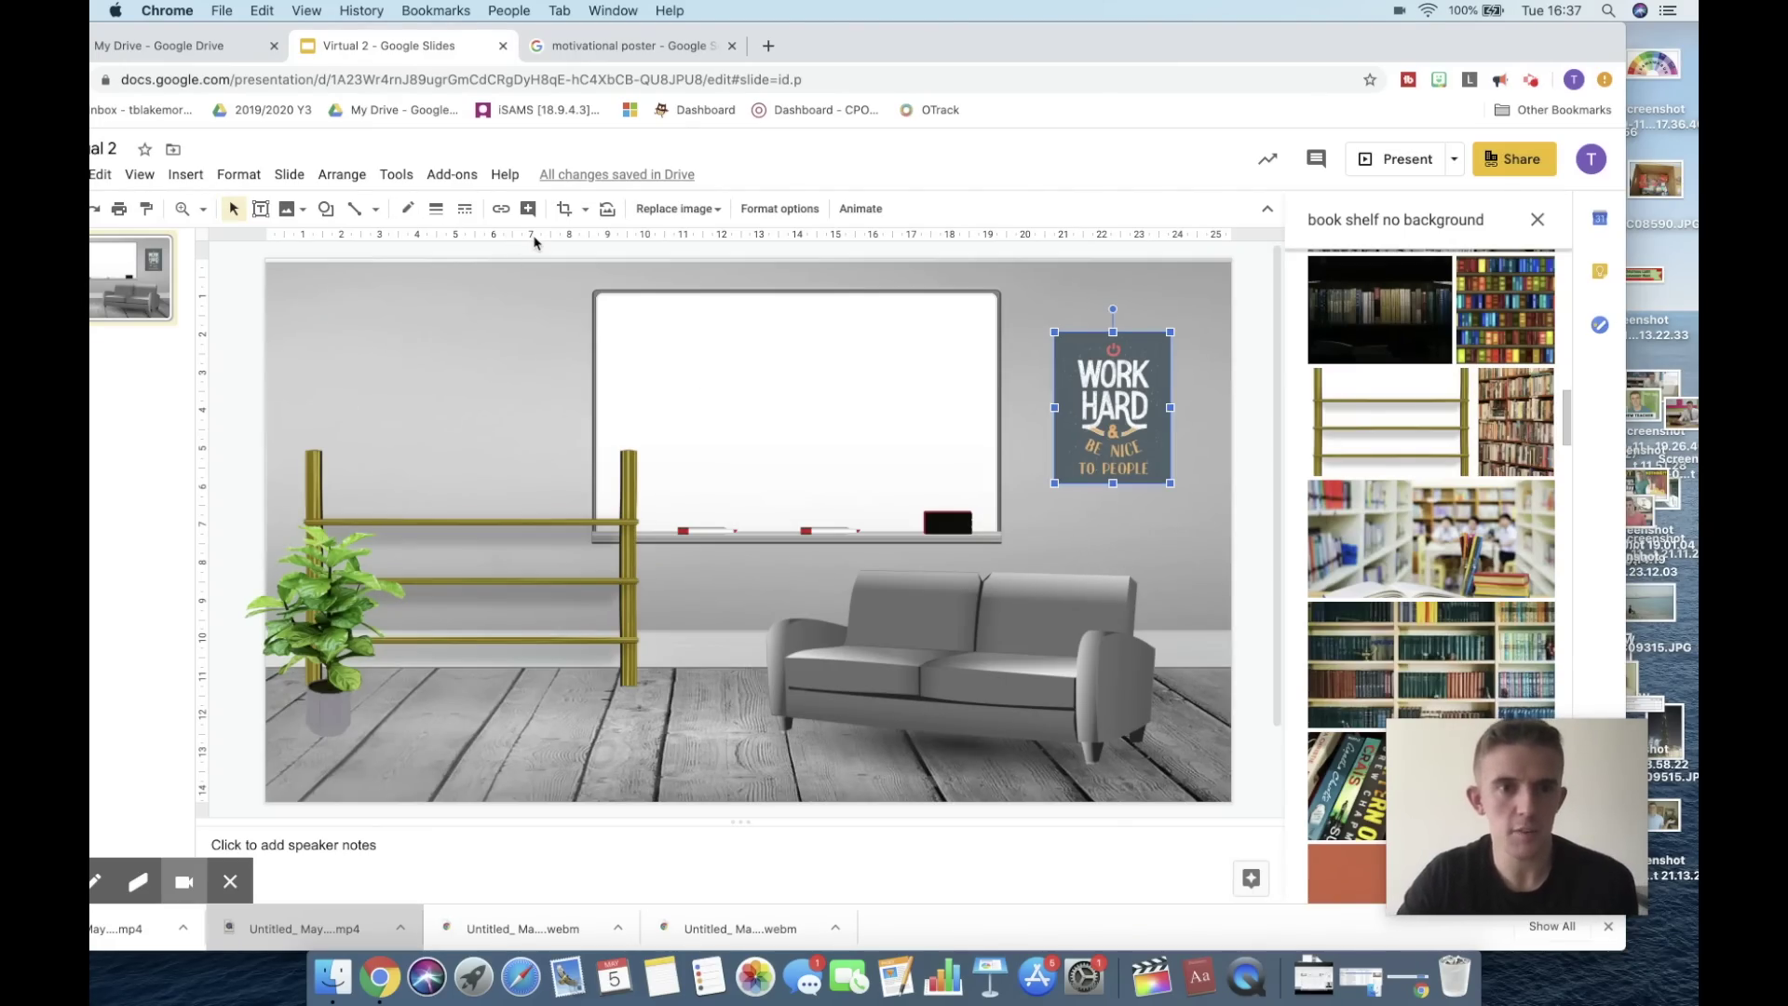
left_click(407, 209)
left_click(606, 275)
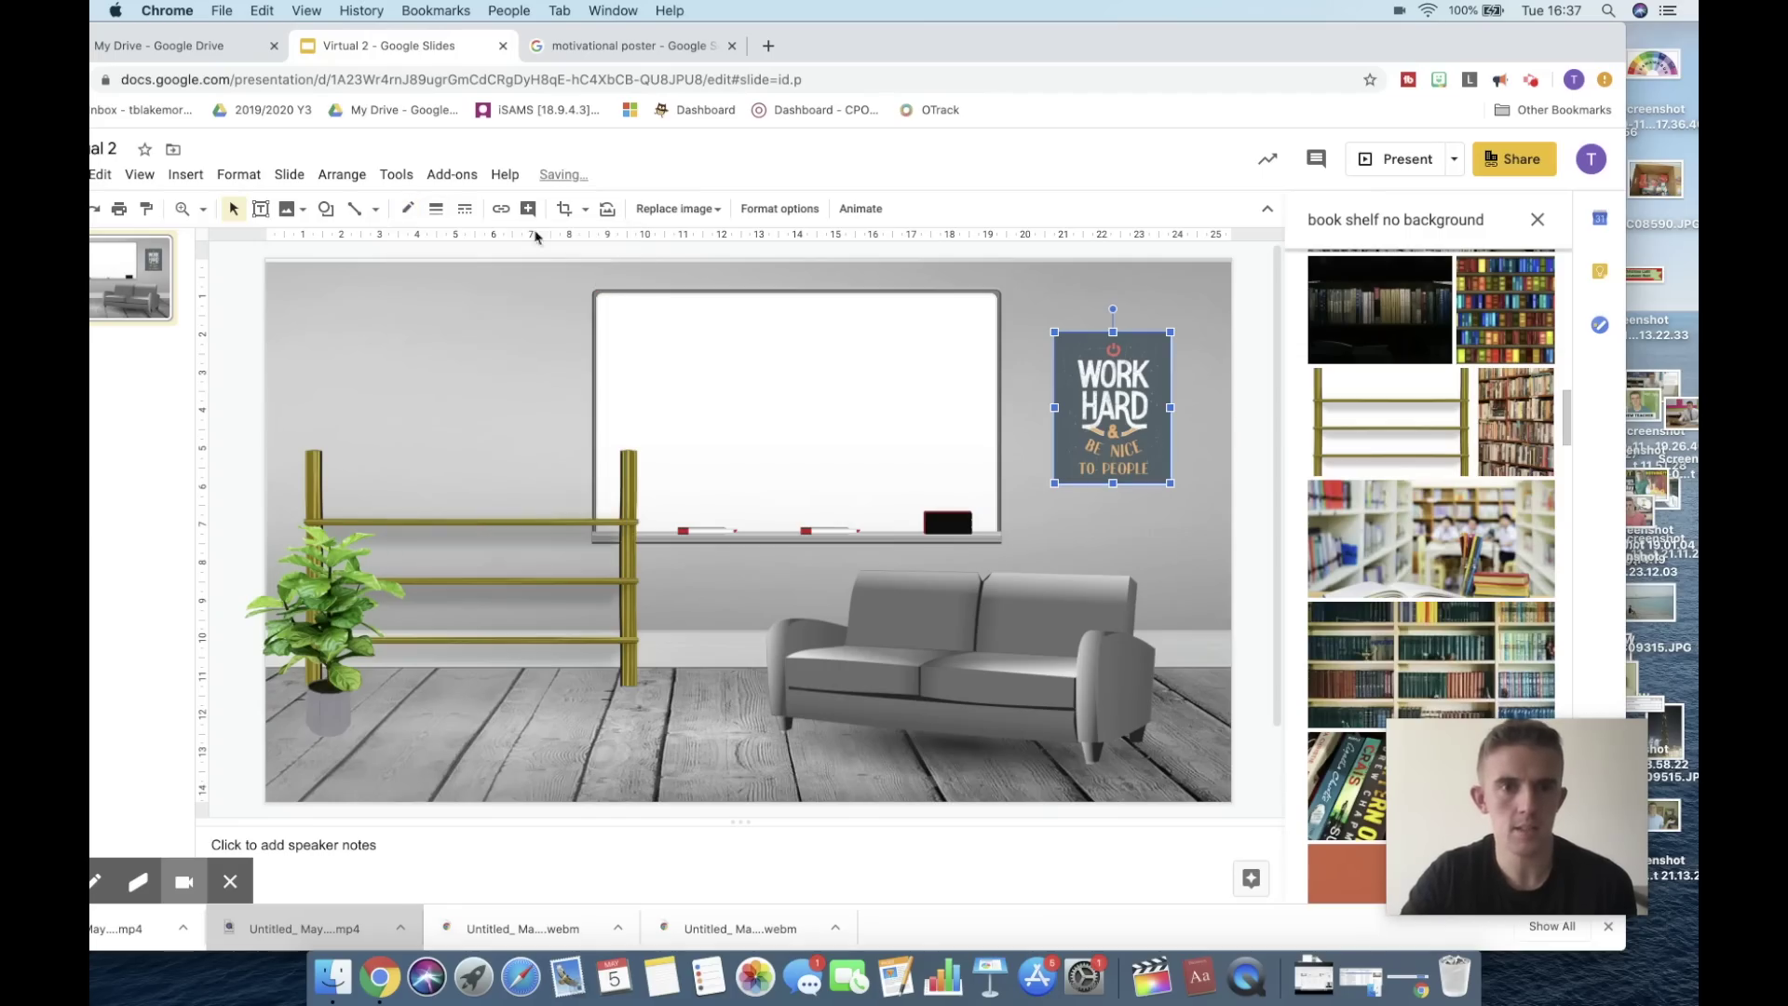
left_click(436, 209)
left_click(490, 372)
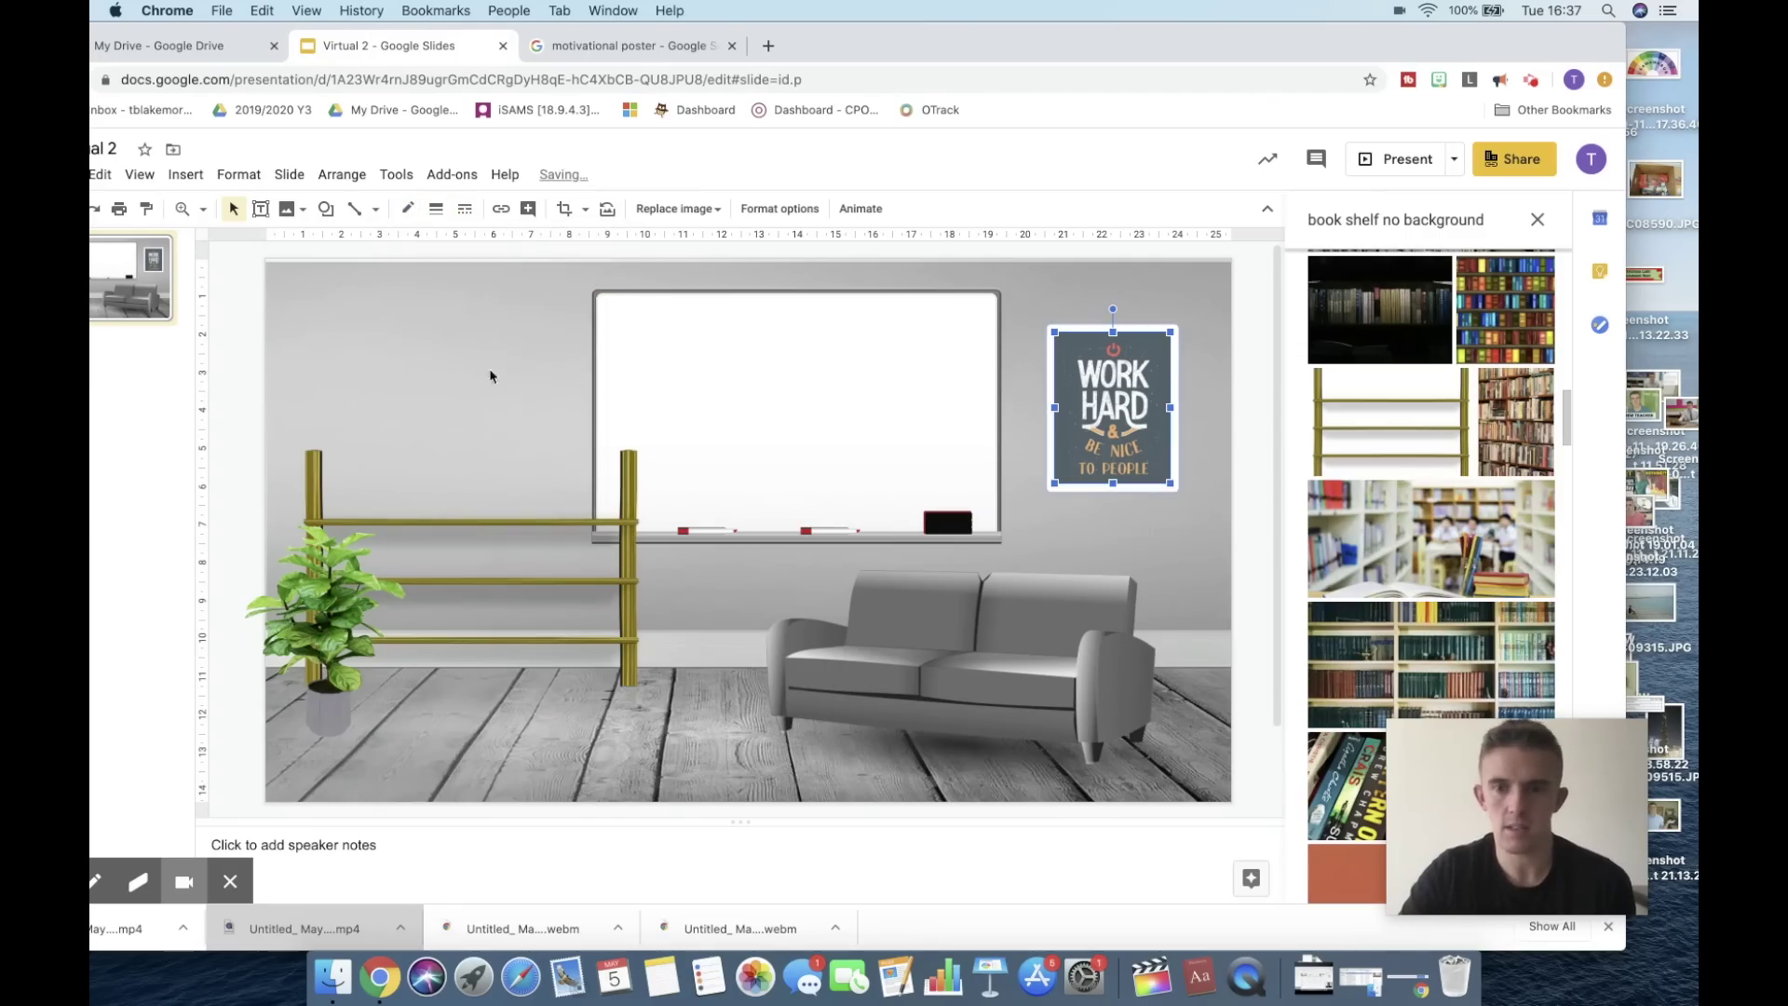
left_click(874, 647)
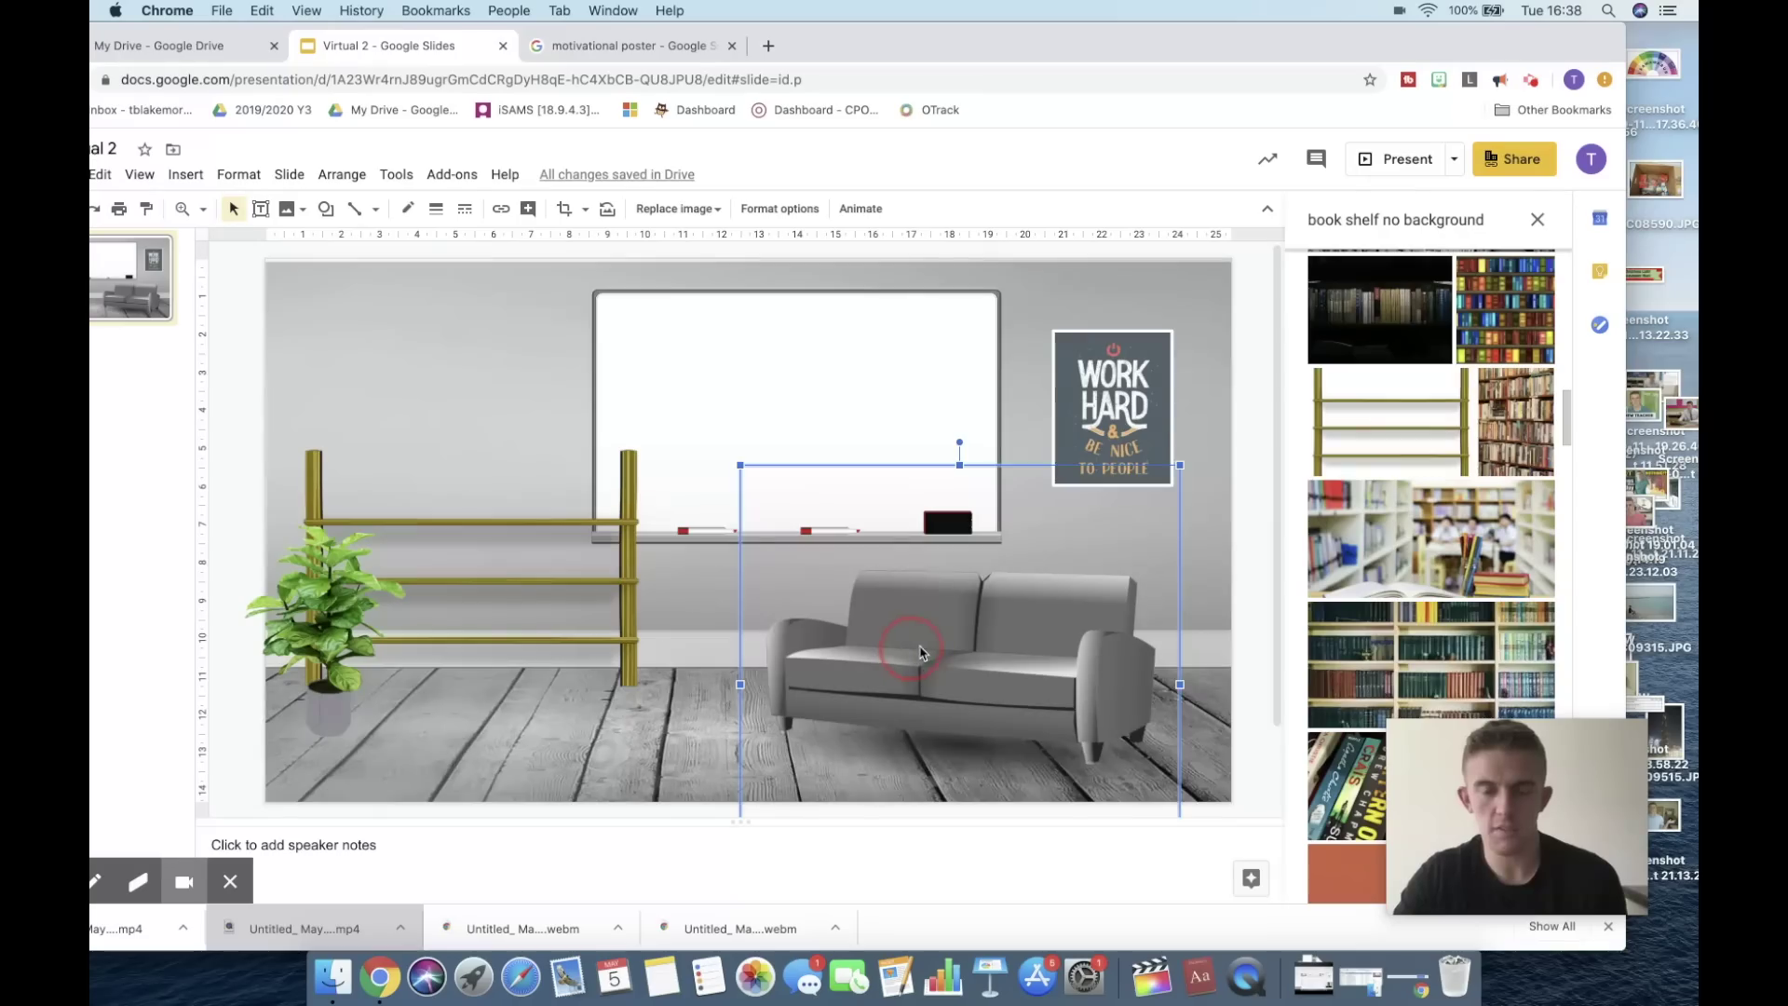
left_click_drag(913, 652, 925, 648)
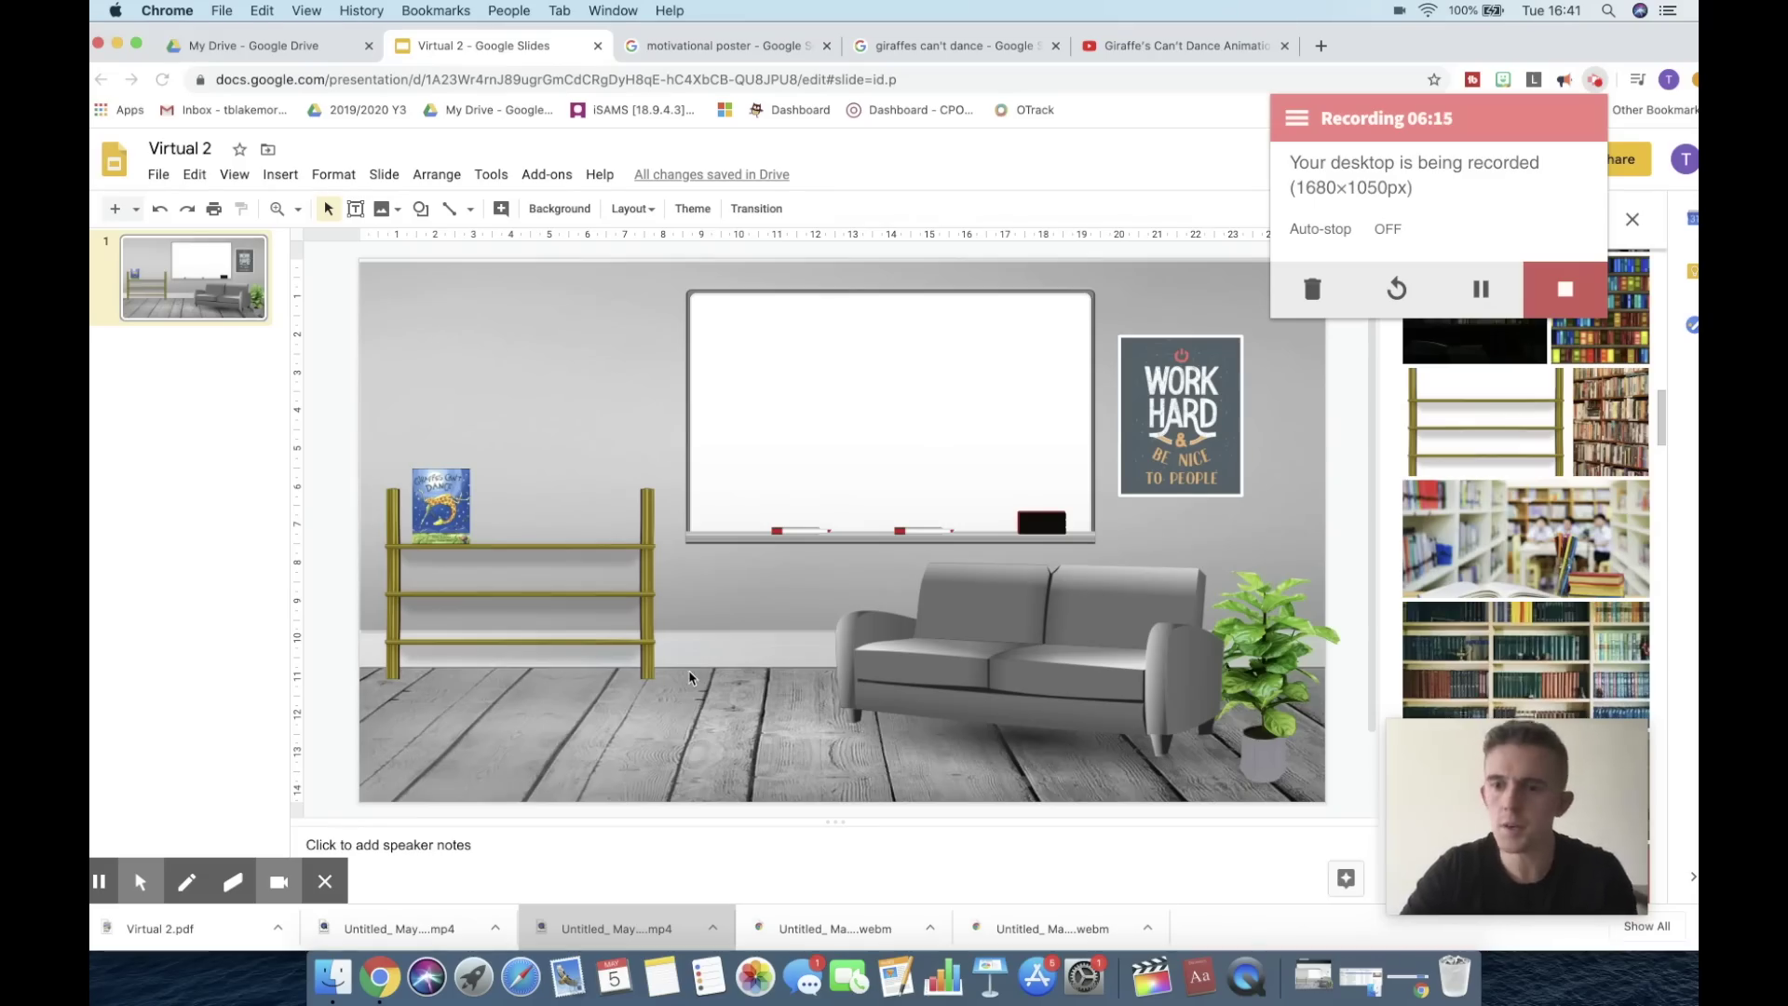
Step: Bring the potted plant to the front, in front of the sofa
left_click(1170, 541)
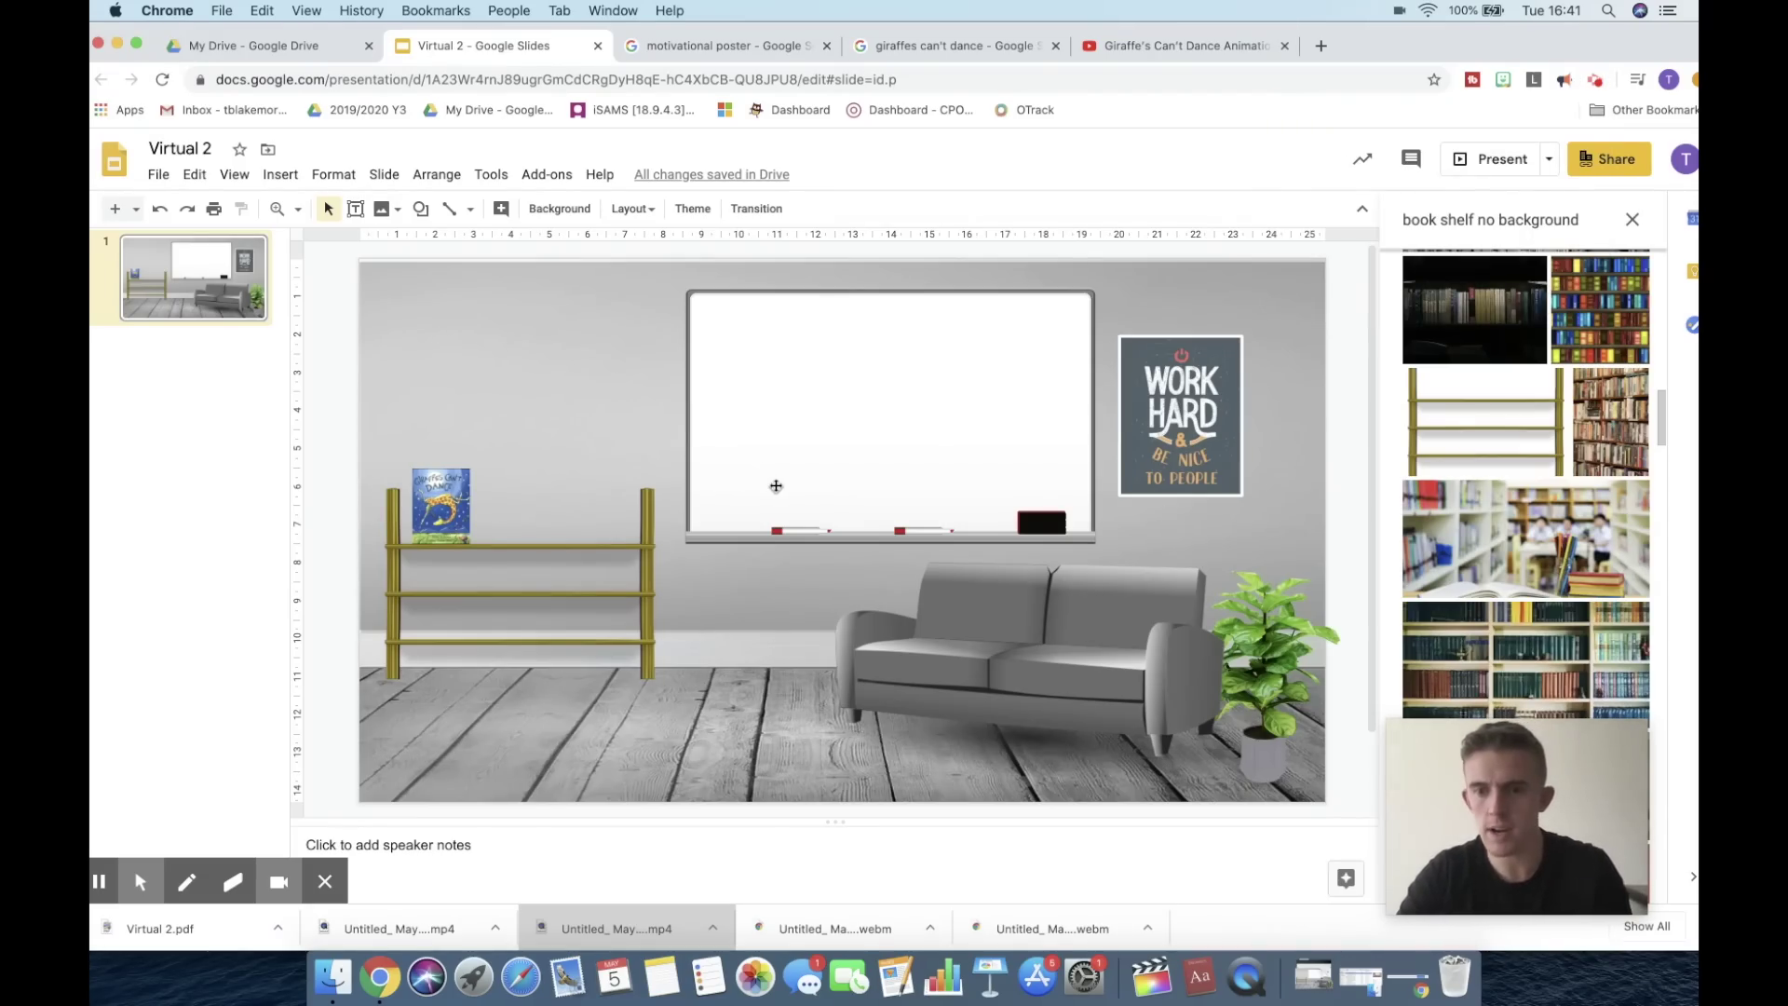
left_click(1247, 651)
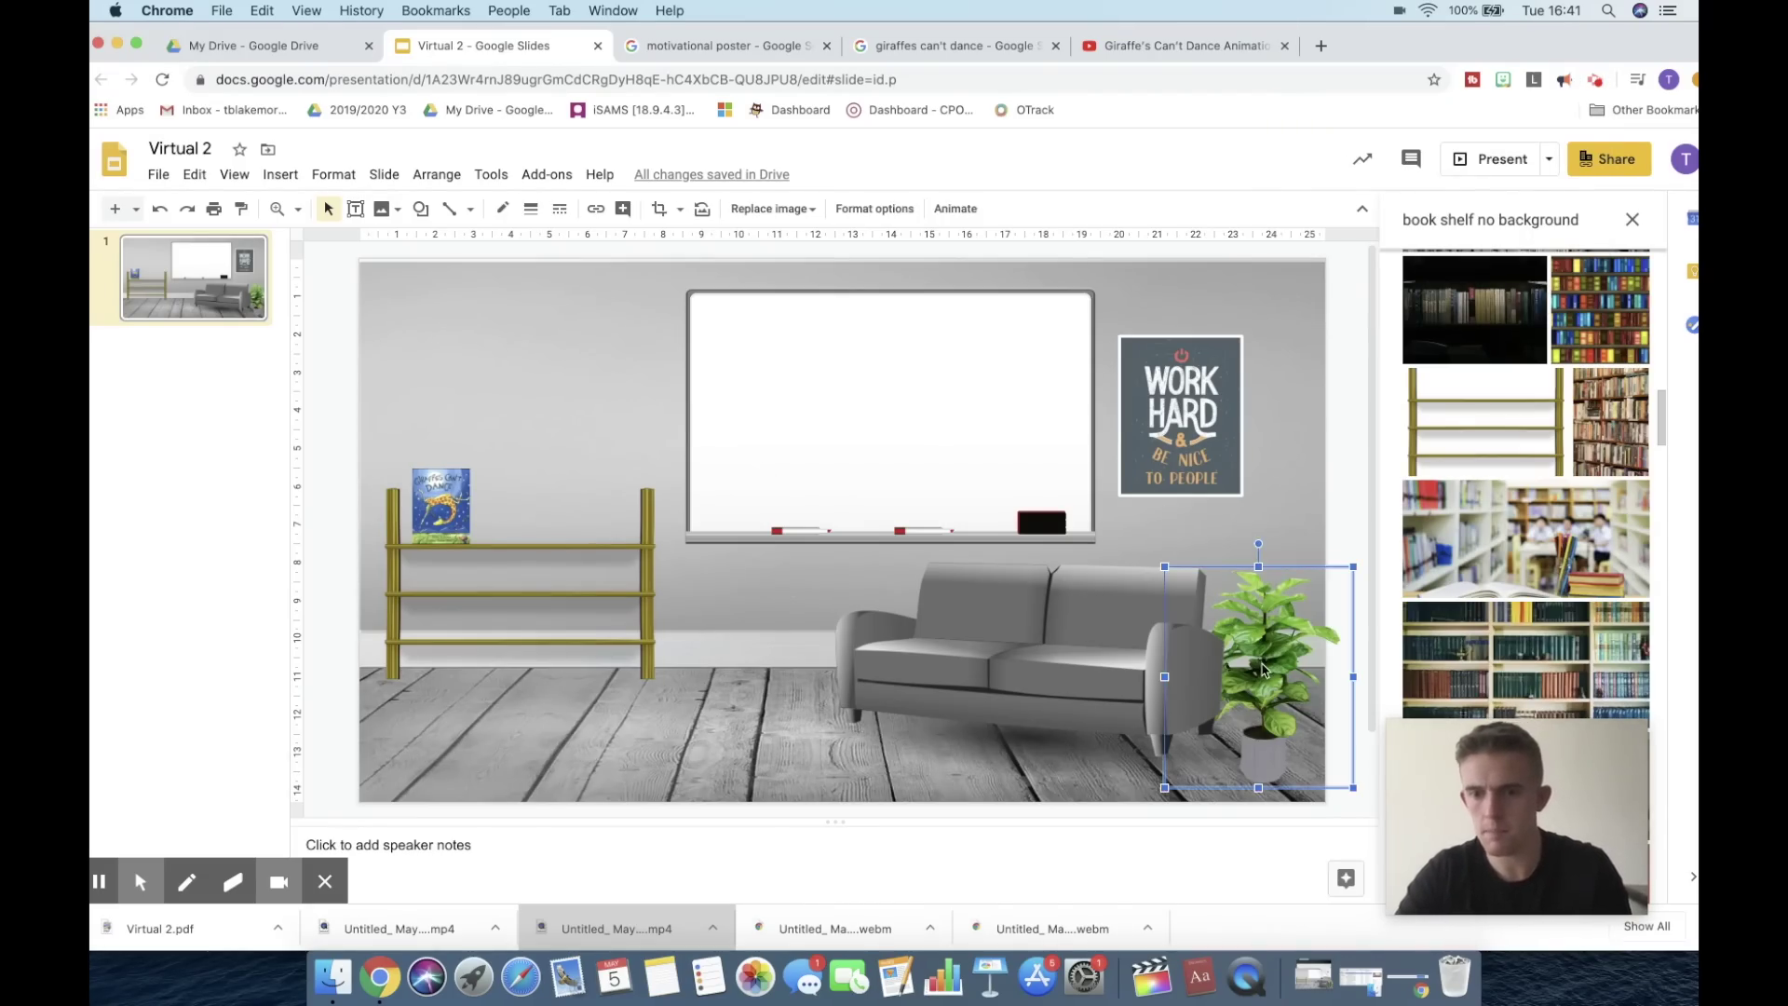
right_click(1262, 667)
mouse_move(1327, 475)
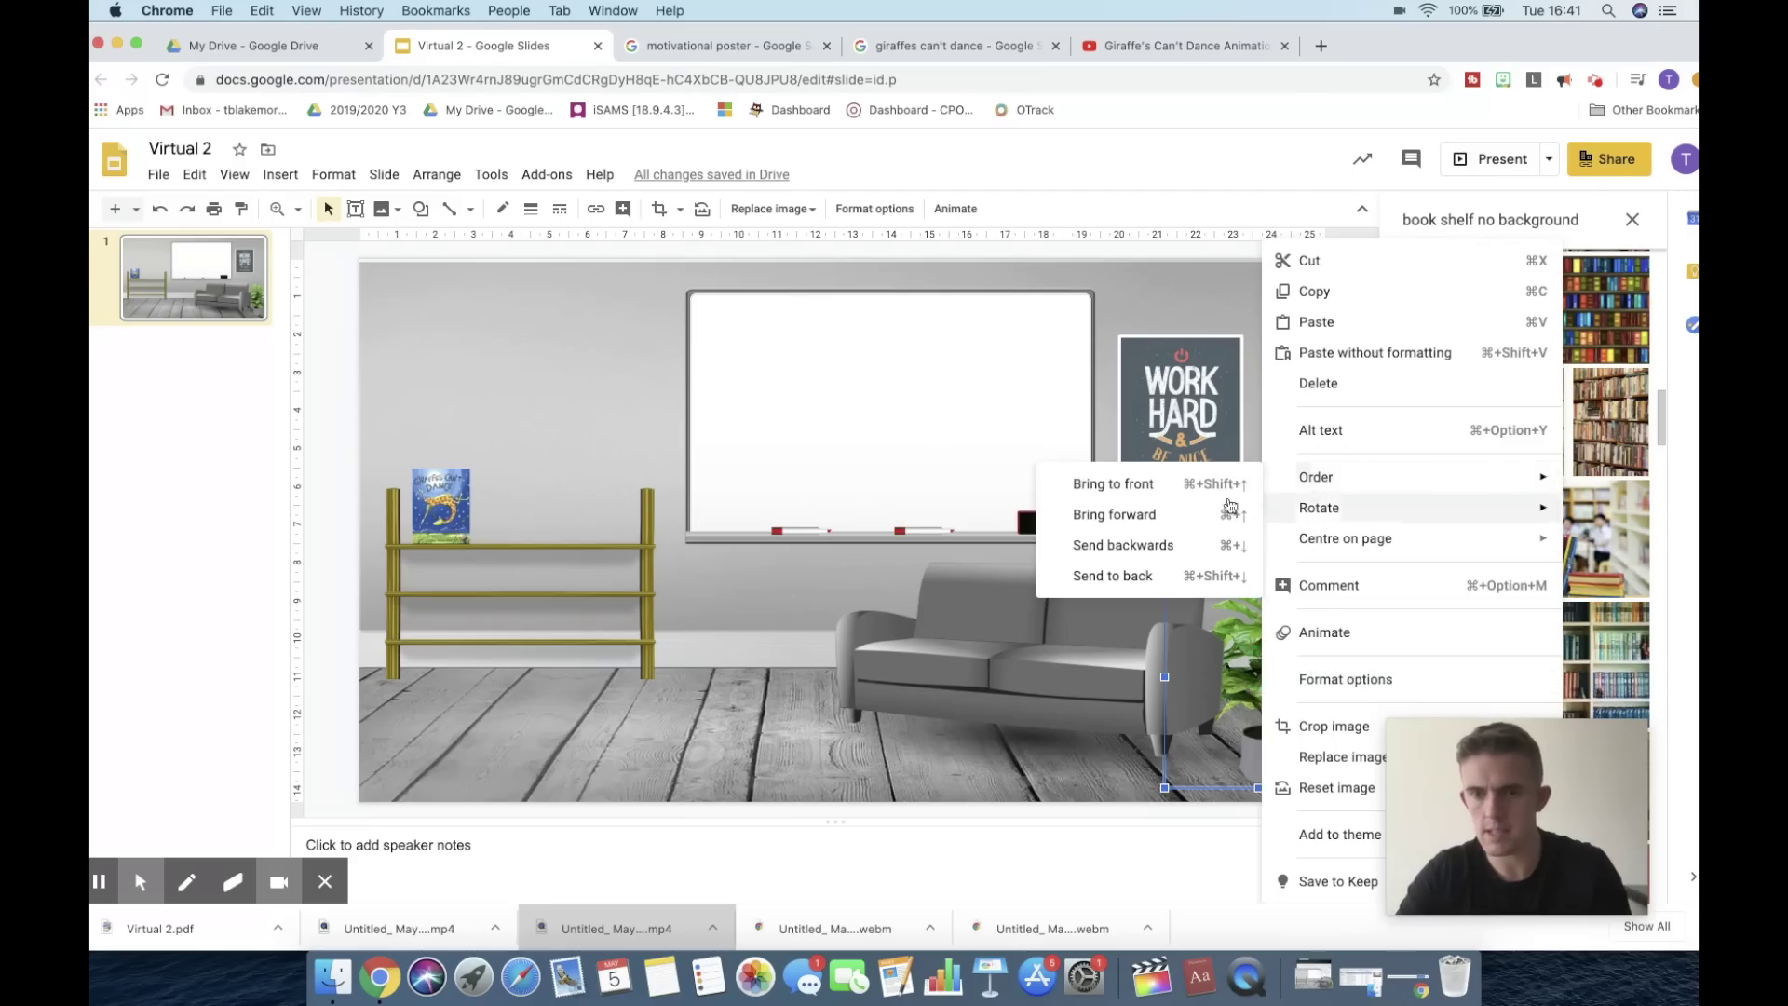
left_click(1180, 481)
left_click(1061, 774)
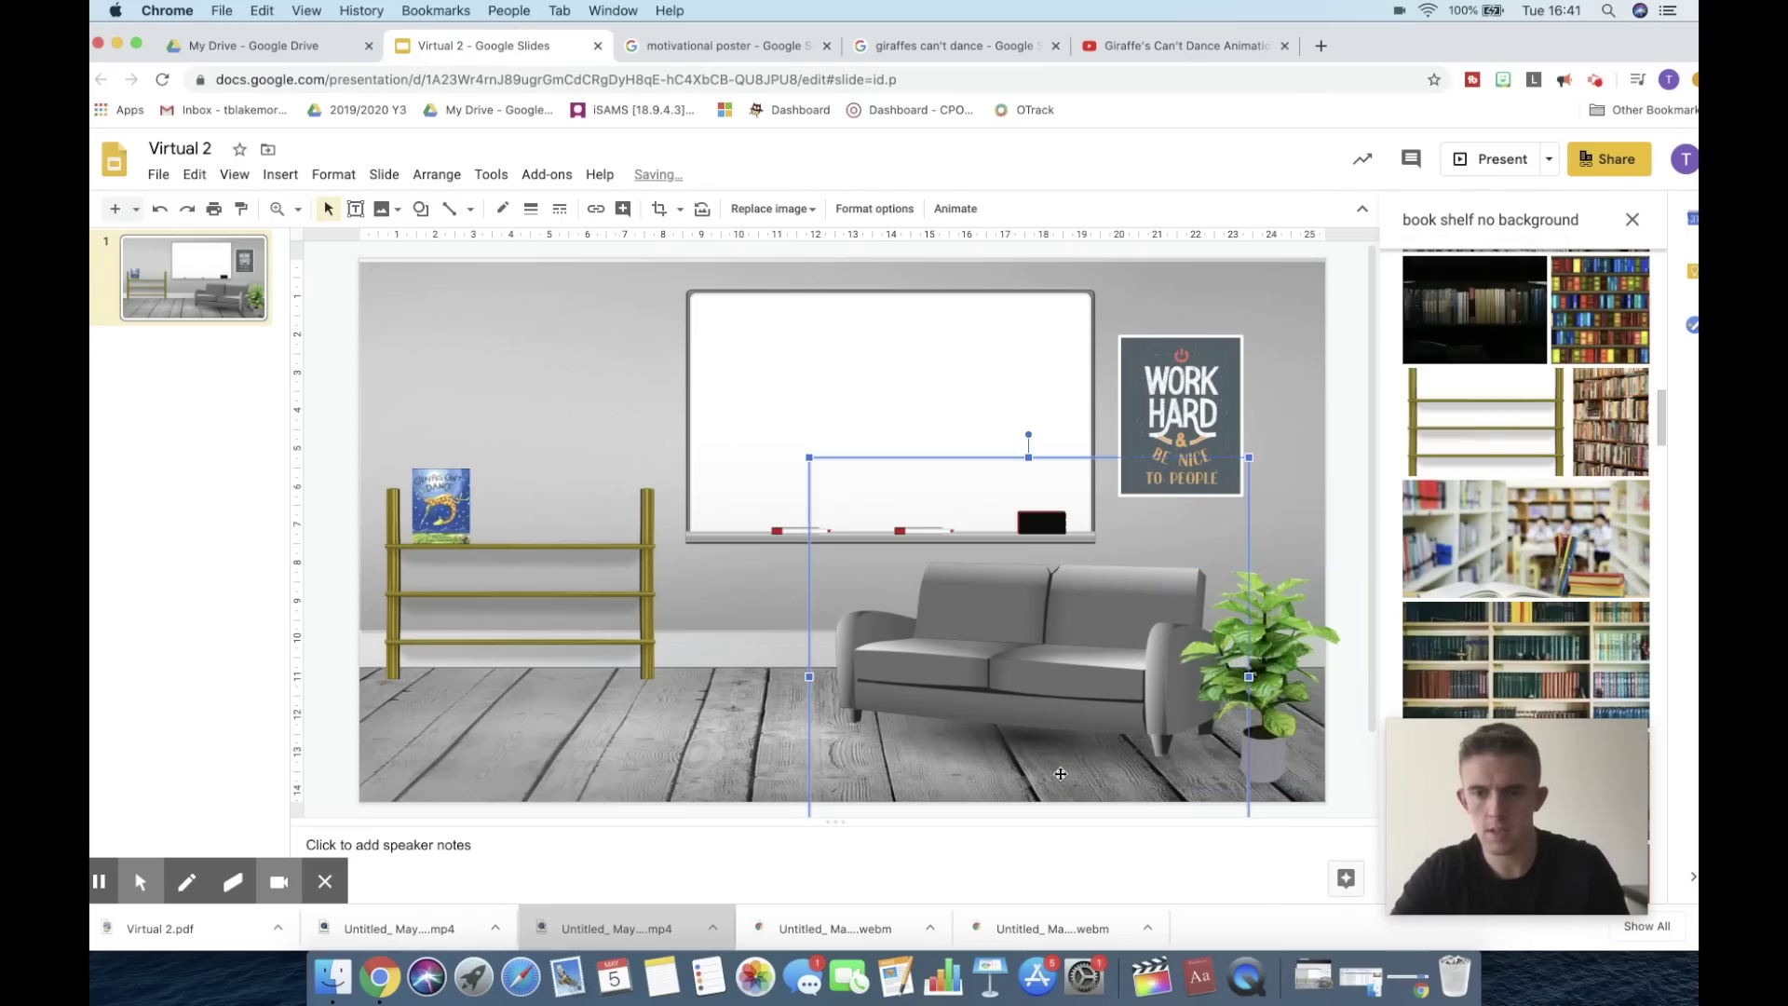
Step: Start a link on the Giraffes Can't Dance book cover, fetching the YouTube video
left_click(440, 512)
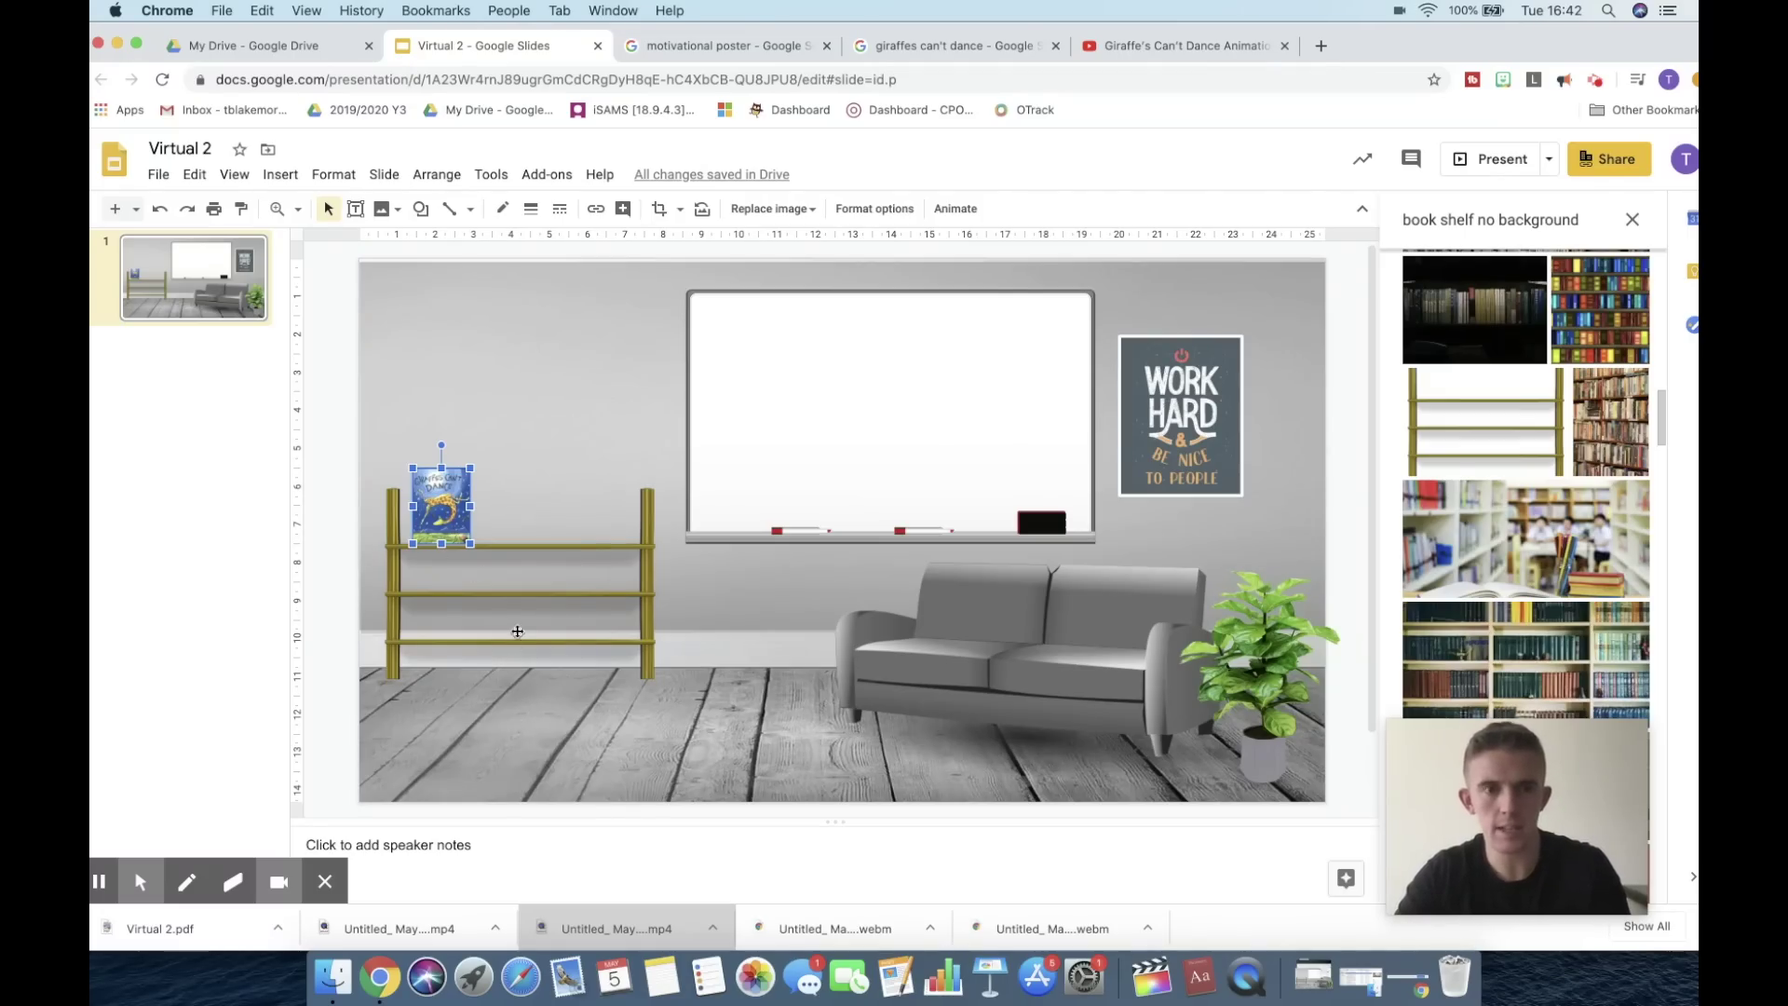
left_click(281, 176)
left_click(329, 611)
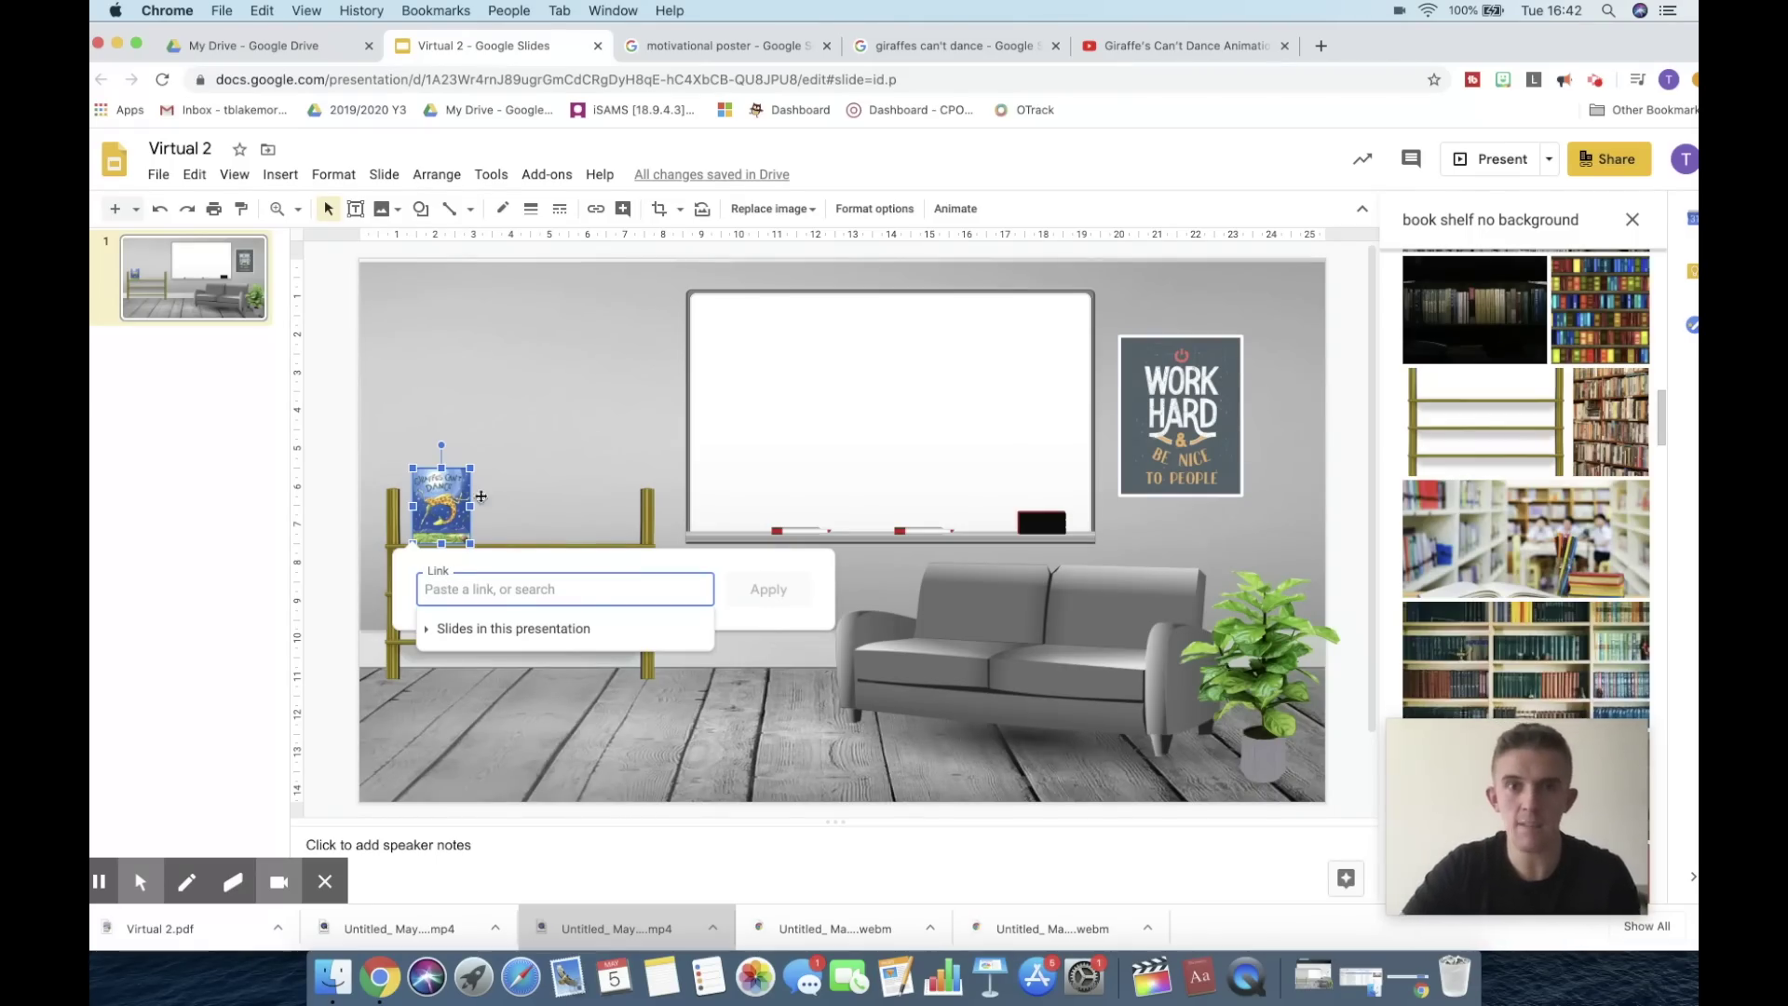
left_click(1124, 49)
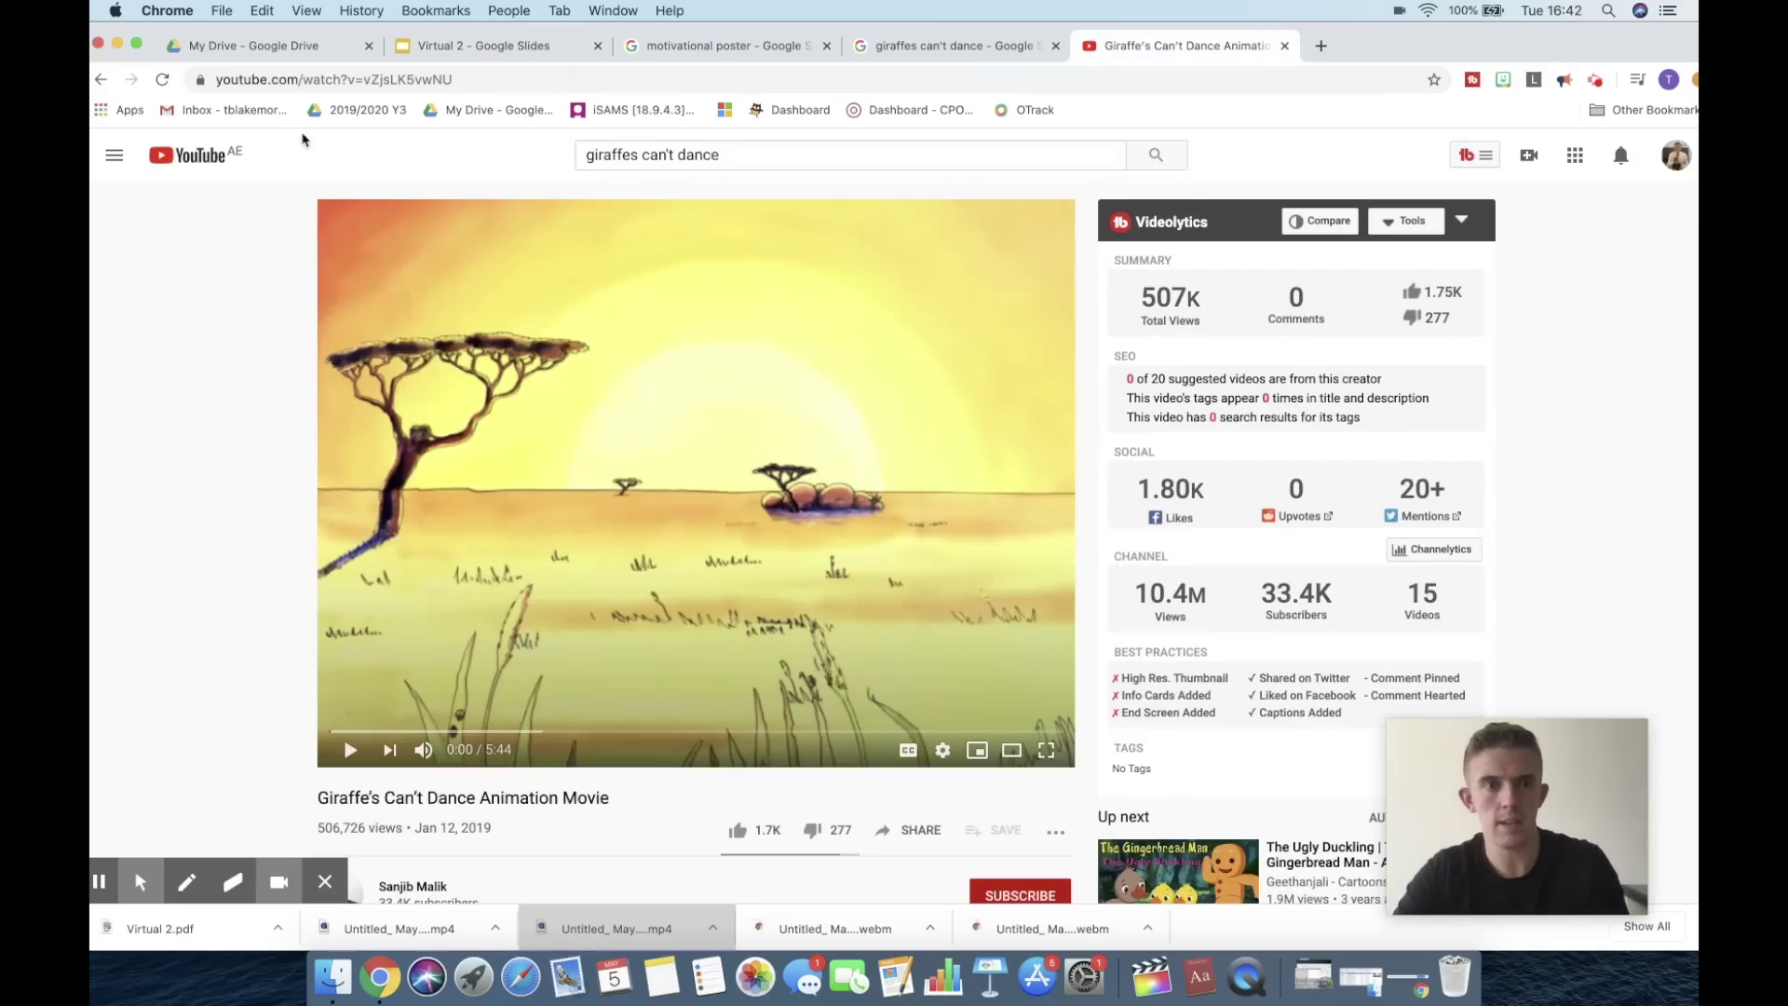
Step: Copy the Giraffe's Can't Dance YouTube video's URL and return to the Virtual 2 slide
left_click(300, 83)
key("super+c")
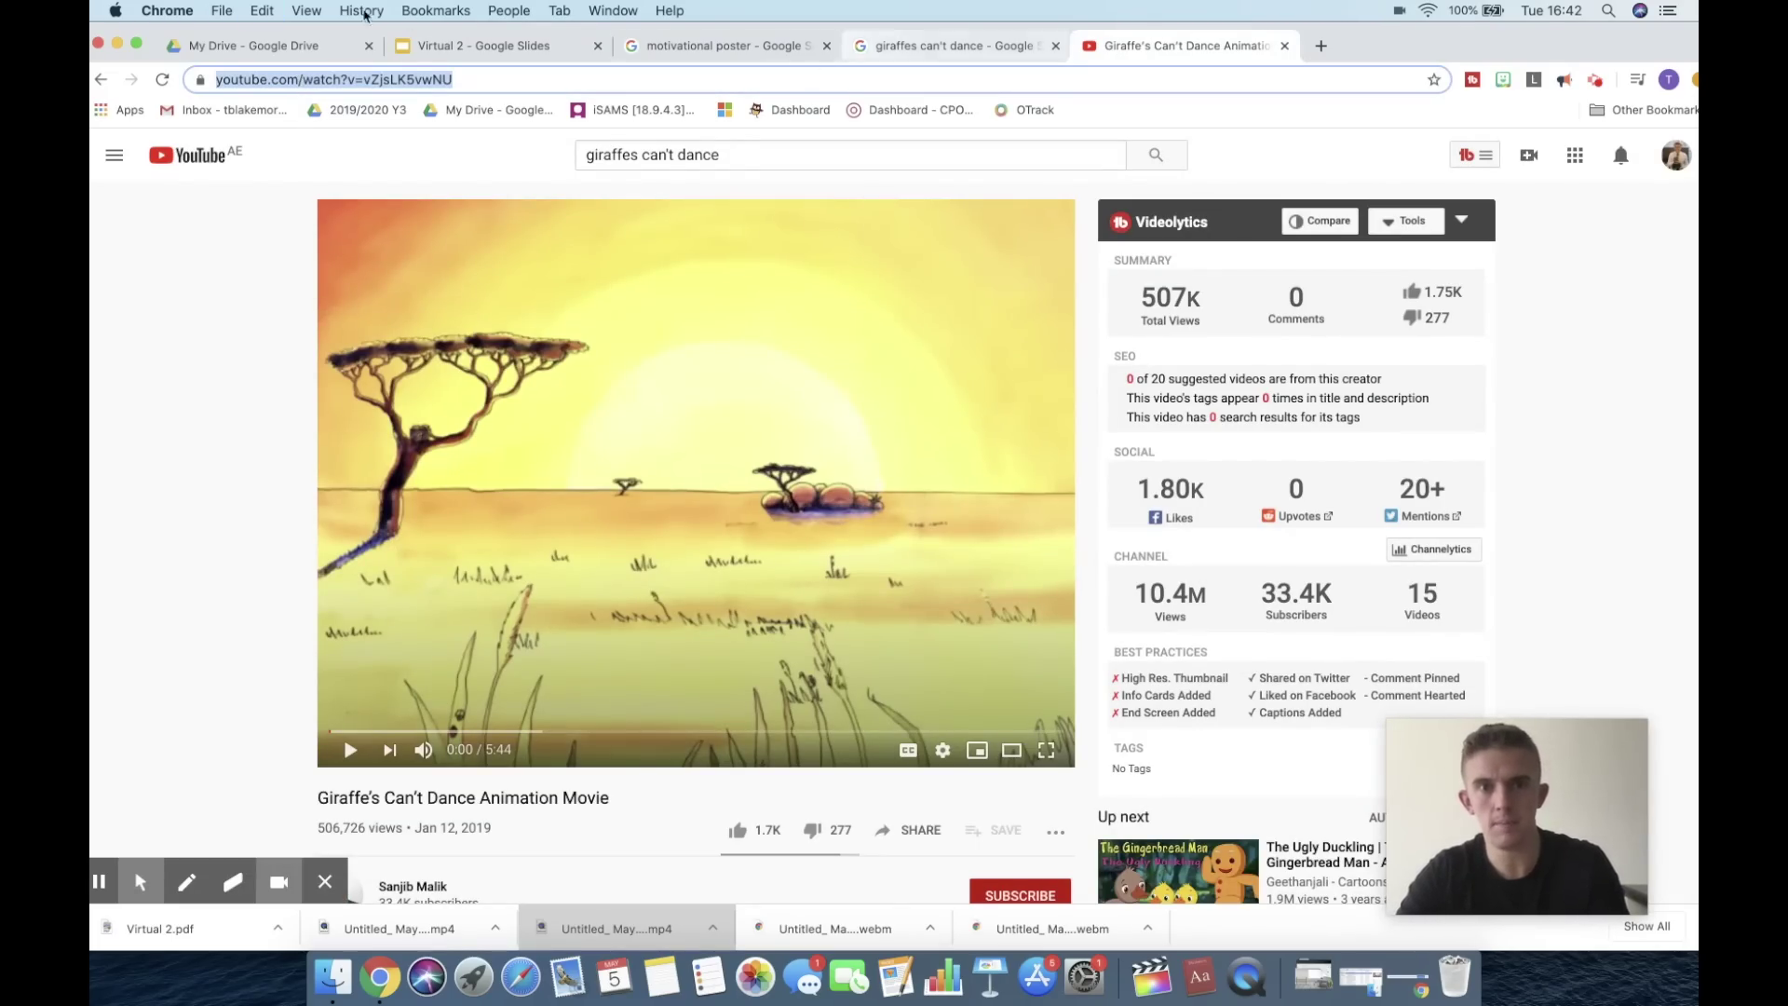
right_click(392, 85)
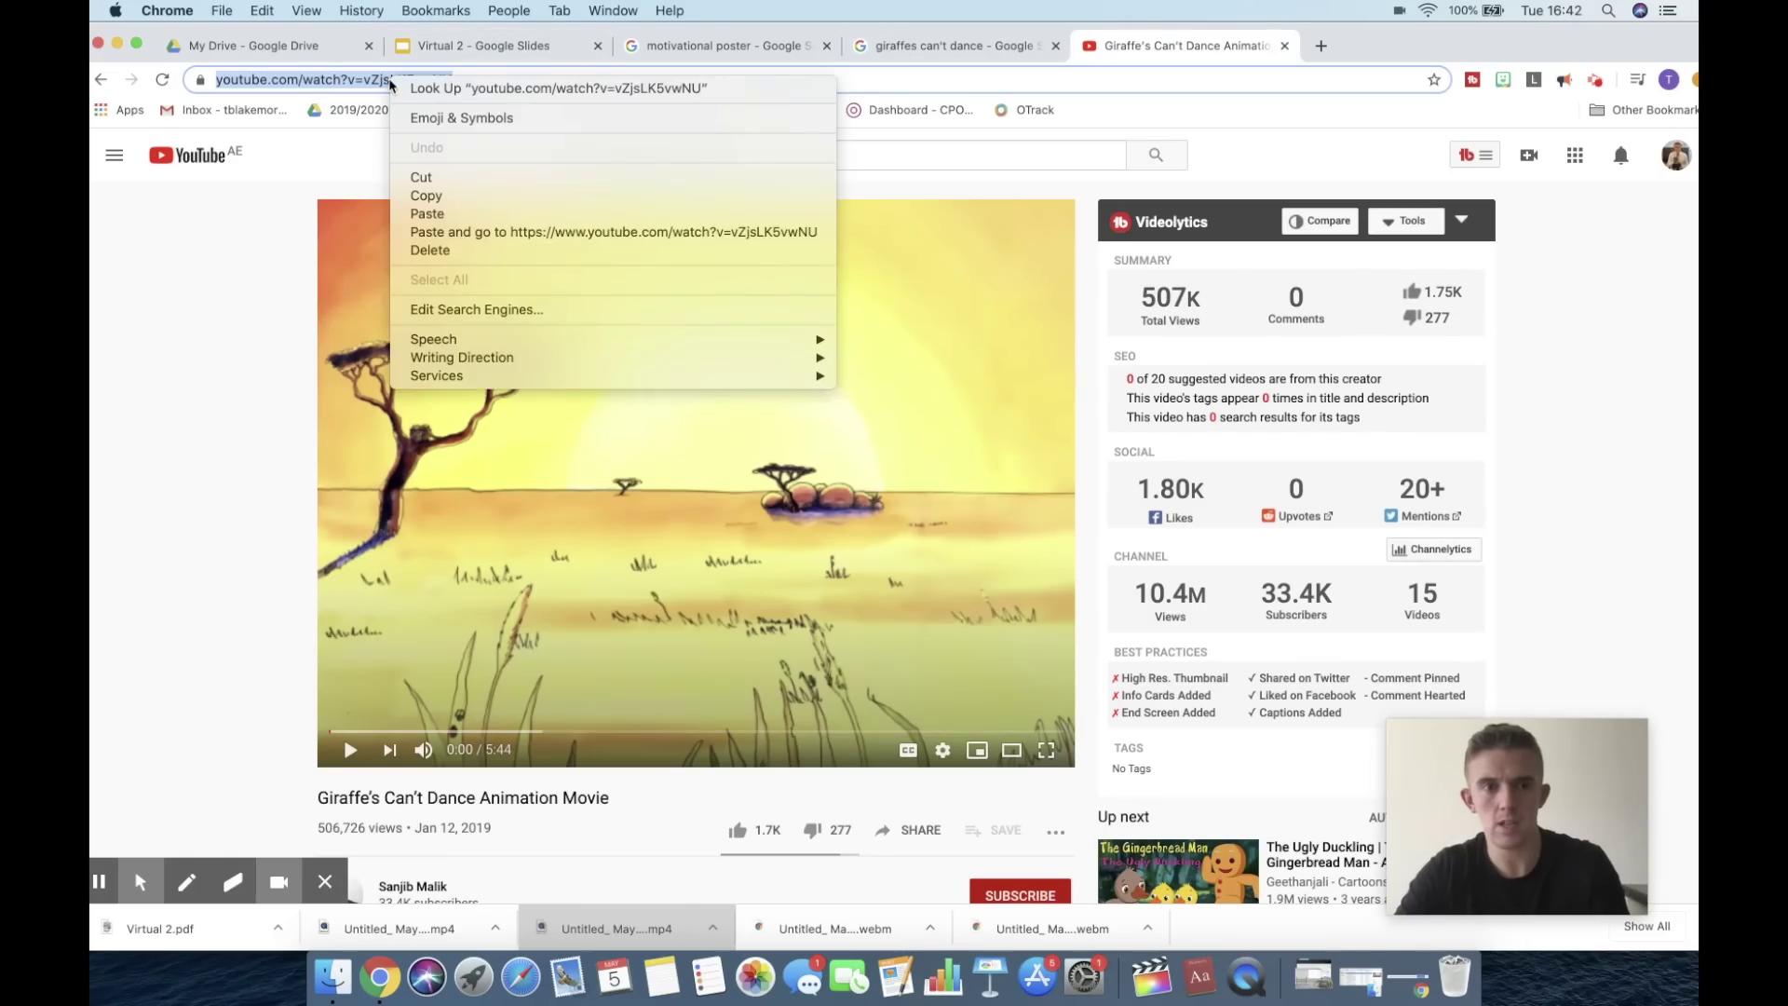
left_click(454, 49)
left_click(453, 50)
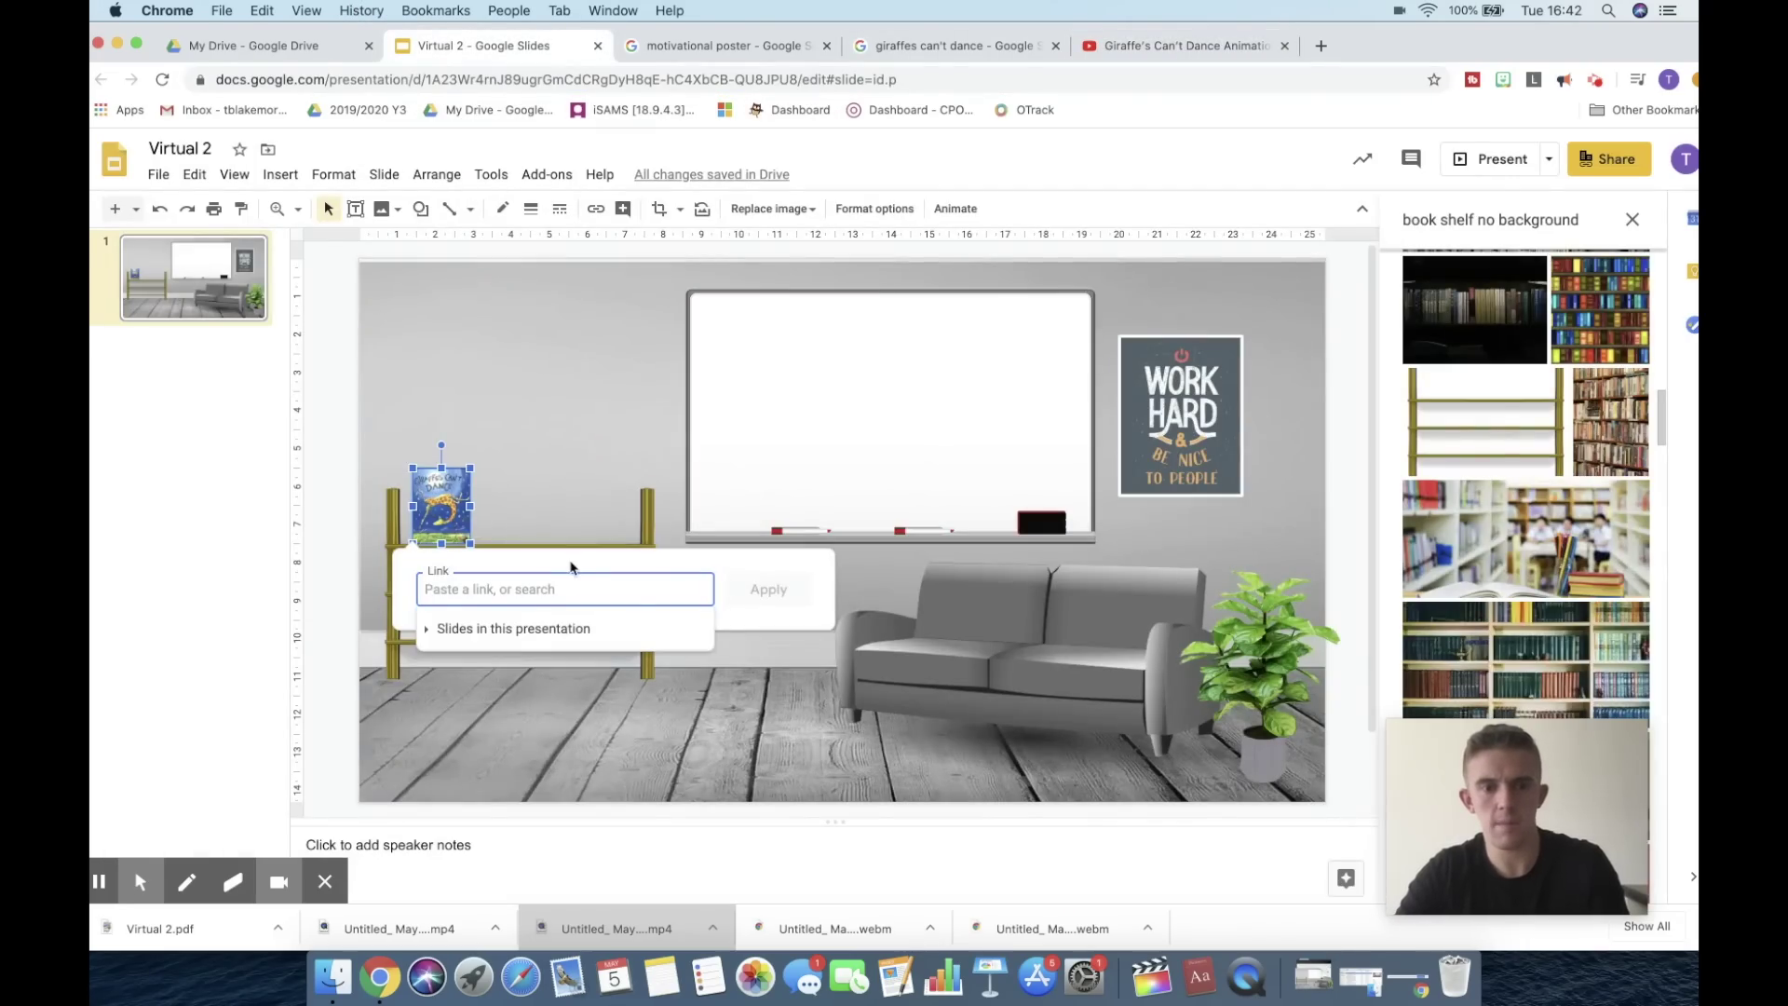
Step: Link the giraffe book image to the copied YouTube video address
key("super+v")
left_click(760, 589)
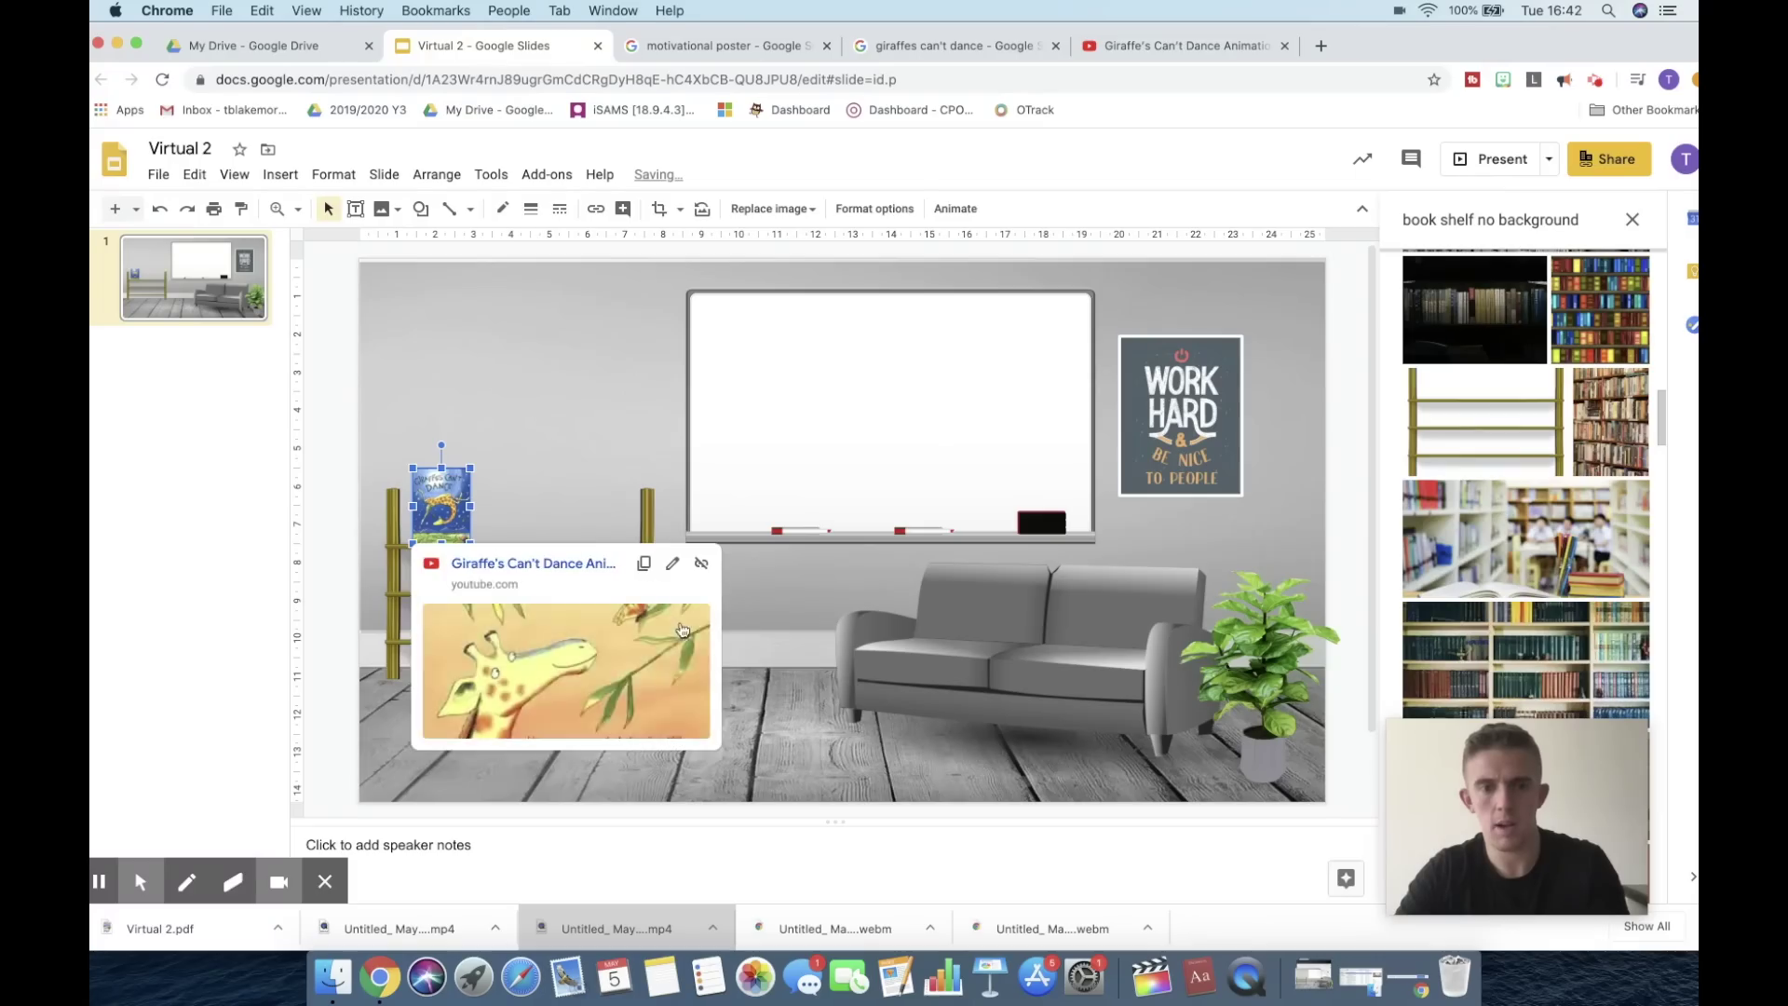
left_click(795, 633)
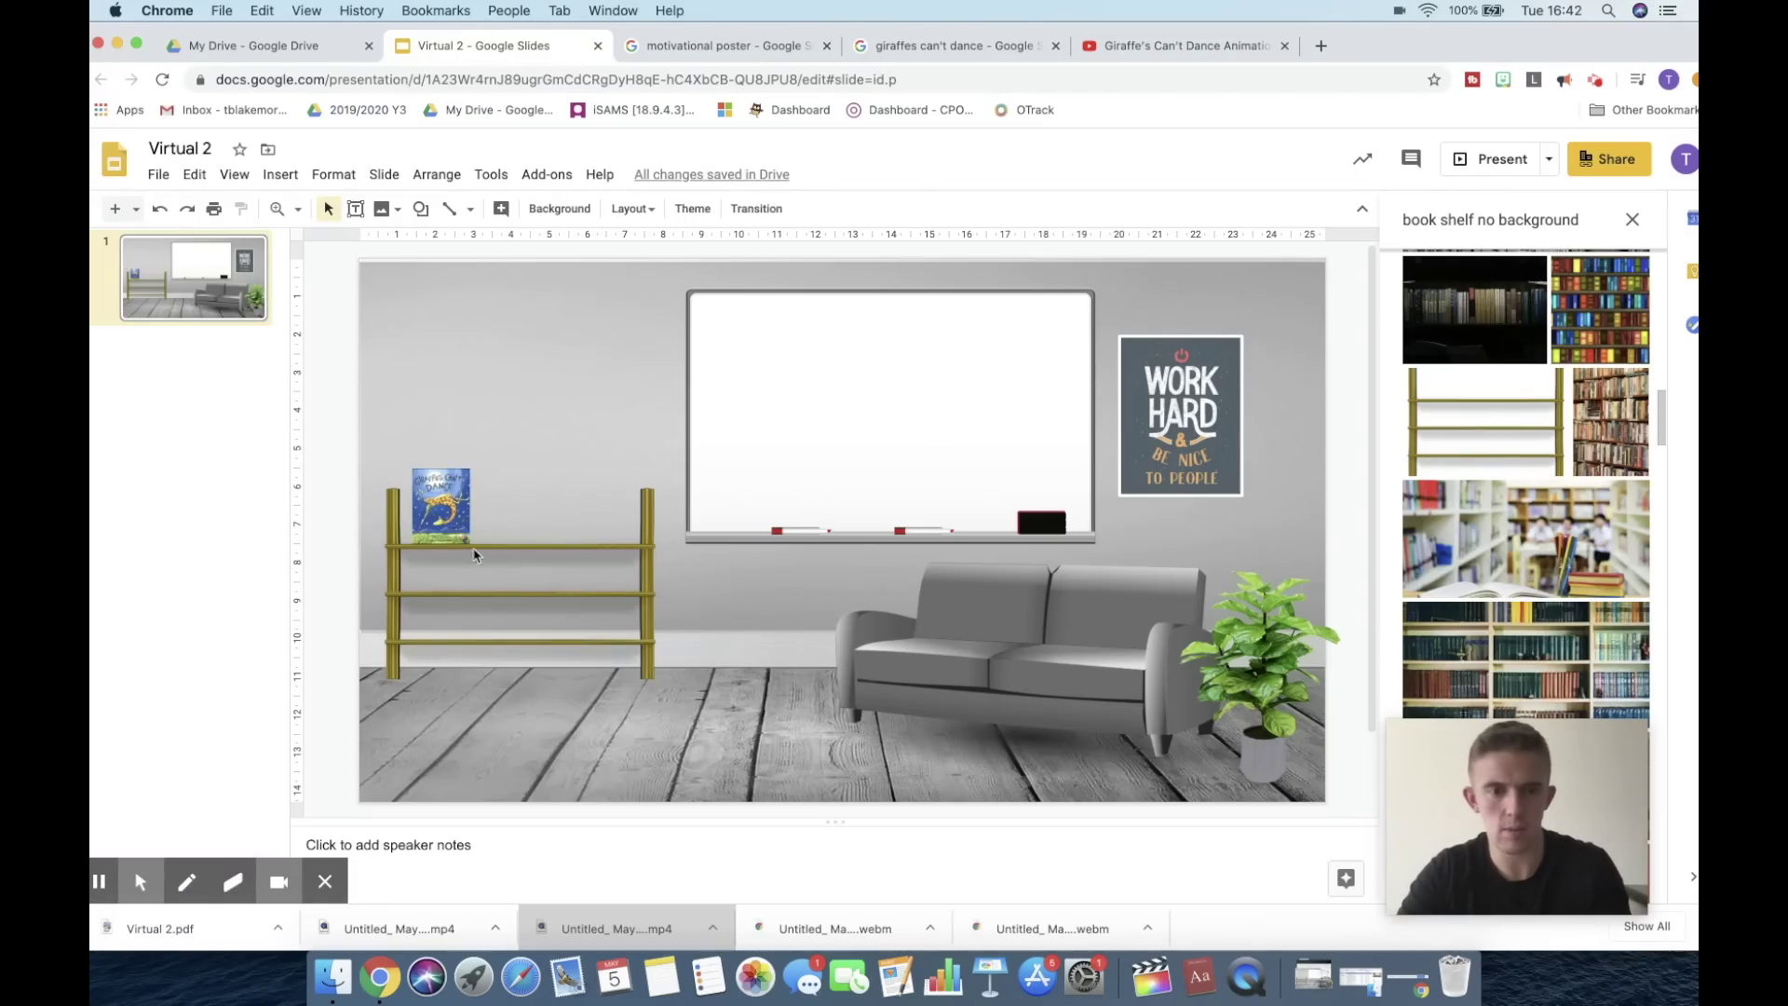
Step: Crop the giraffe book image, trimming a little off its bottom edge
left_click(459, 506)
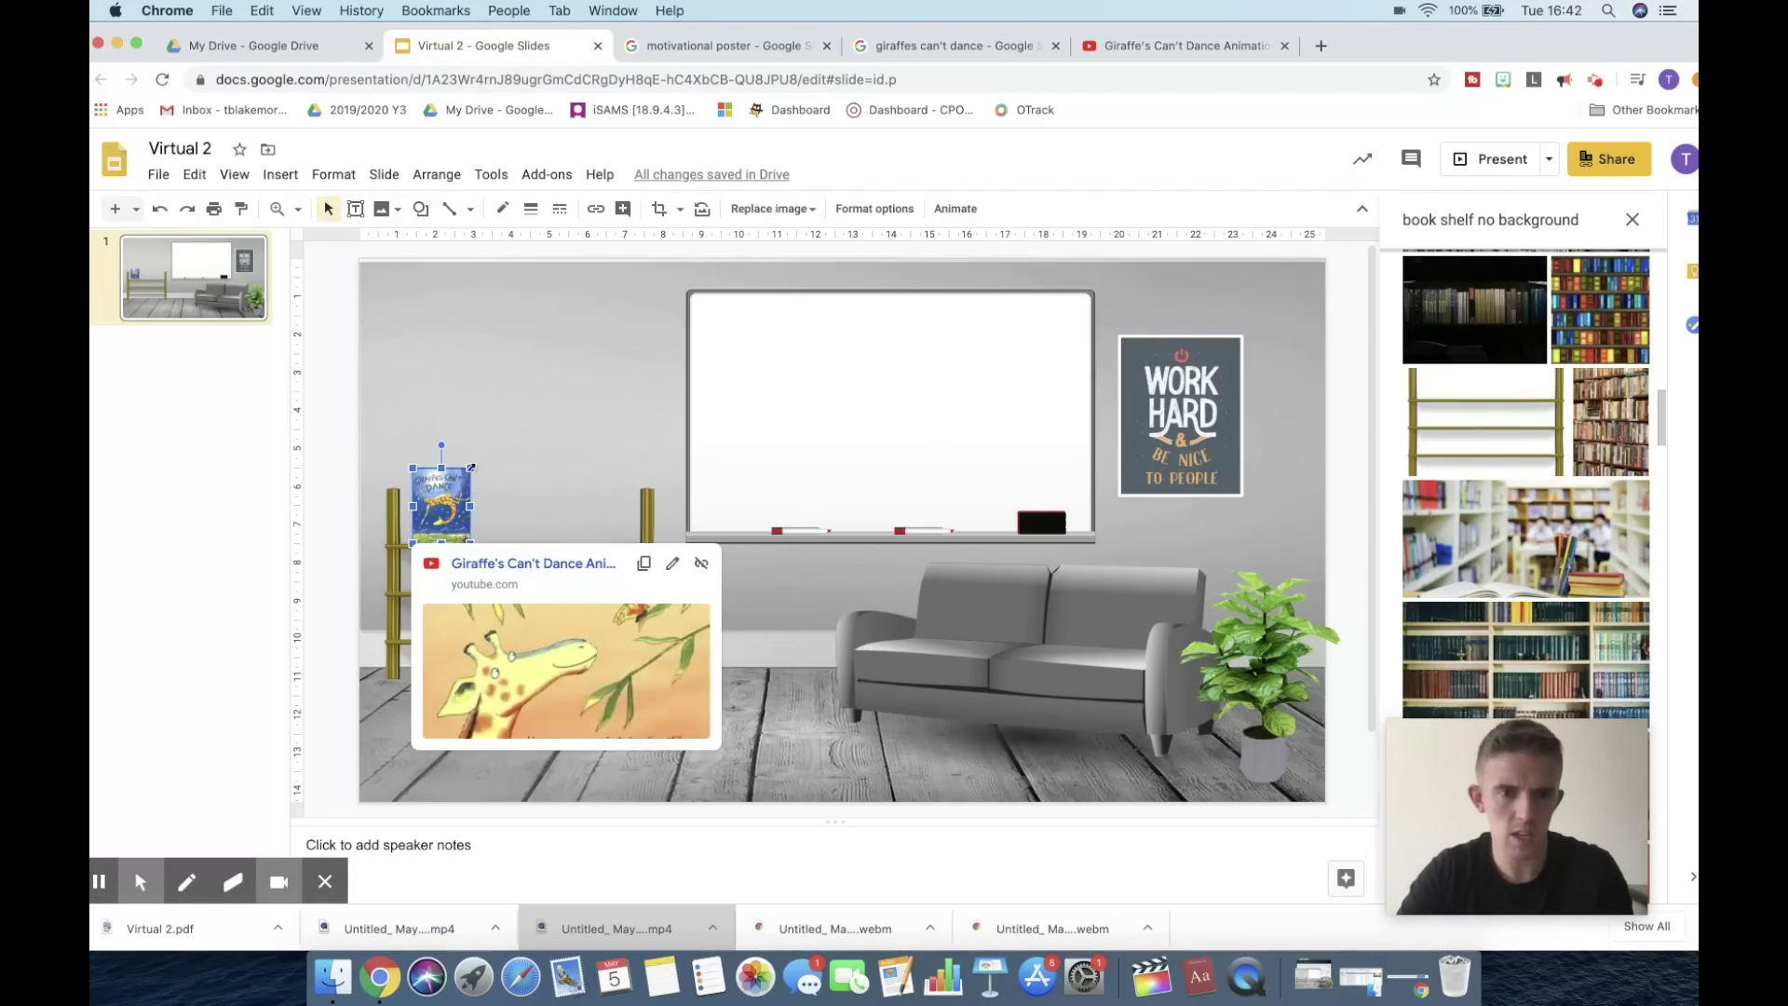
right_click(465, 488)
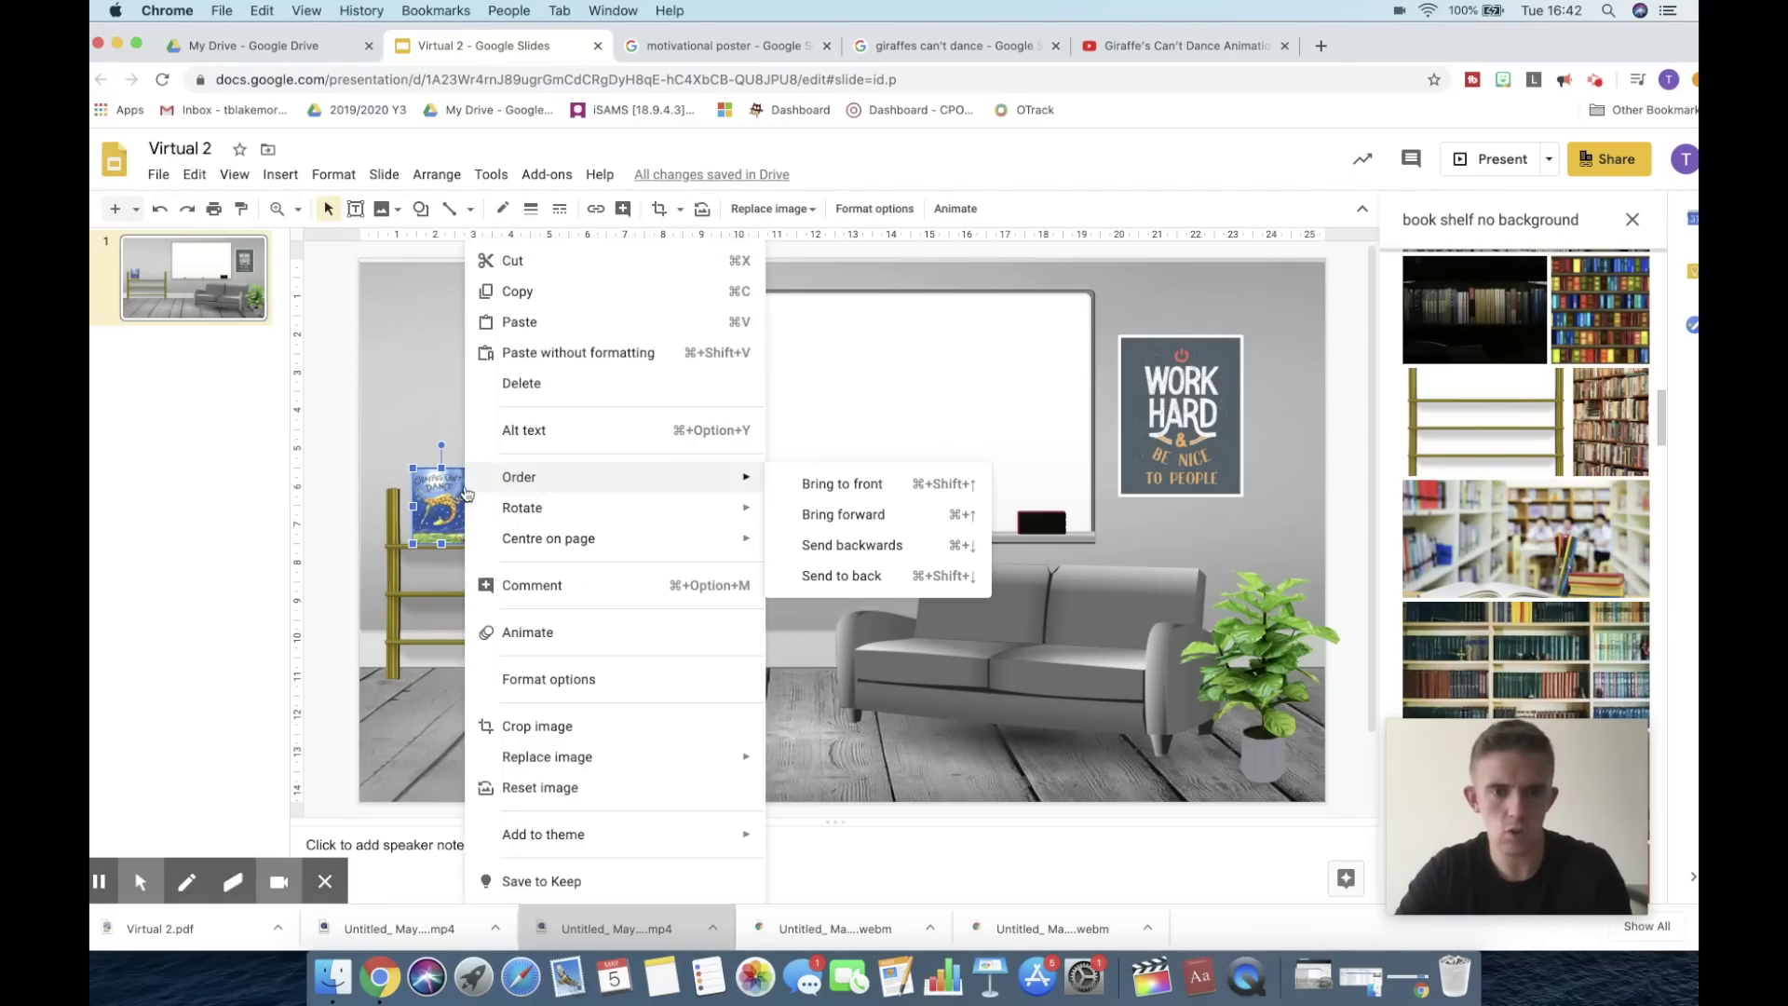
left_click(533, 736)
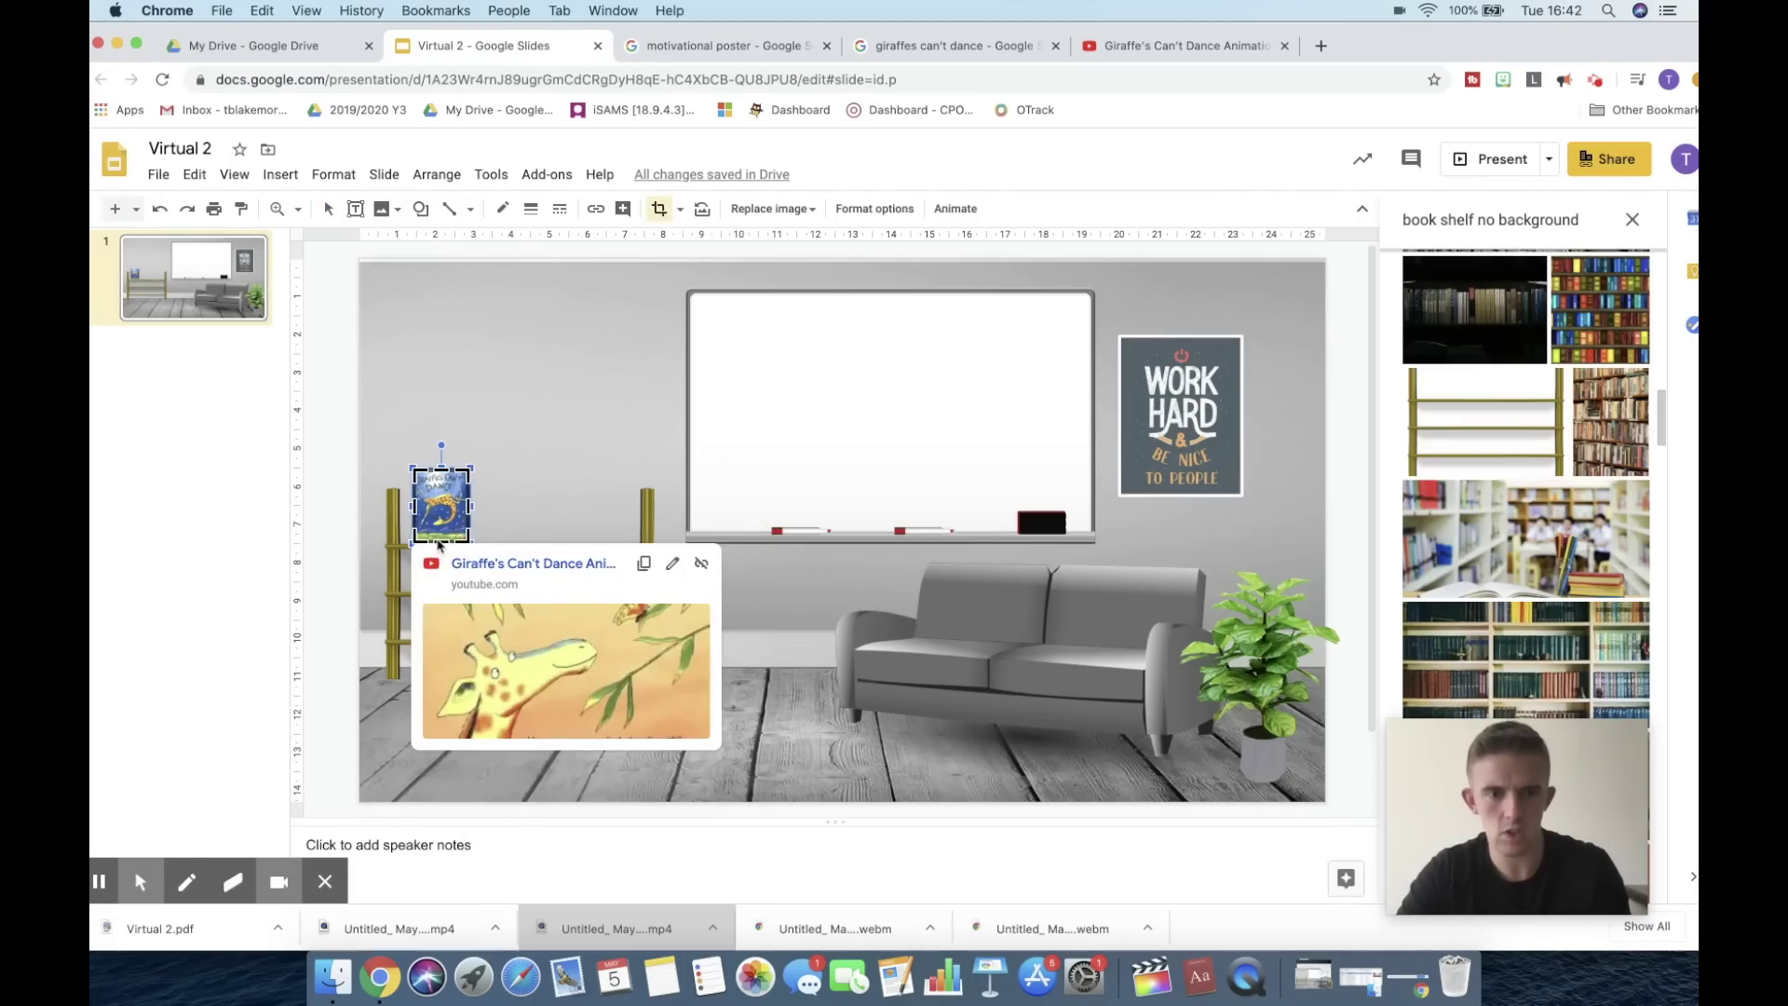
left_click(438, 542)
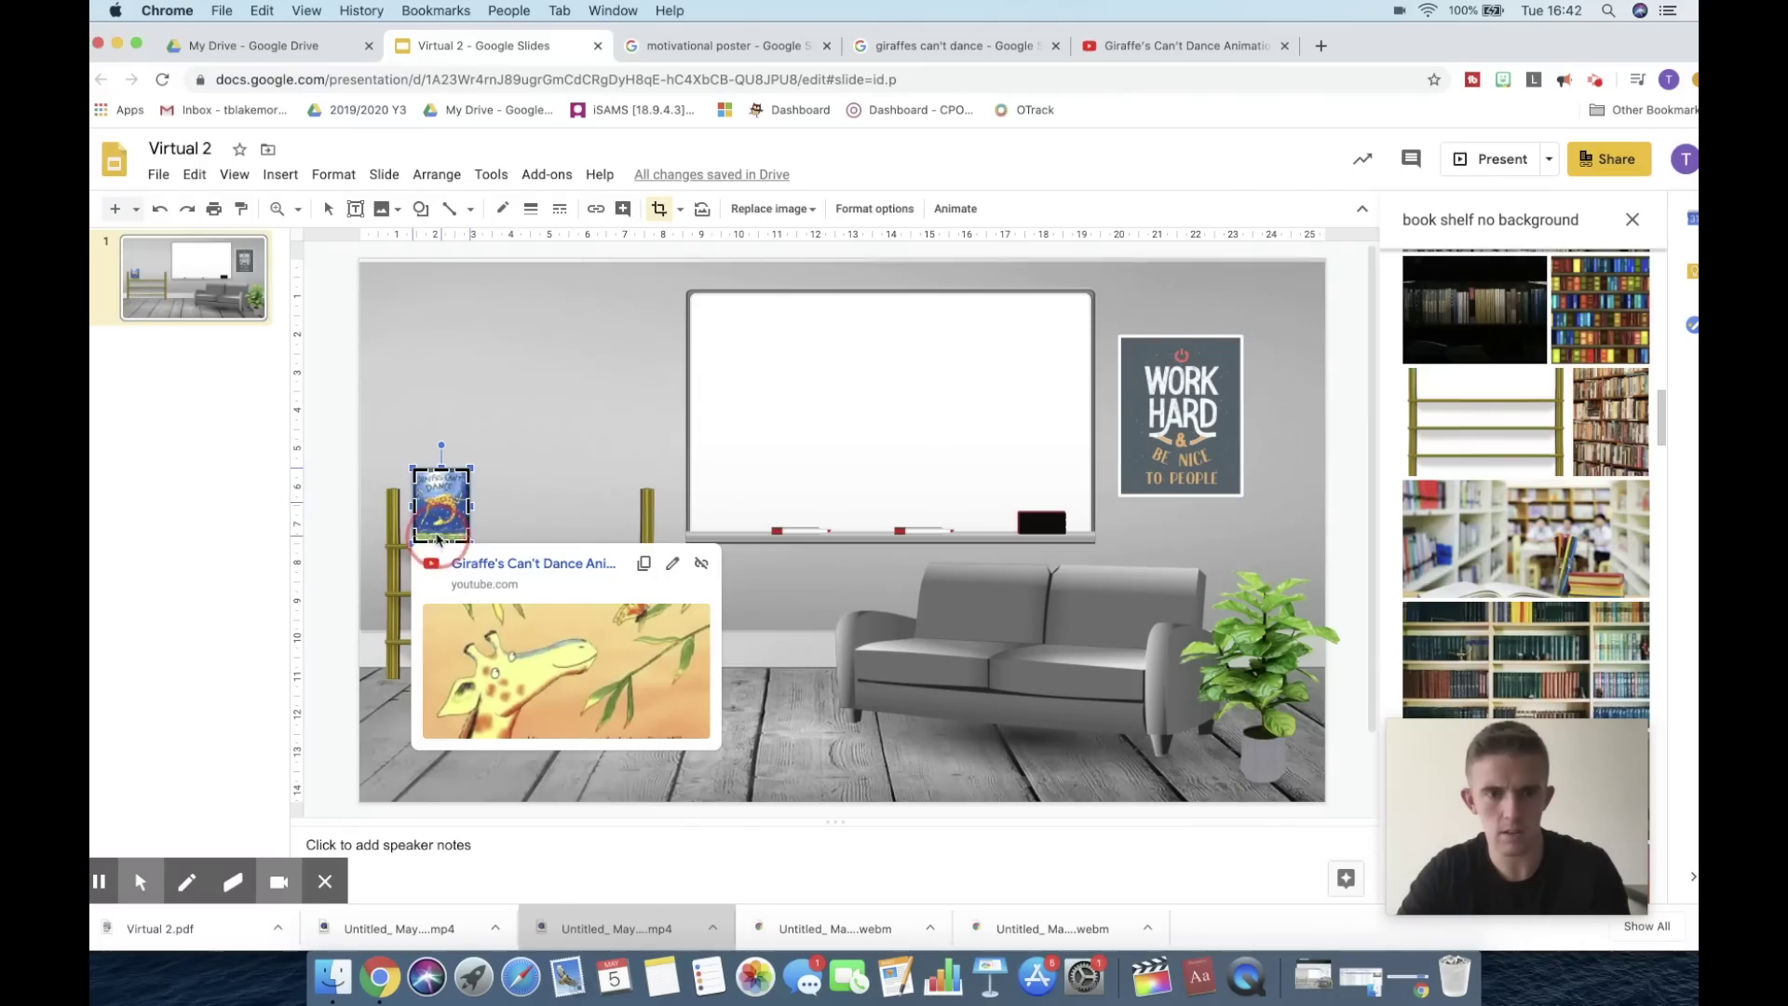
left_click_drag(438, 541, 437, 534)
left_click(563, 479)
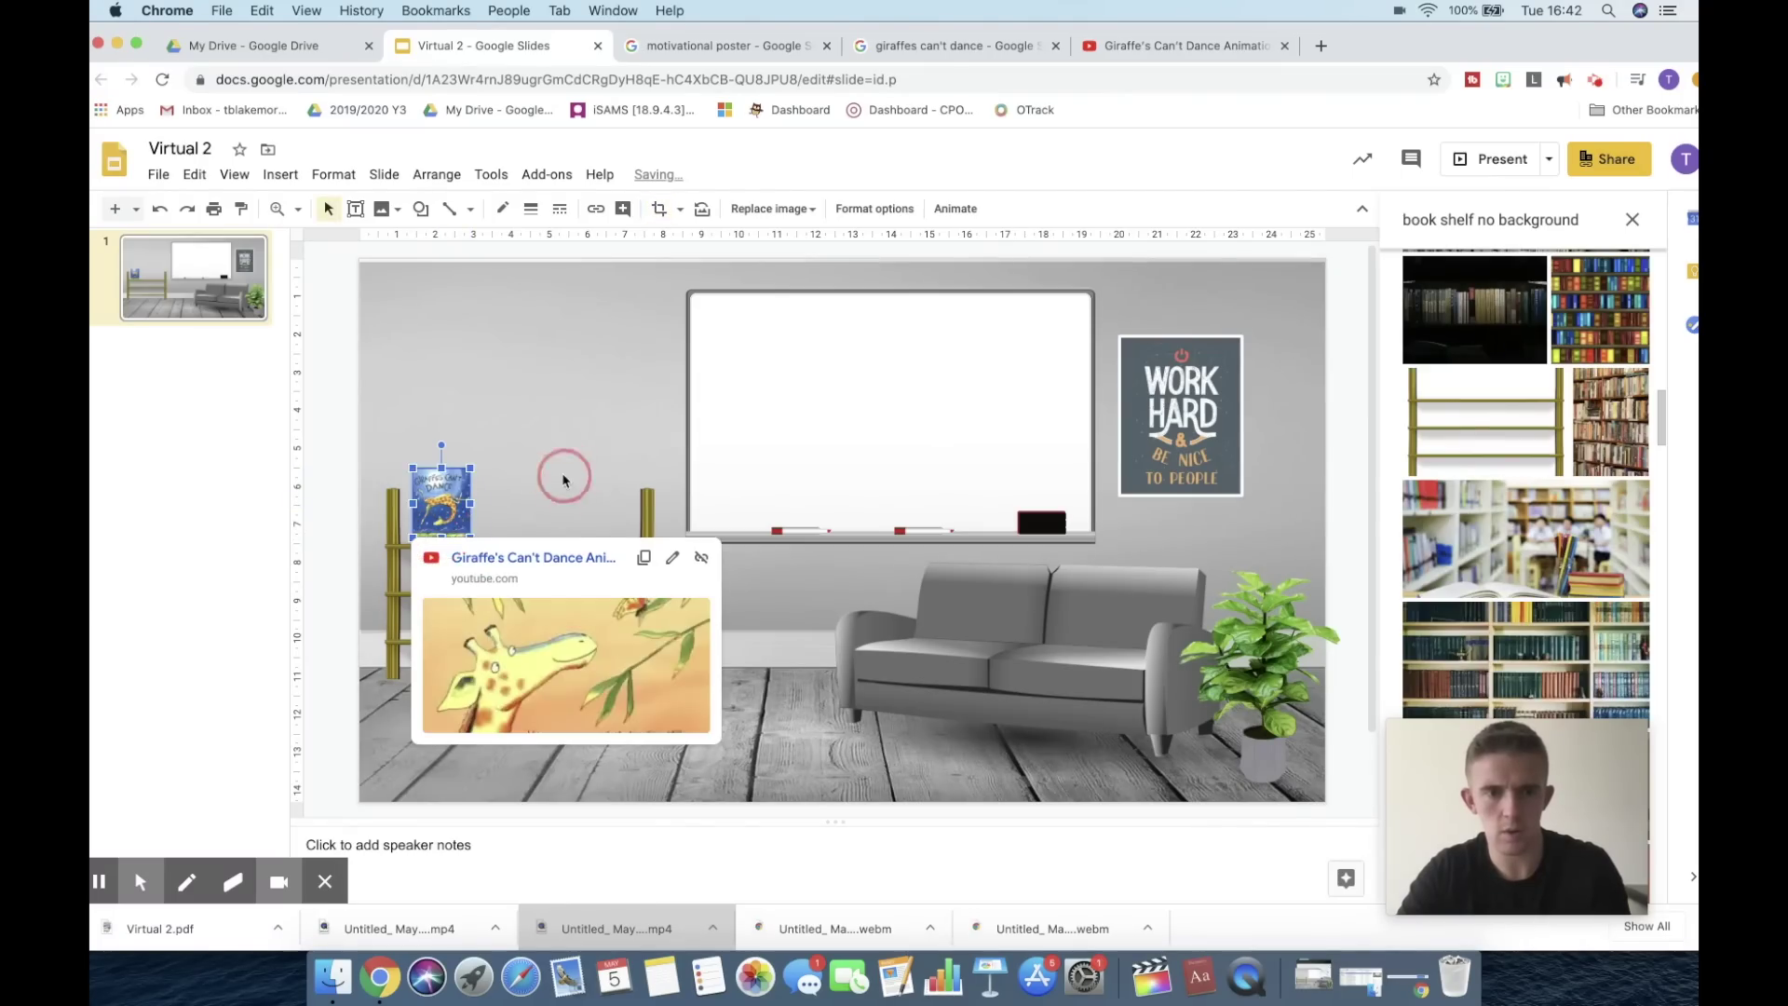
Step: Lower the giraffe book image so it sits on the shelf
left_click(740, 561)
left_click(447, 508)
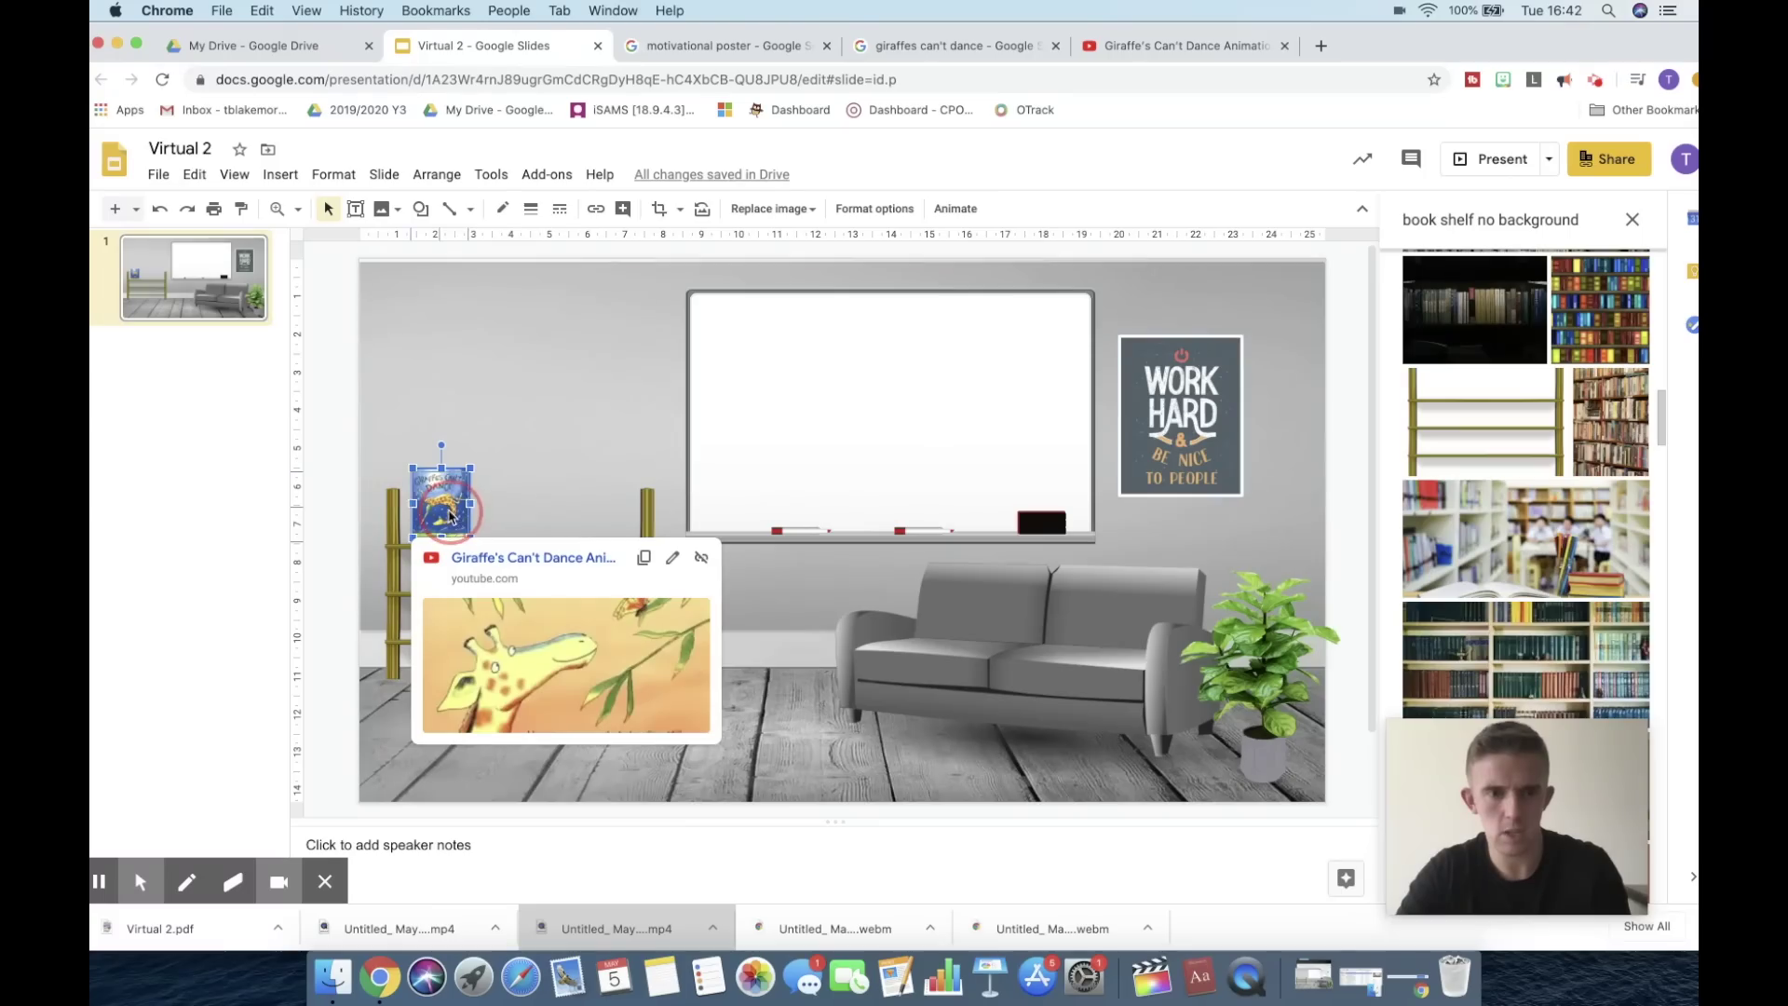
left_click_drag(449, 515, 446, 522)
left_click(905, 582)
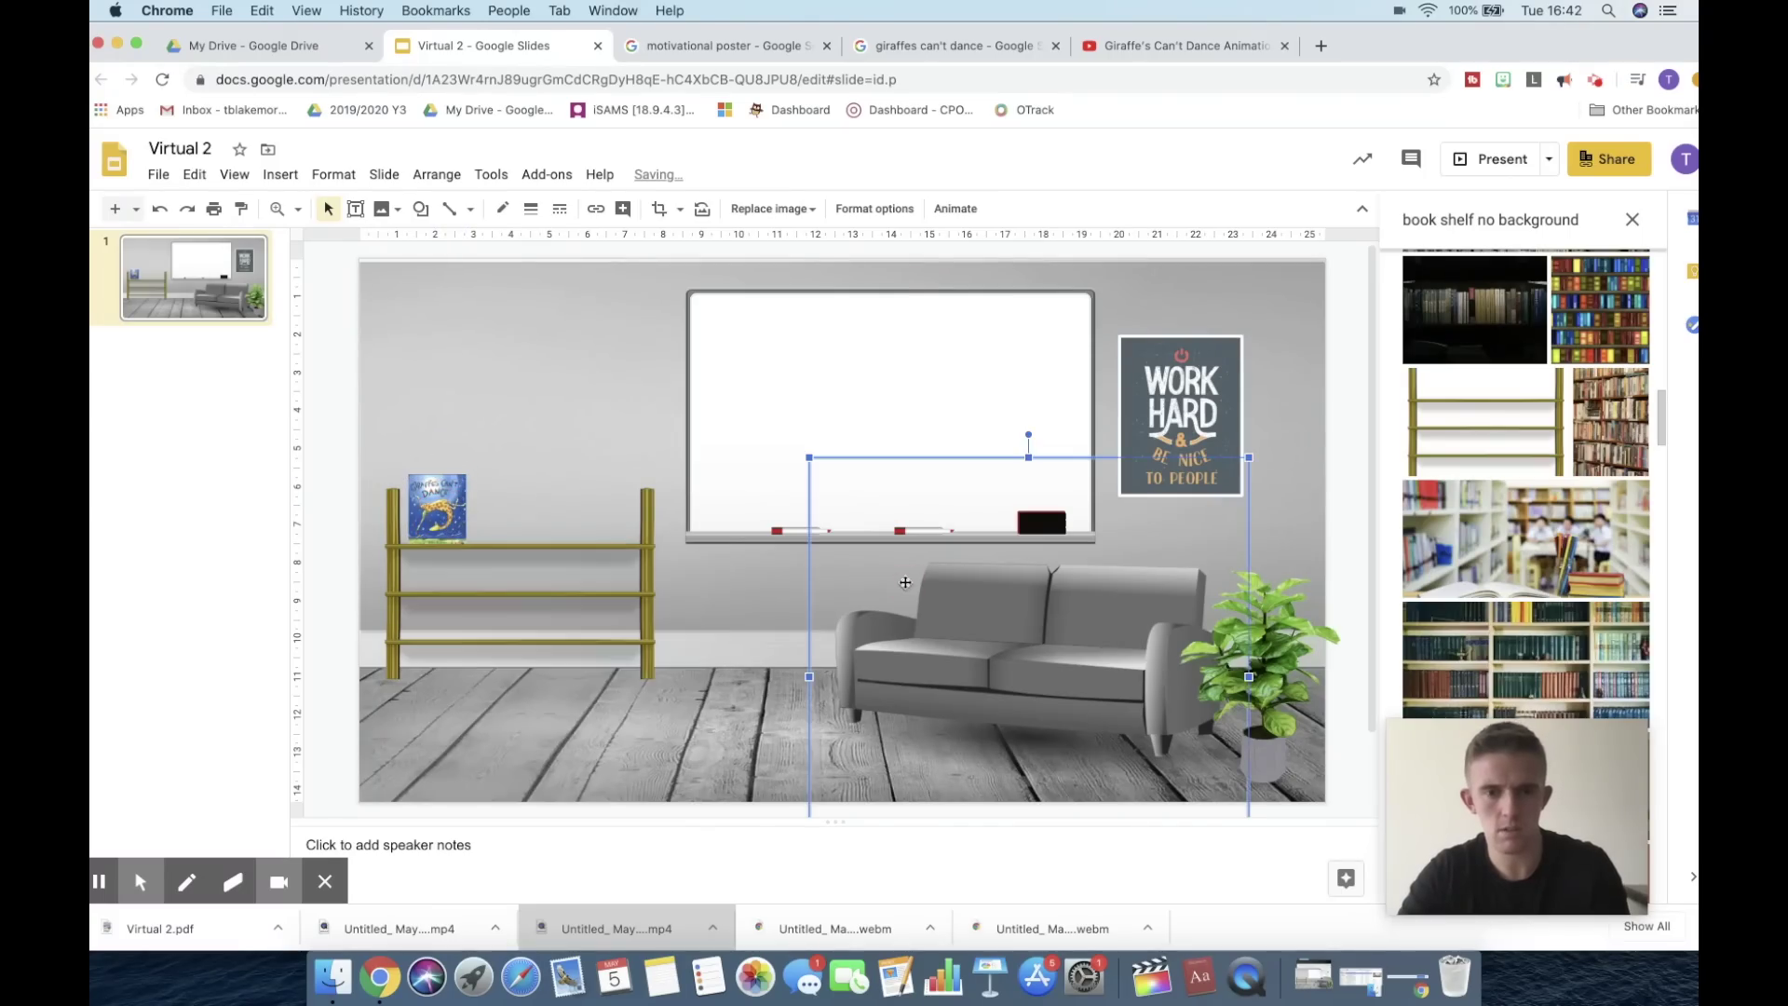
left_click(686, 728)
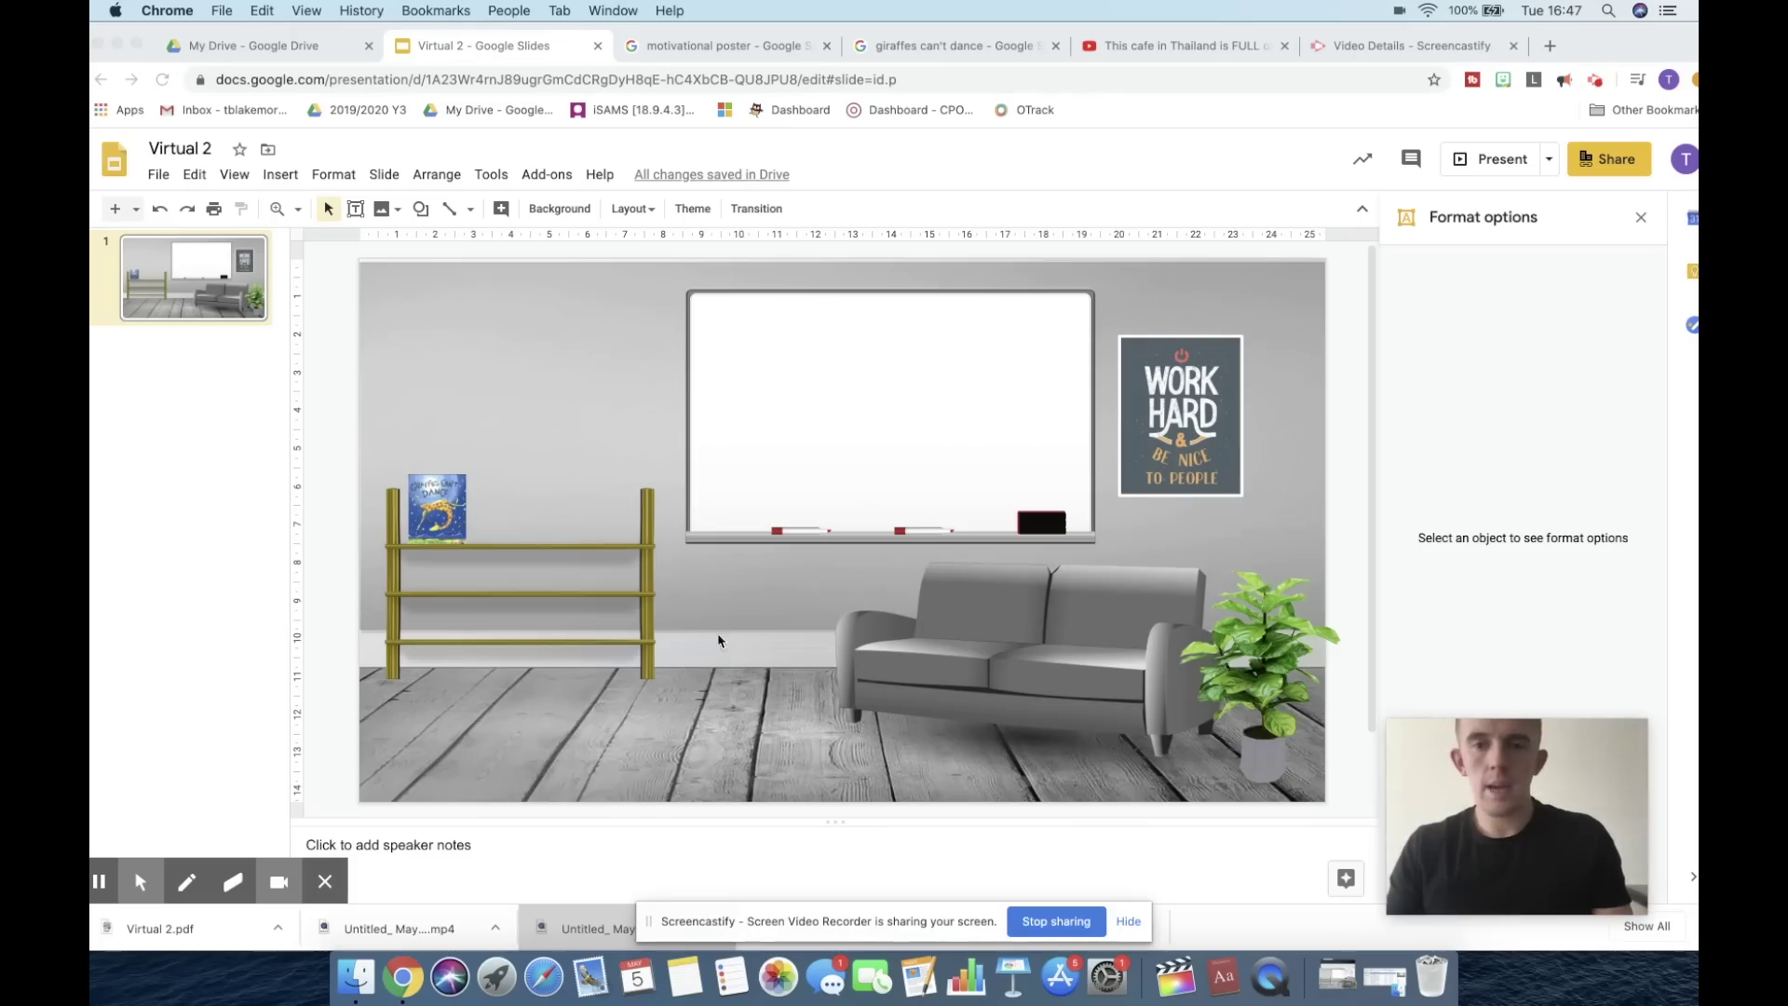
Step: Add a text box reading 'Good morning' across the whiteboard
left_click(871, 452)
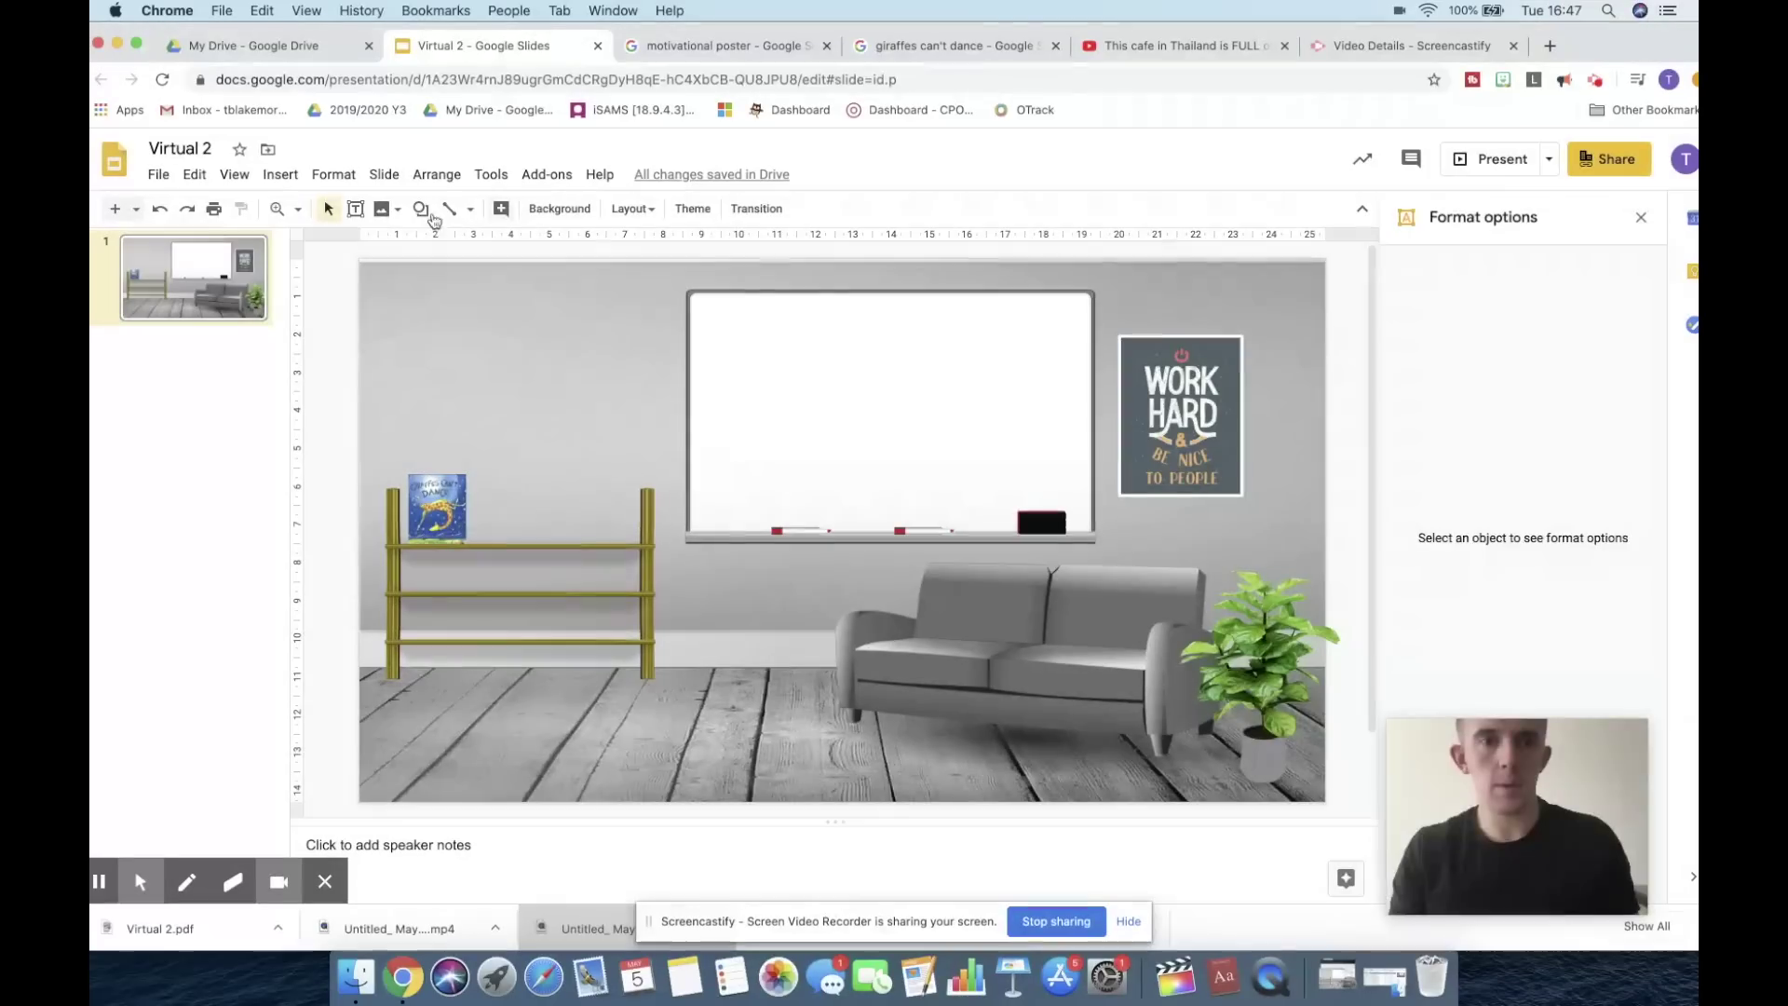
left_click(355, 209)
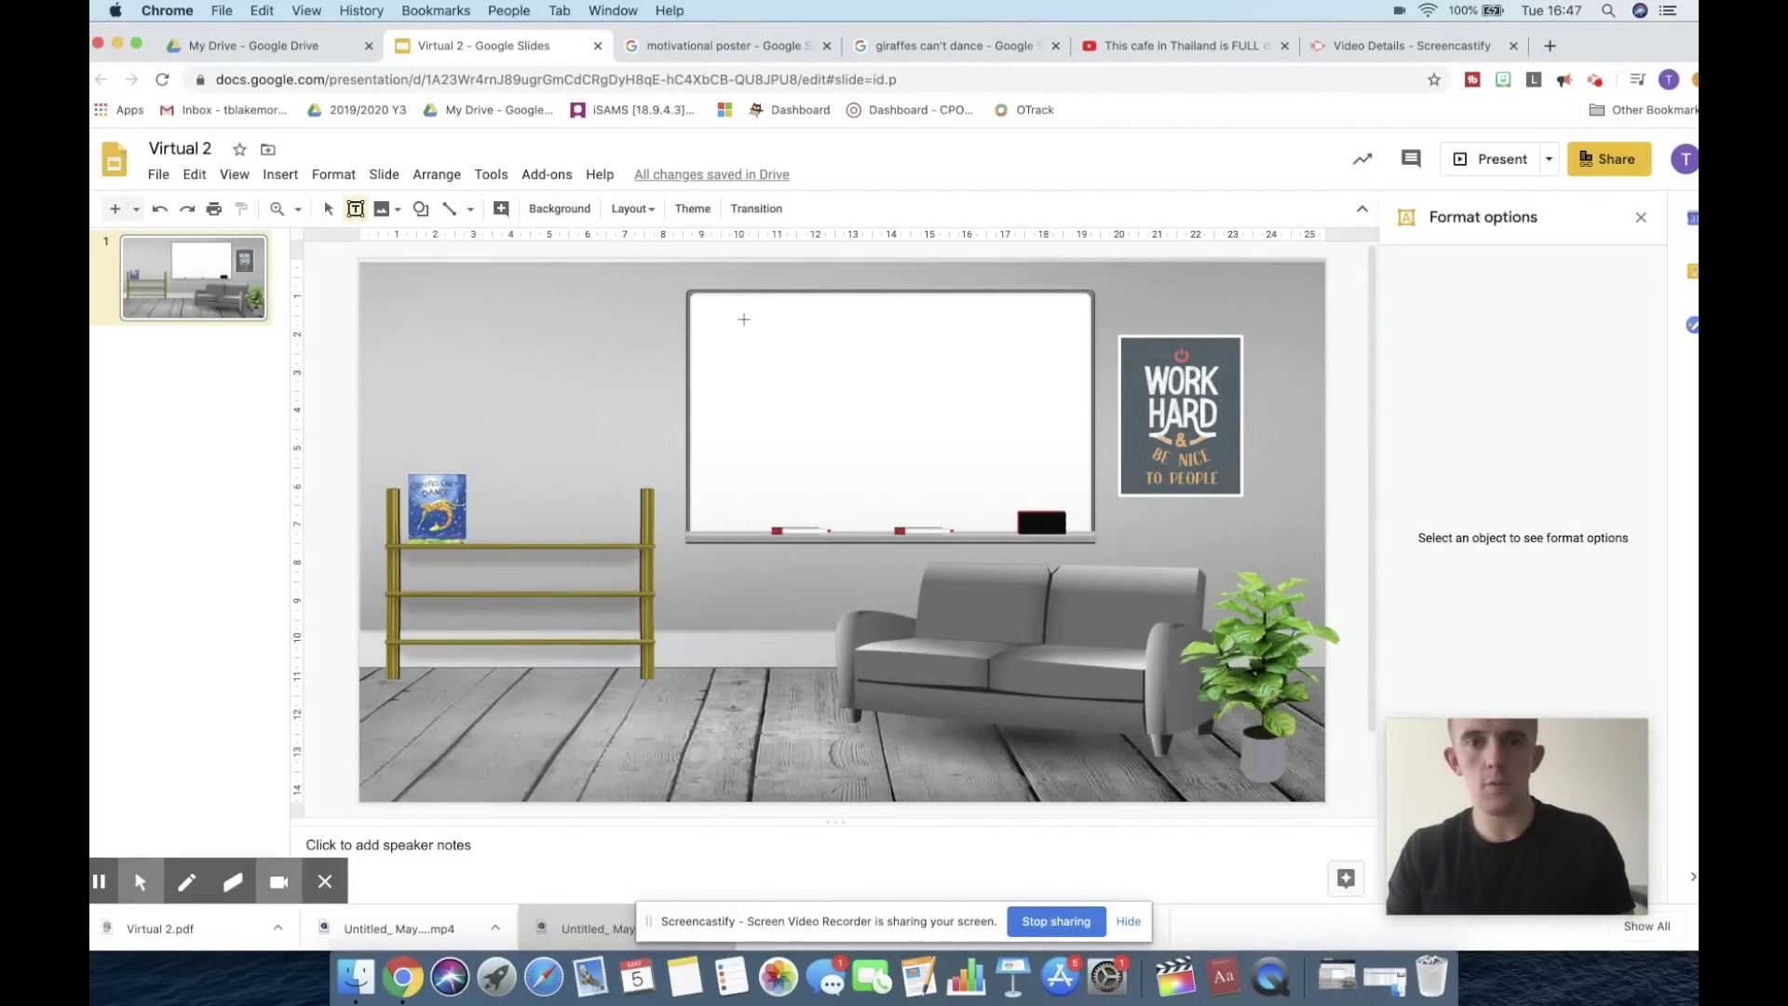
left_click_drag(745, 320, 1027, 476)
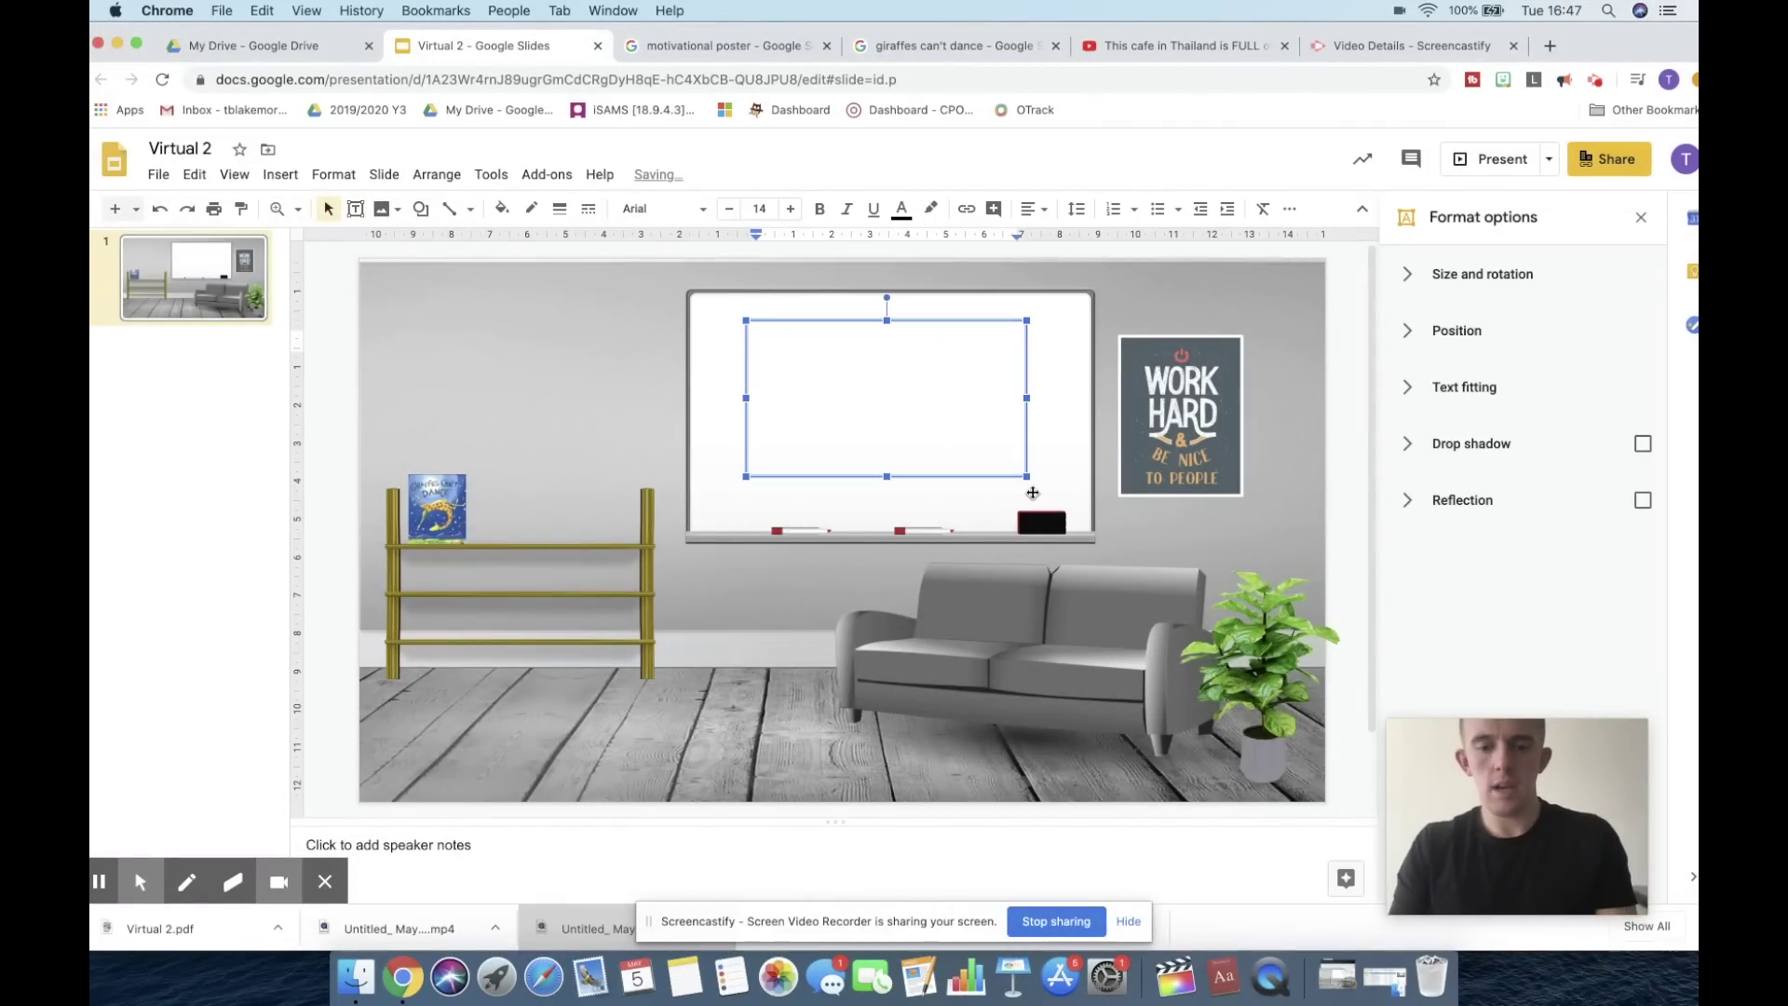
type("Good")
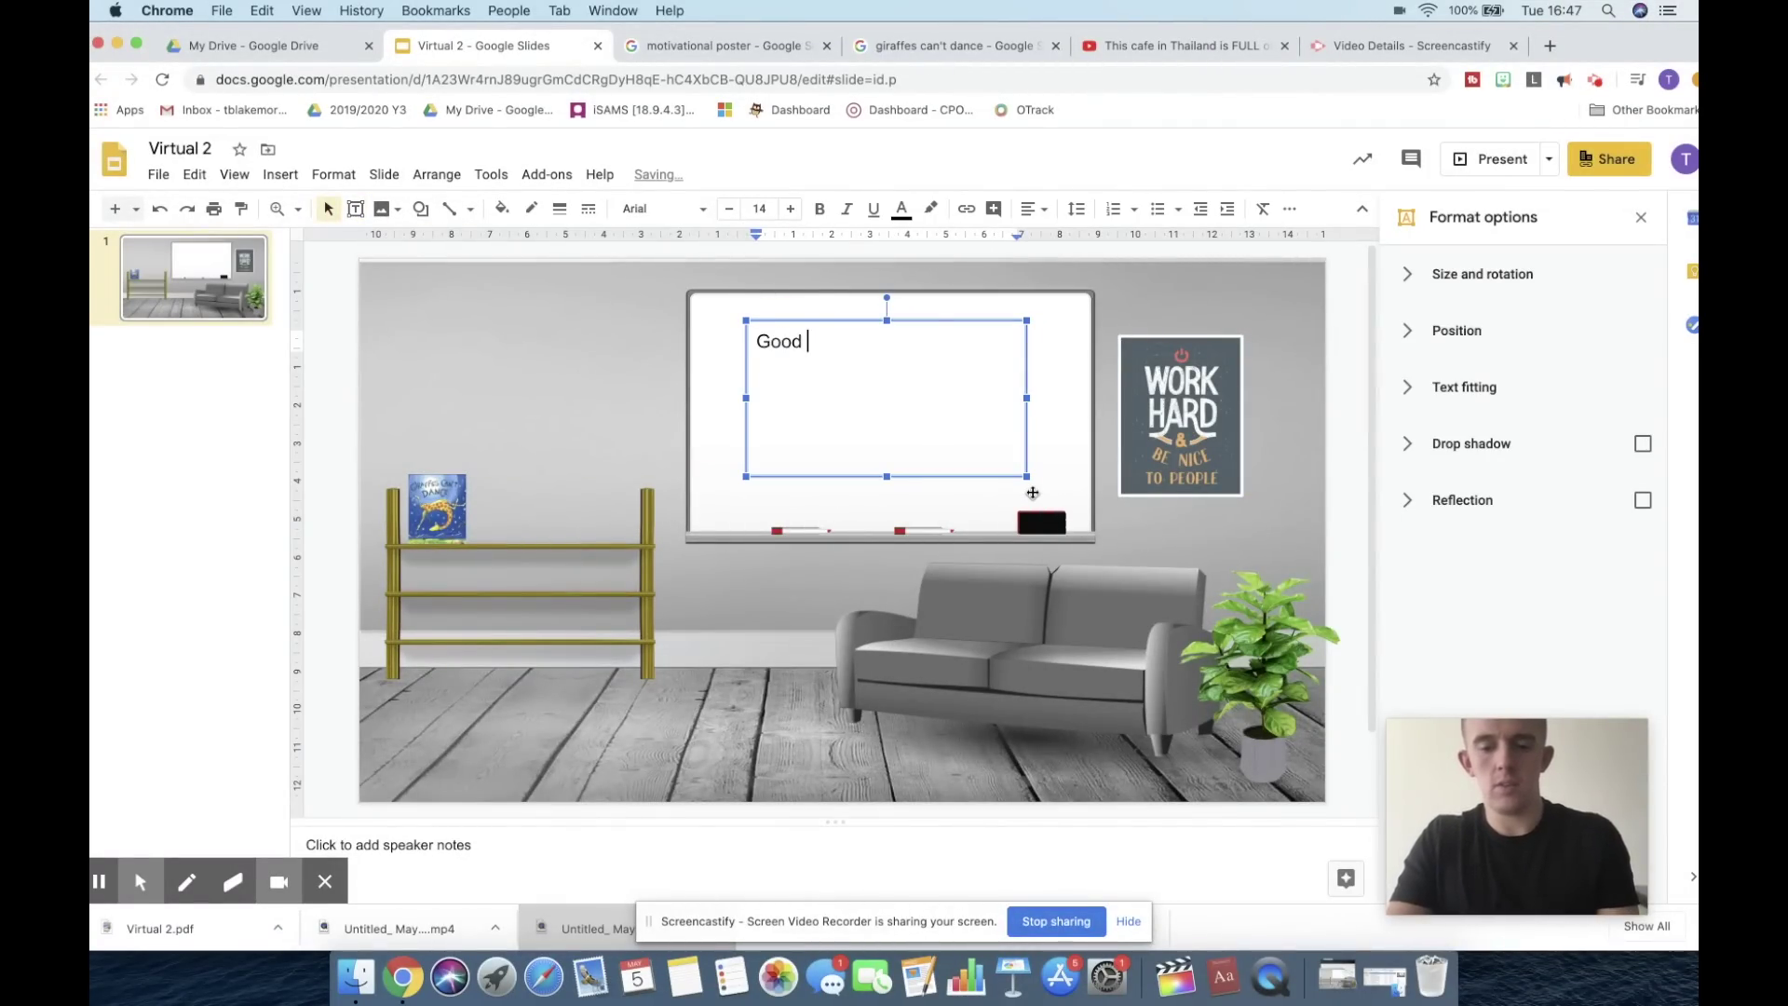
type(" morning")
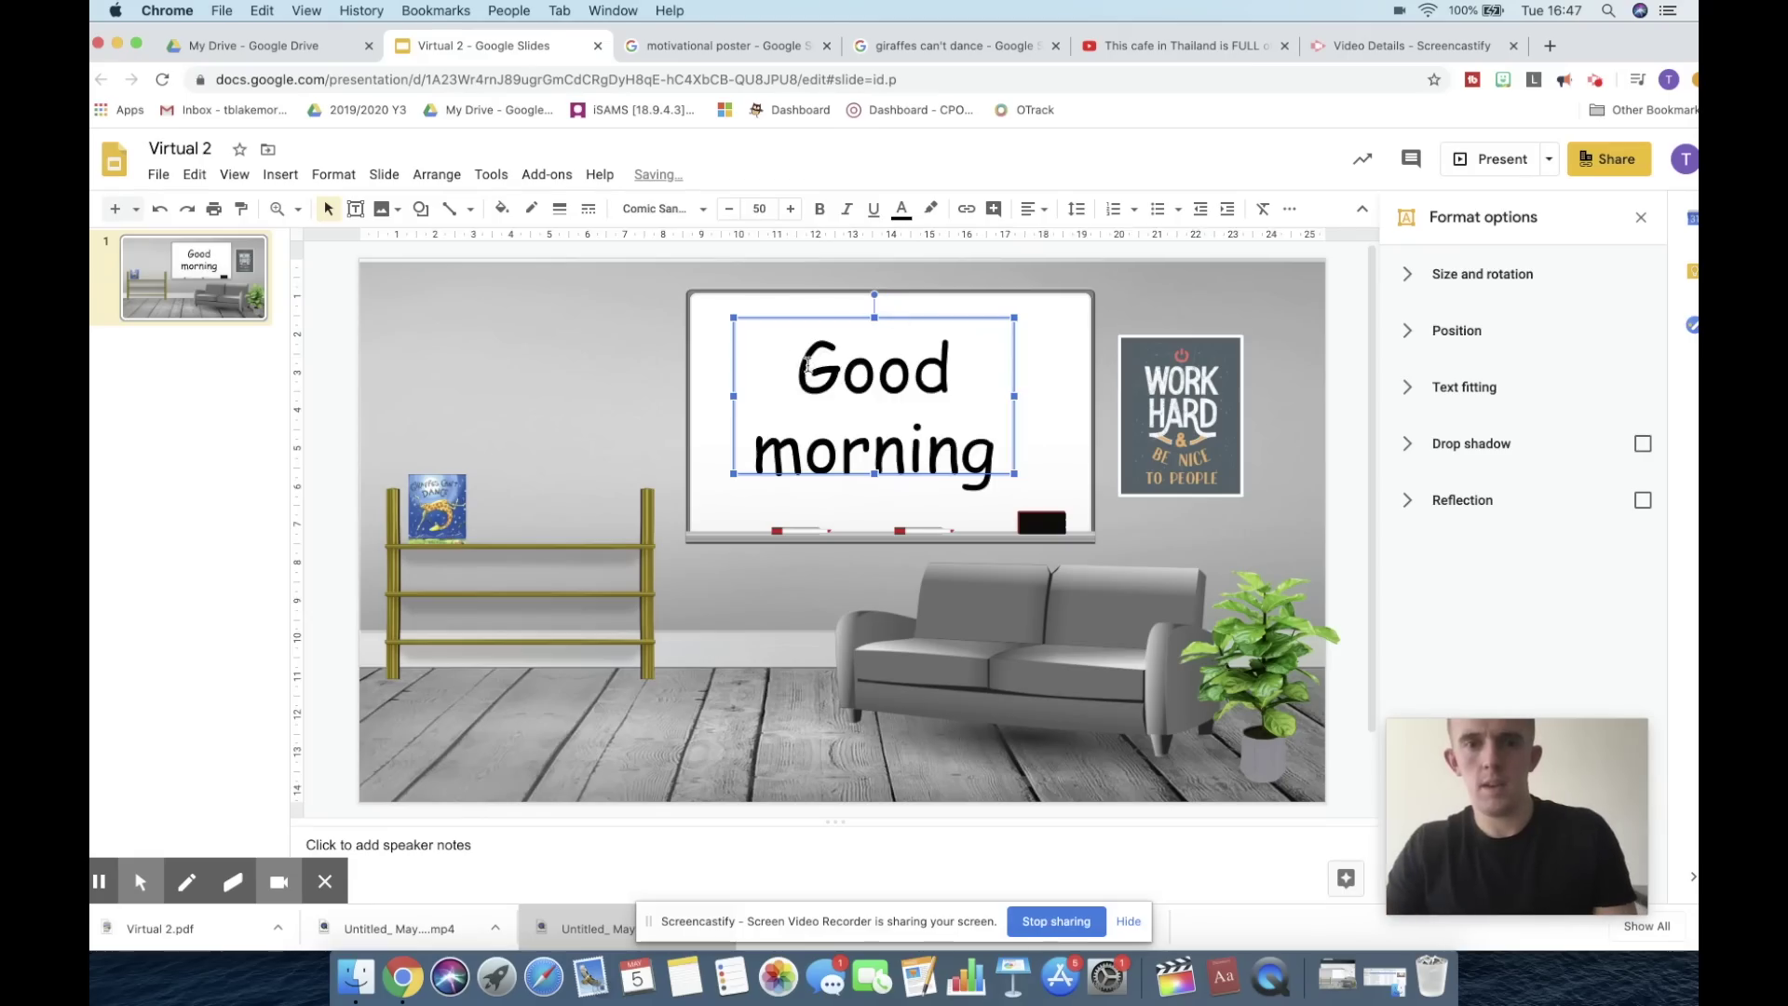
Step: Remove the pasted YouTube link from the Good morning text, leaving it unlinked
left_click_drag(806, 363, 1002, 477)
right_click(952, 454)
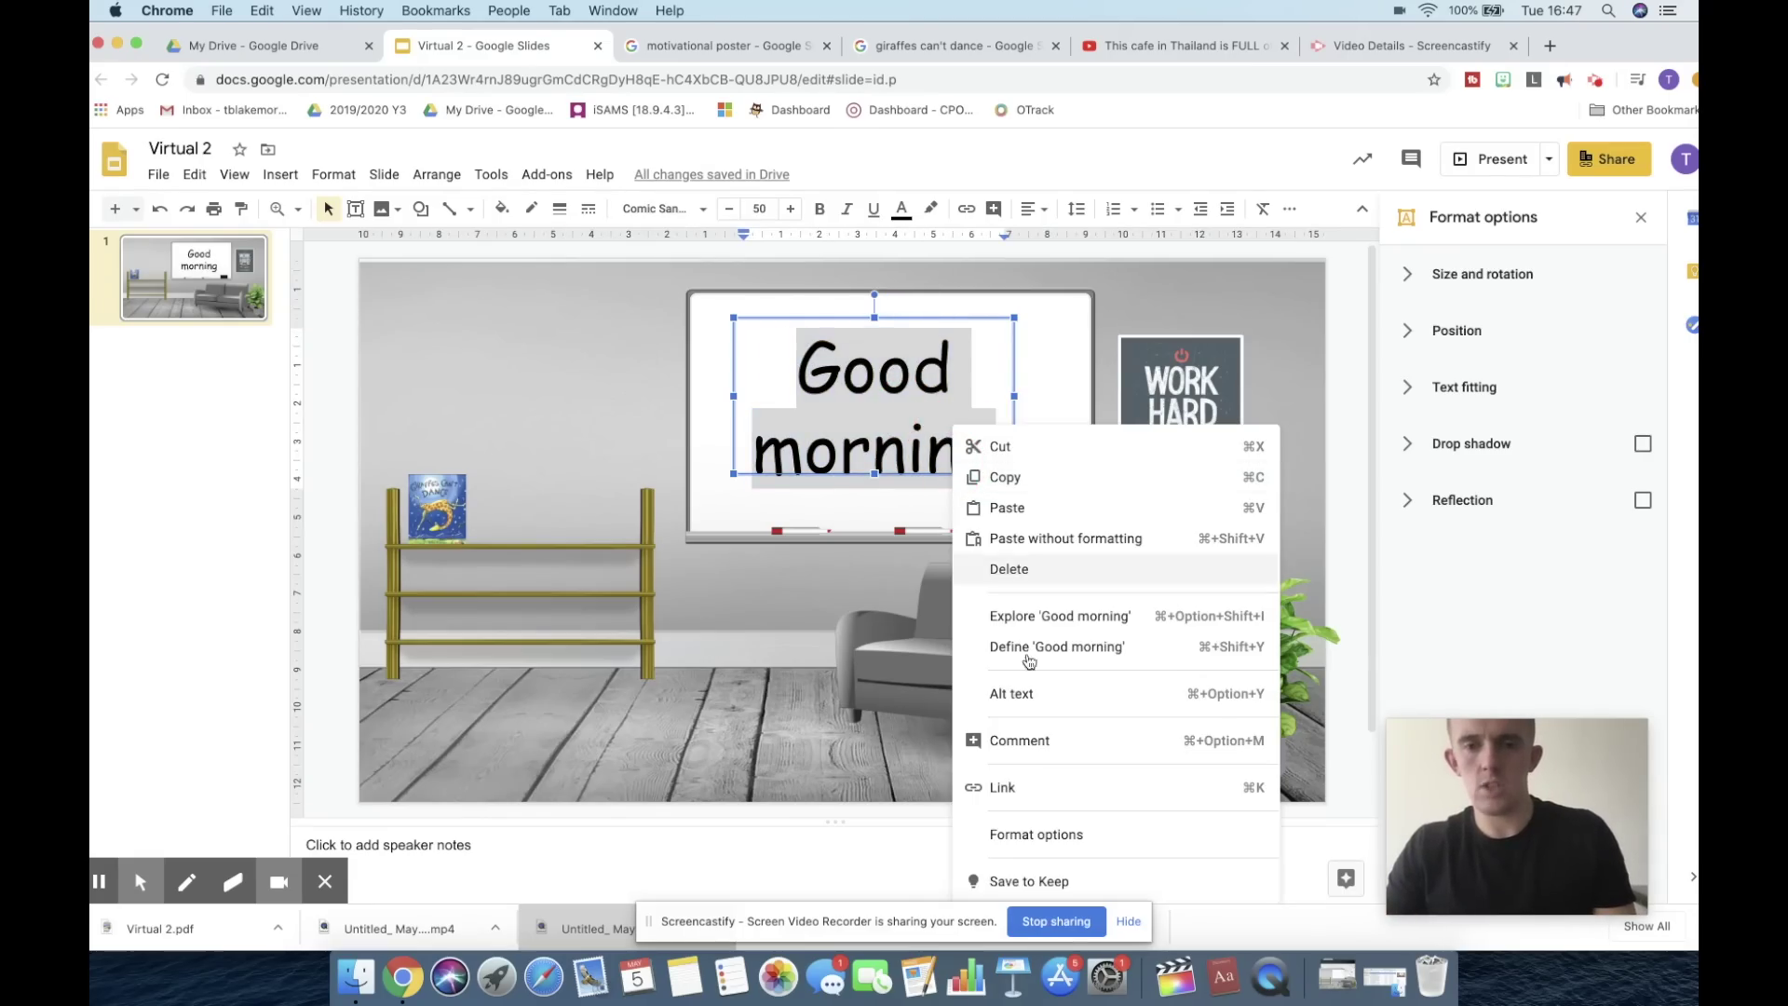
left_click(1022, 790)
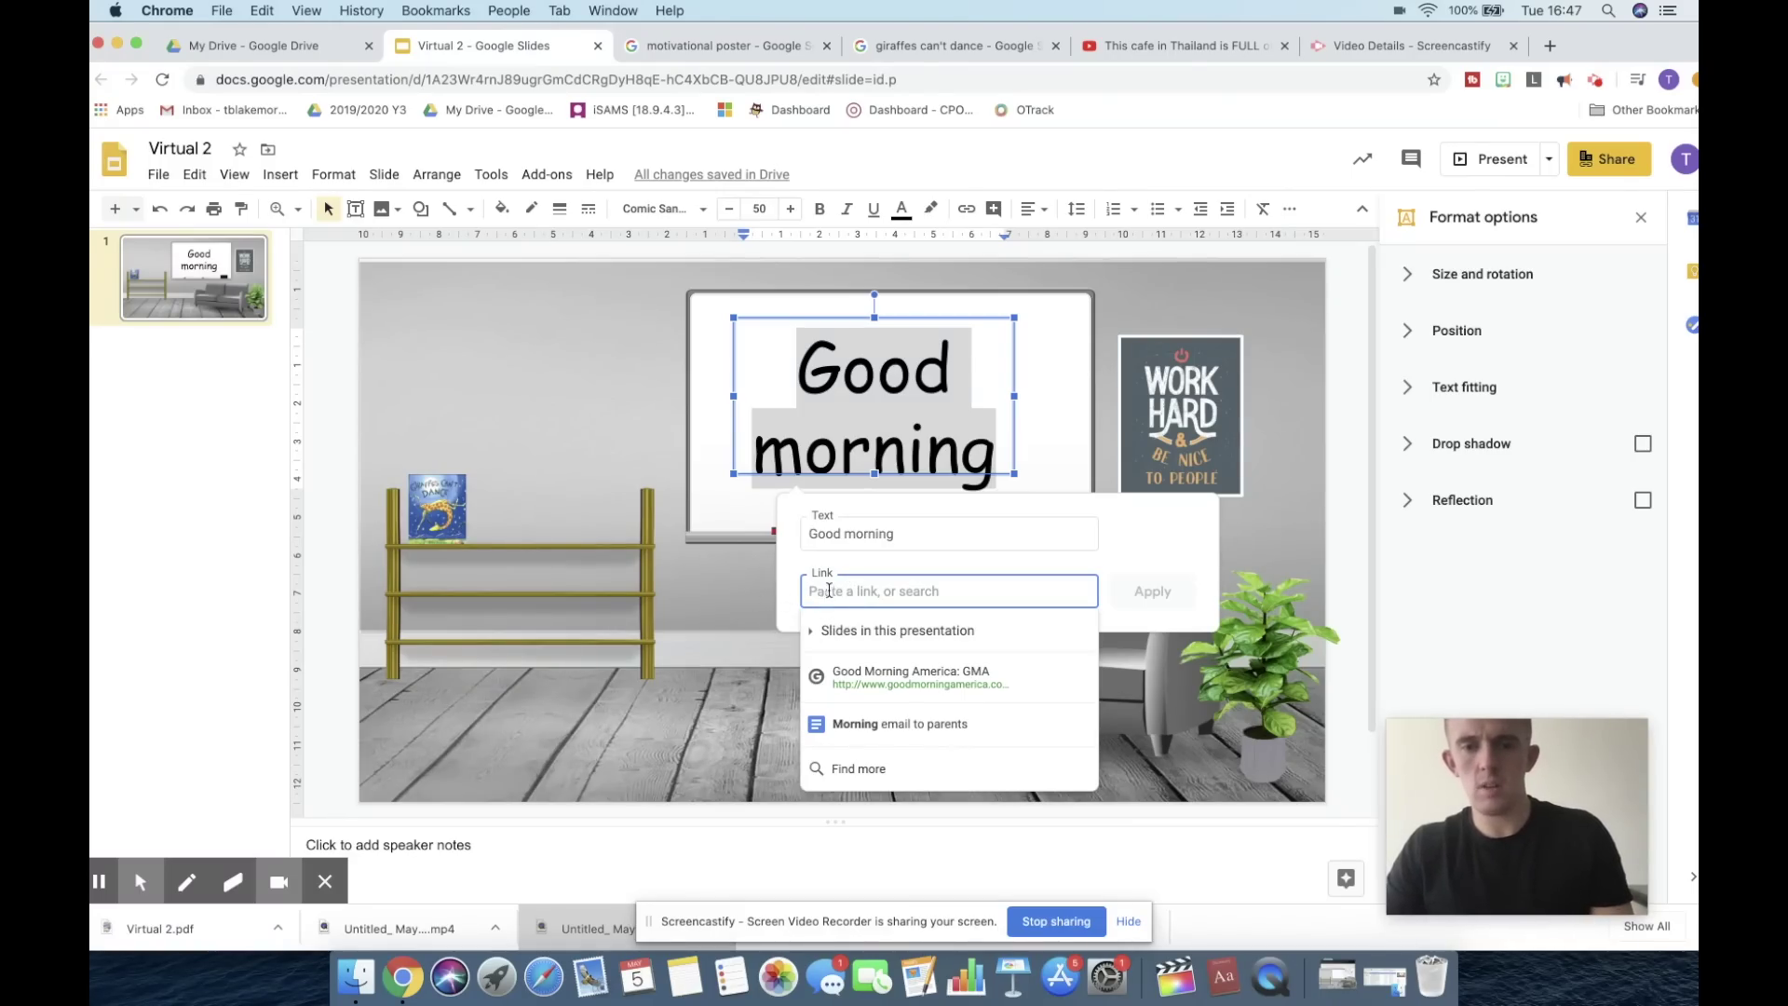
type("https://www.youtube.com/watch?v=3a2csToUlhQ")
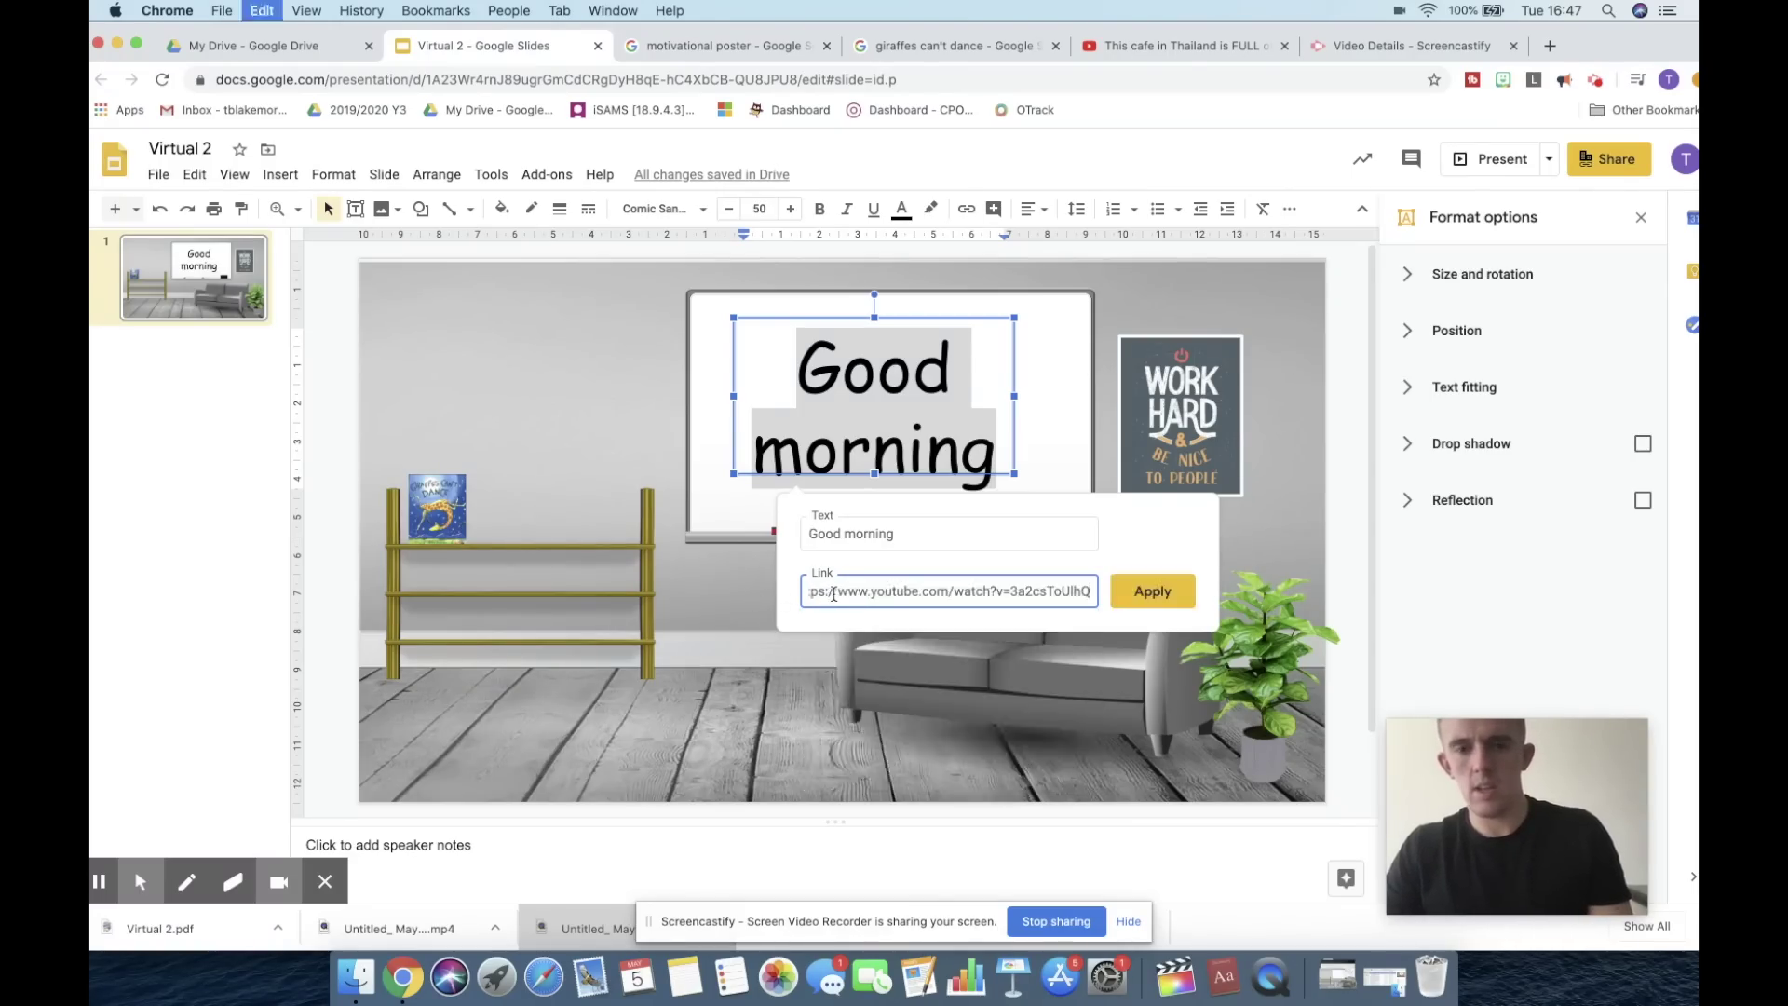
double_click(1020, 593)
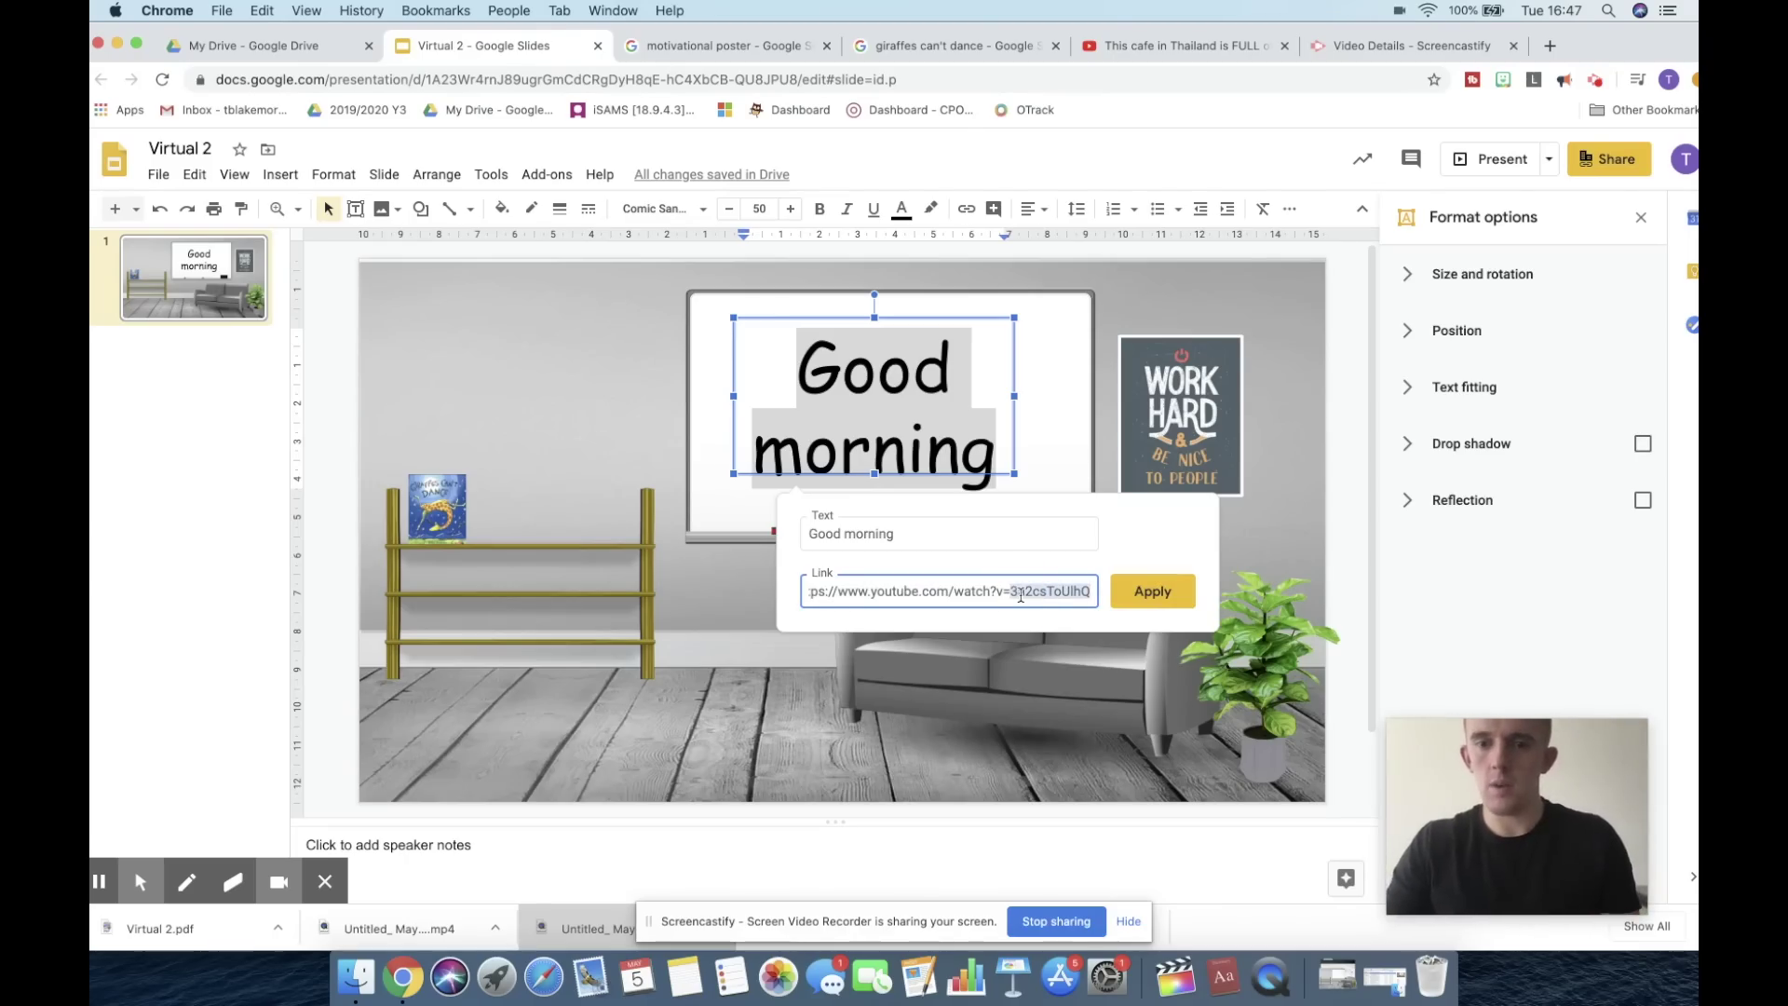
triple_click(876, 591)
key("super+c")
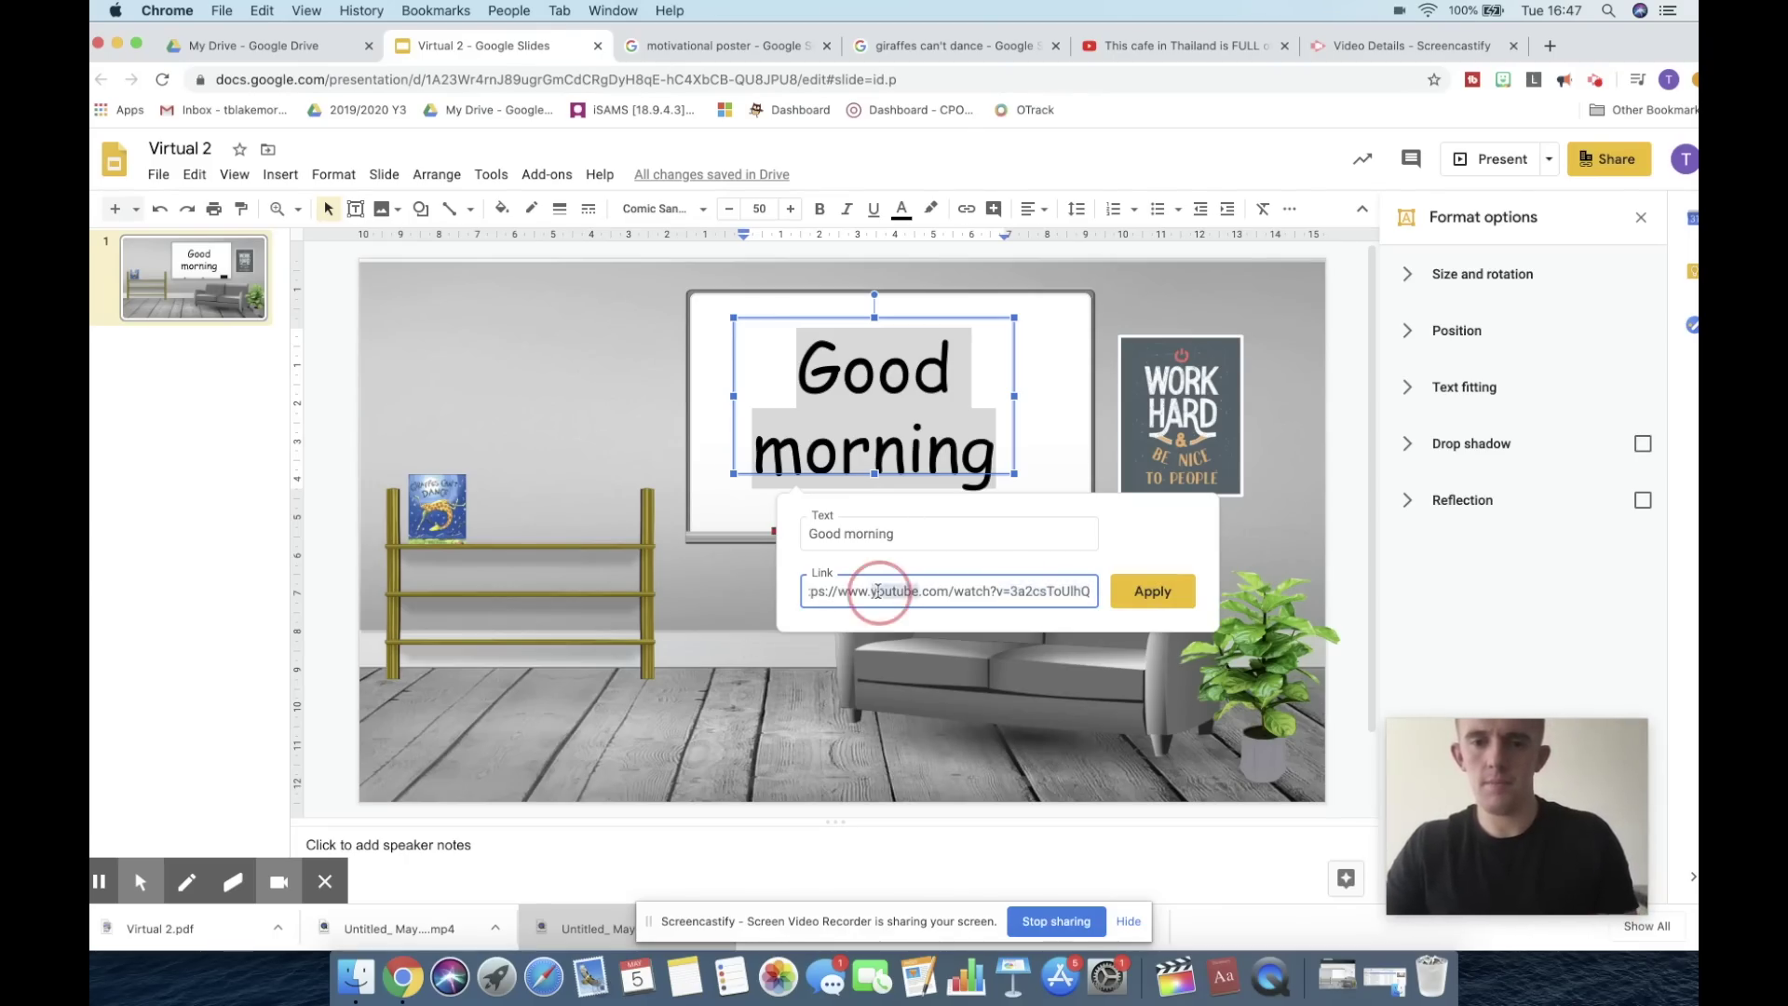
key("BackSpace")
left_click(710, 596)
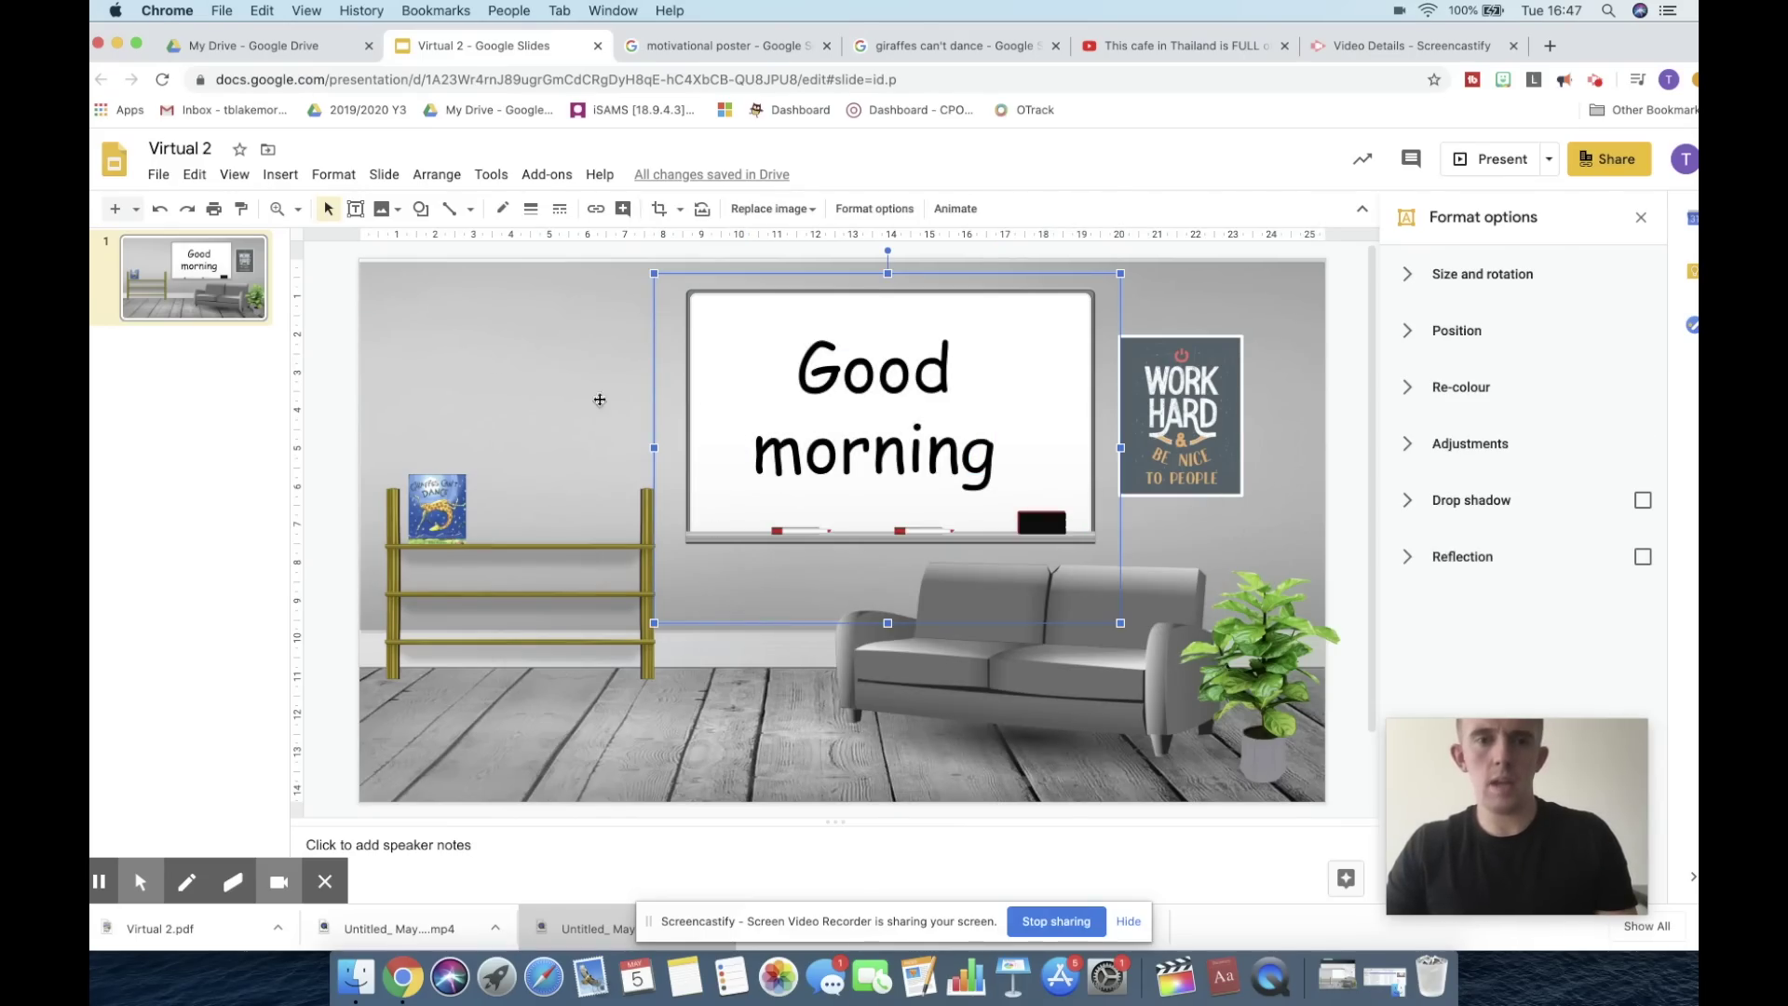
left_click(281, 174)
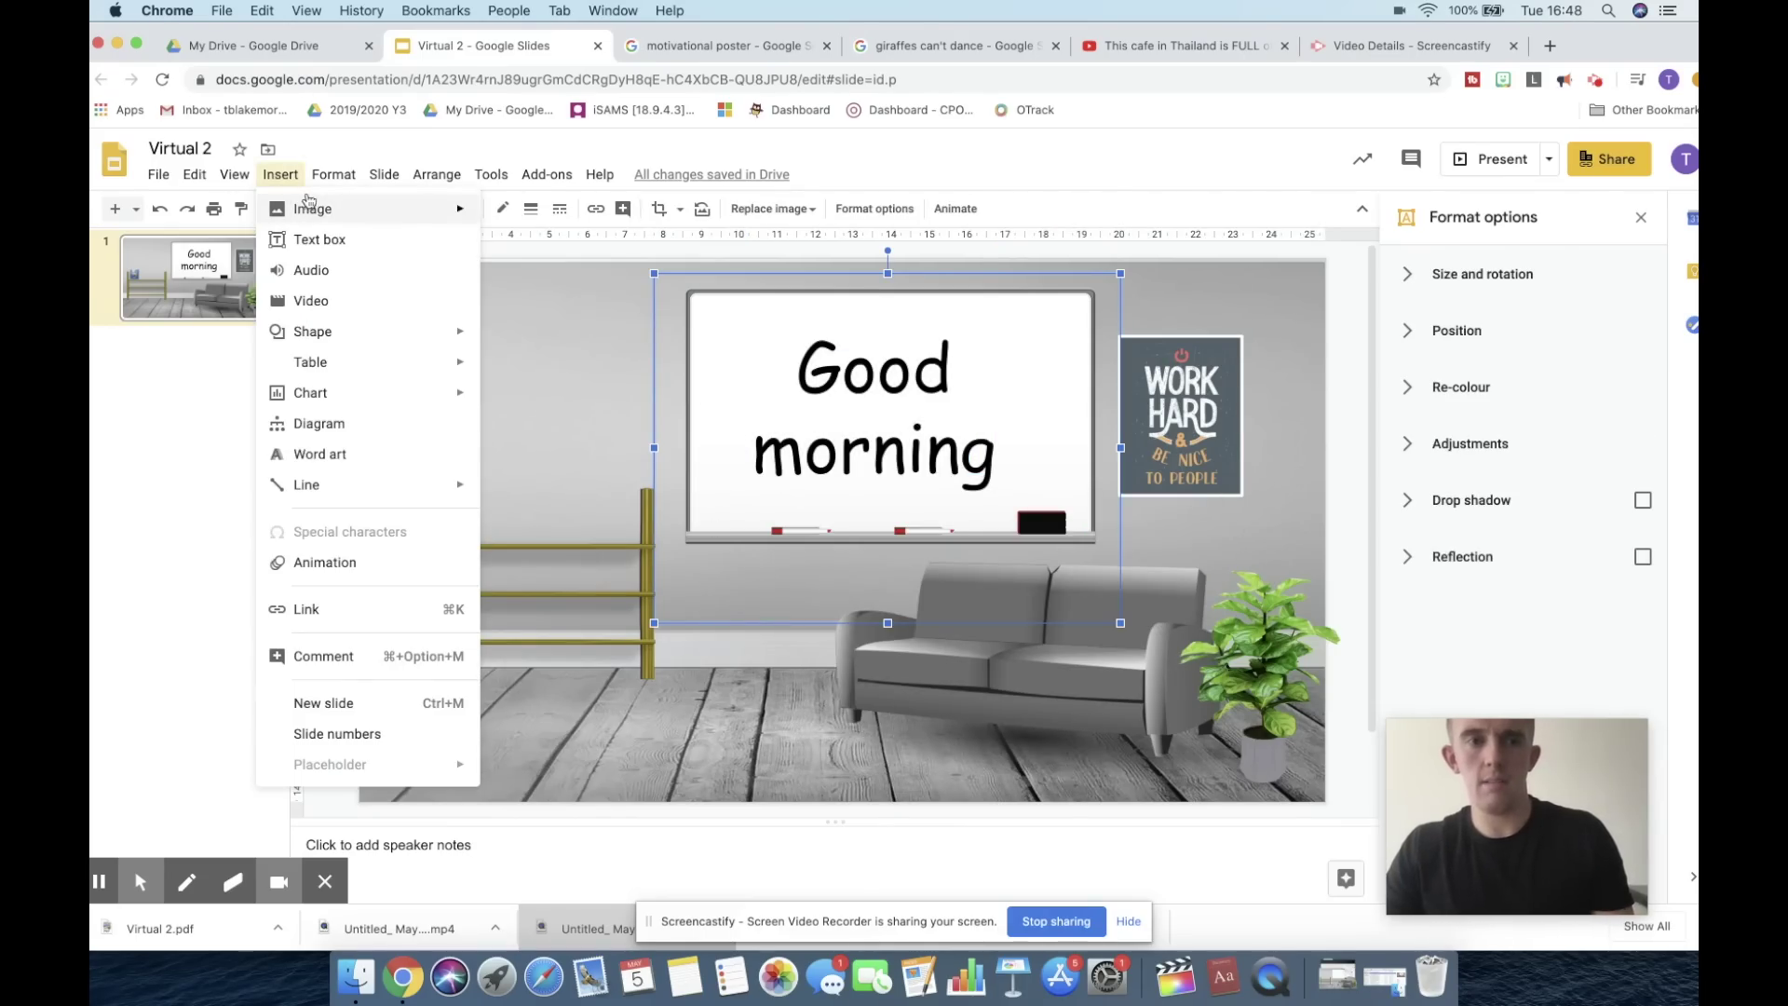
left_click(343, 300)
left_click(601, 349)
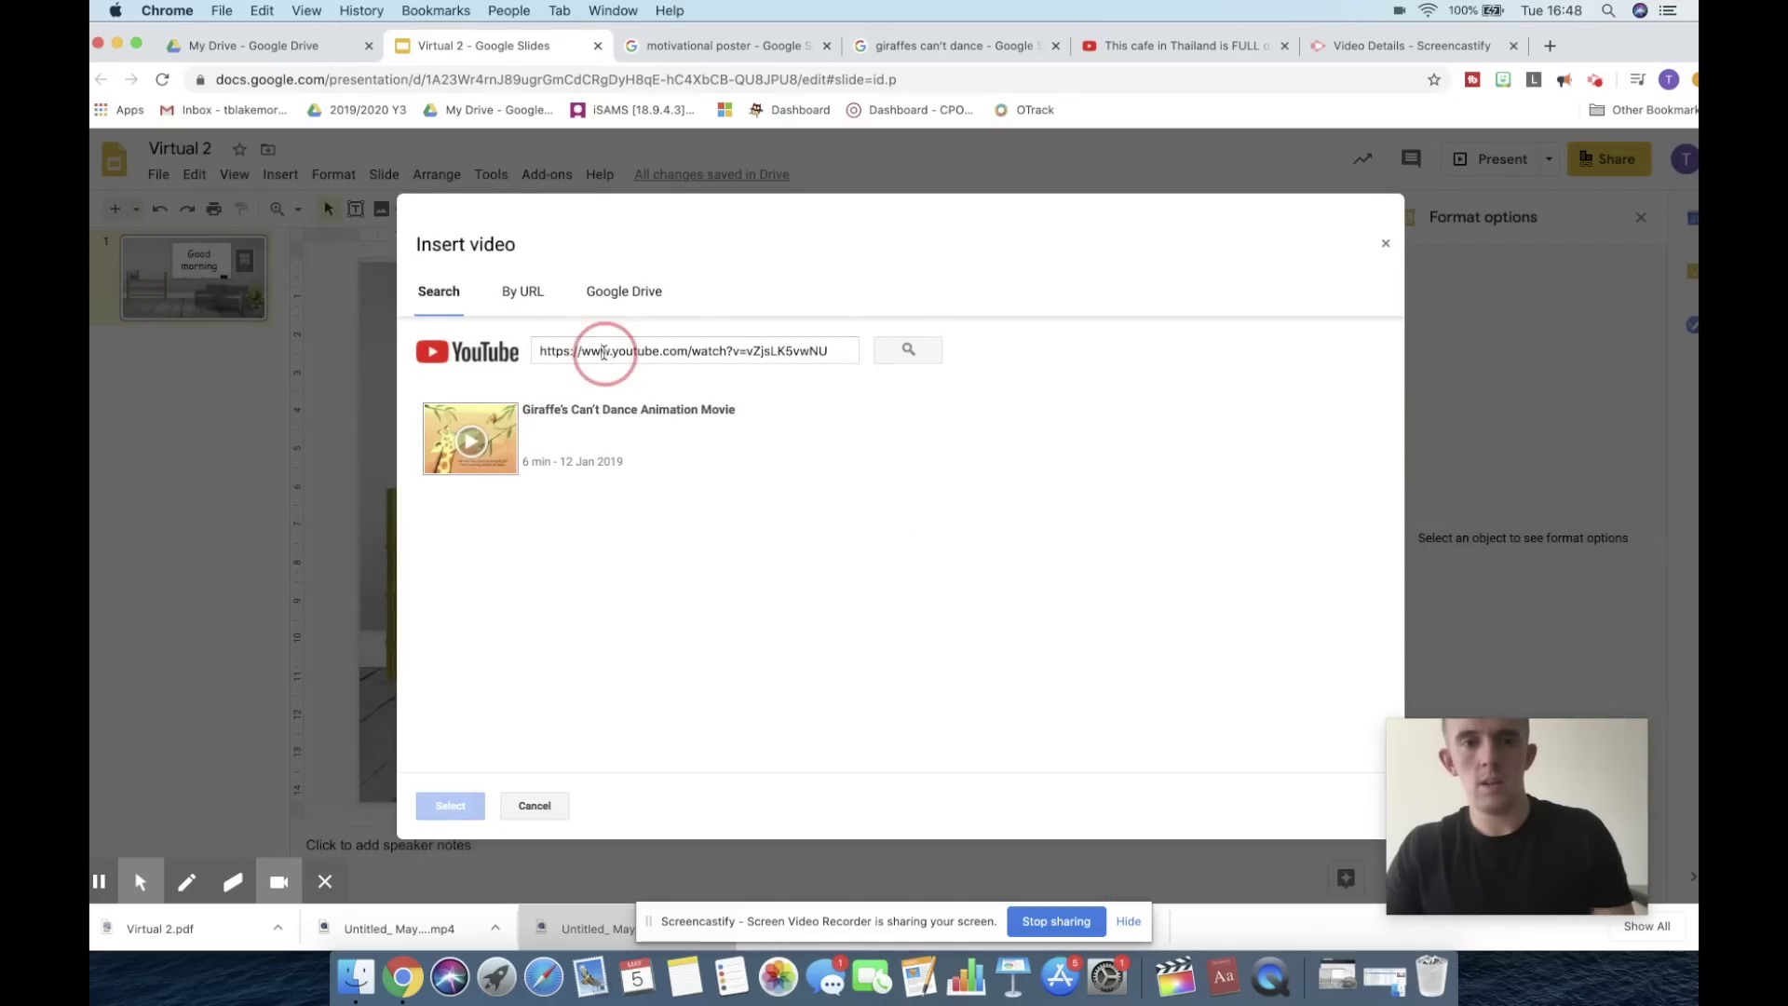
triple_click(603, 351)
key("super+v")
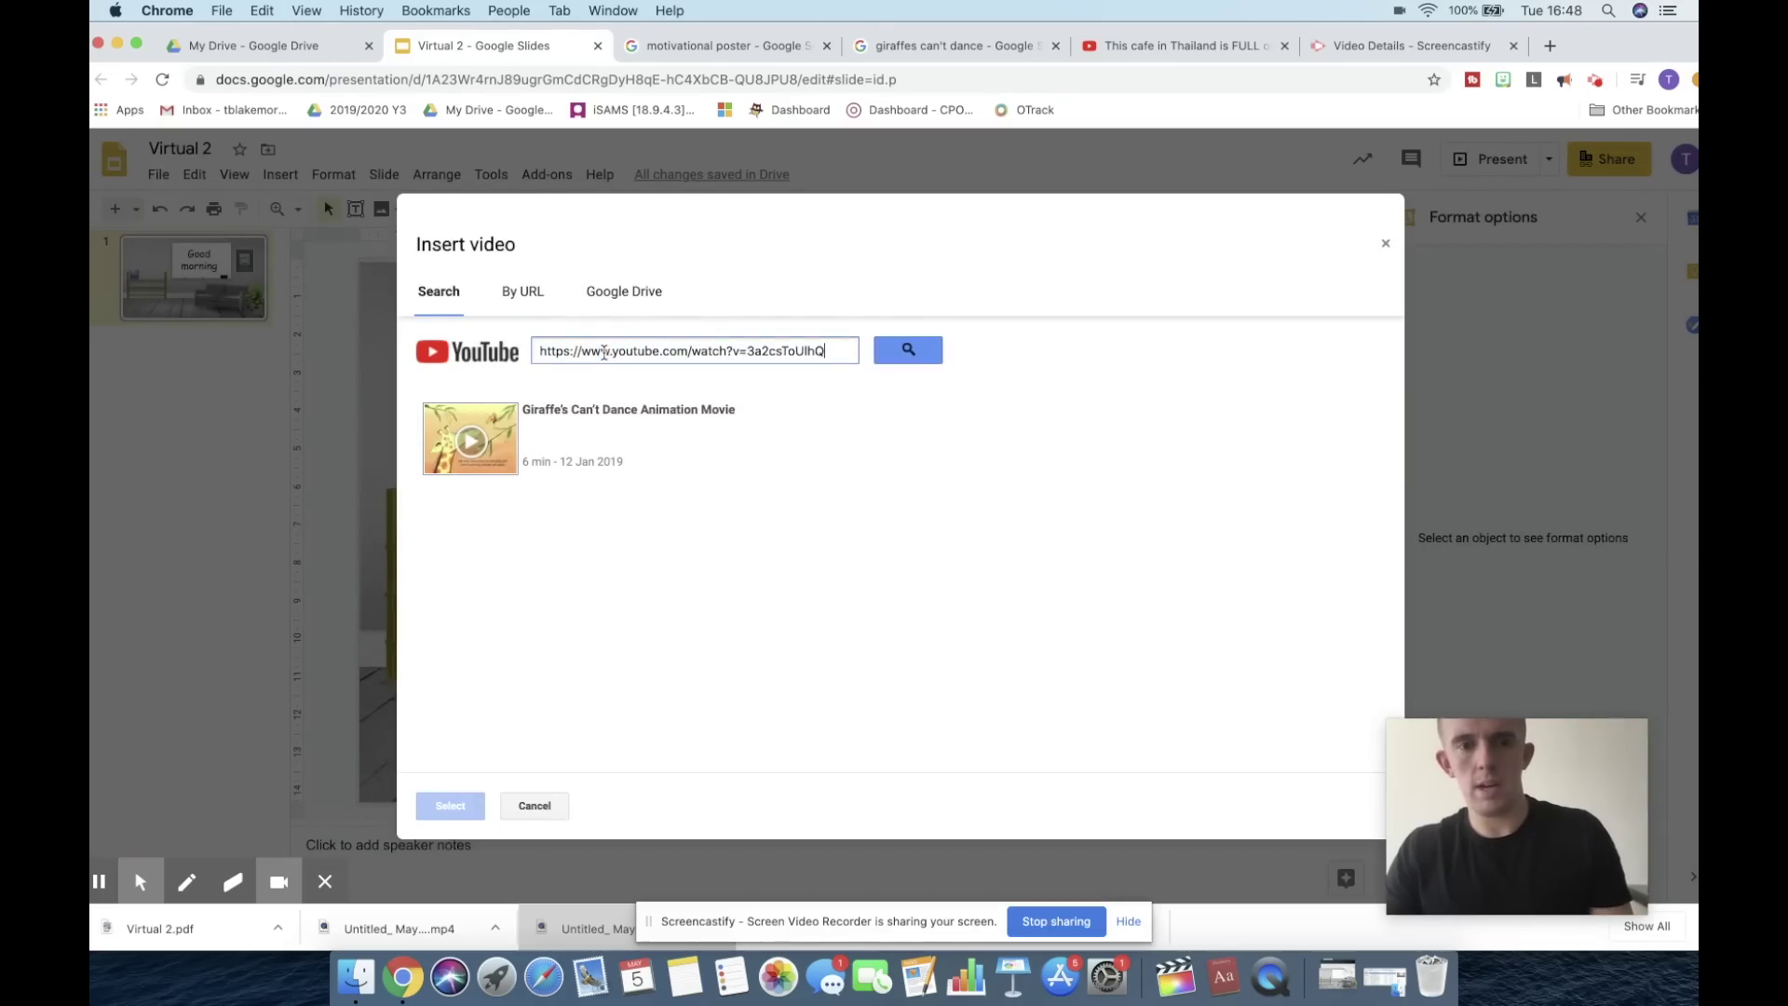
left_click(909, 350)
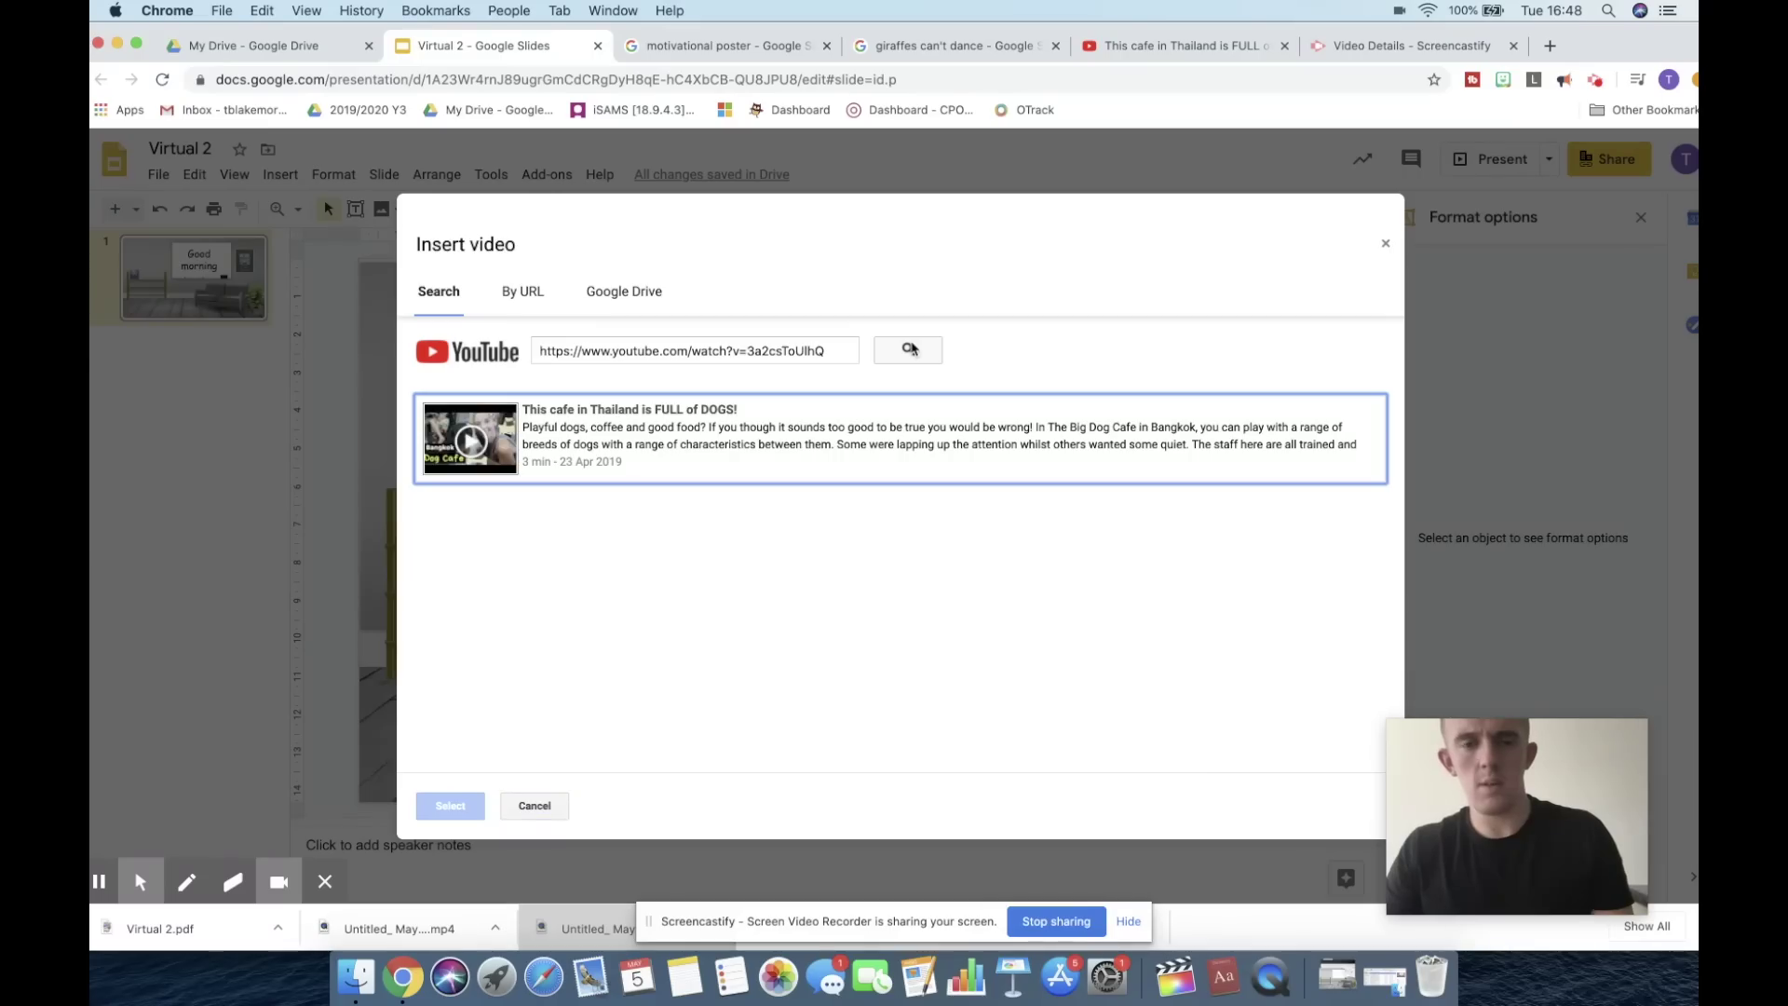
left_click(566, 458)
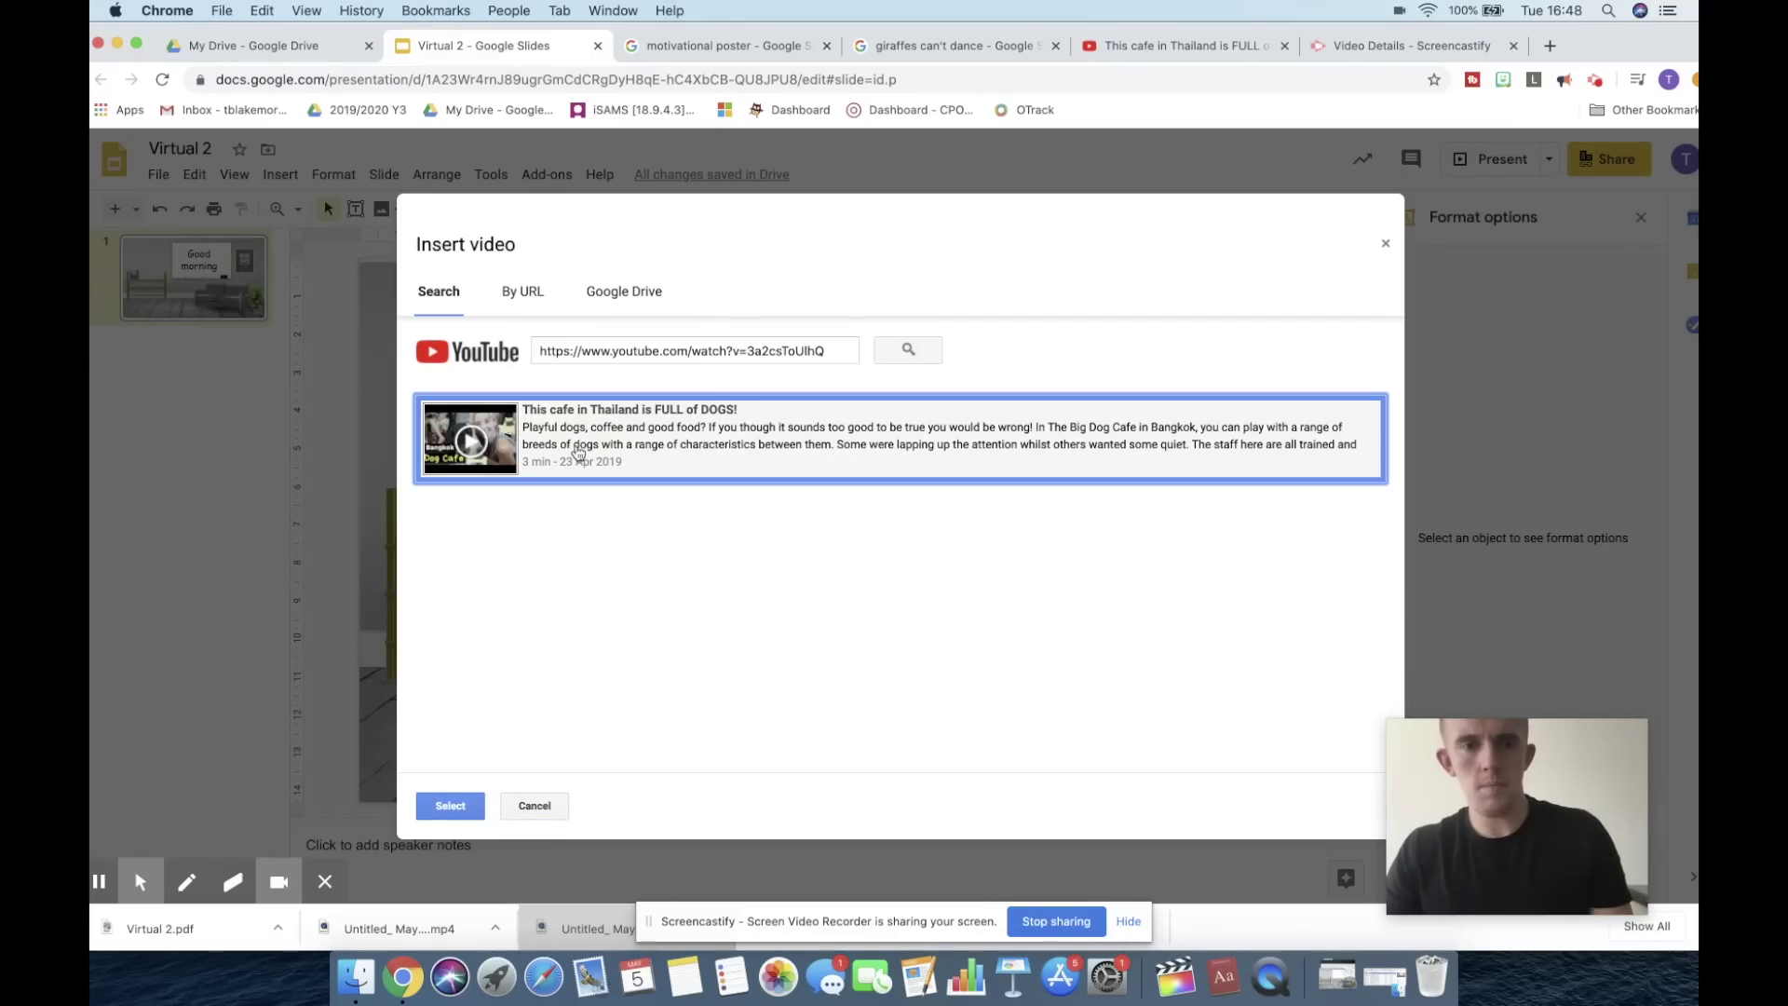
left_click(624, 292)
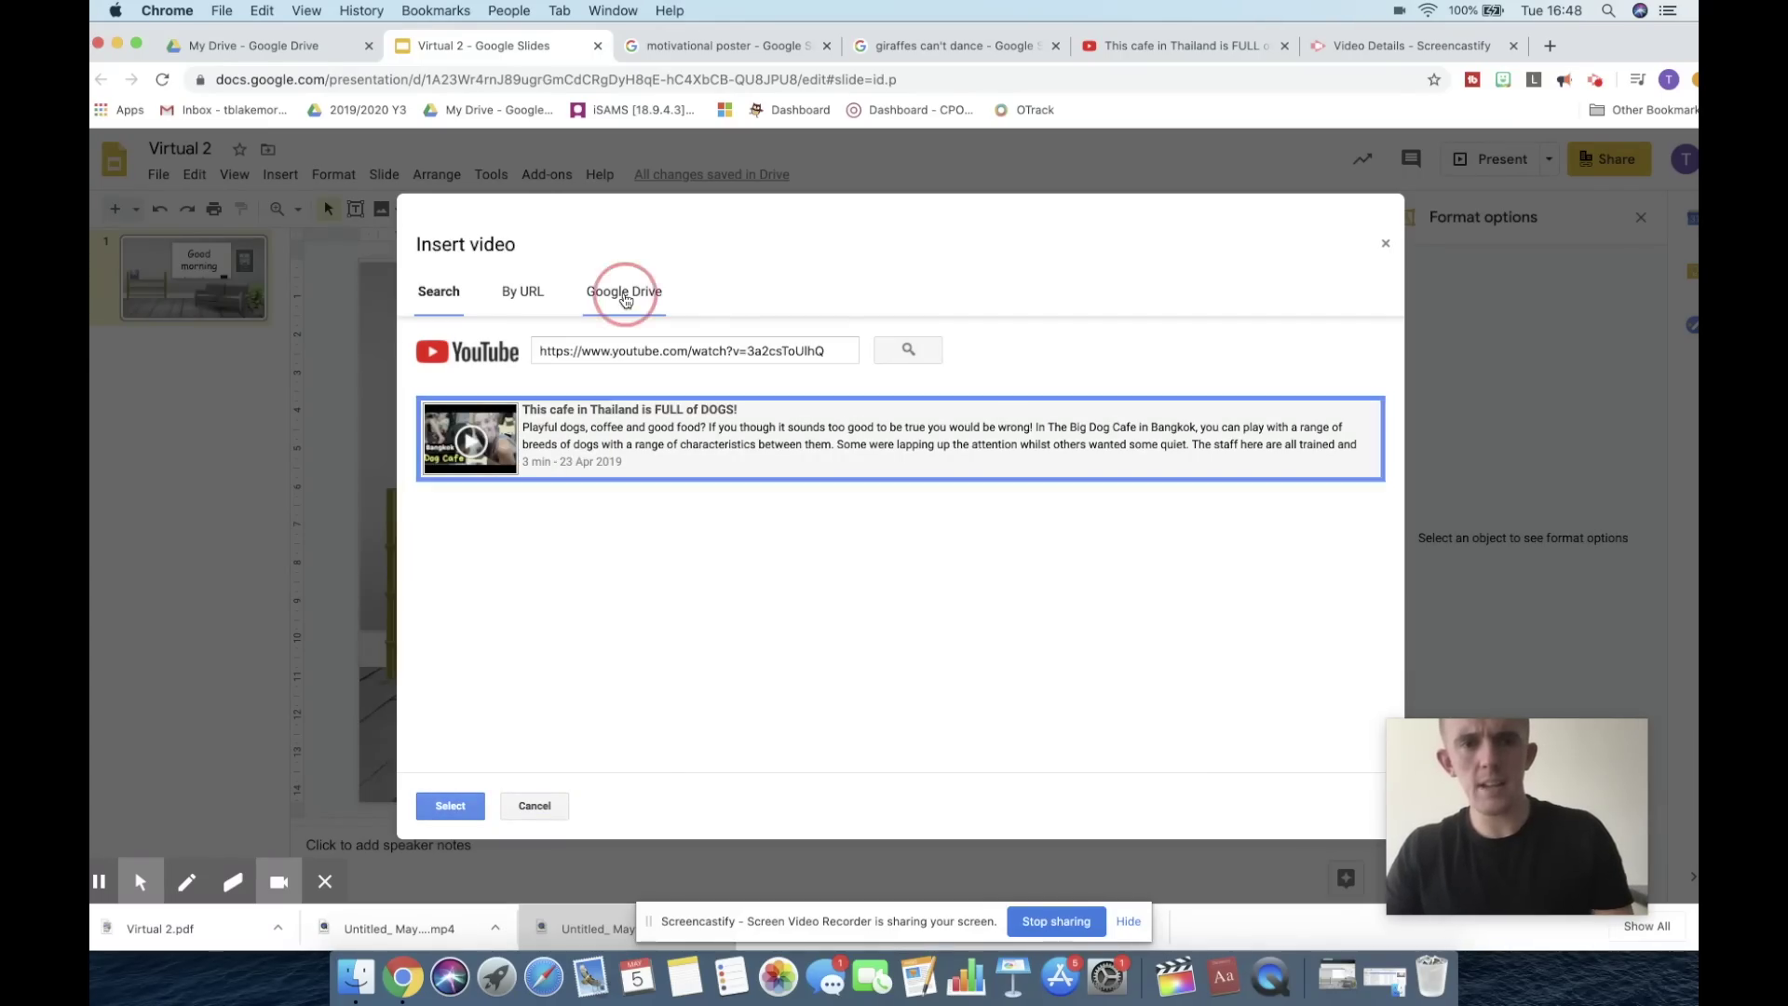
left_click(426, 292)
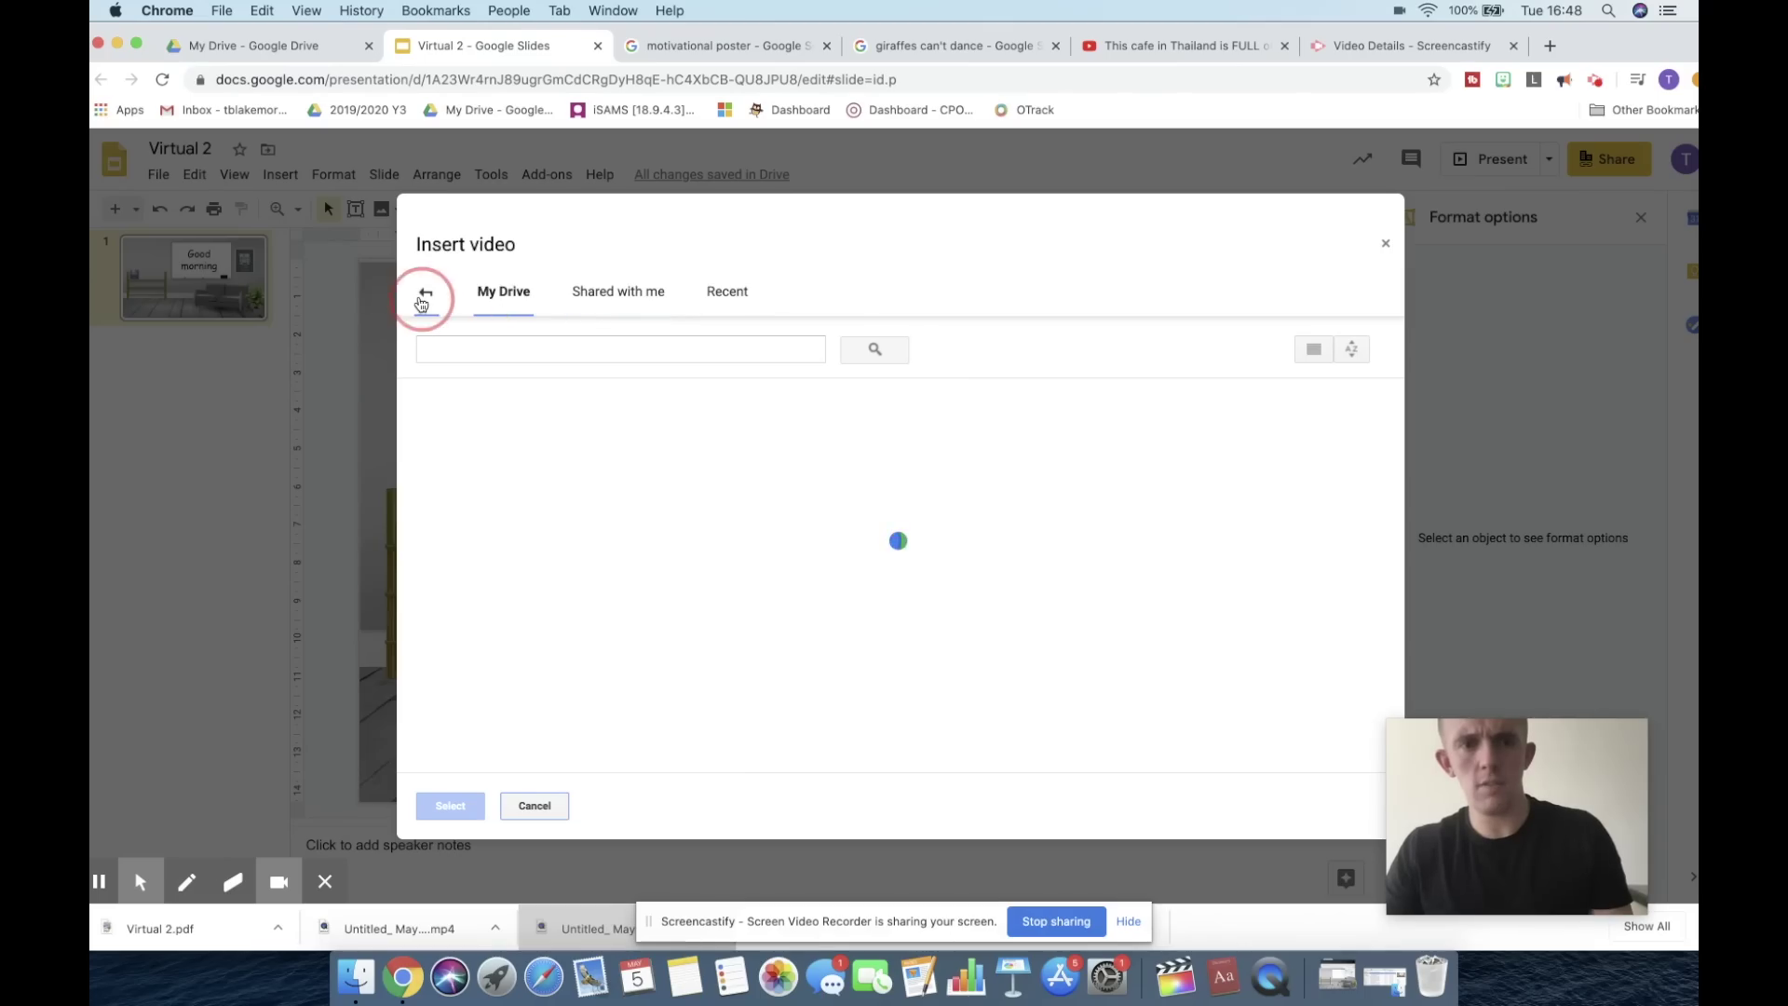
left_click(621, 293)
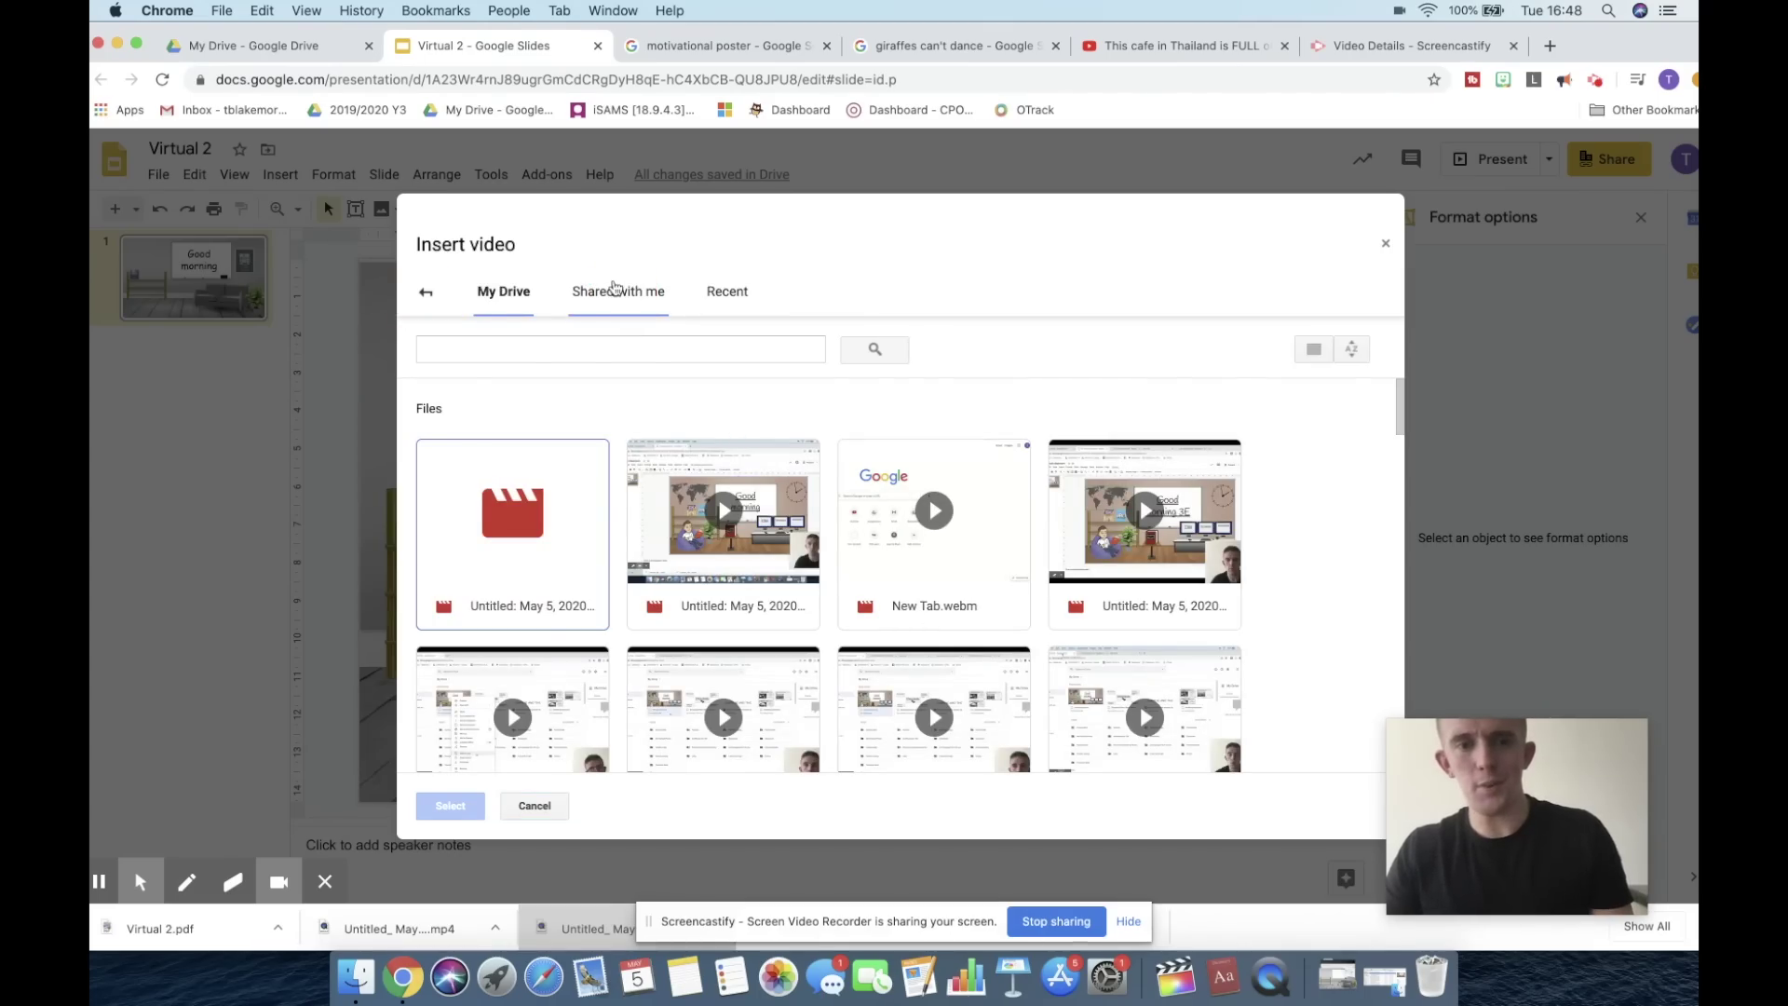
left_click(426, 292)
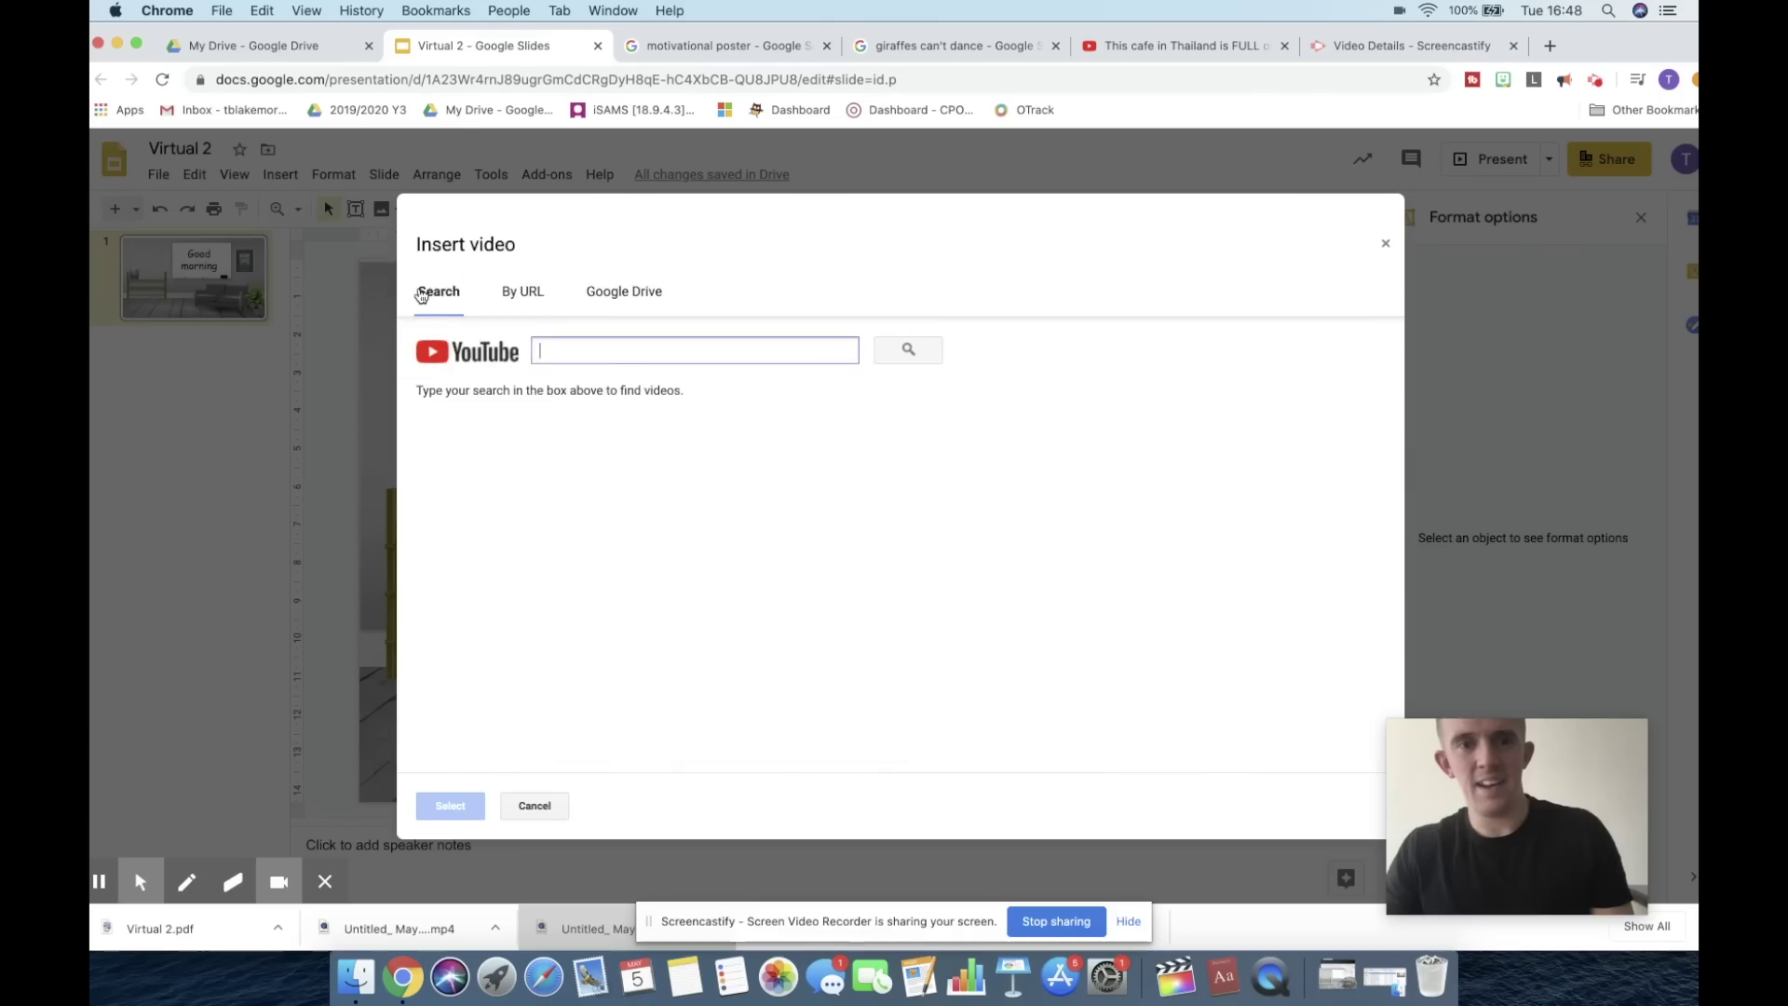
left_click(514, 296)
left_click(448, 300)
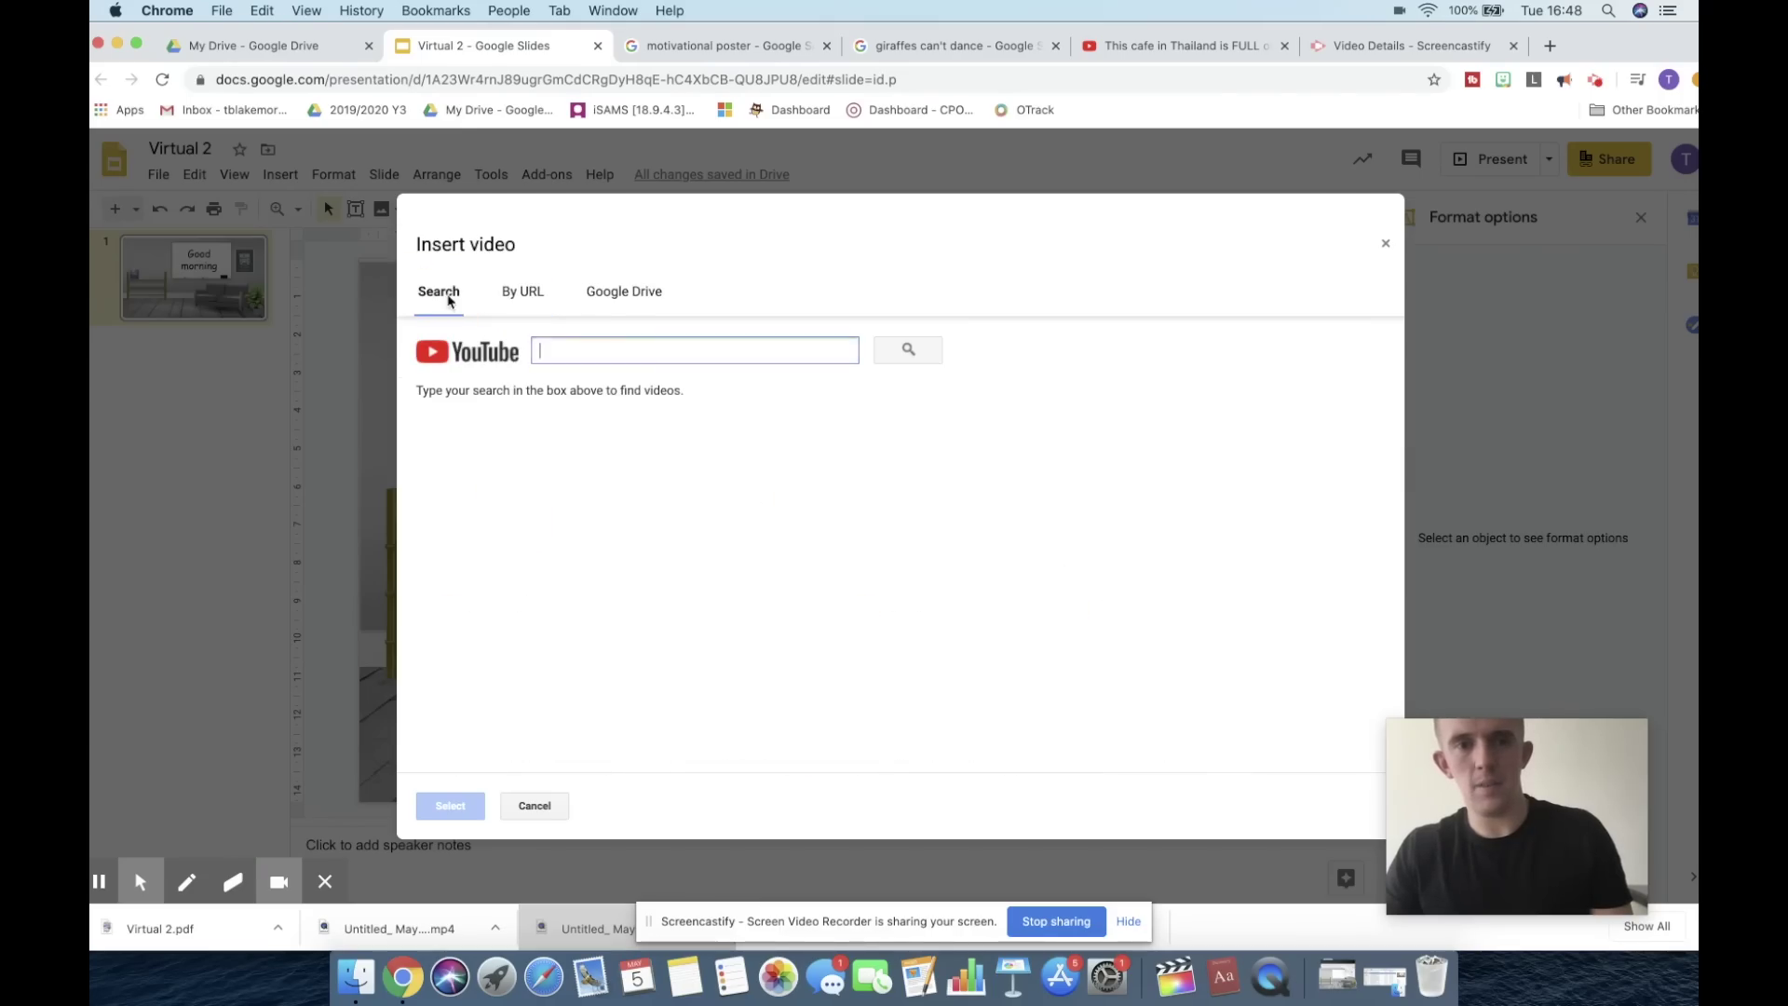
type("https://www.youtube.com/watch?v=3a2csToUlhQ")
left_click(911, 349)
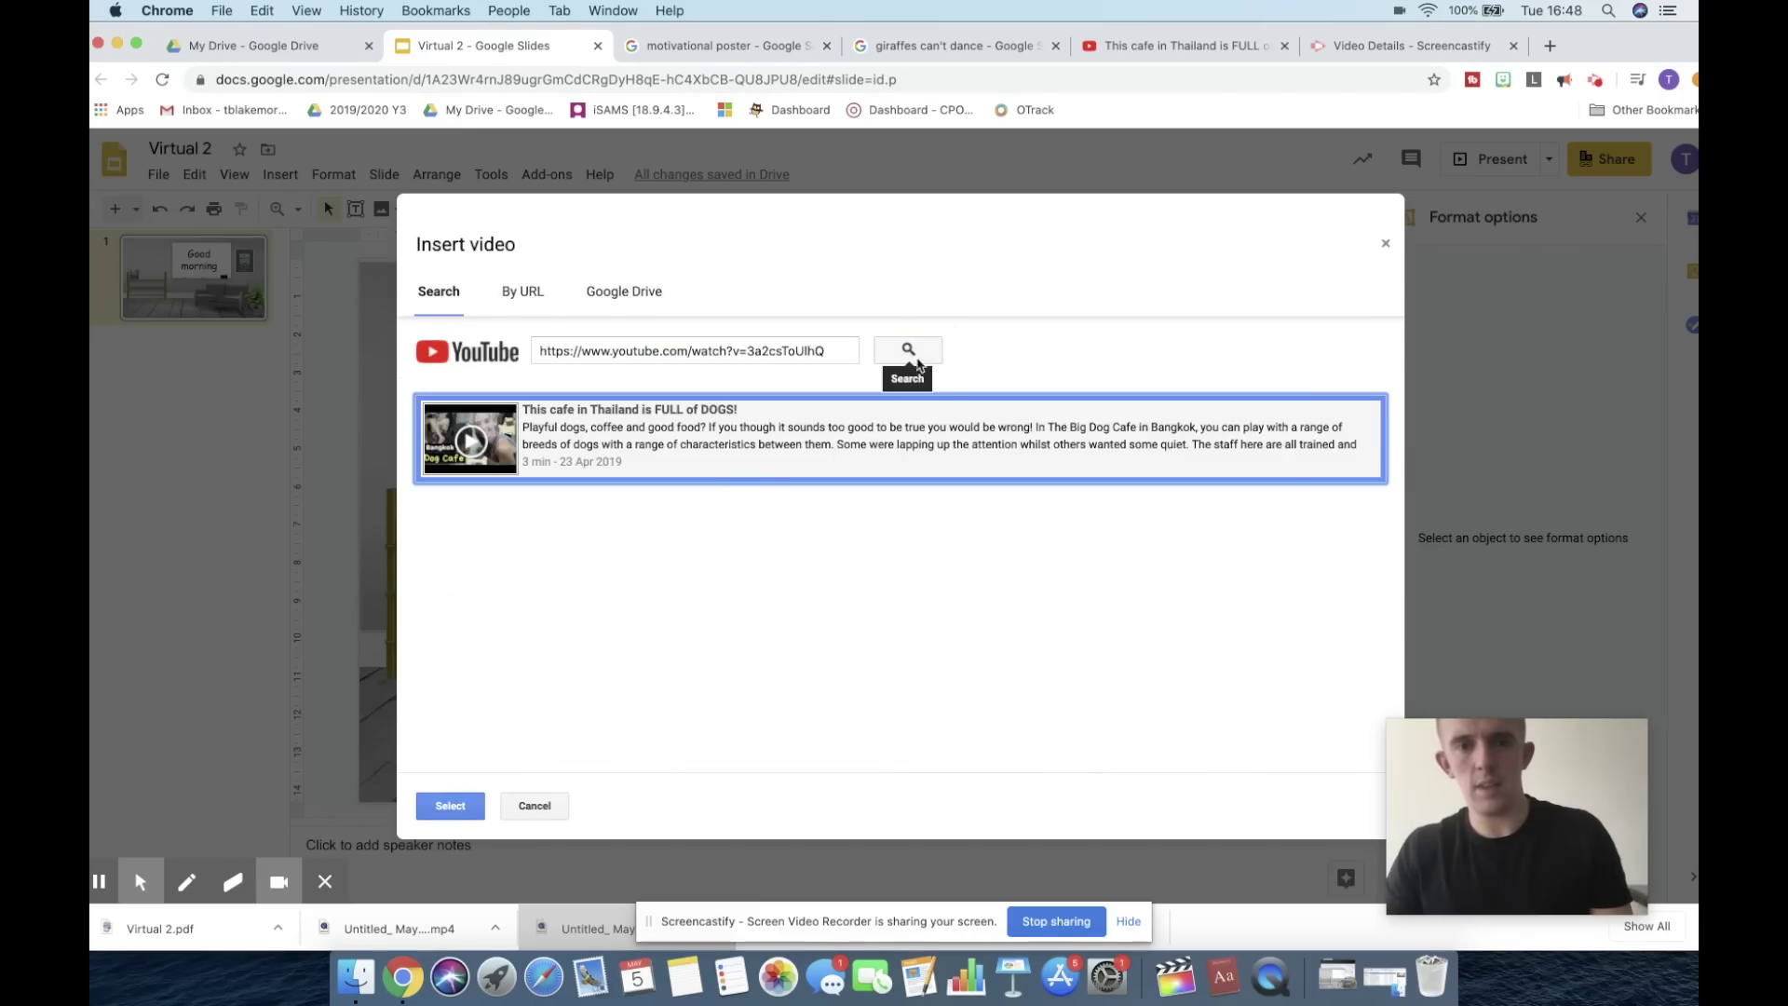
left_click(627, 446)
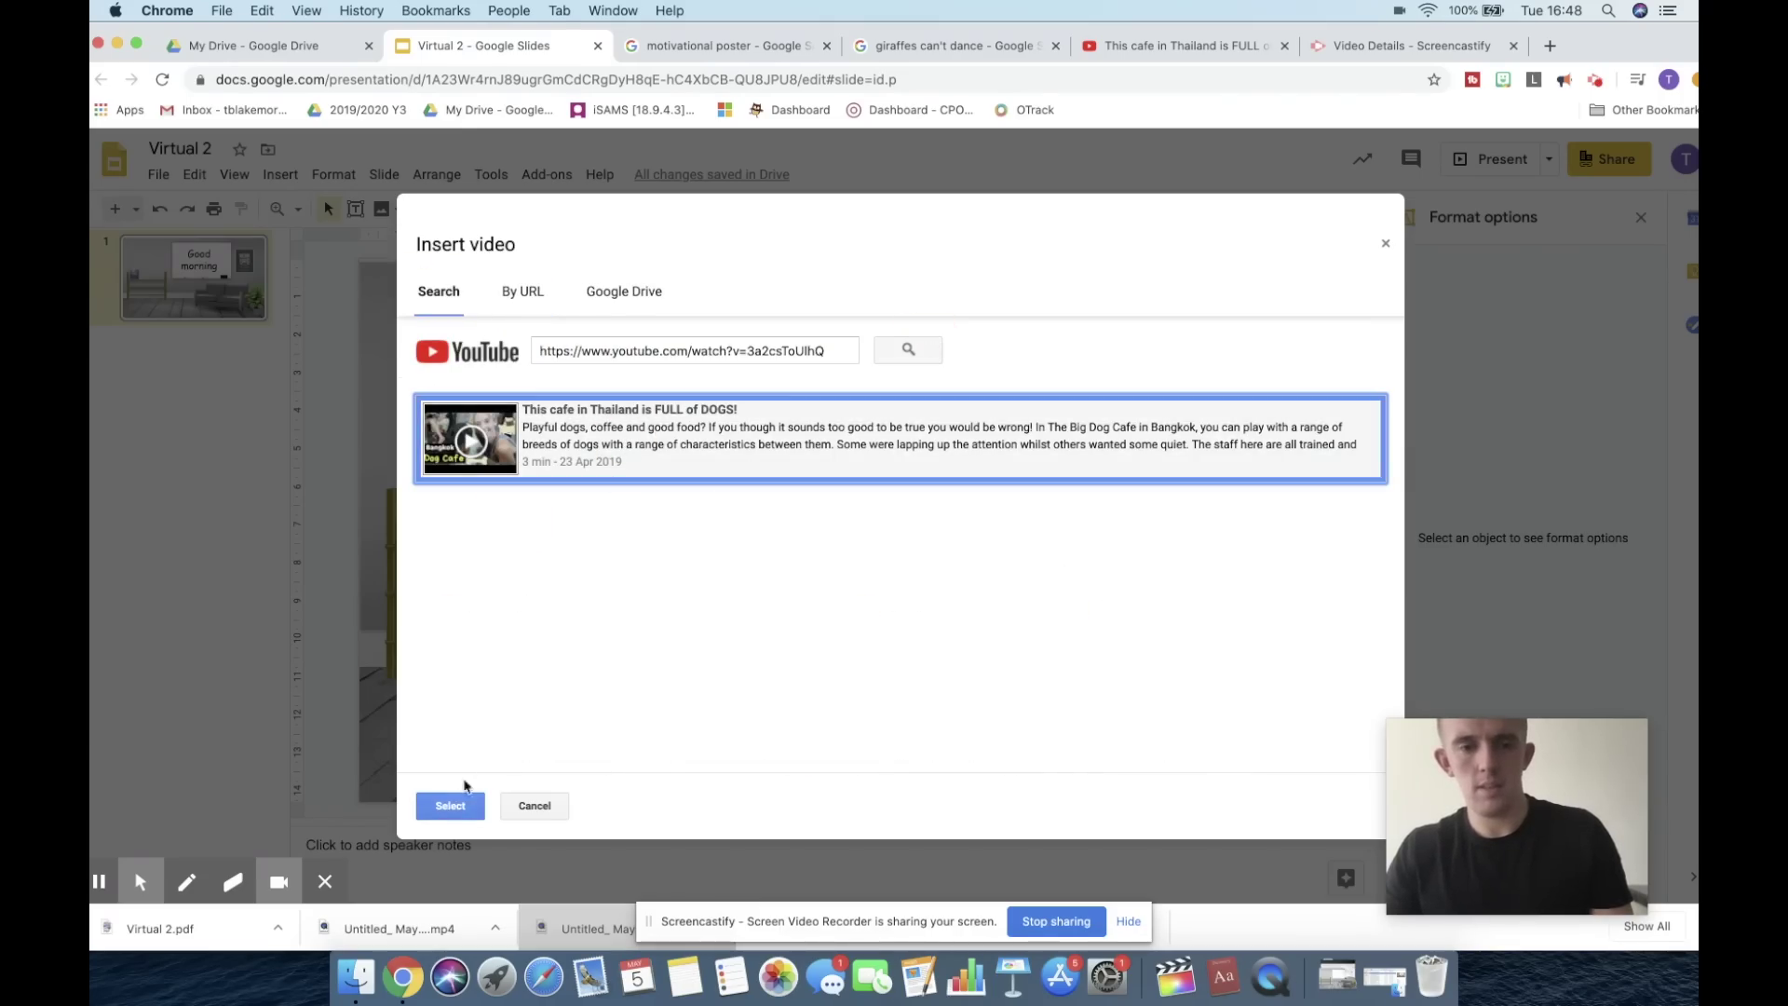
left_click(449, 807)
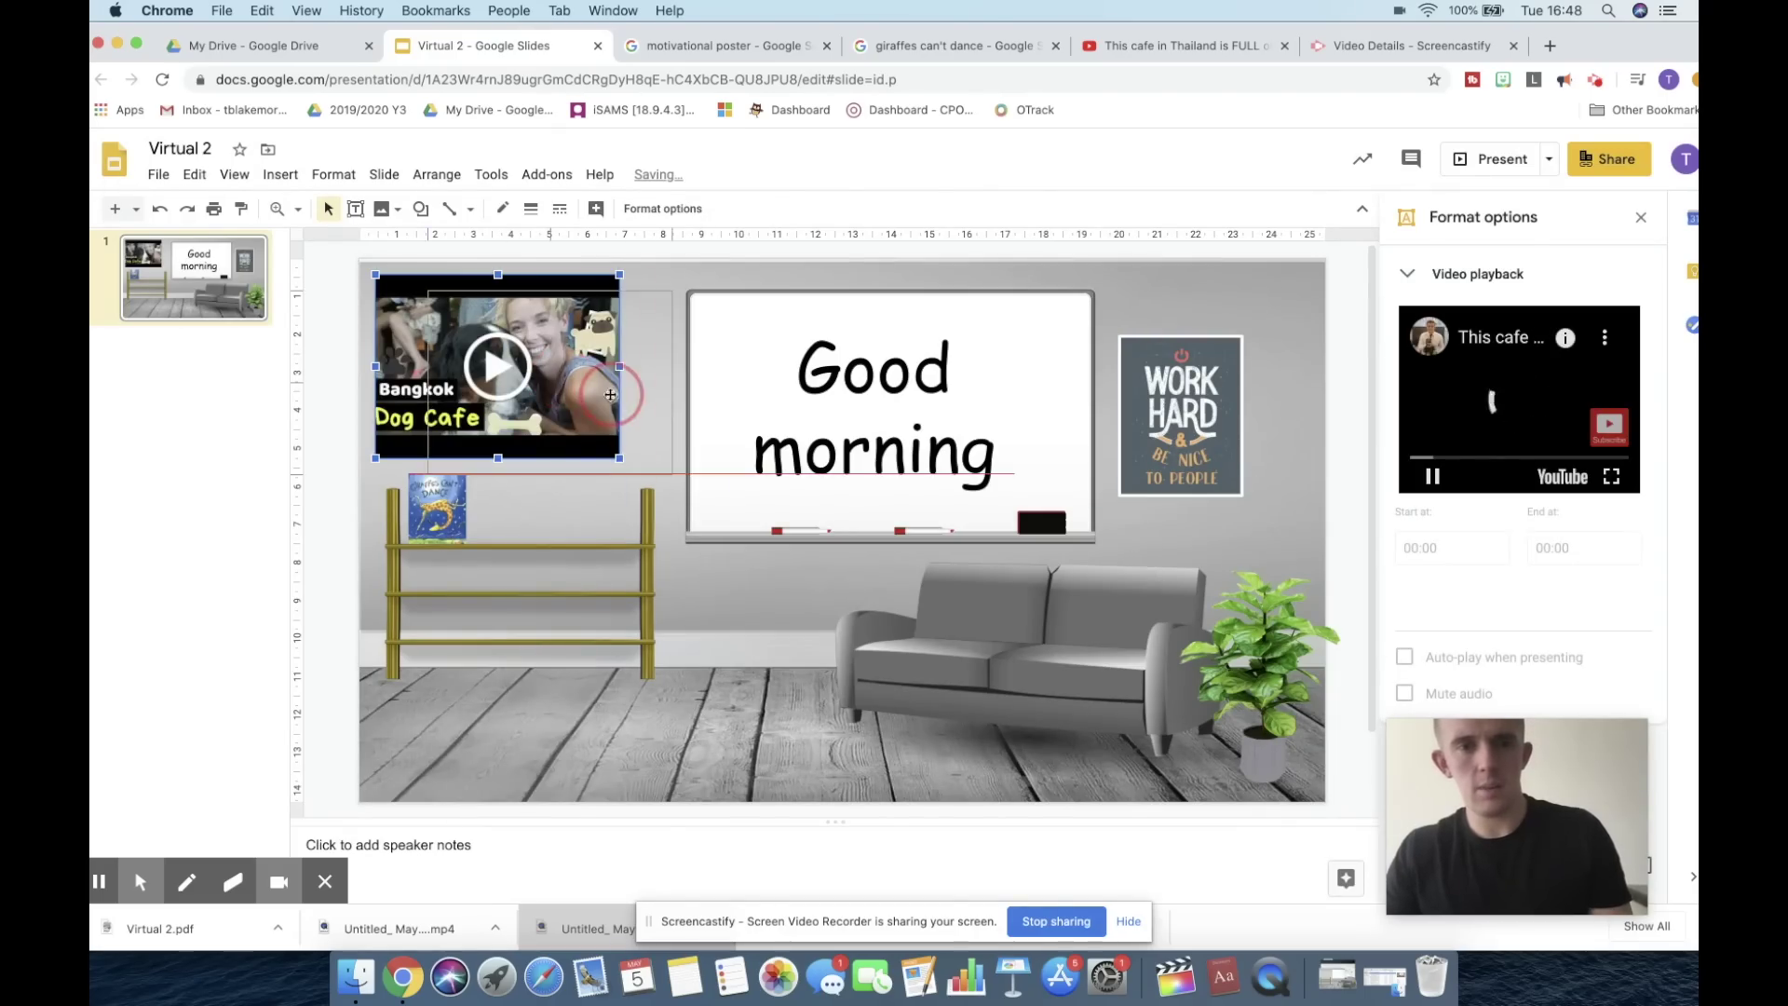
left_click_drag(557, 376, 590, 375)
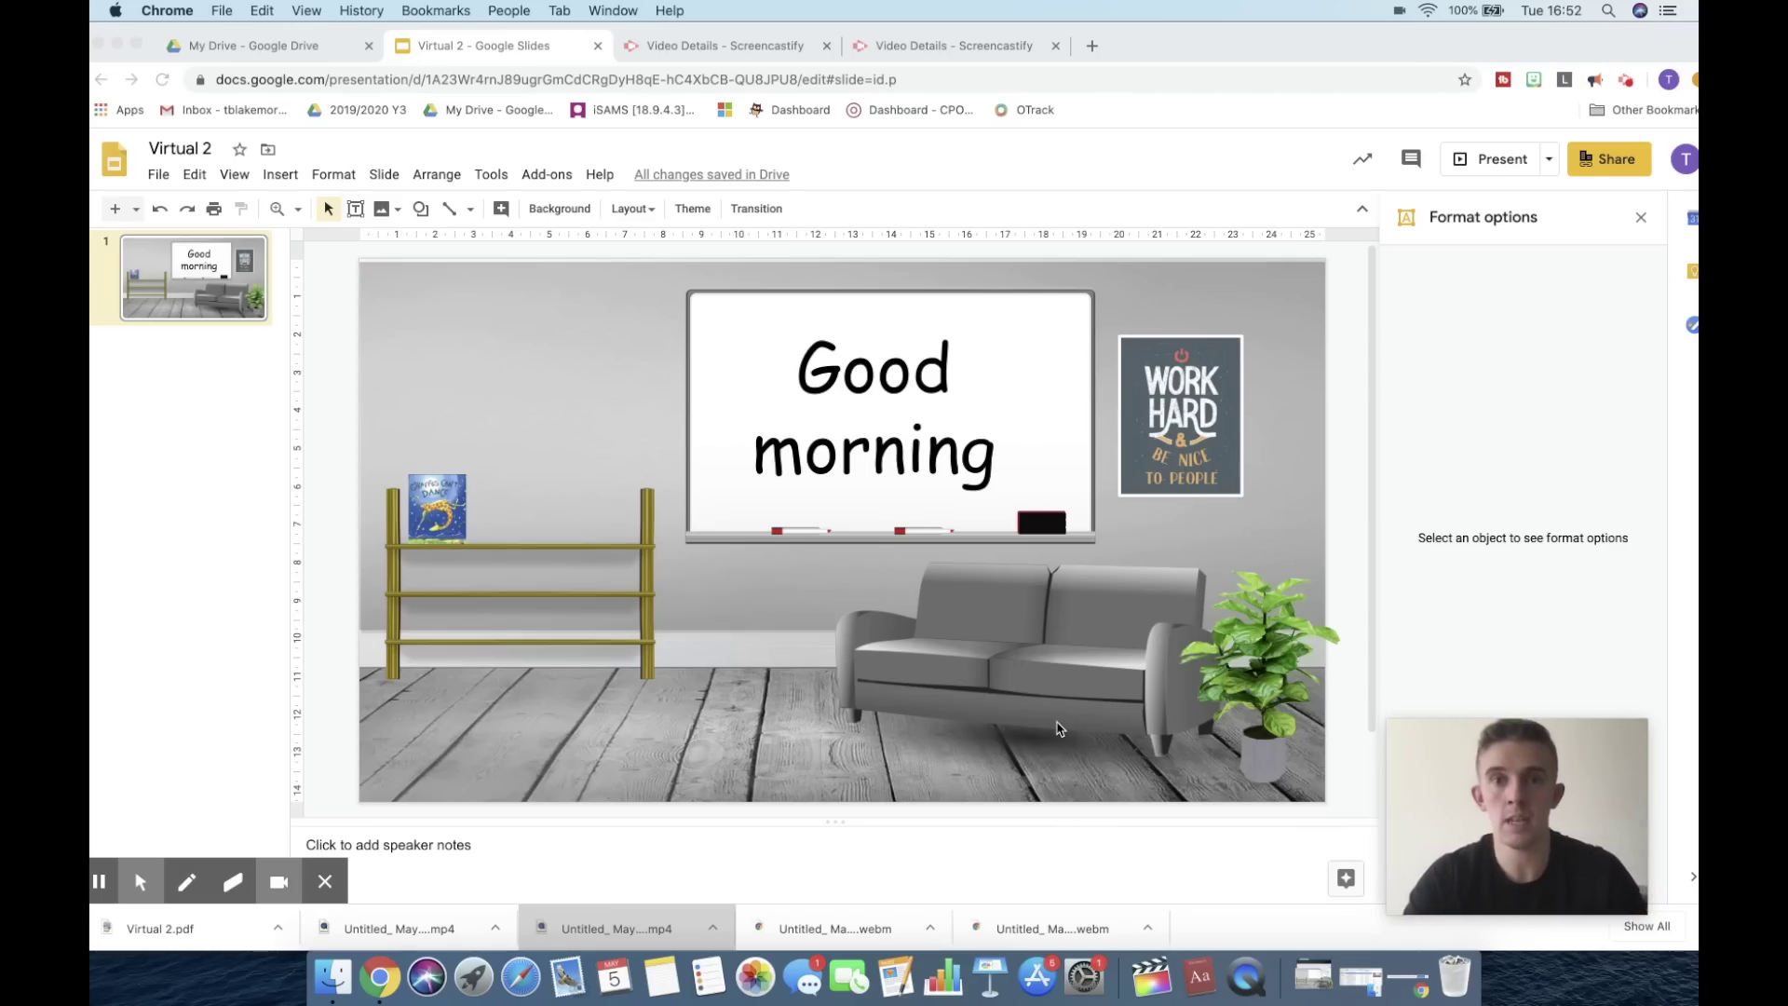
Step: Search Google for 'bitmoji' in a new tab and look through the results
left_click(1086, 47)
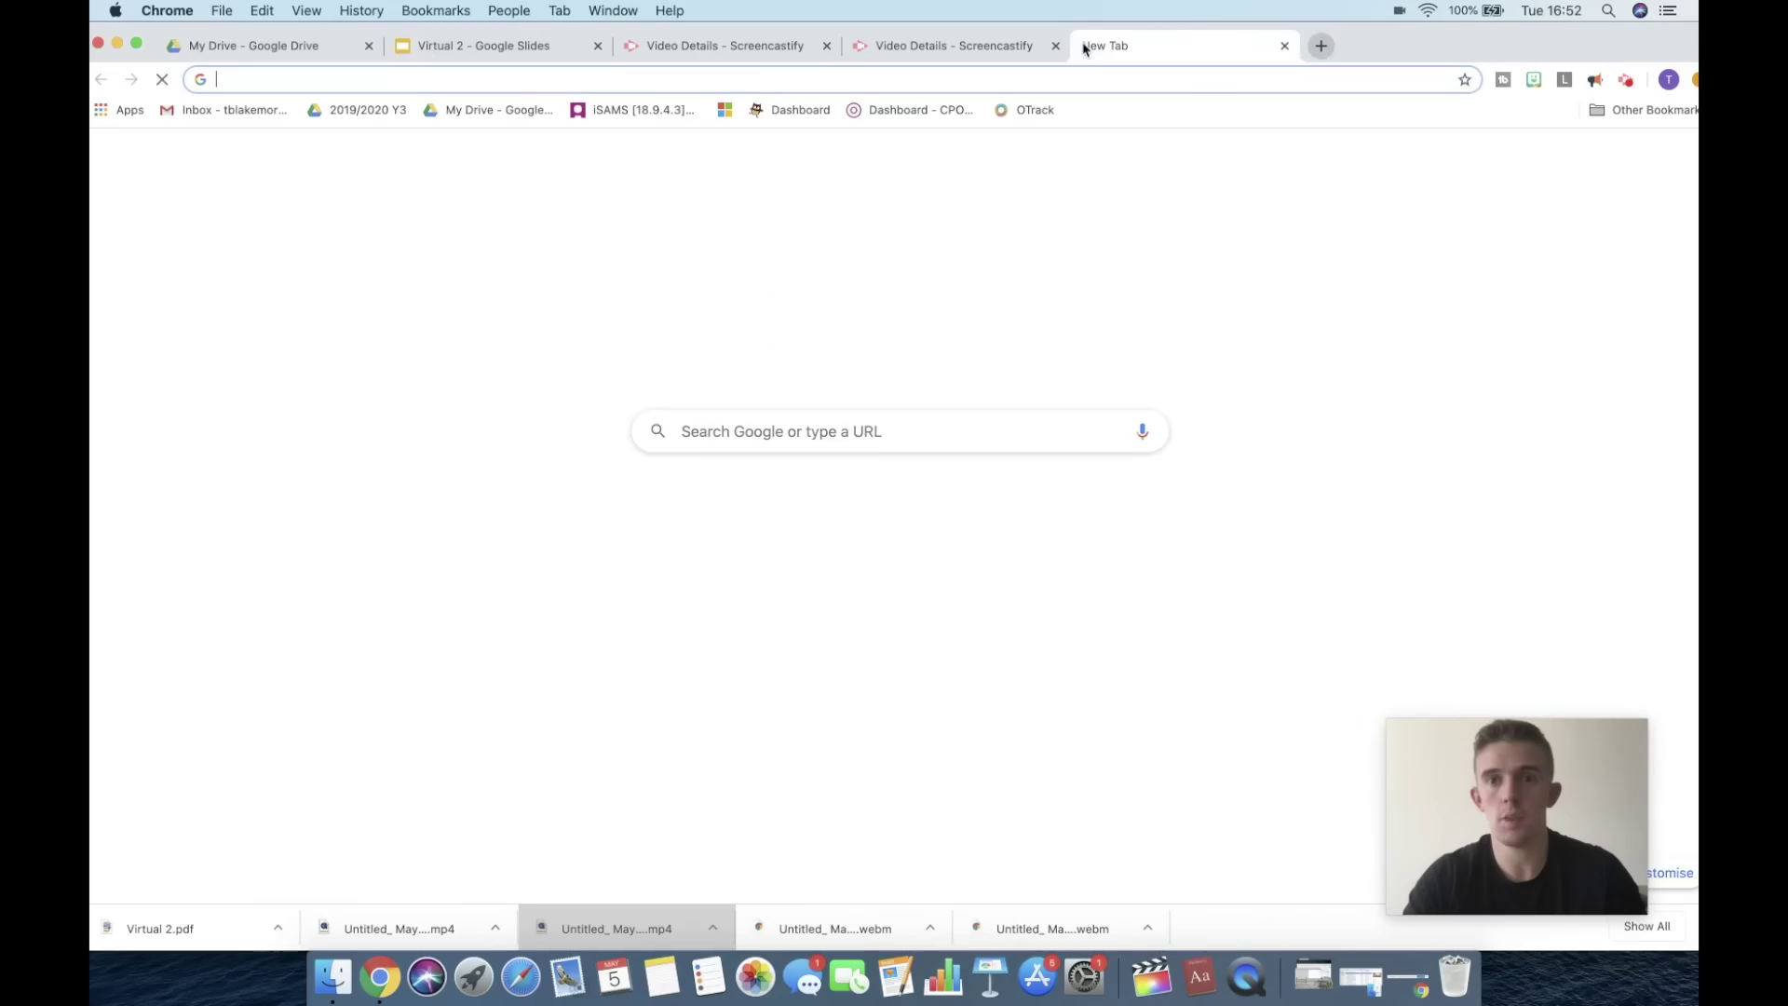
type("bitmoji")
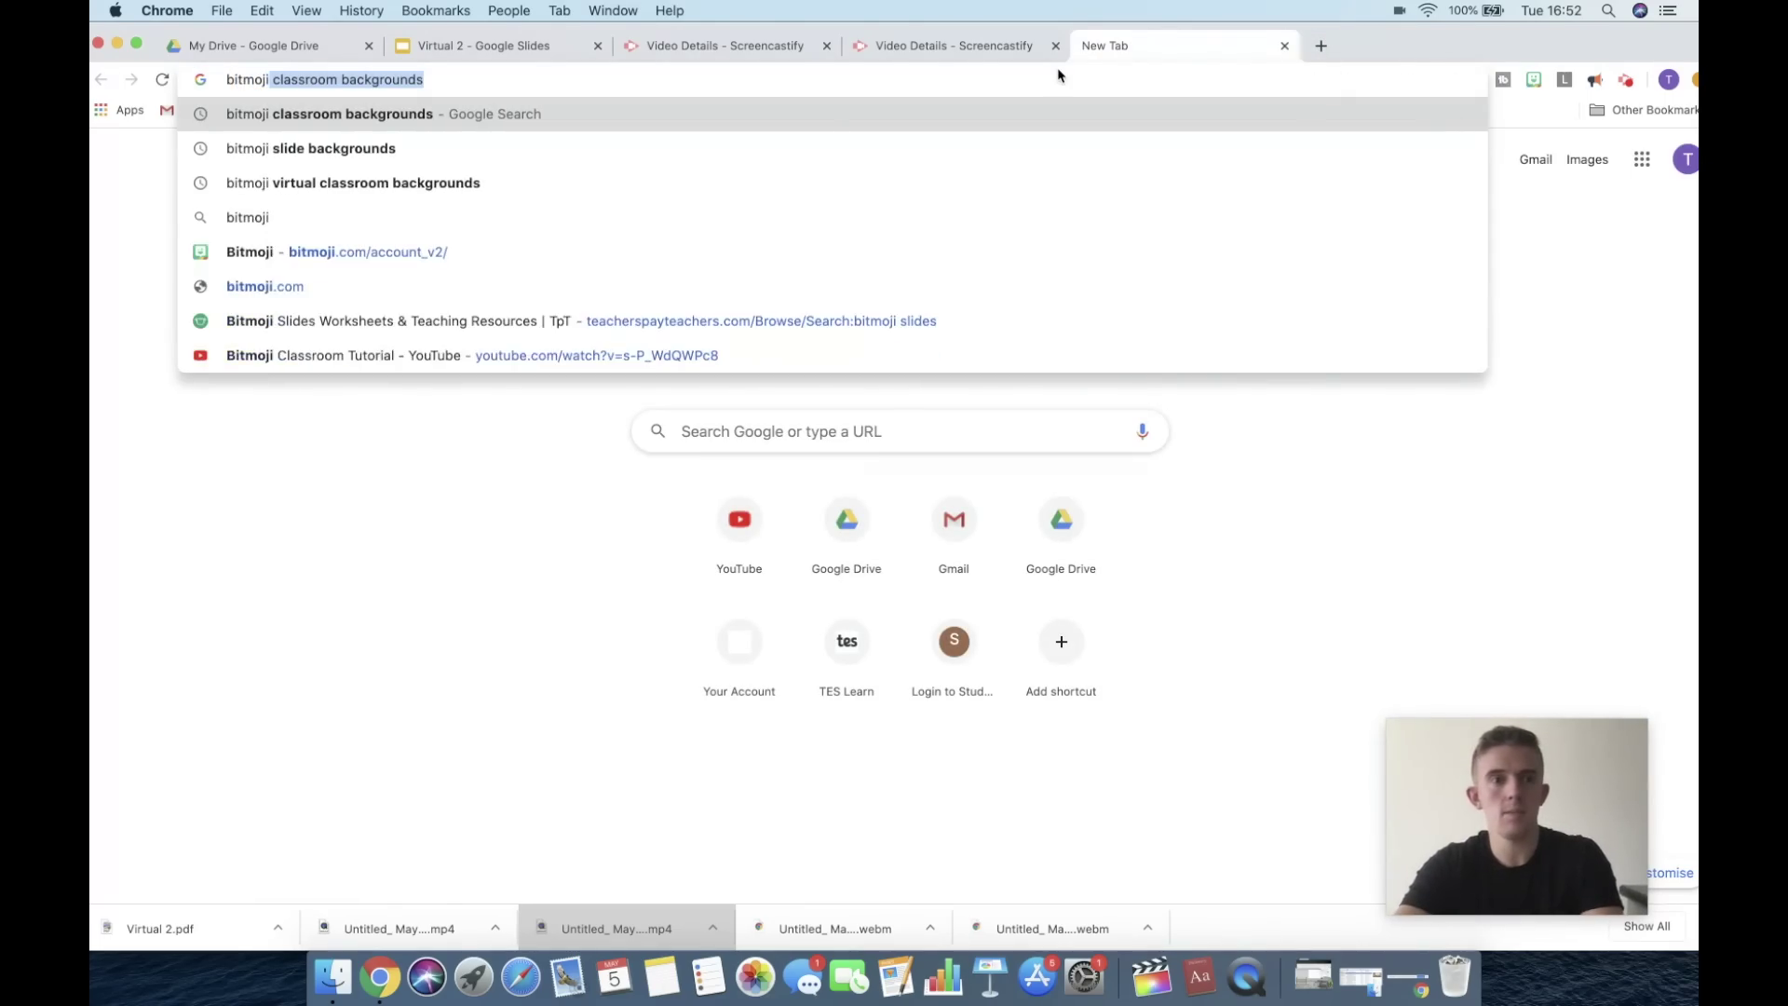
key("Return")
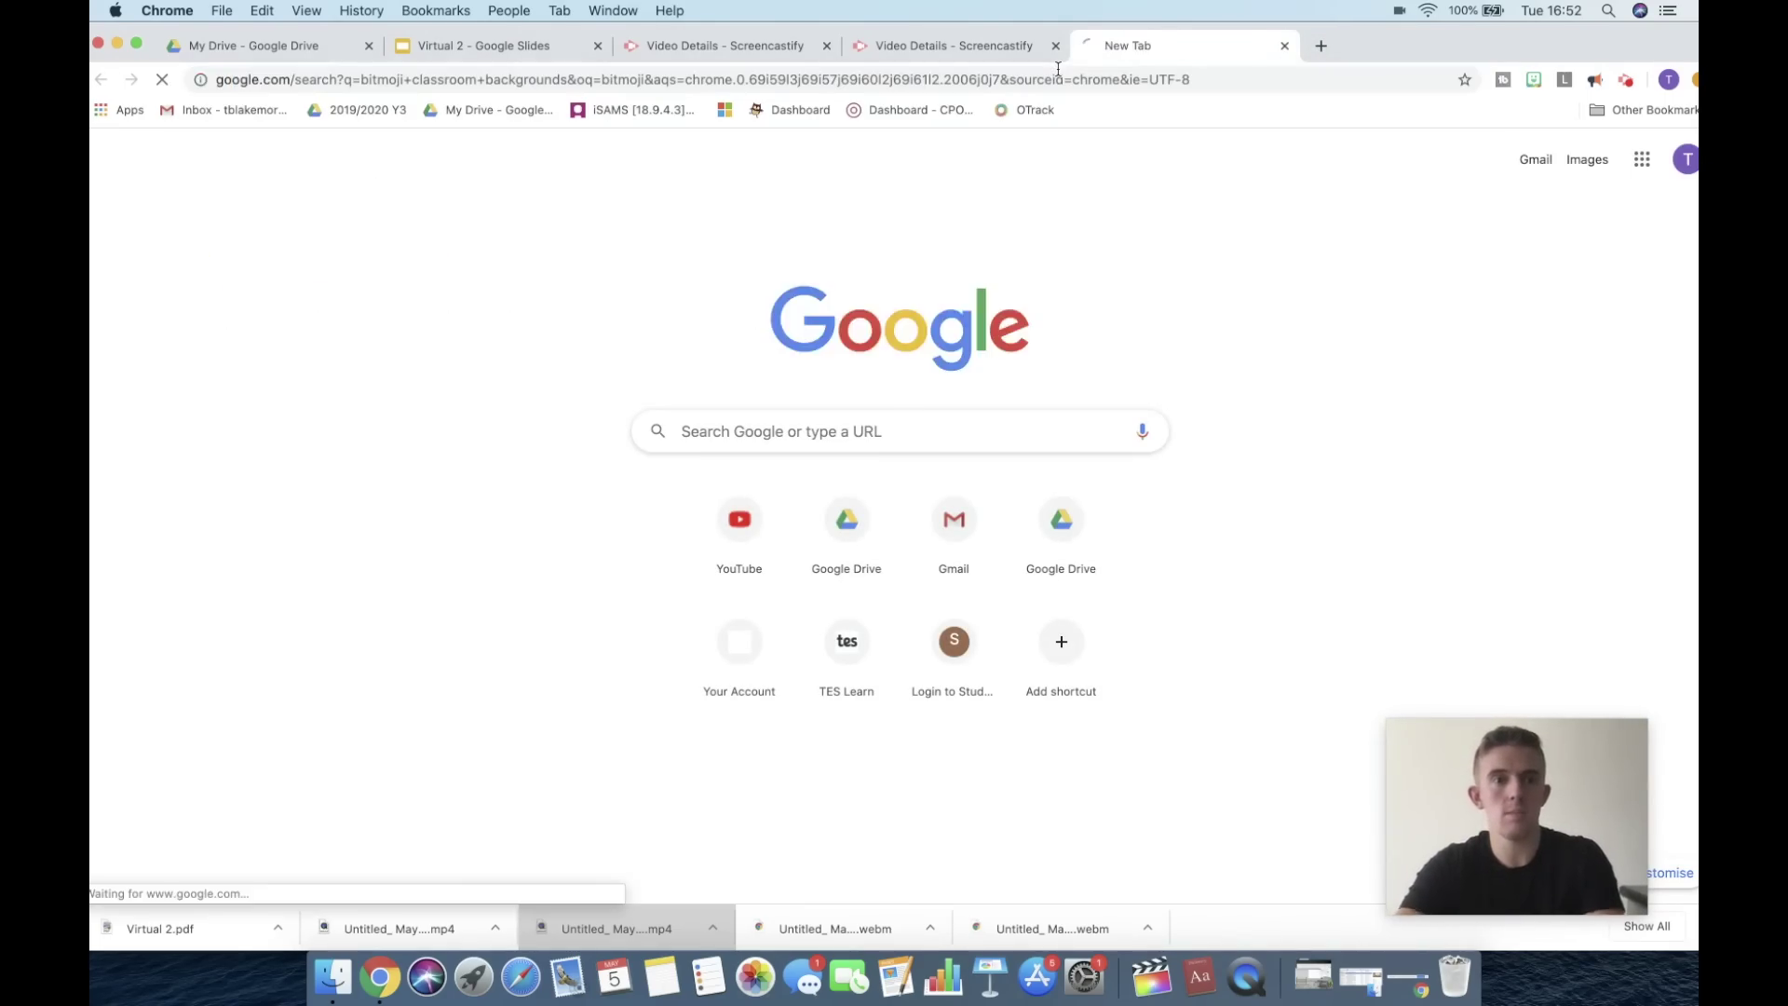
scroll(629, 380, "down", 10)
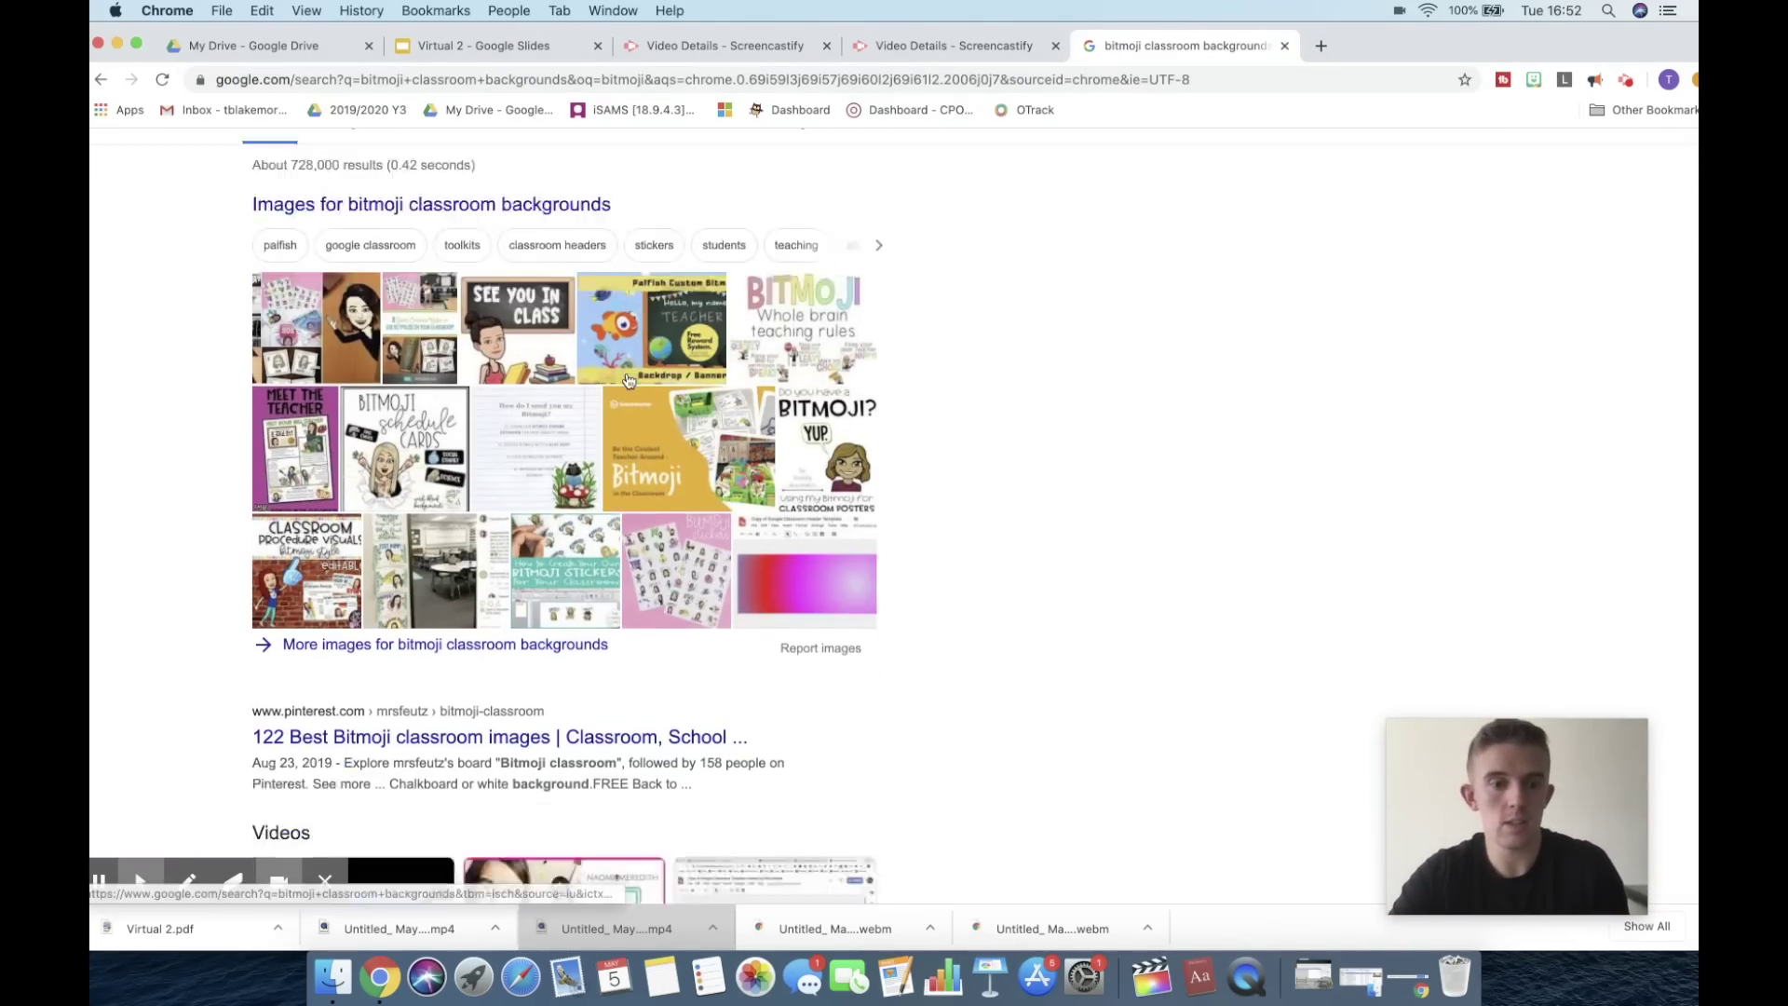
scroll(627, 380, "down", 3)
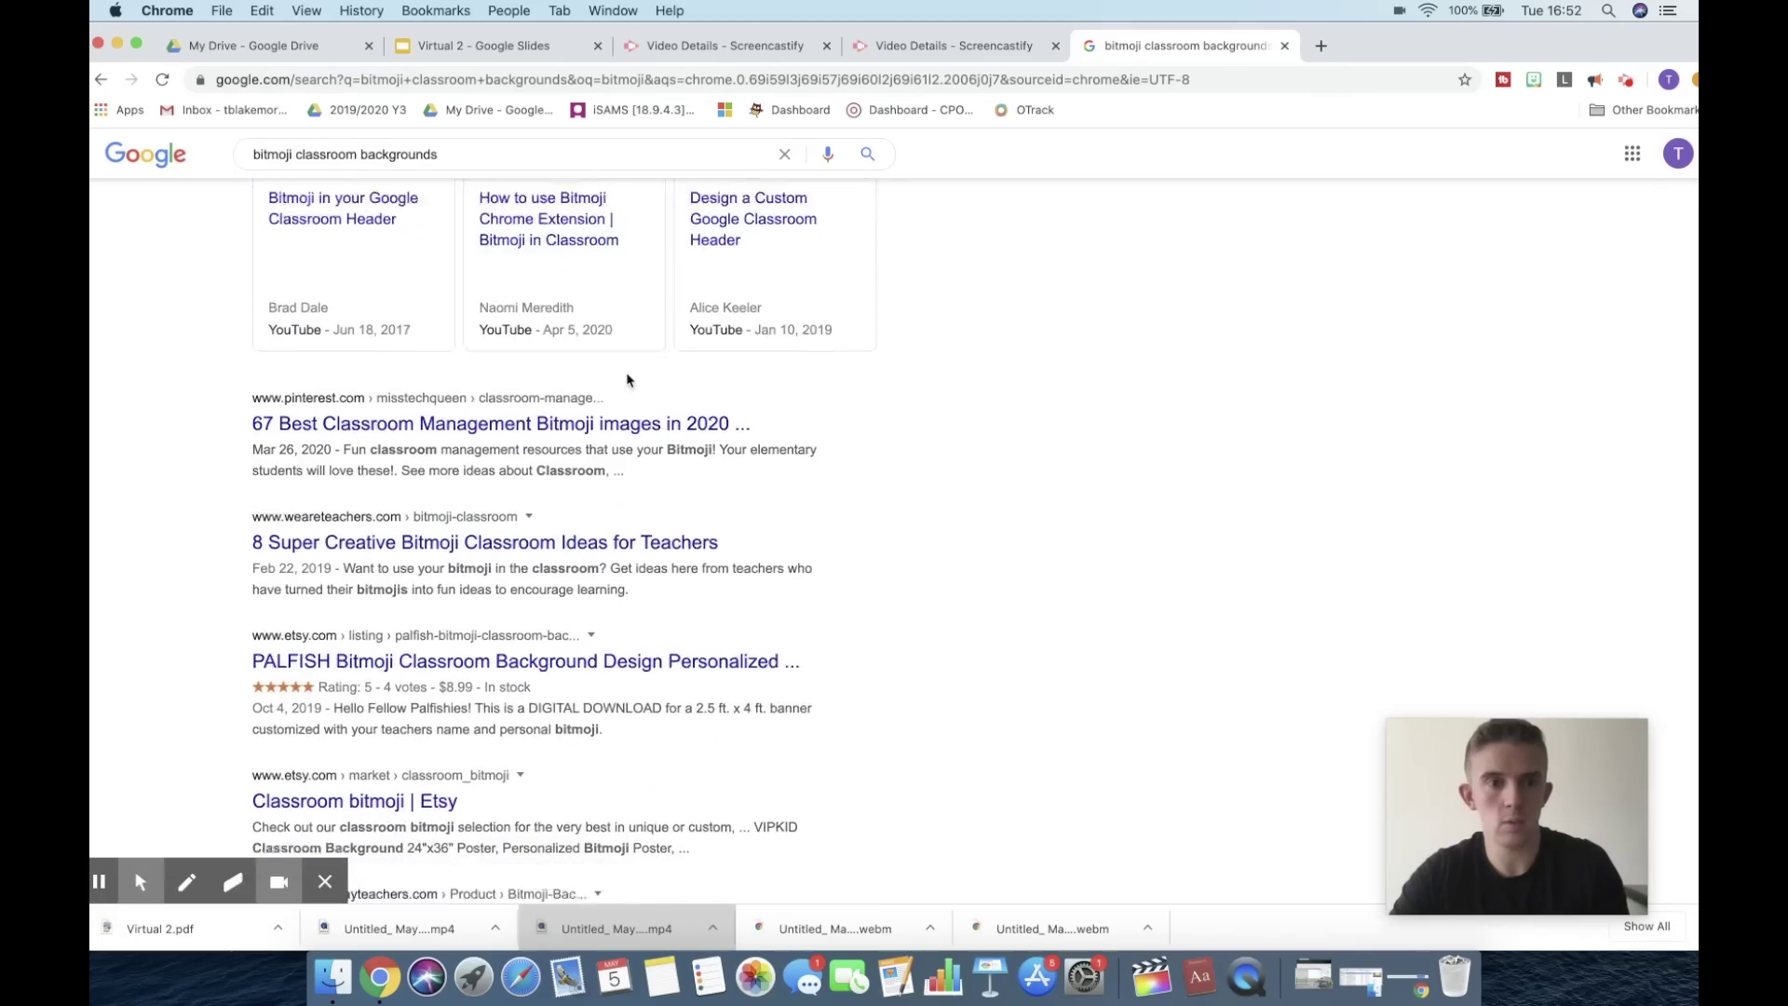
scroll(627, 380, "up", 15)
scroll(627, 377, "down", 1)
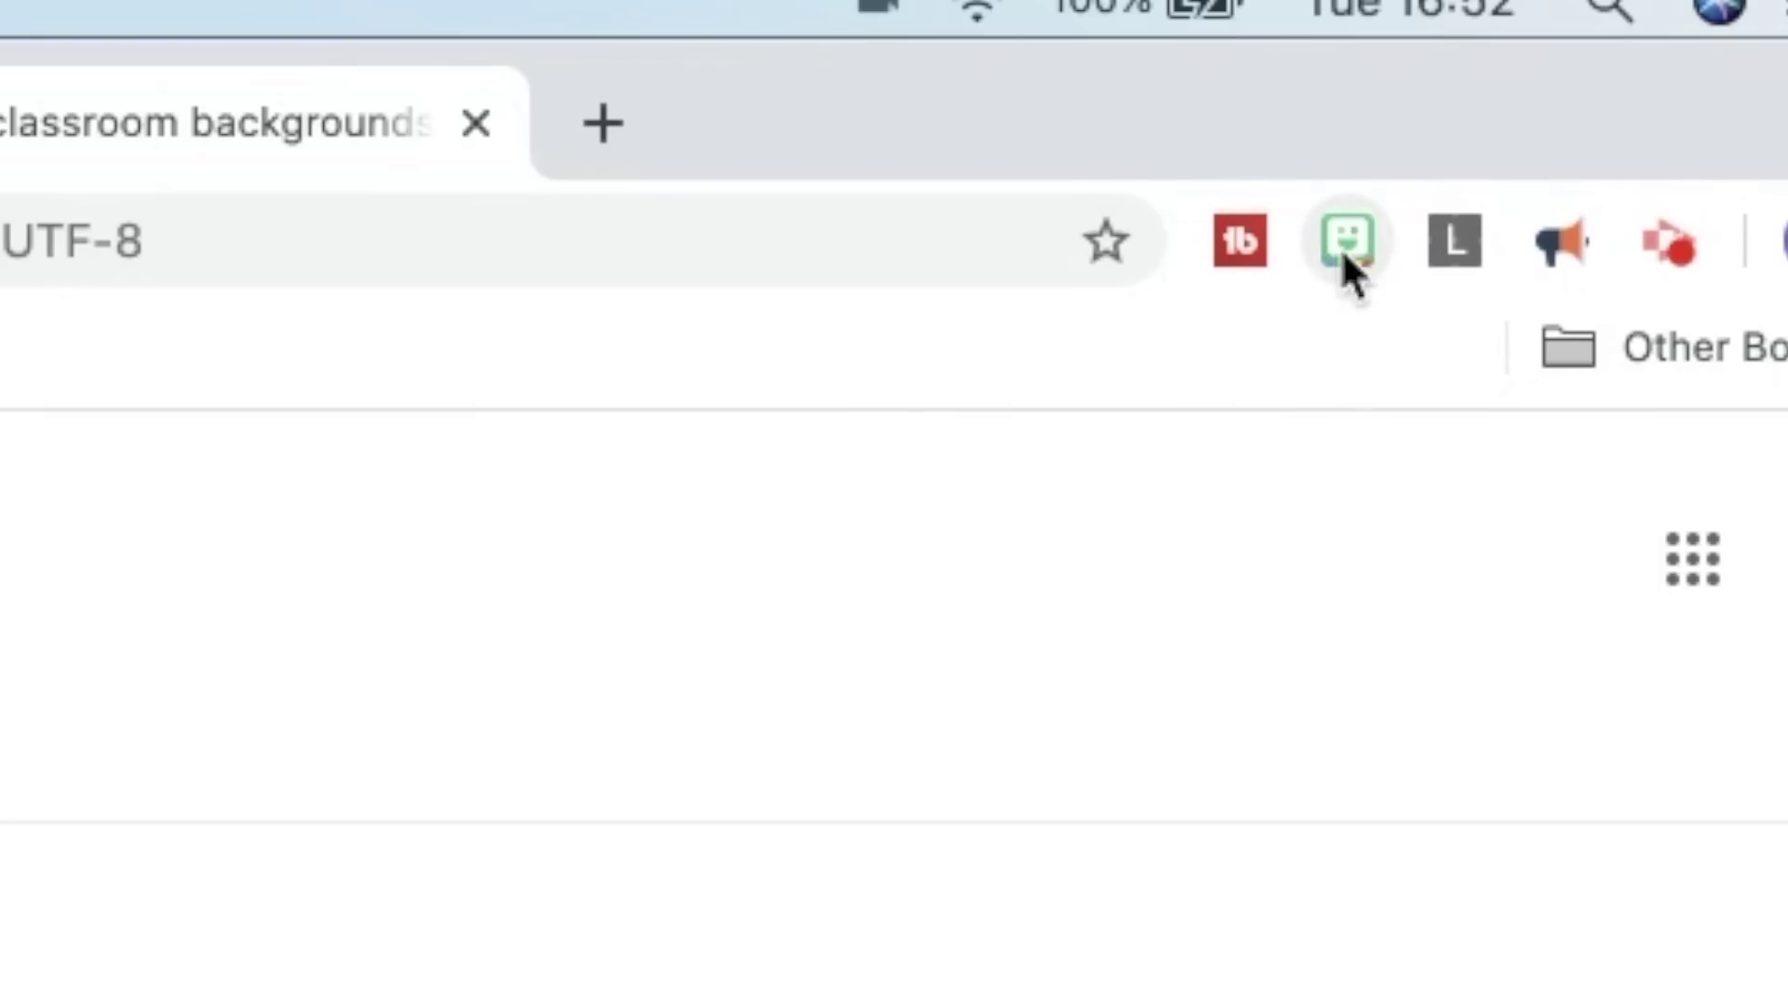
Step: Search 'bitmoji chrome add on' and open the Bitmoji Chrome Web Store page
triple_click(649, 177)
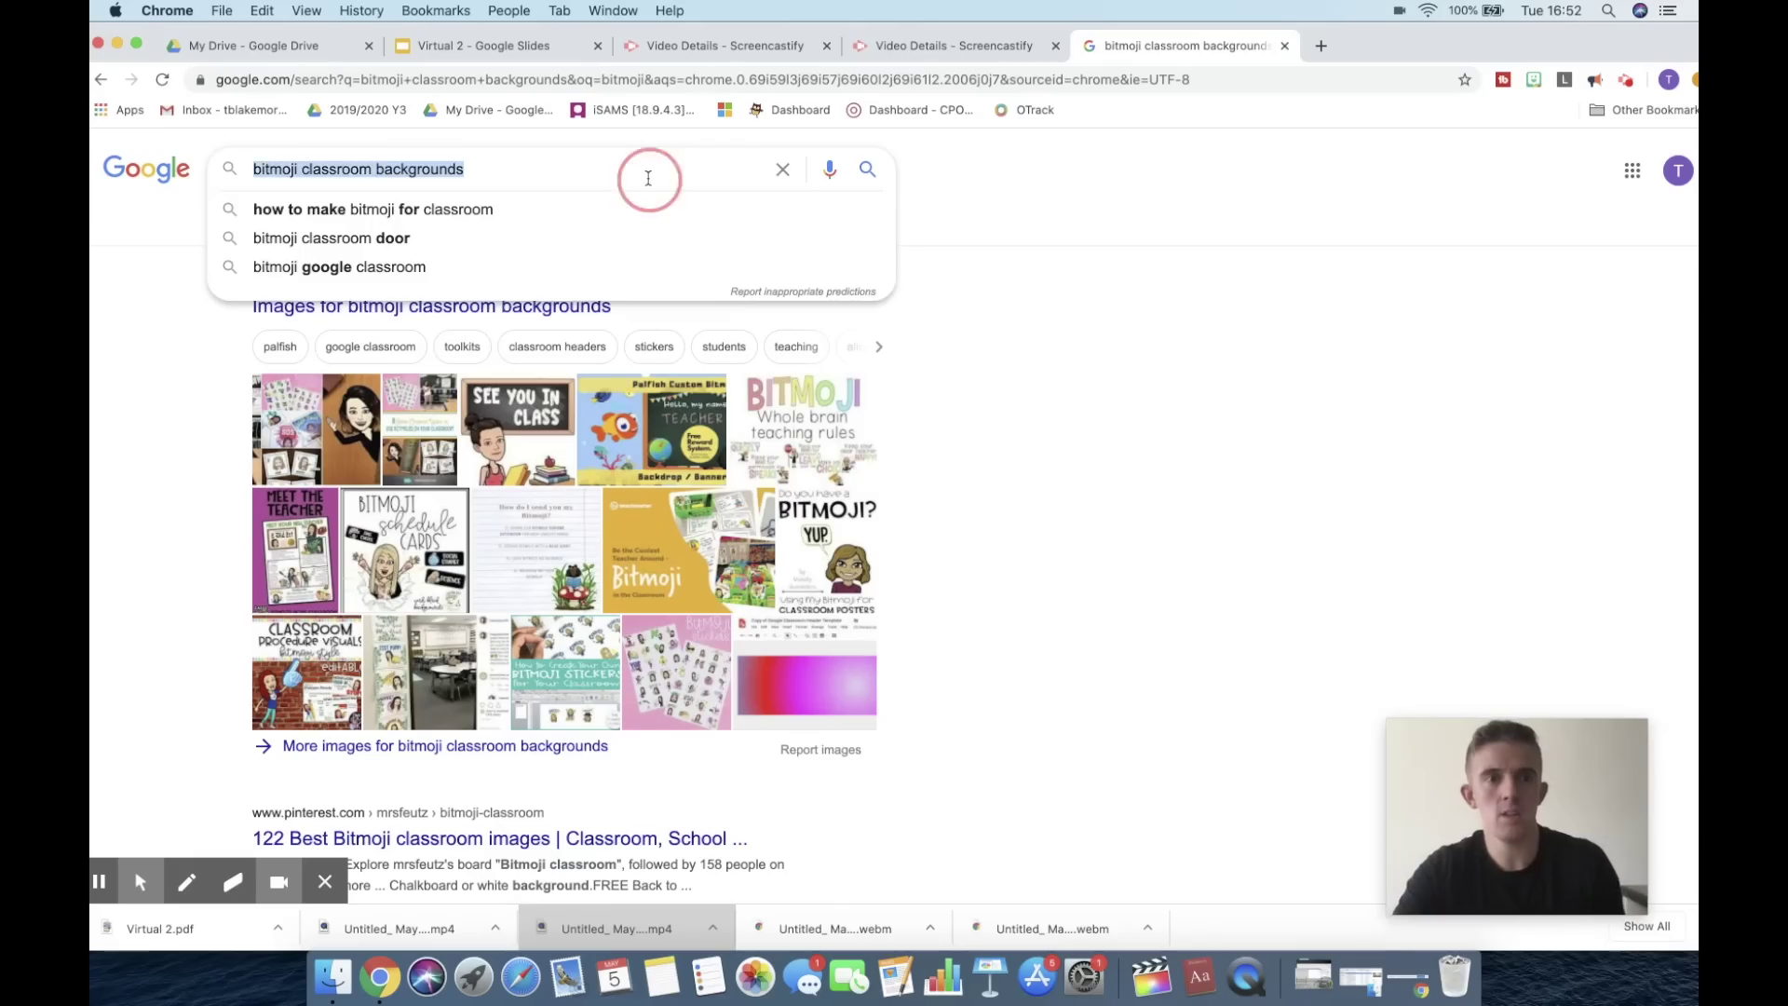
key("BackSpace")
type("bitmoji ")
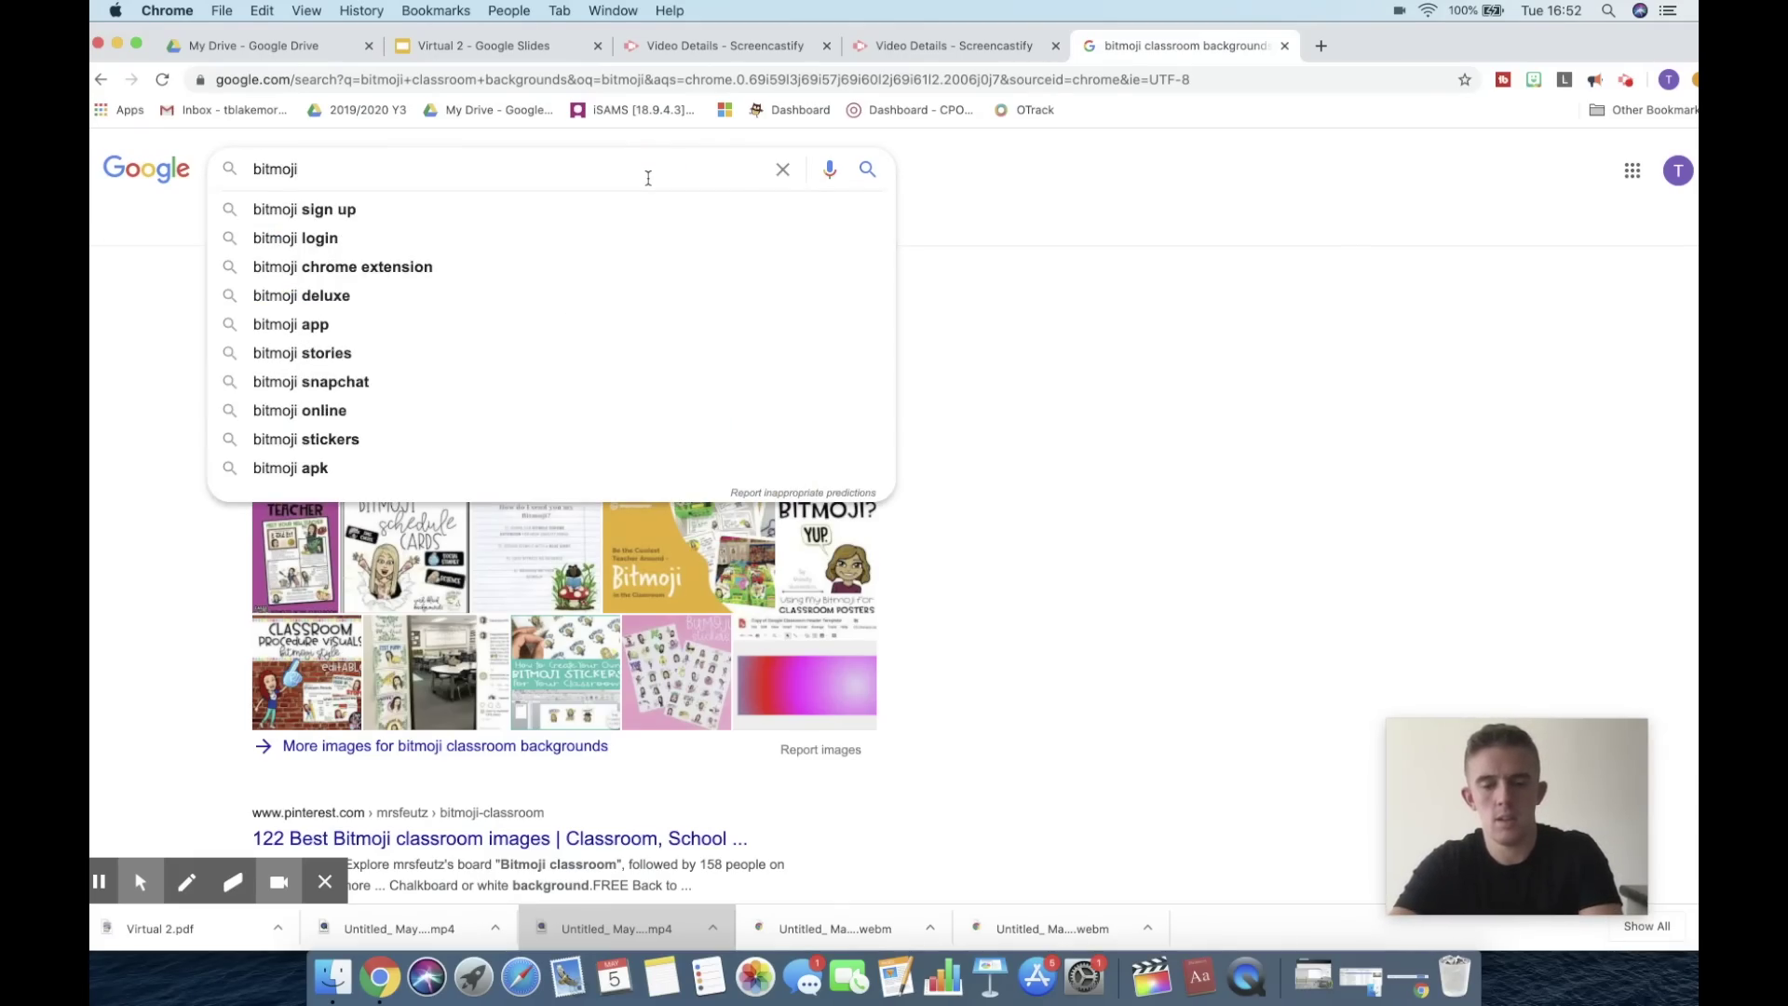
type("chrome a")
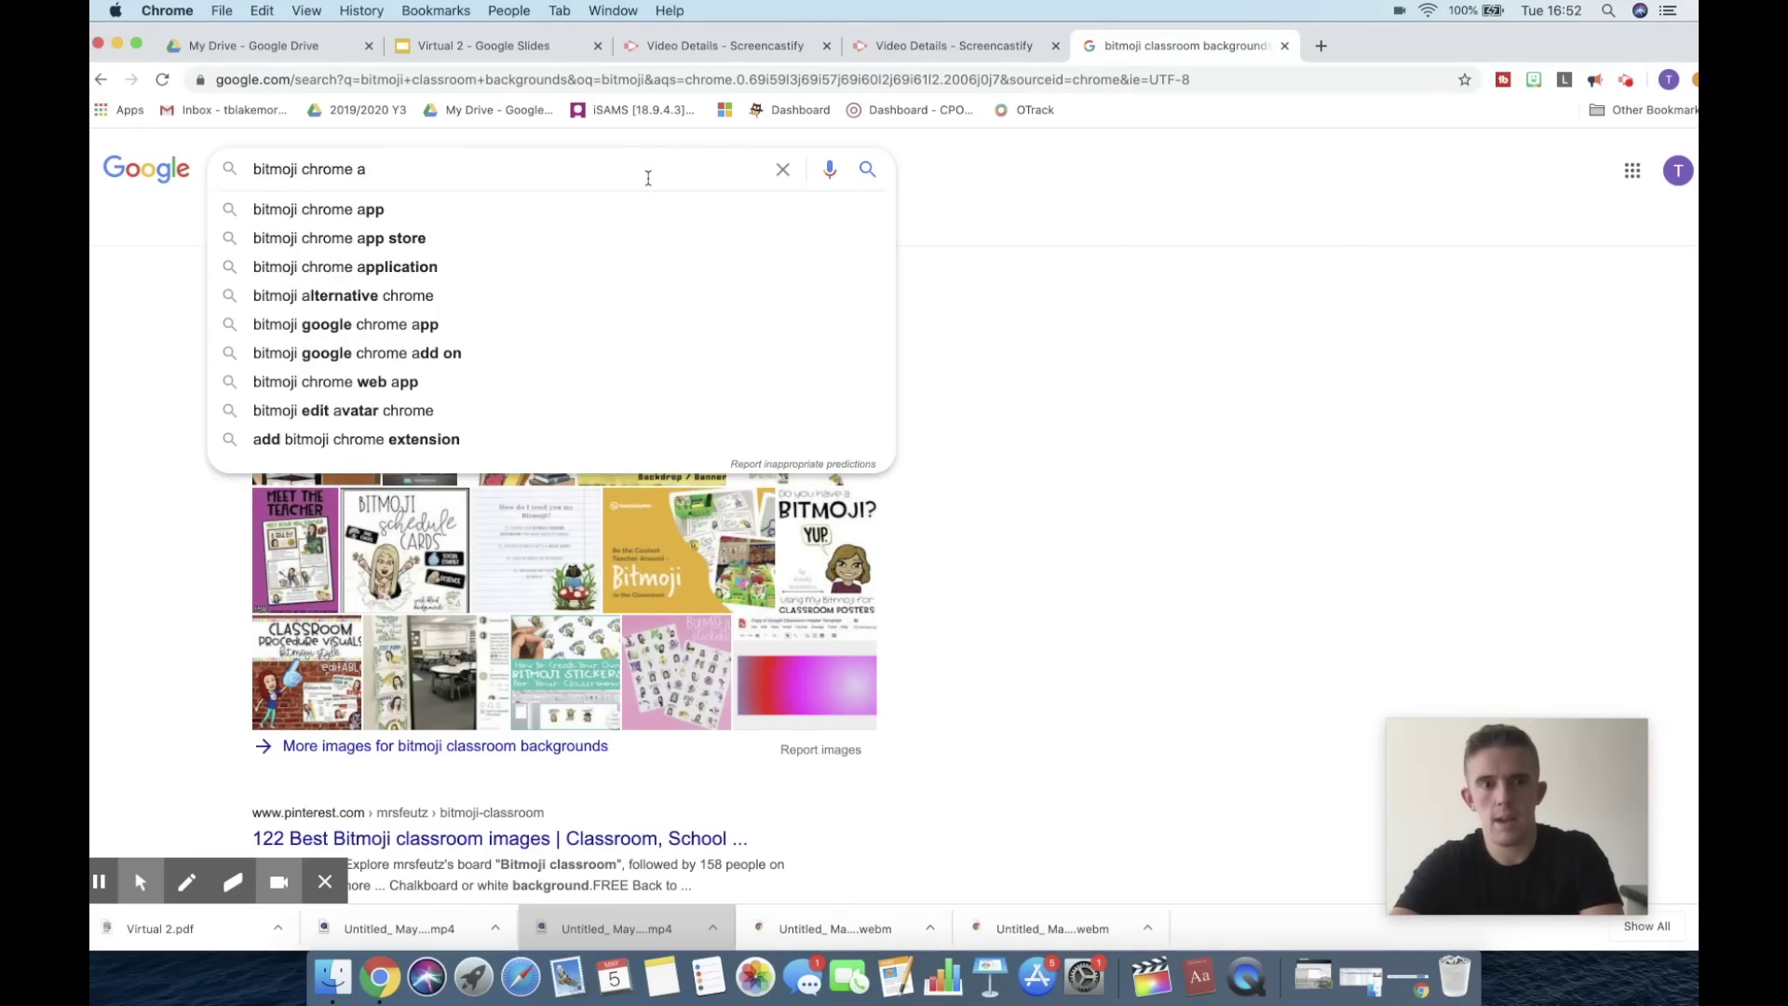
type("dd on")
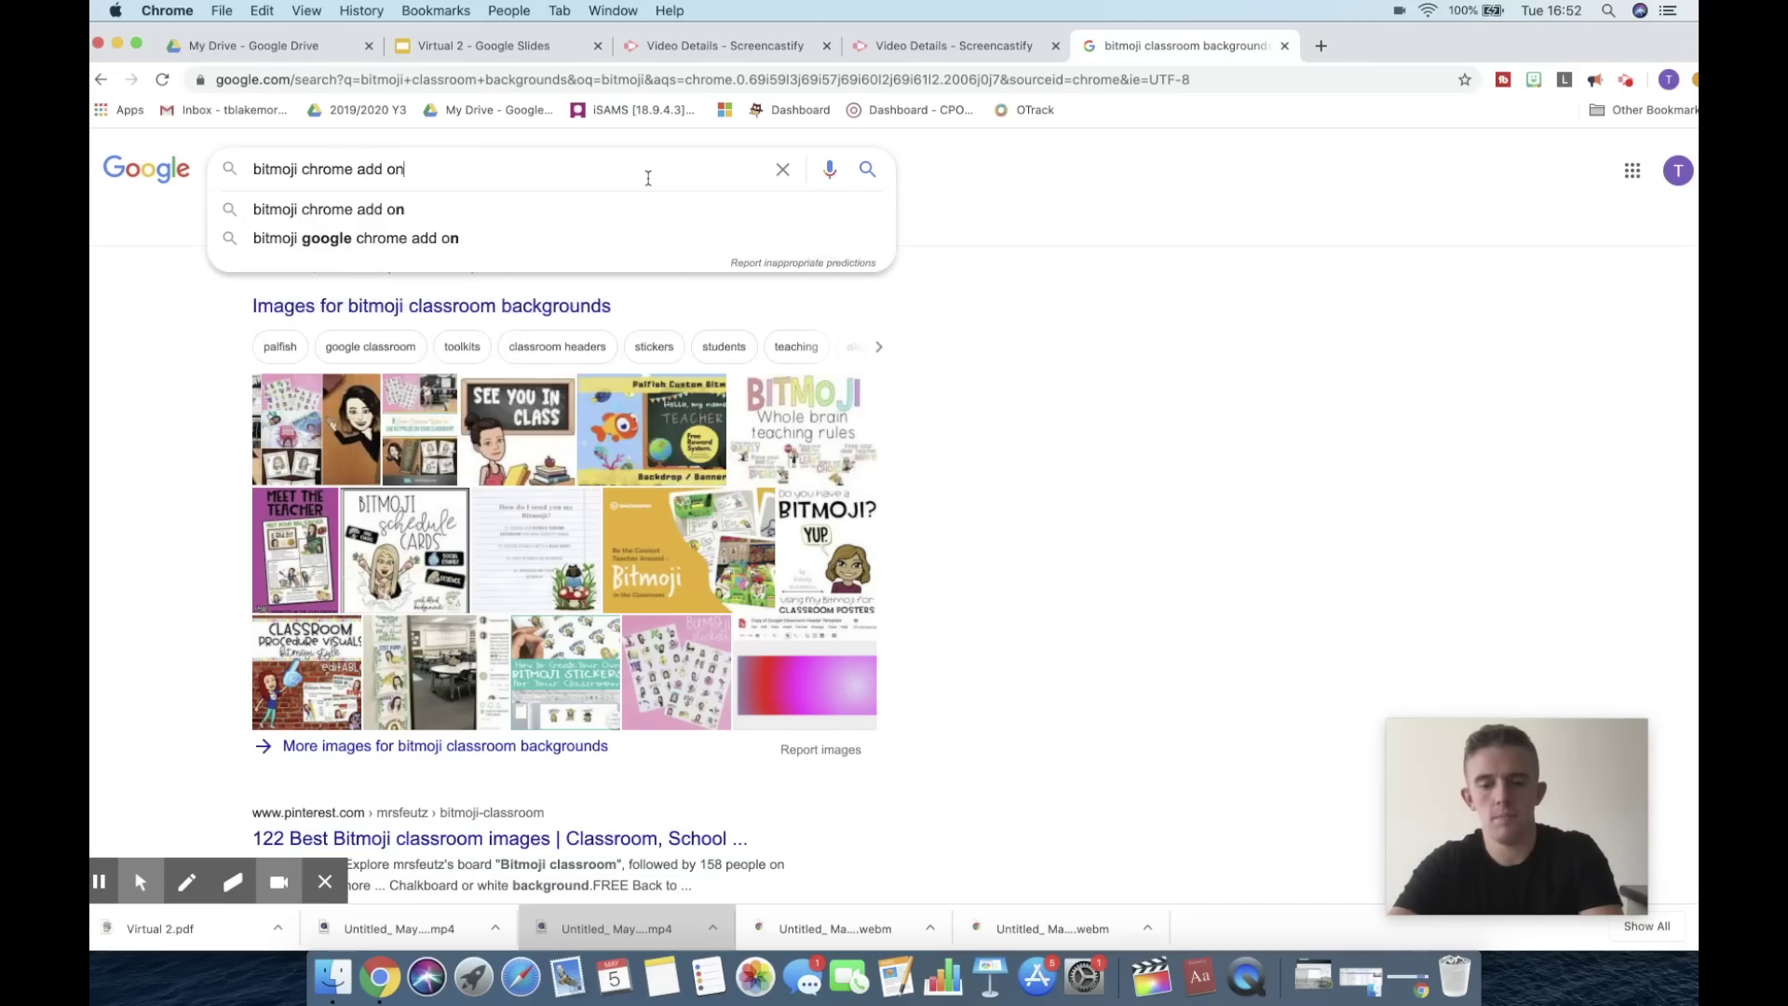
key("Return")
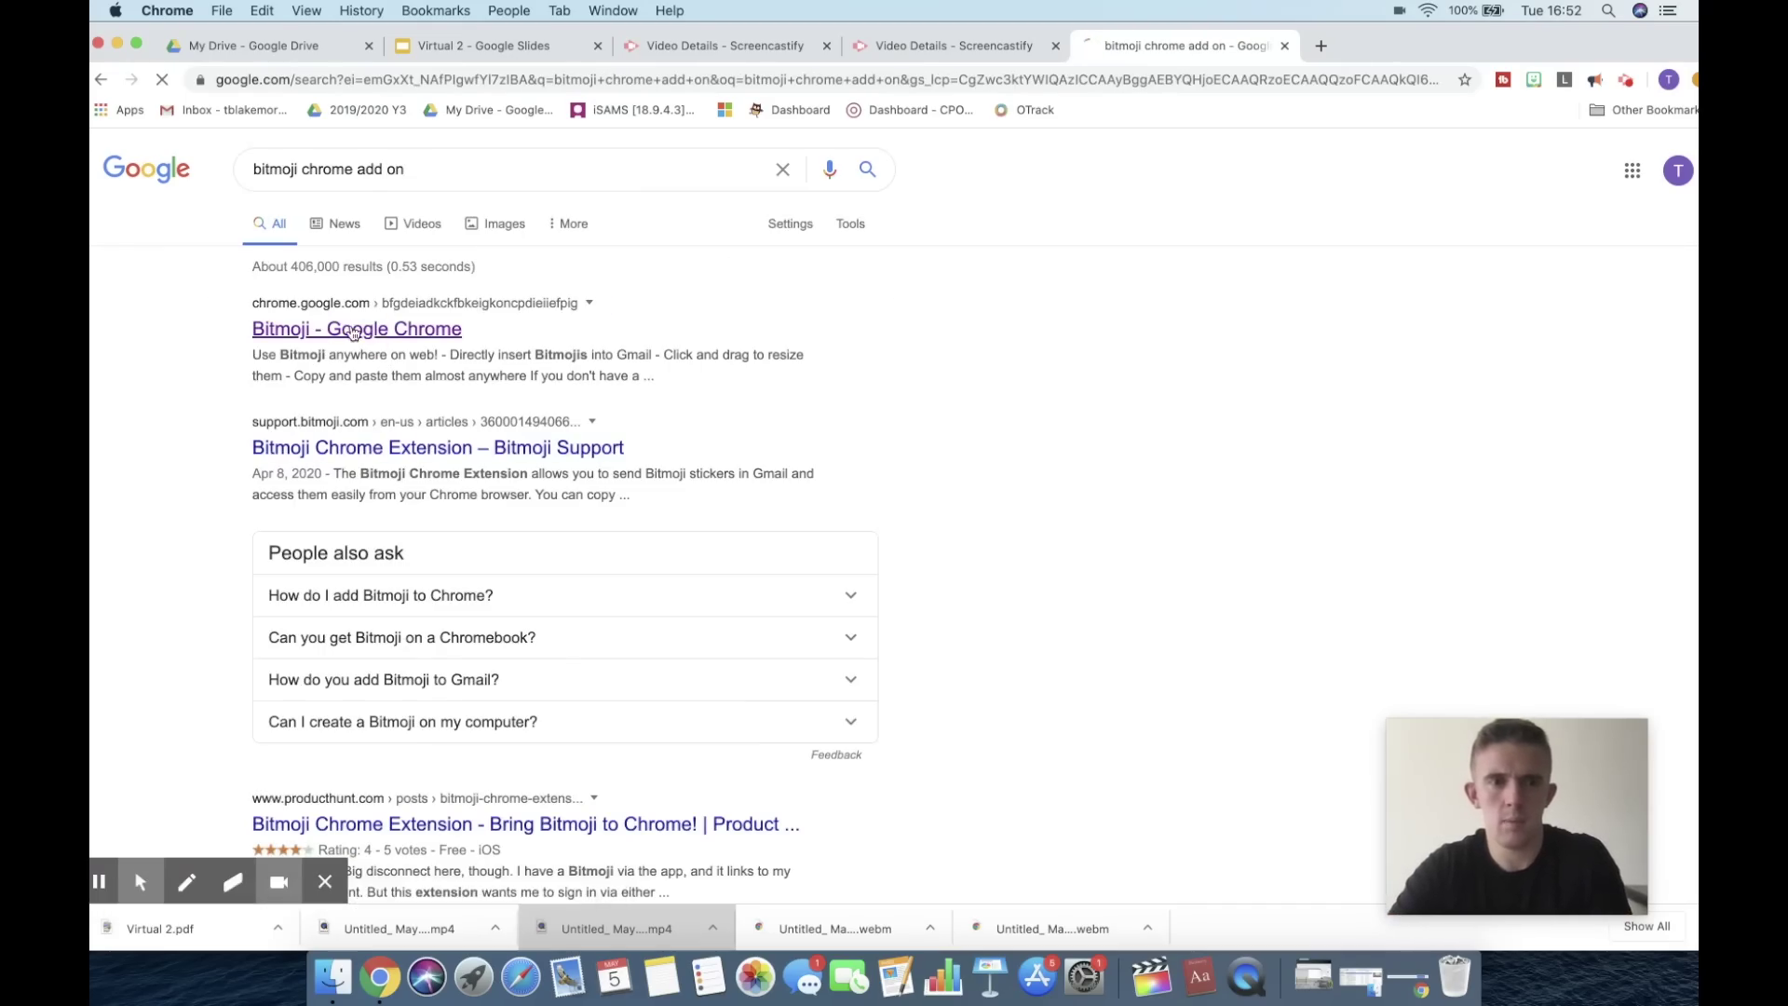
left_click(354, 330)
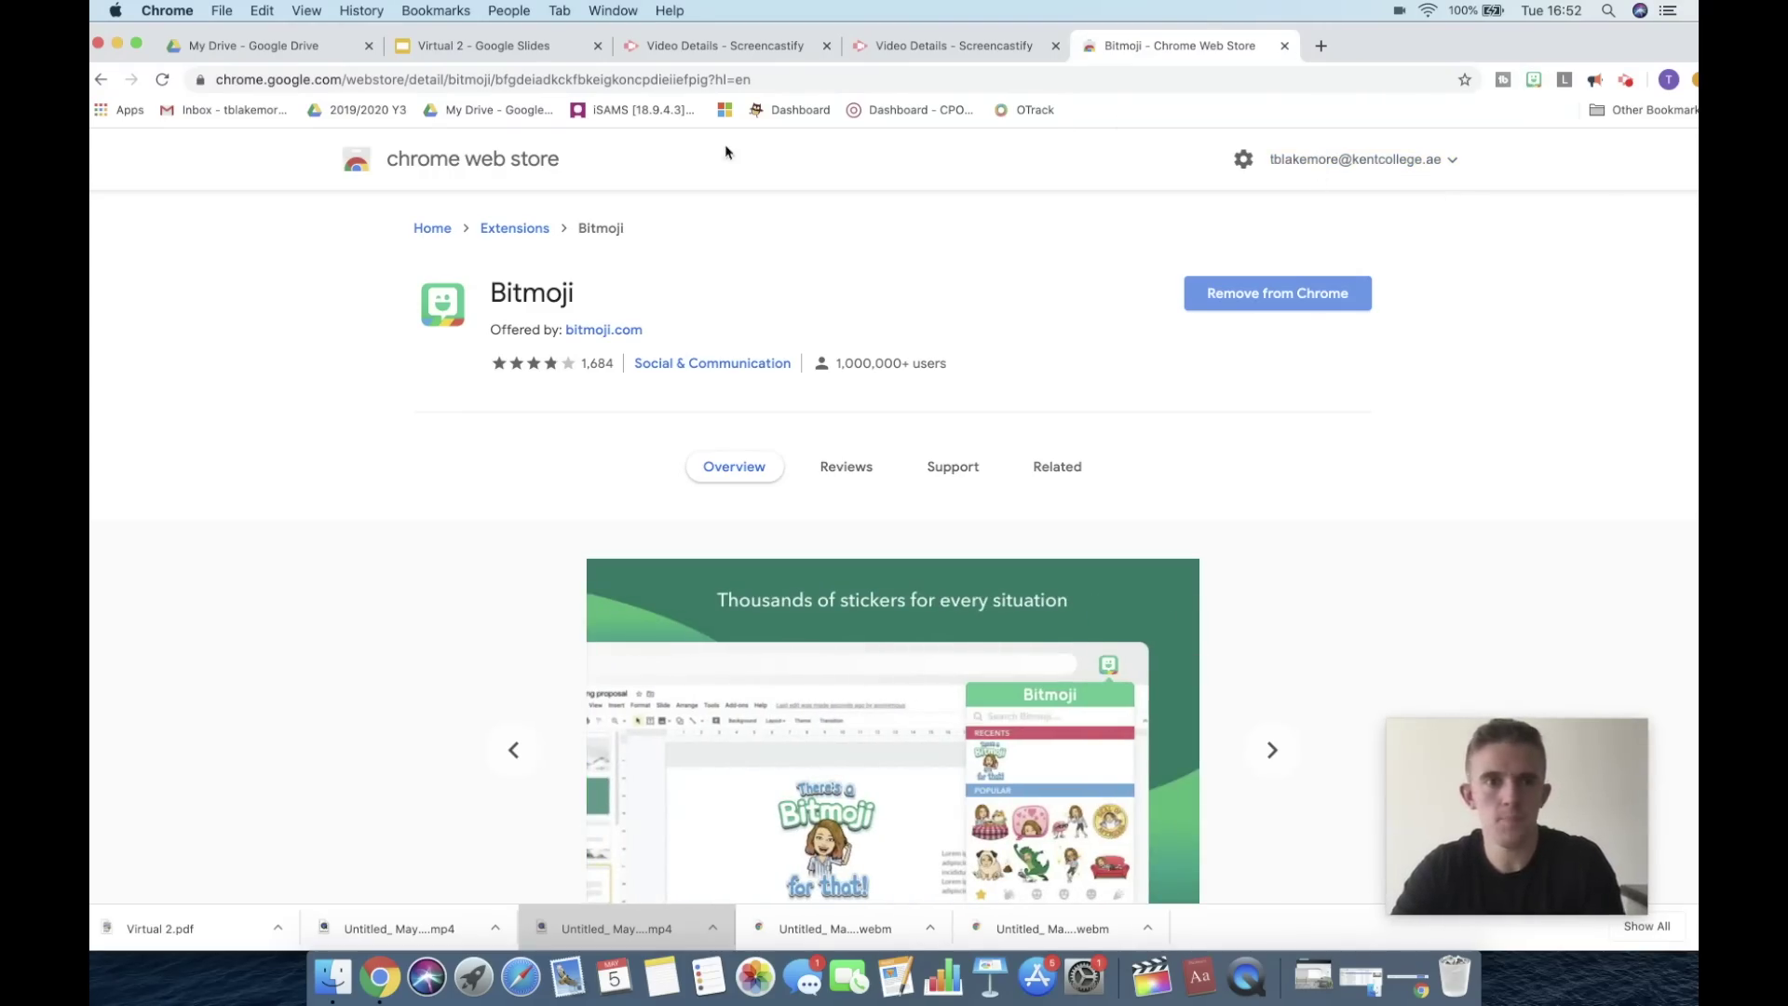
Step: Return to the Virtual 2 slide and browse stickers in the Bitmoji extension picker
left_click(500, 51)
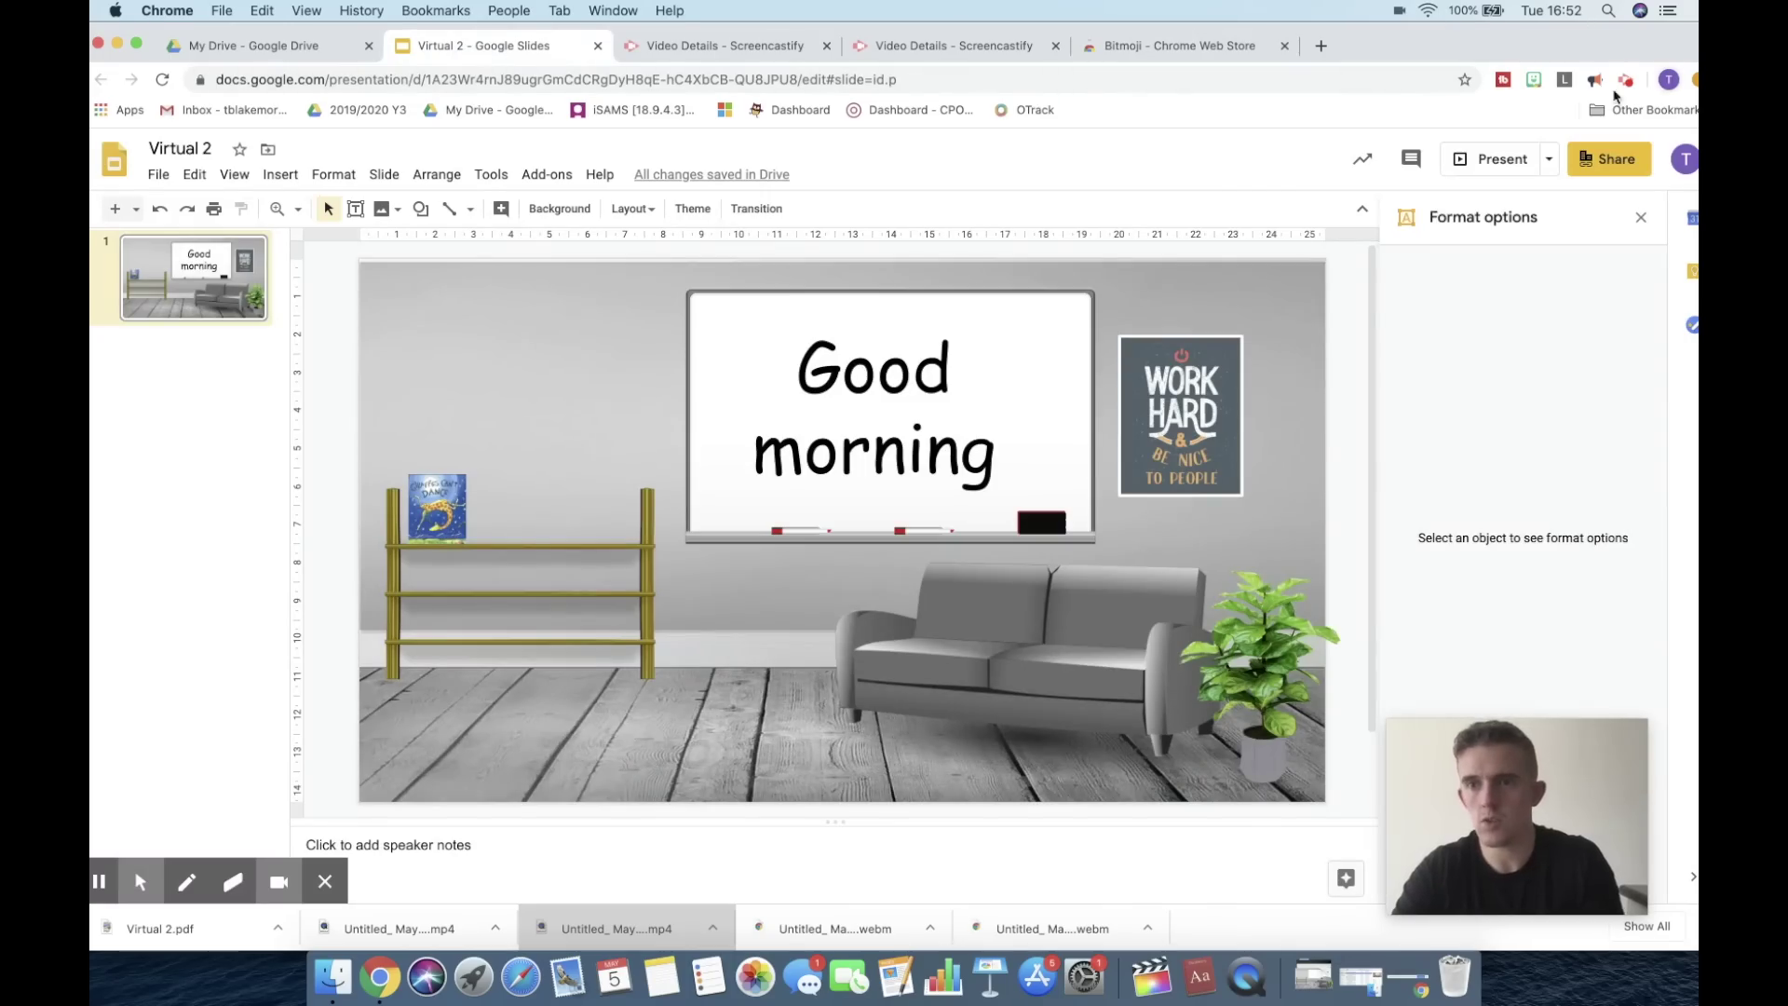
left_click(1534, 80)
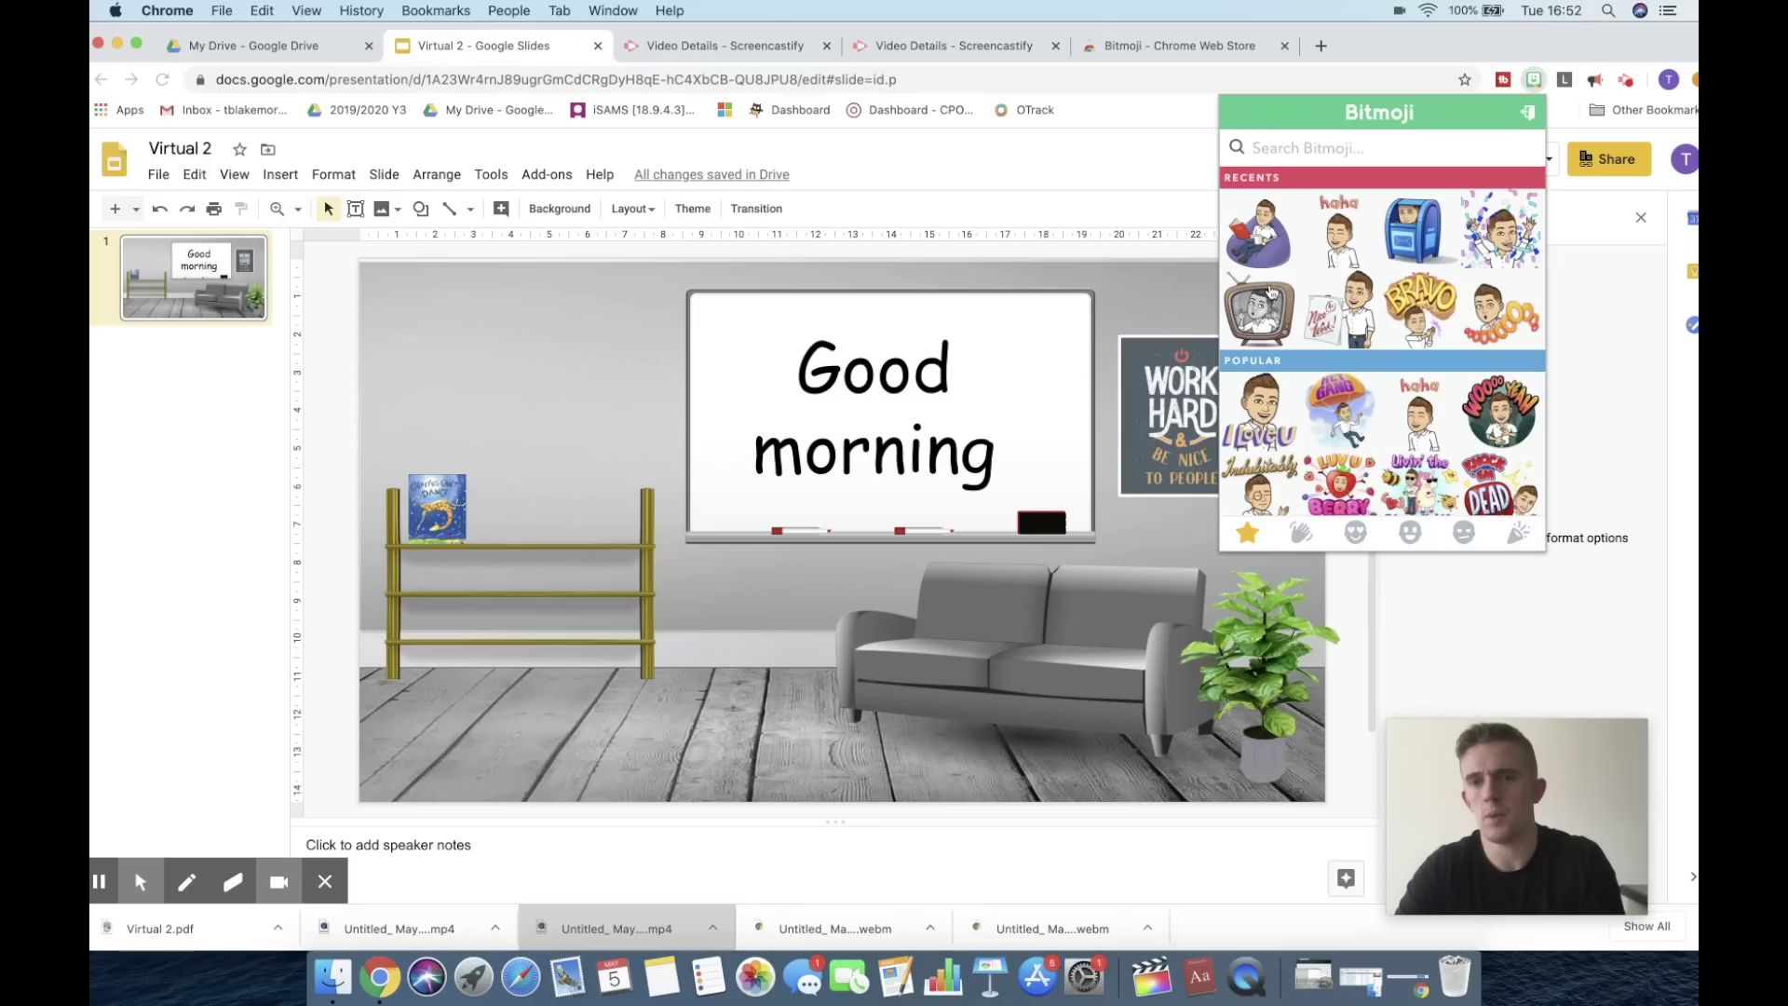
scroll(1386, 288, "down", 3)
scroll(1386, 289, "up", 3)
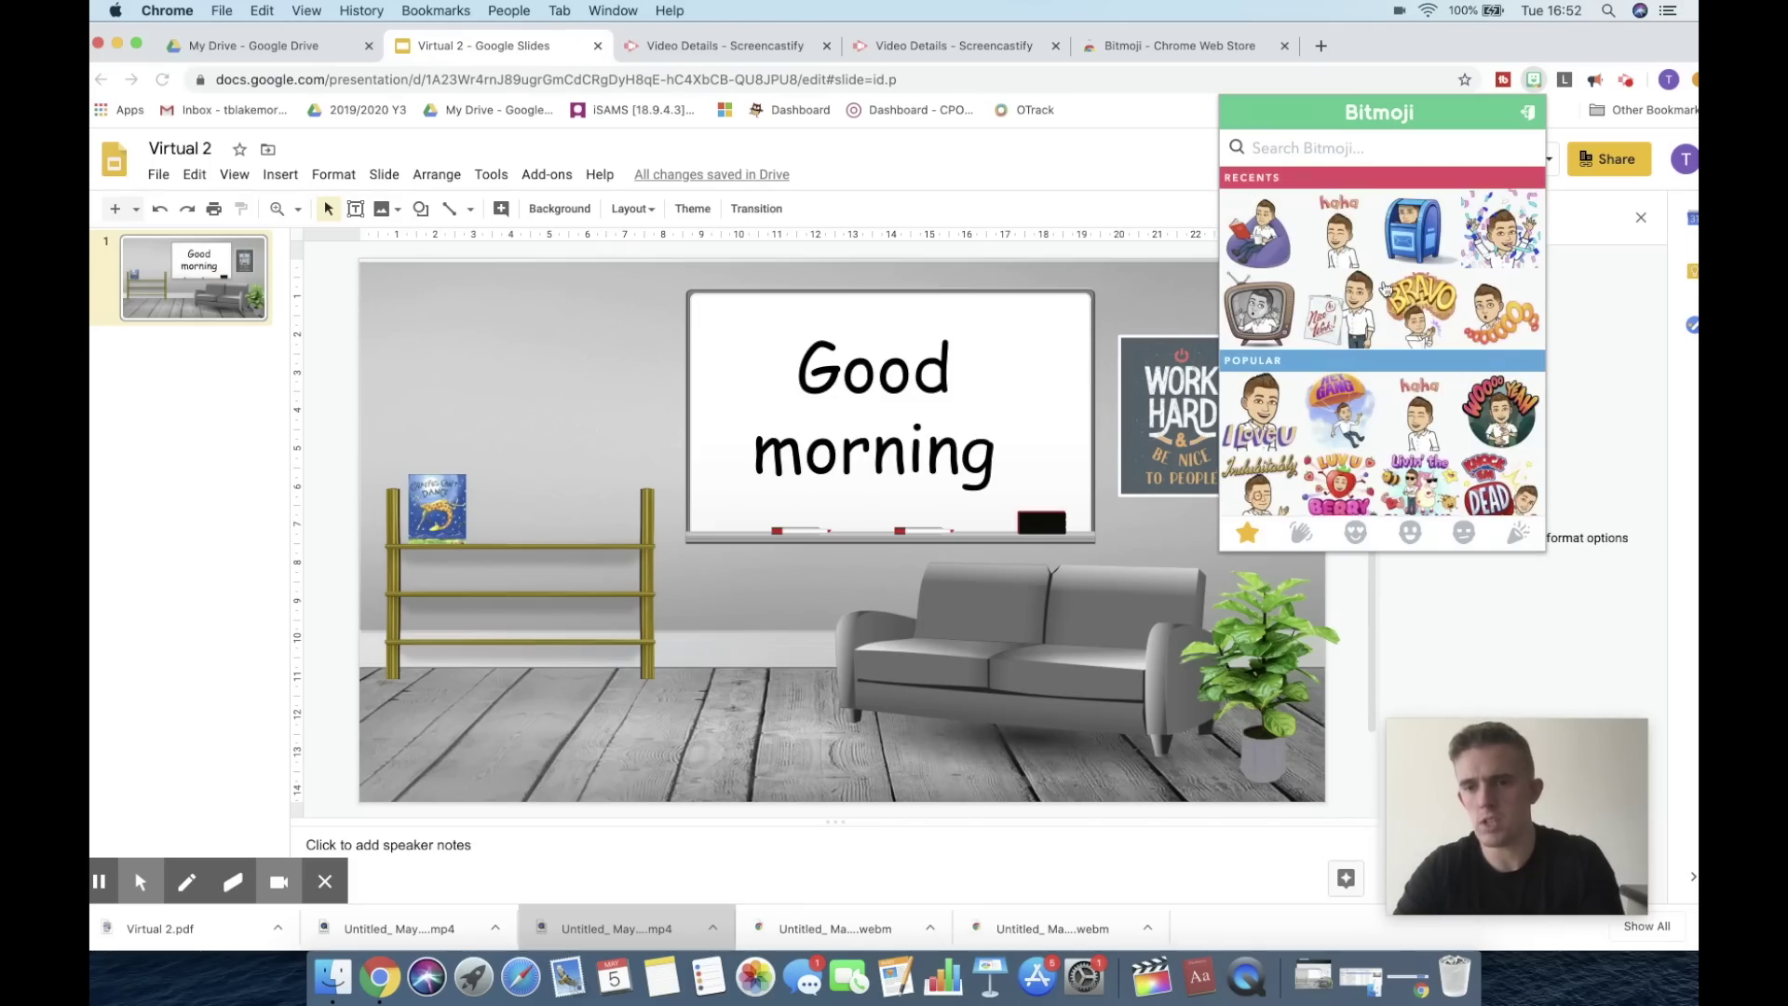
scroll(1386, 288, "down", 3)
scroll(1386, 289, "up", 3)
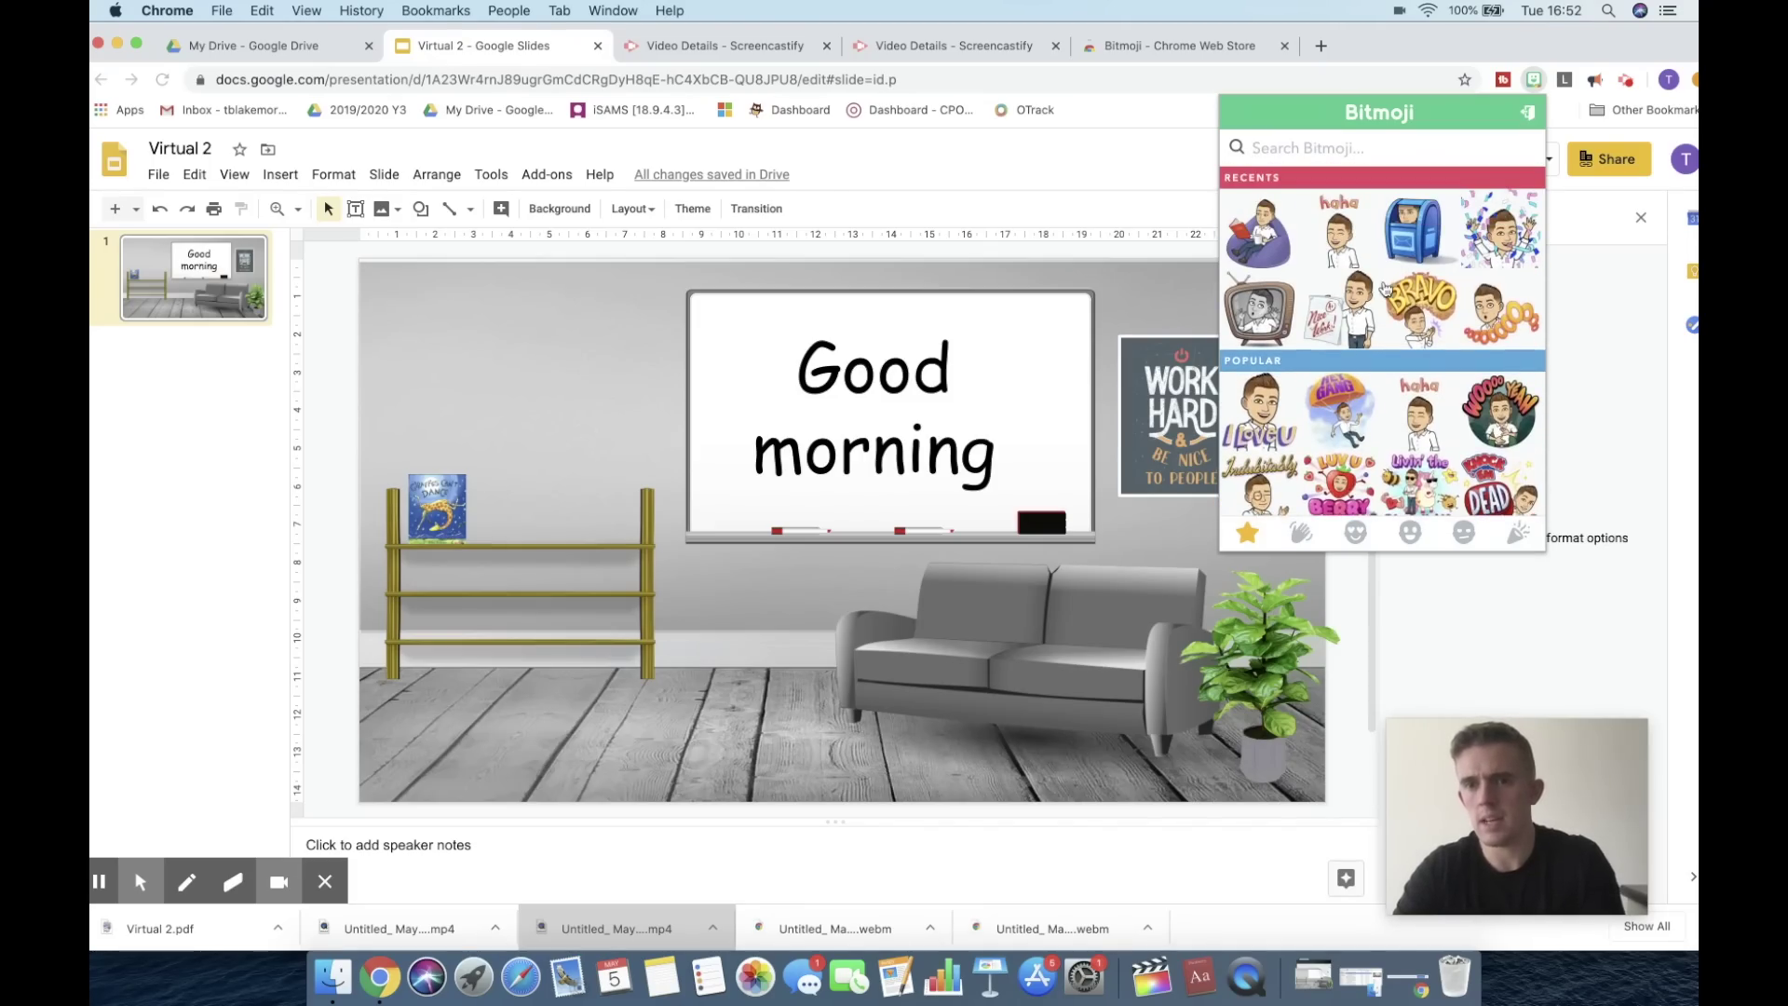
scroll(1285, 252, "down", 3)
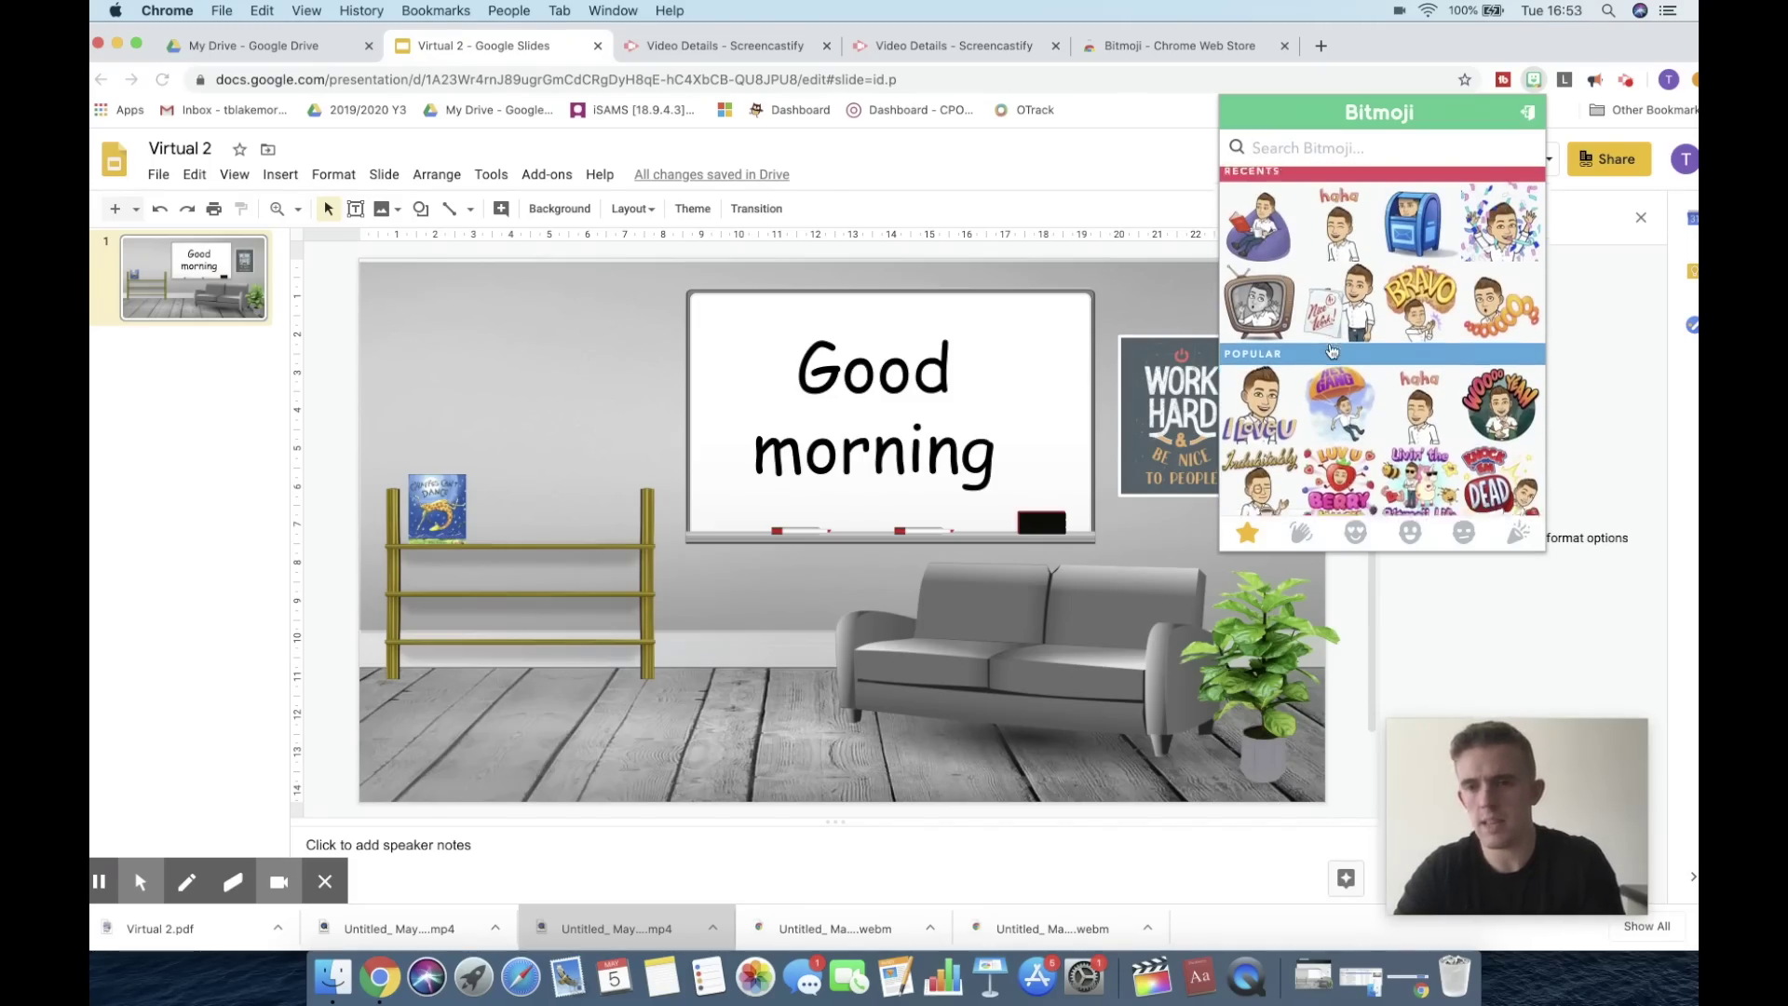
scroll(1304, 214, "up", 3)
Step: Search Bitmoji for 'sit' and seat the figure on the grey couch by the whiteboard
type("sit")
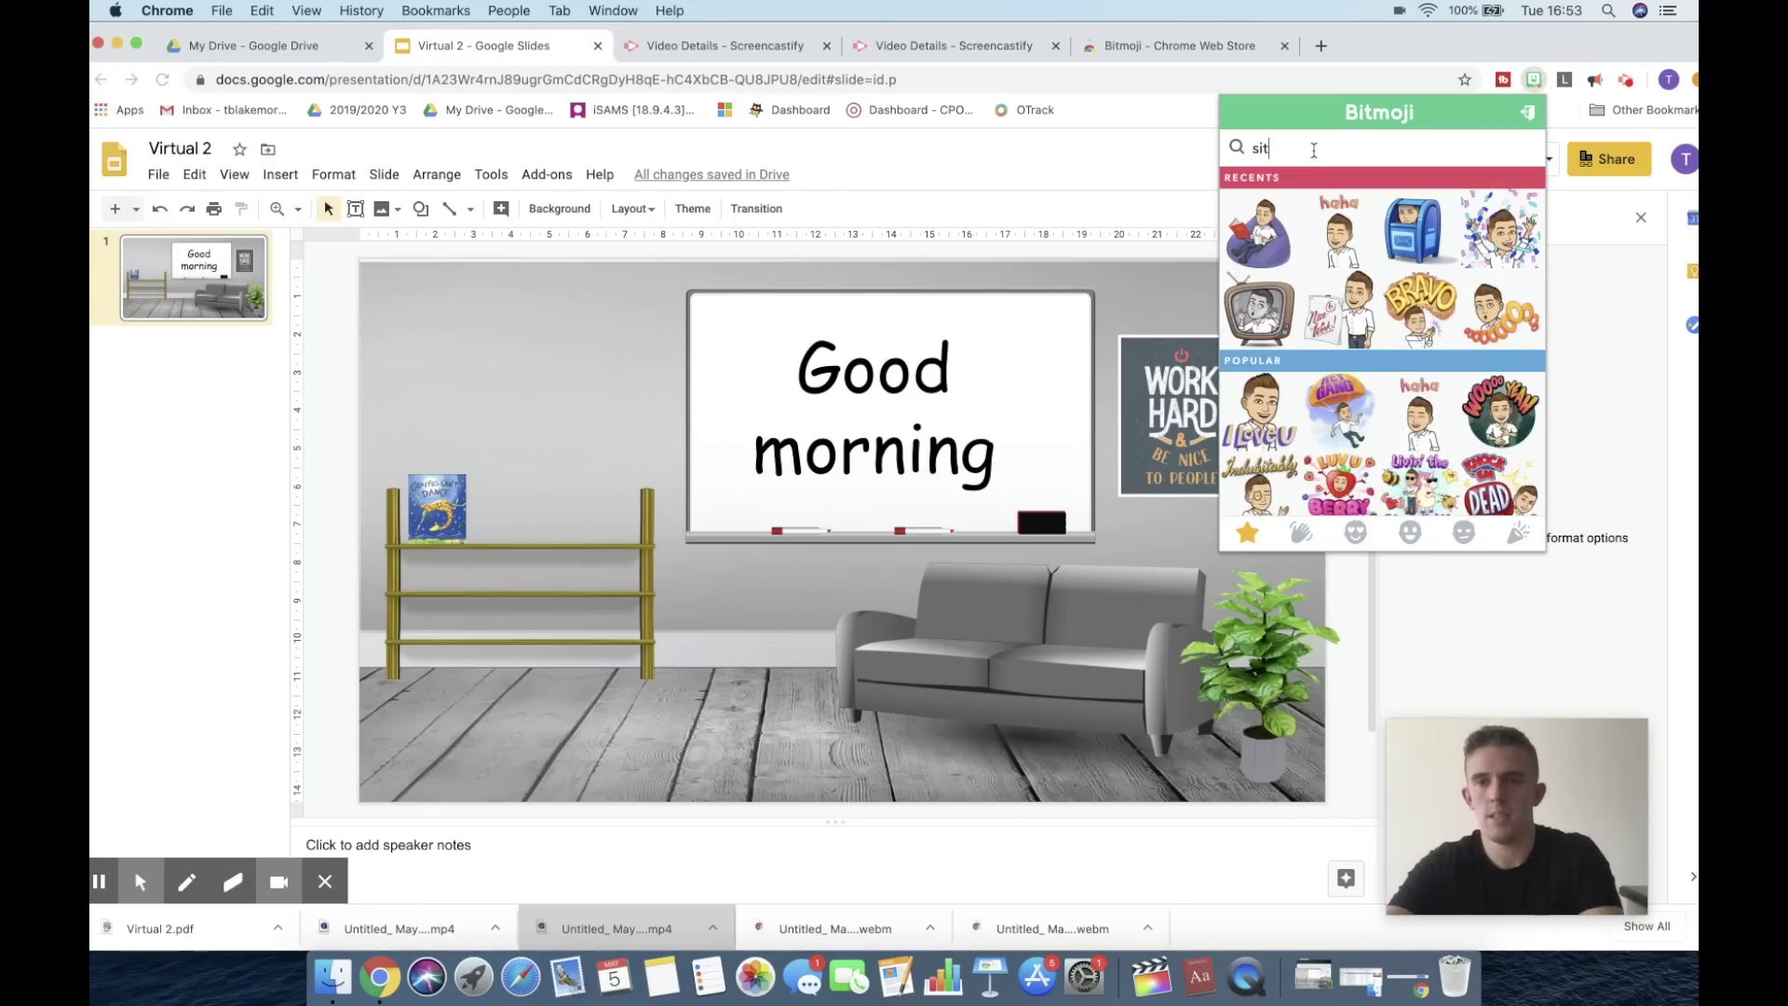
left_click_drag(1347, 207, 905, 570)
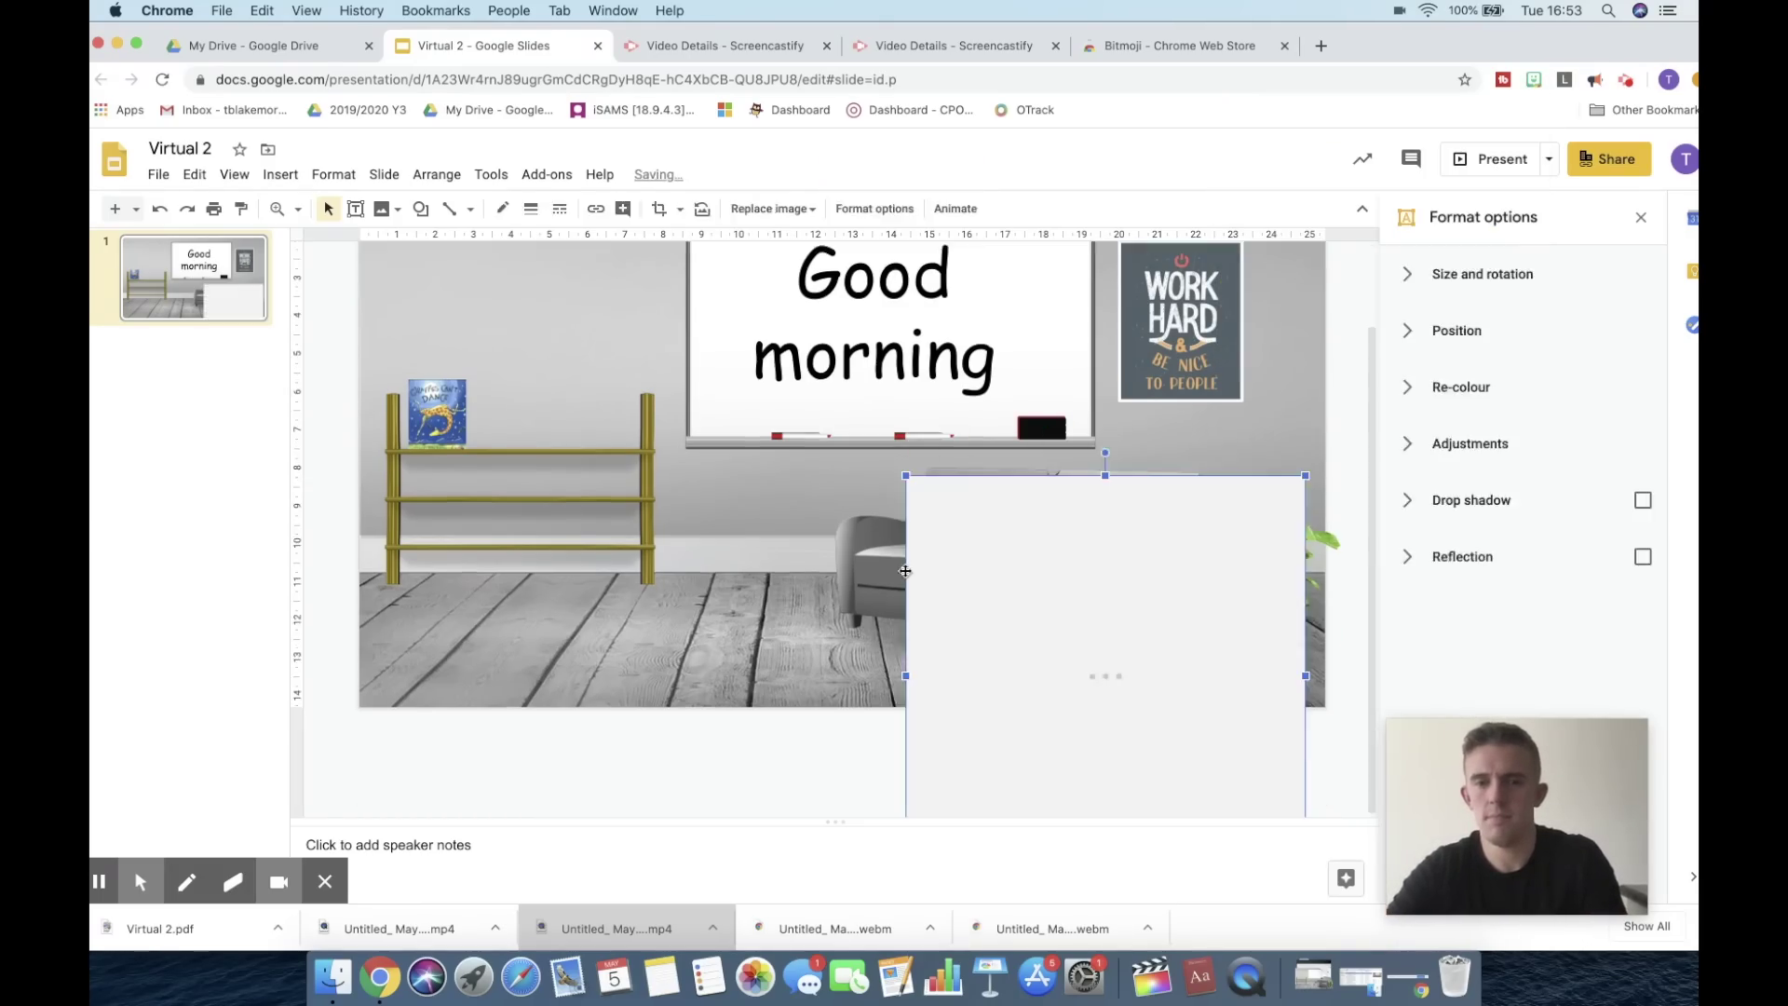
left_click_drag(1092, 621, 946, 410)
scroll(642, 518, "up", 2)
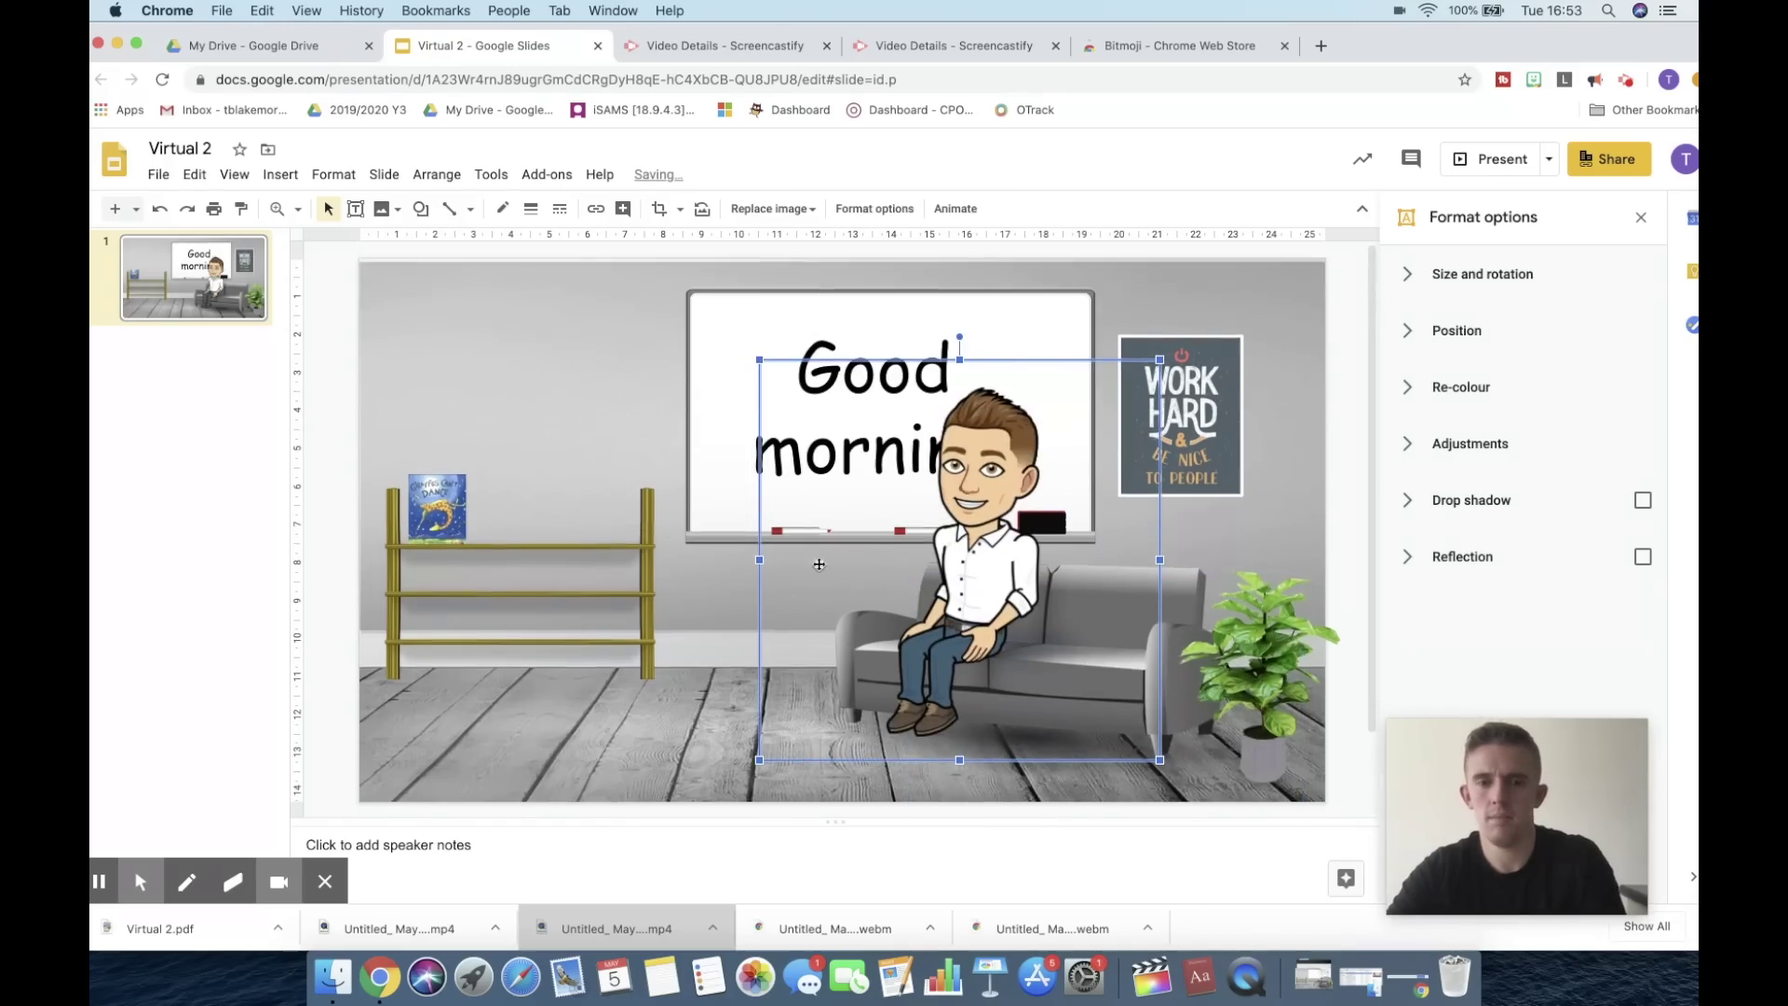
left_click_drag(935, 483, 1059, 504)
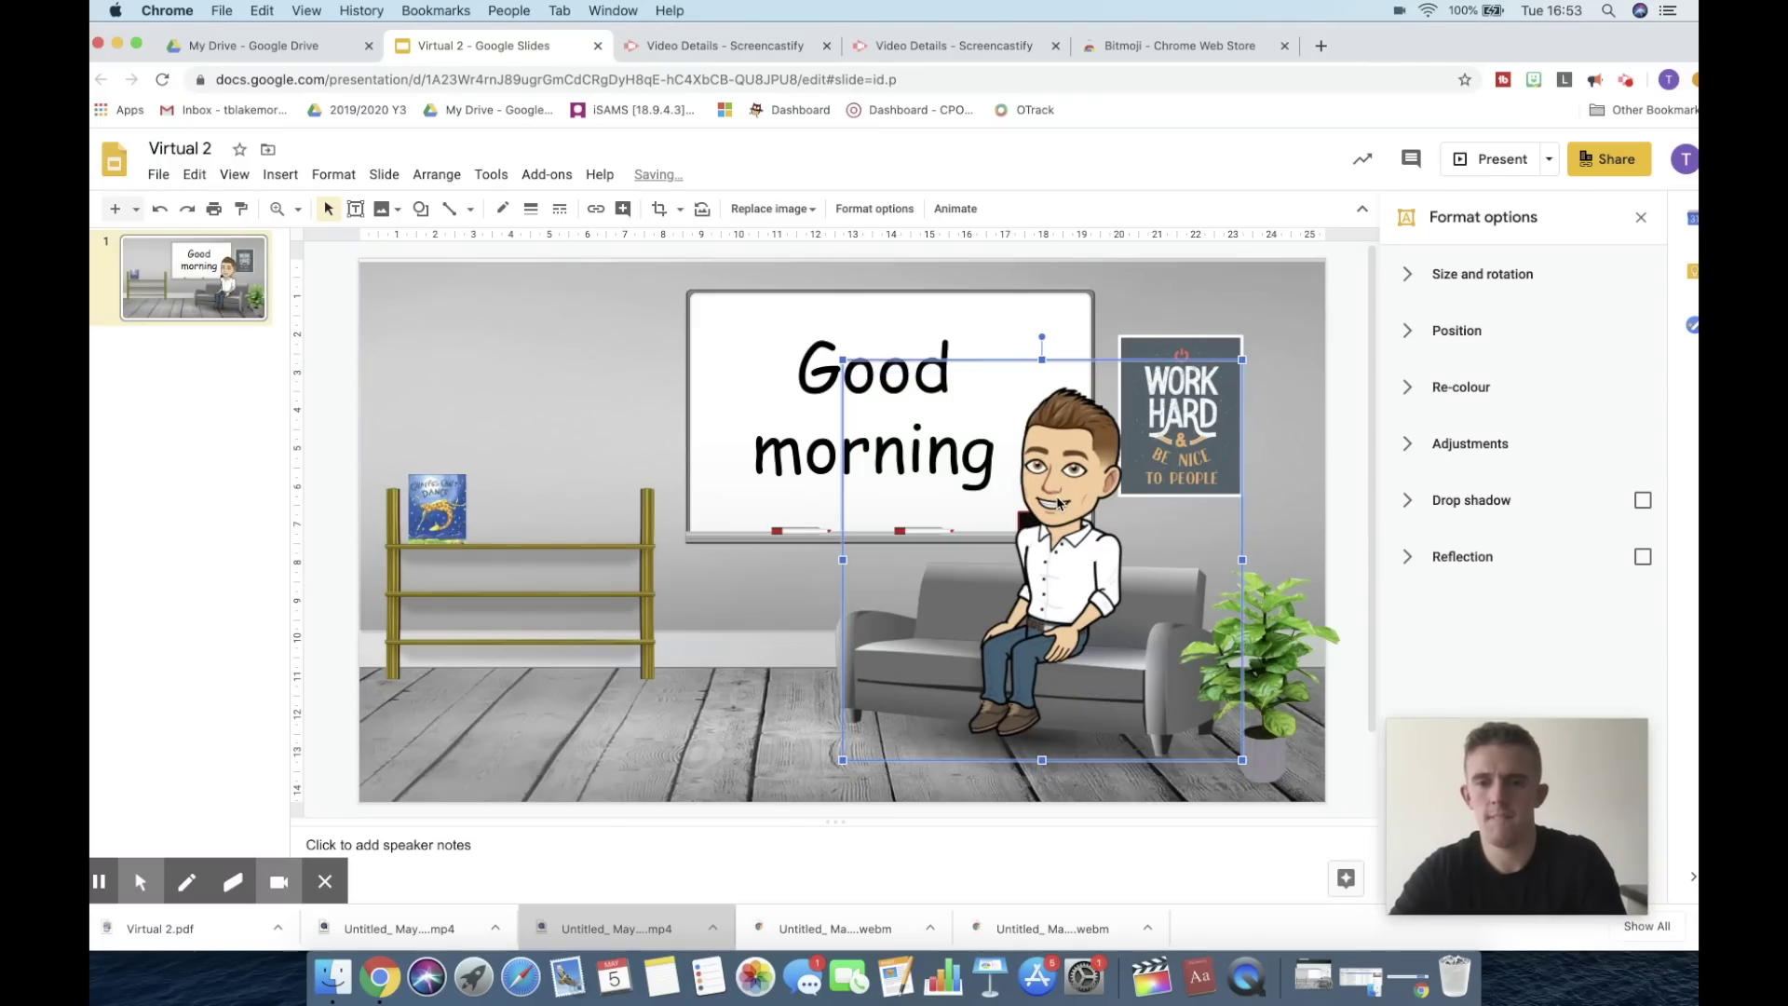
Step: Flip the seated Bitmoji figure horizontally on the grey sofa
left_click(732, 703)
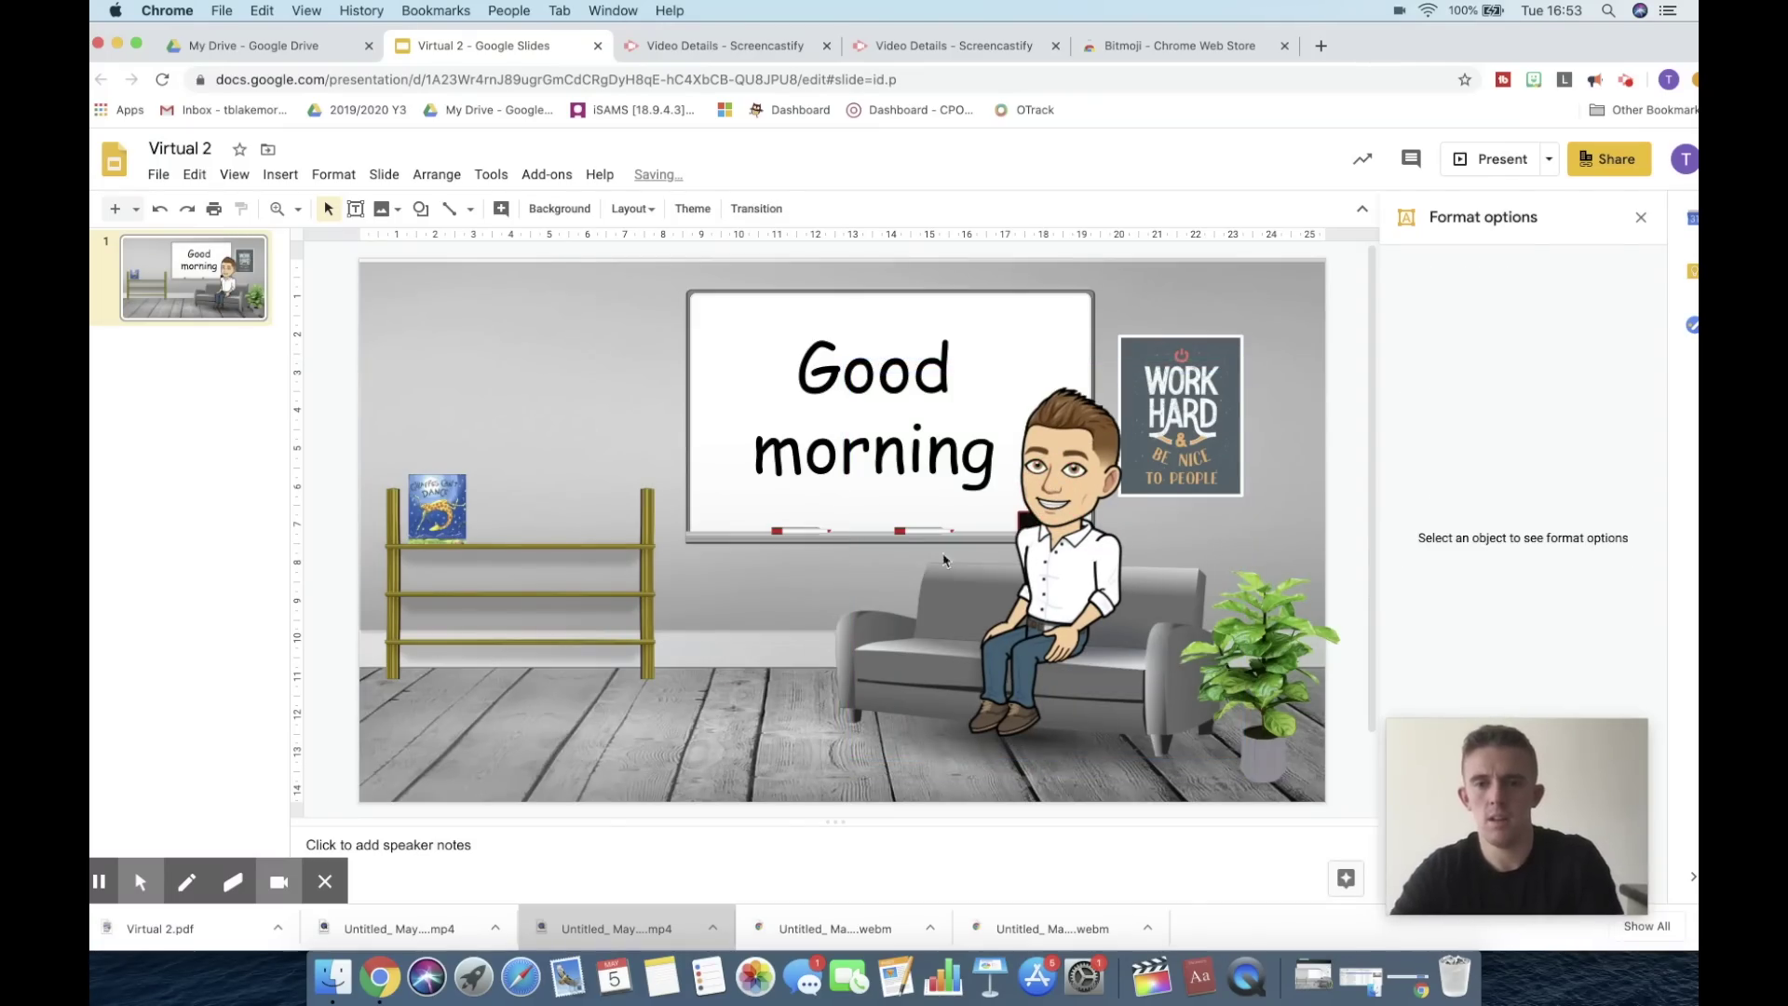
left_click(421, 210)
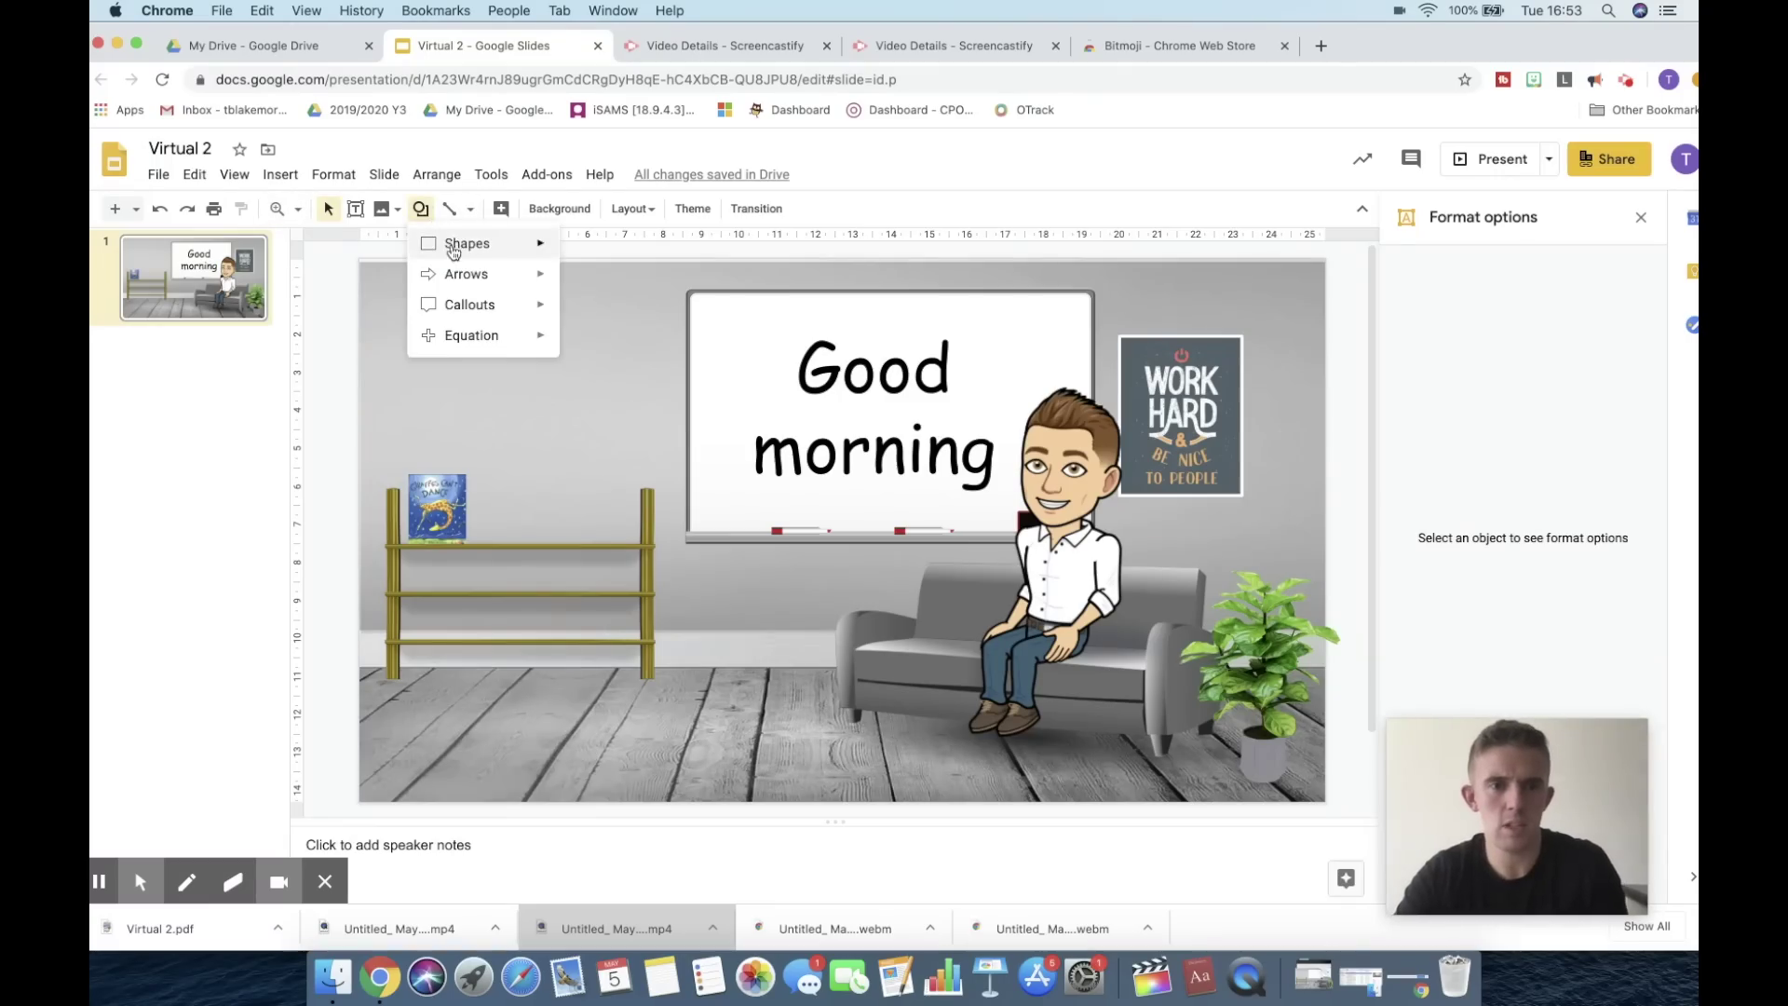
mouse_move(486, 312)
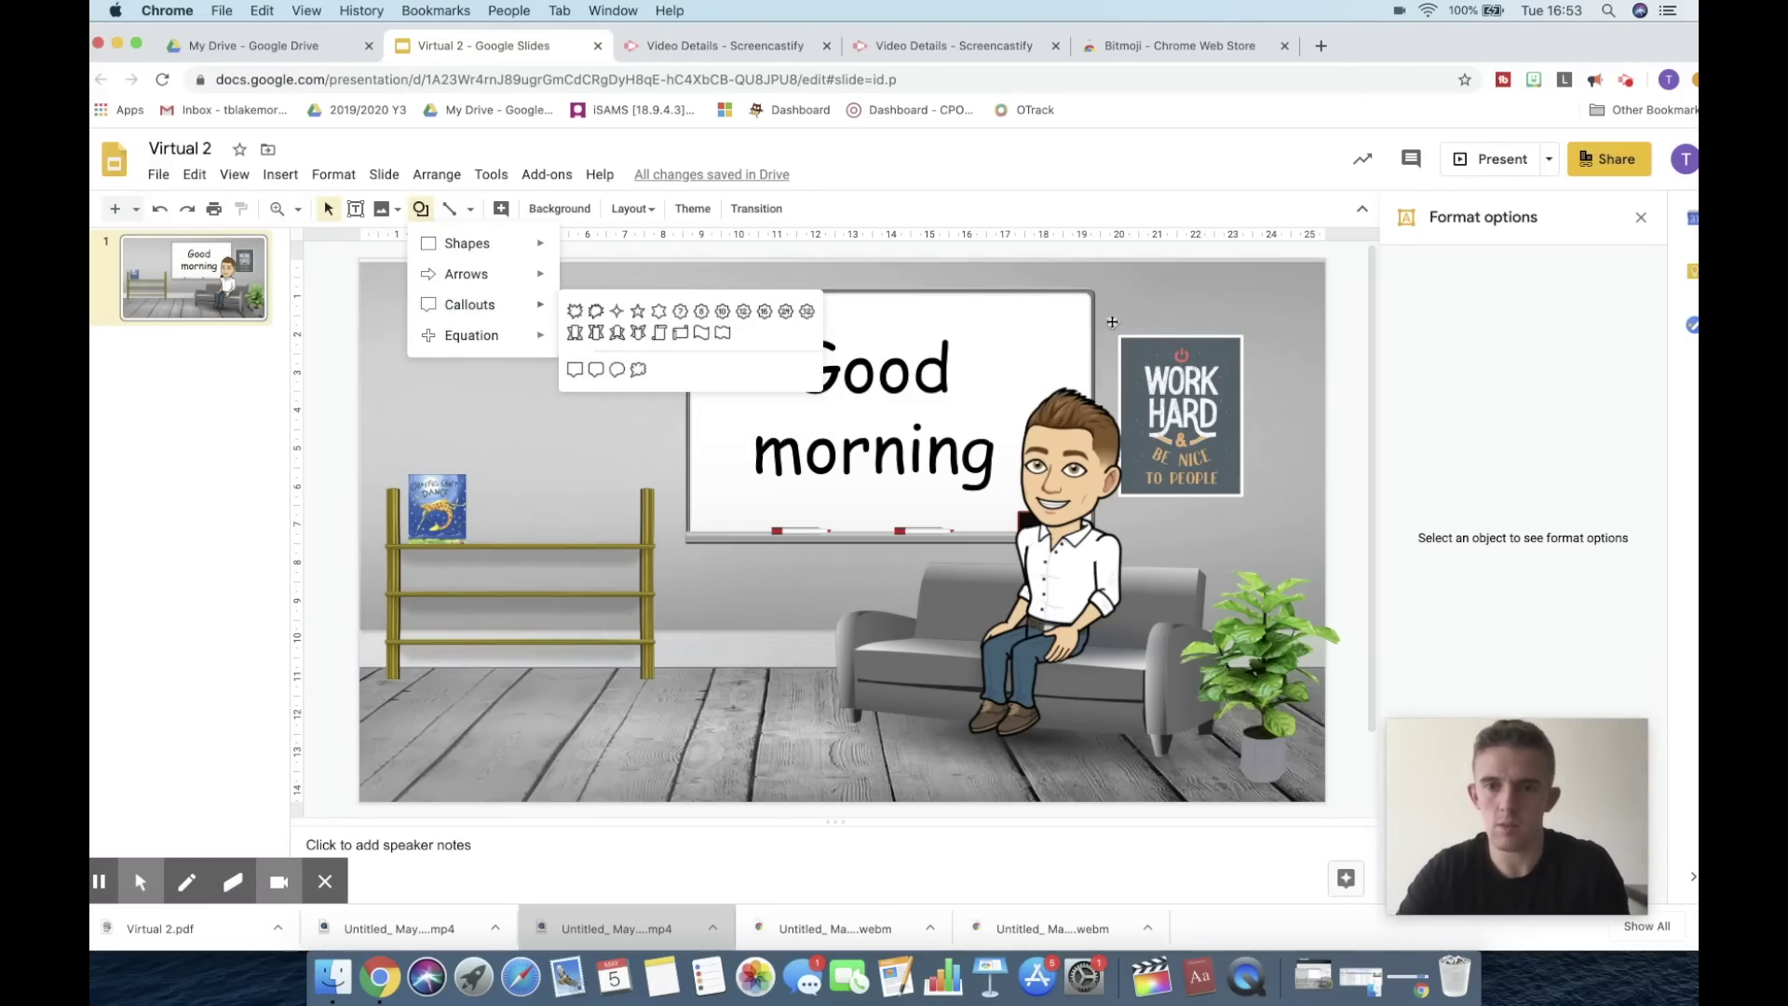
left_click(852, 439)
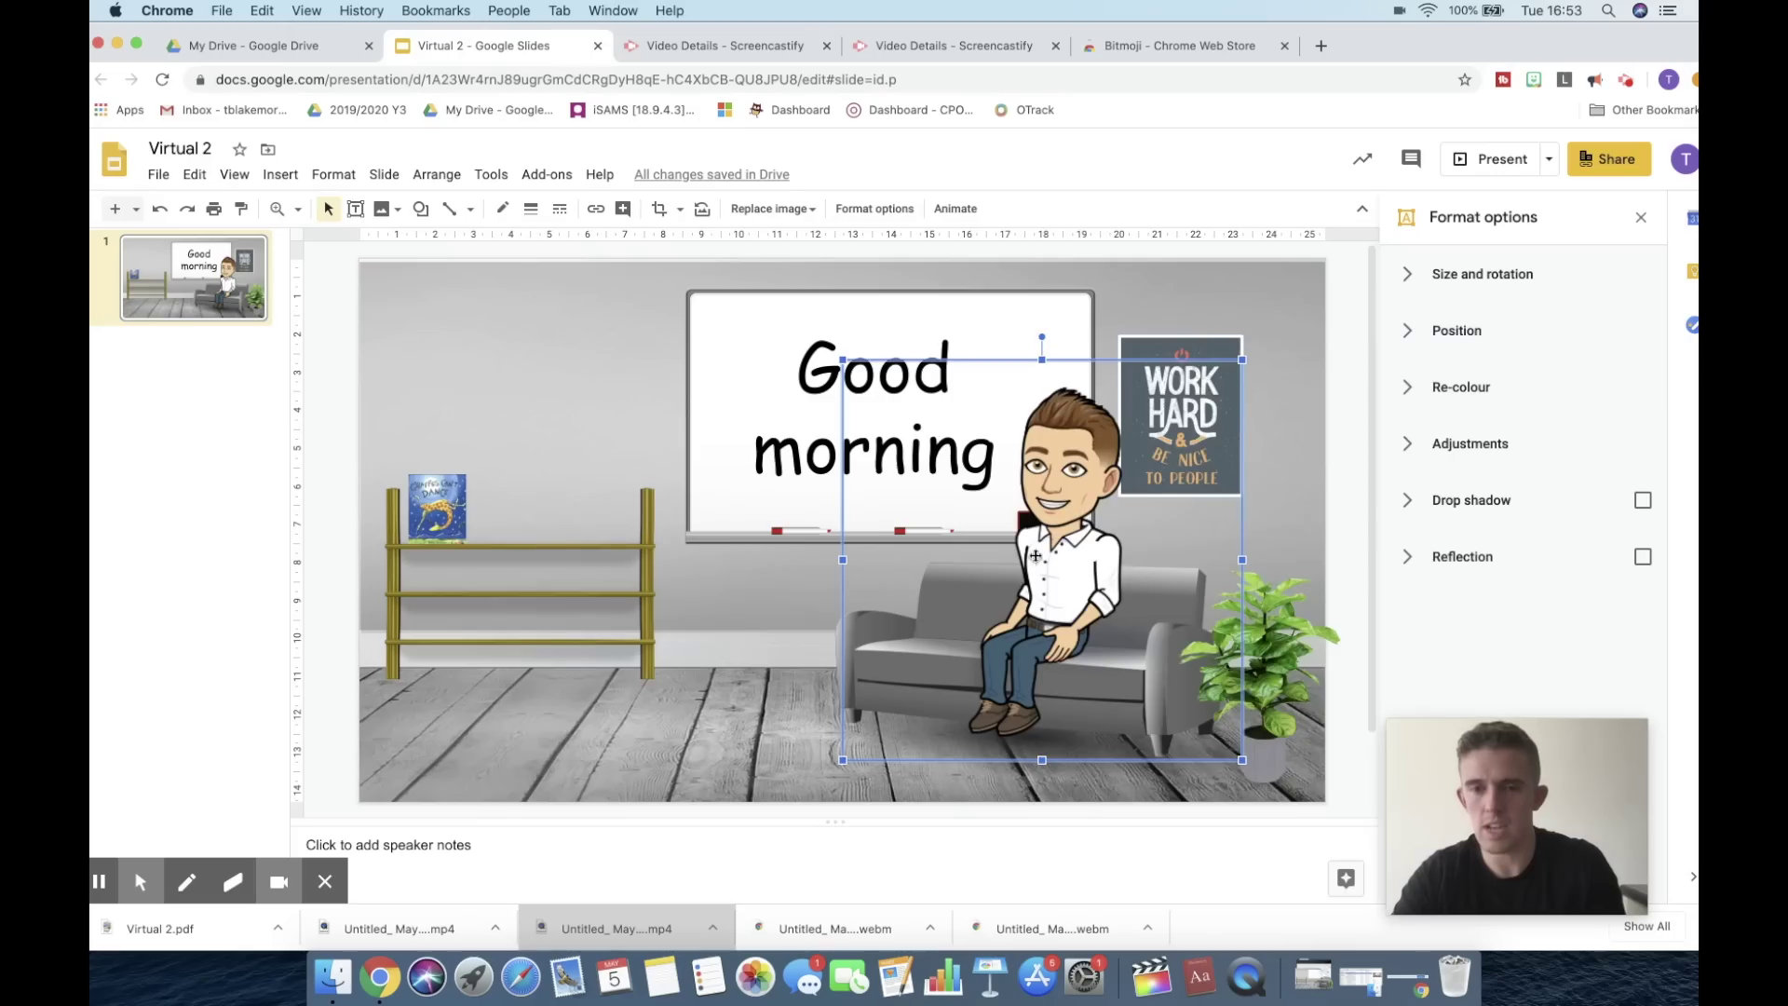
right_click(1034, 557)
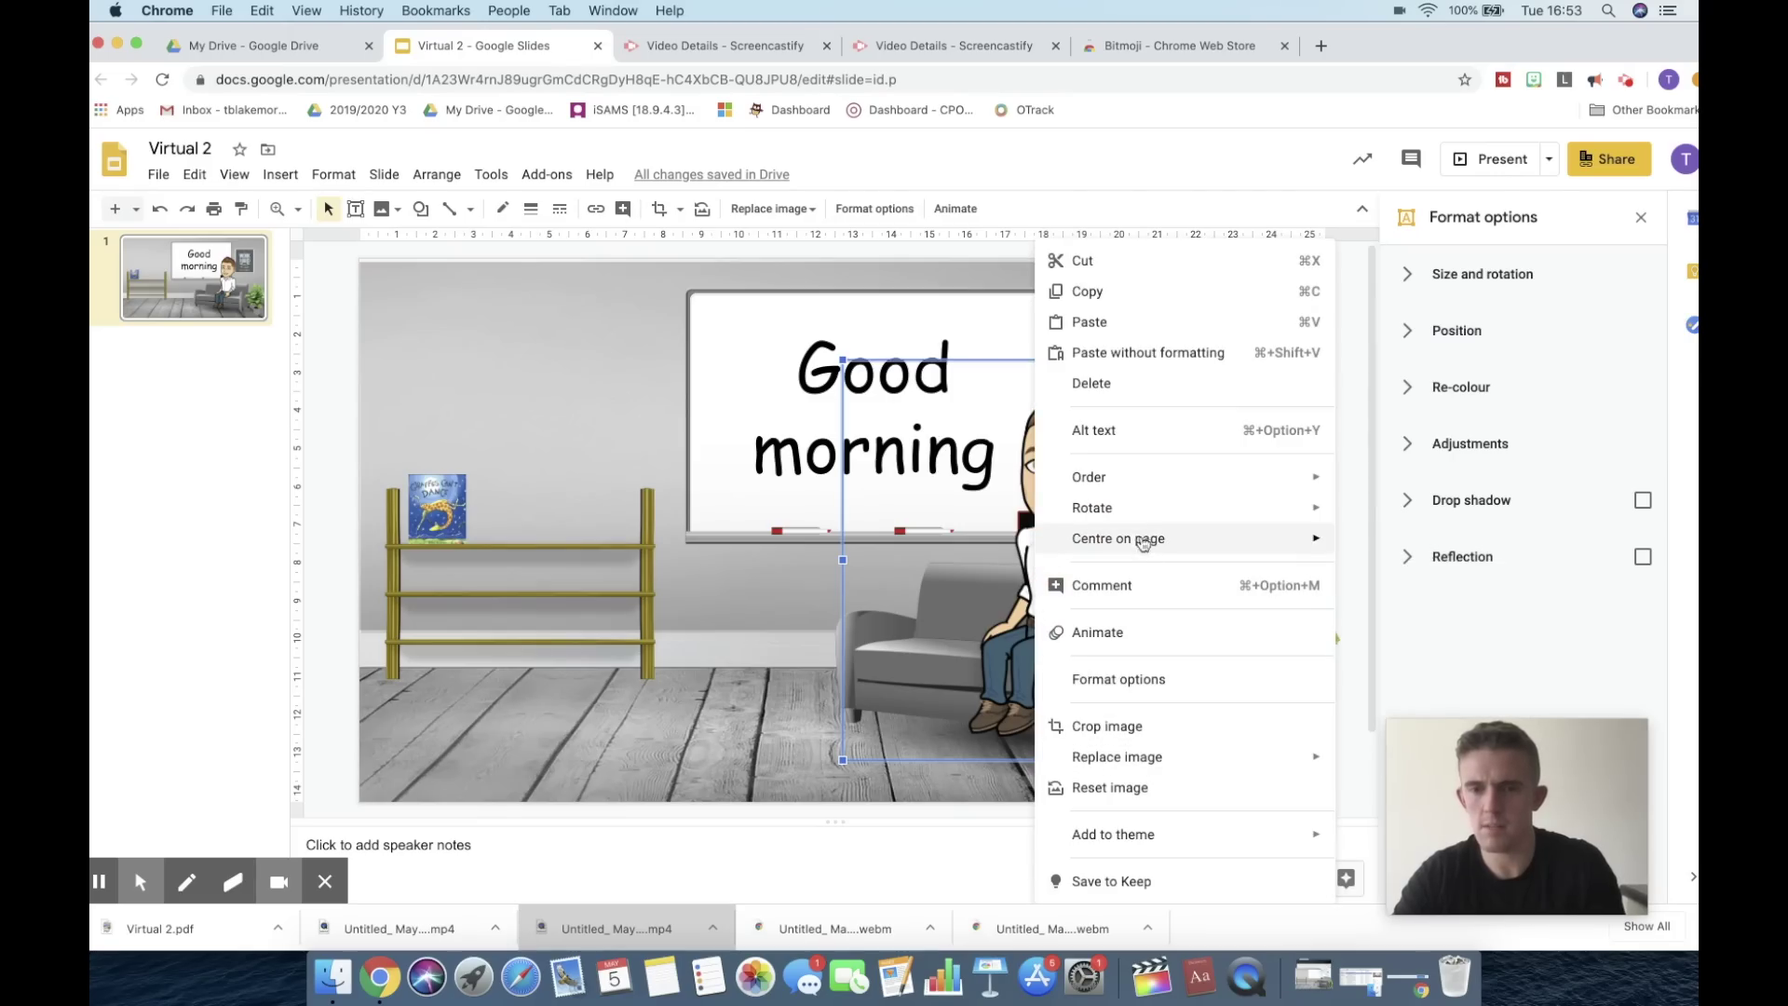
mouse_move(1293, 502)
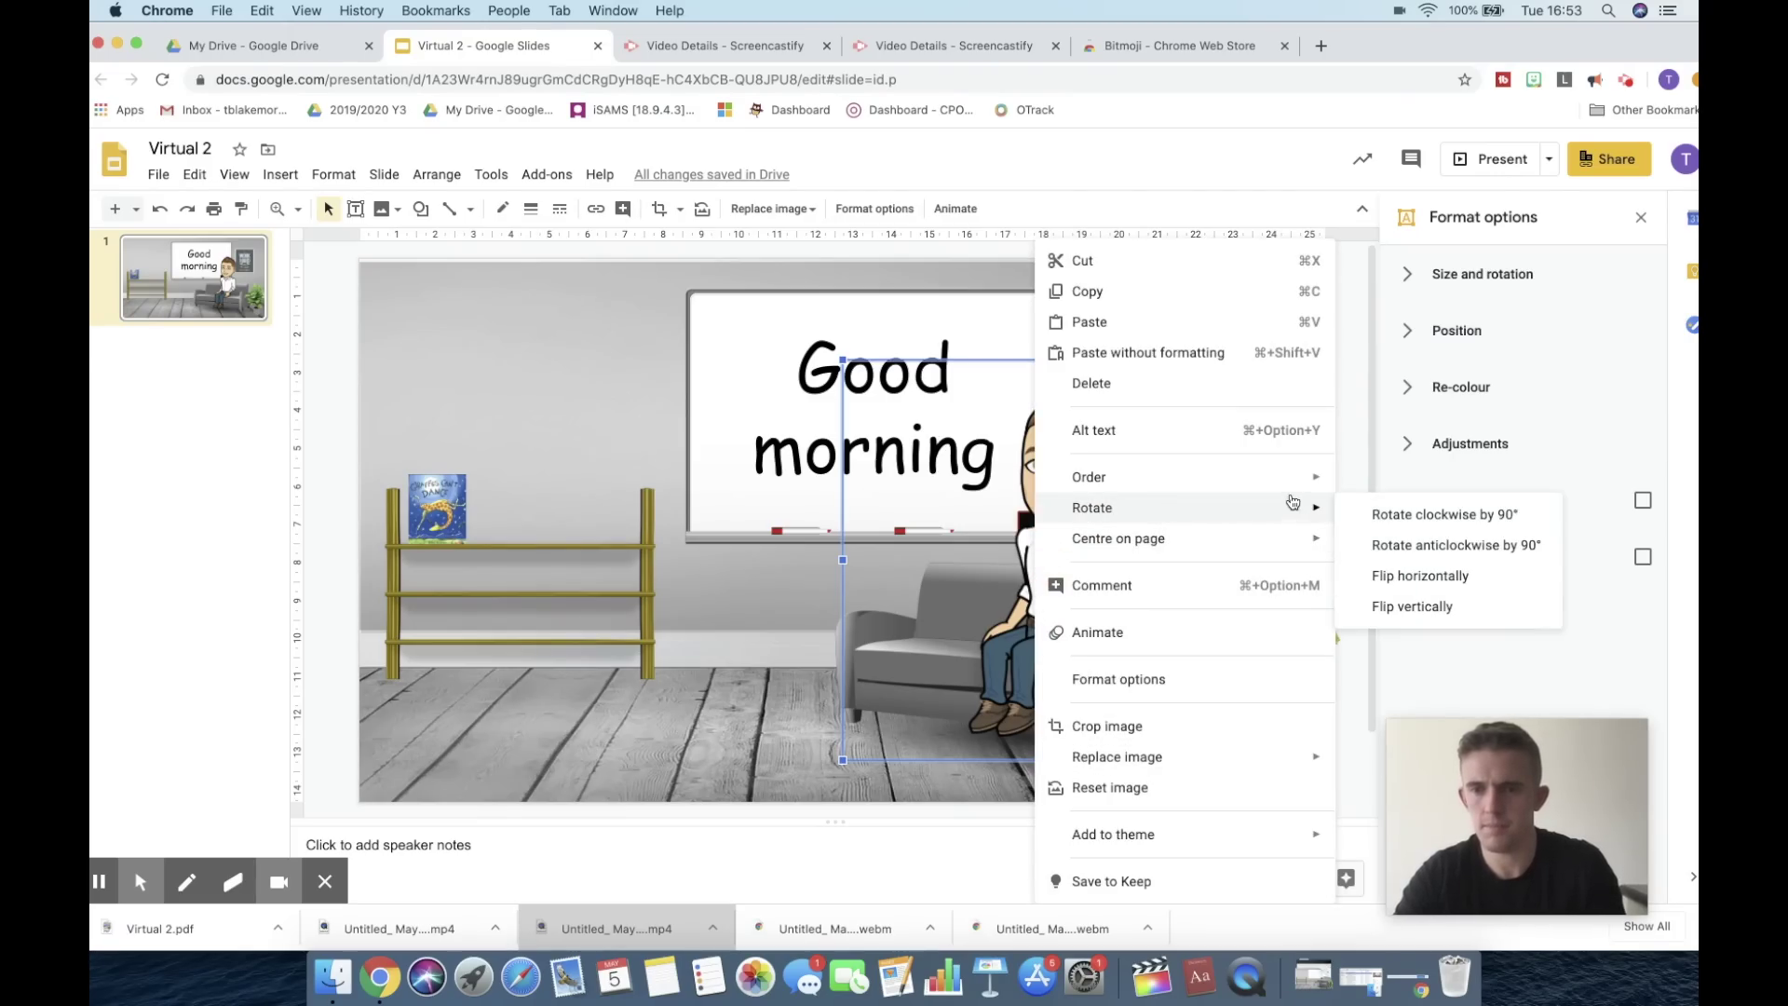
left_click(1392, 575)
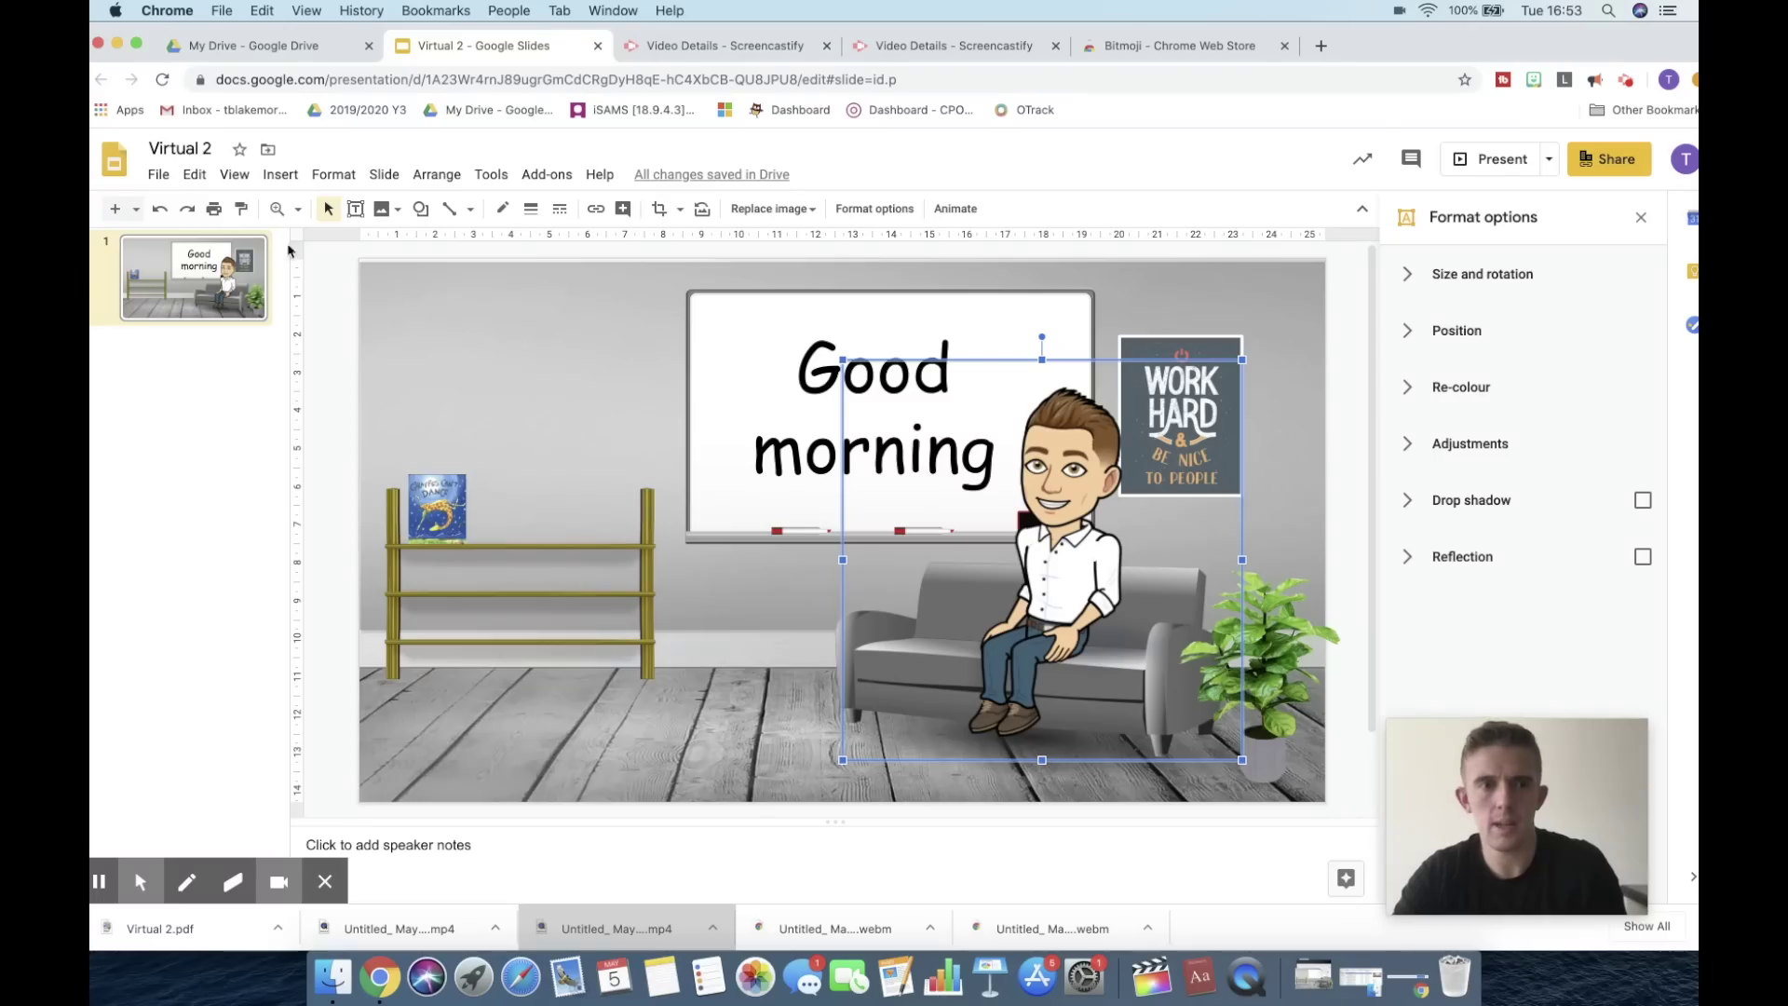
left_click(280, 174)
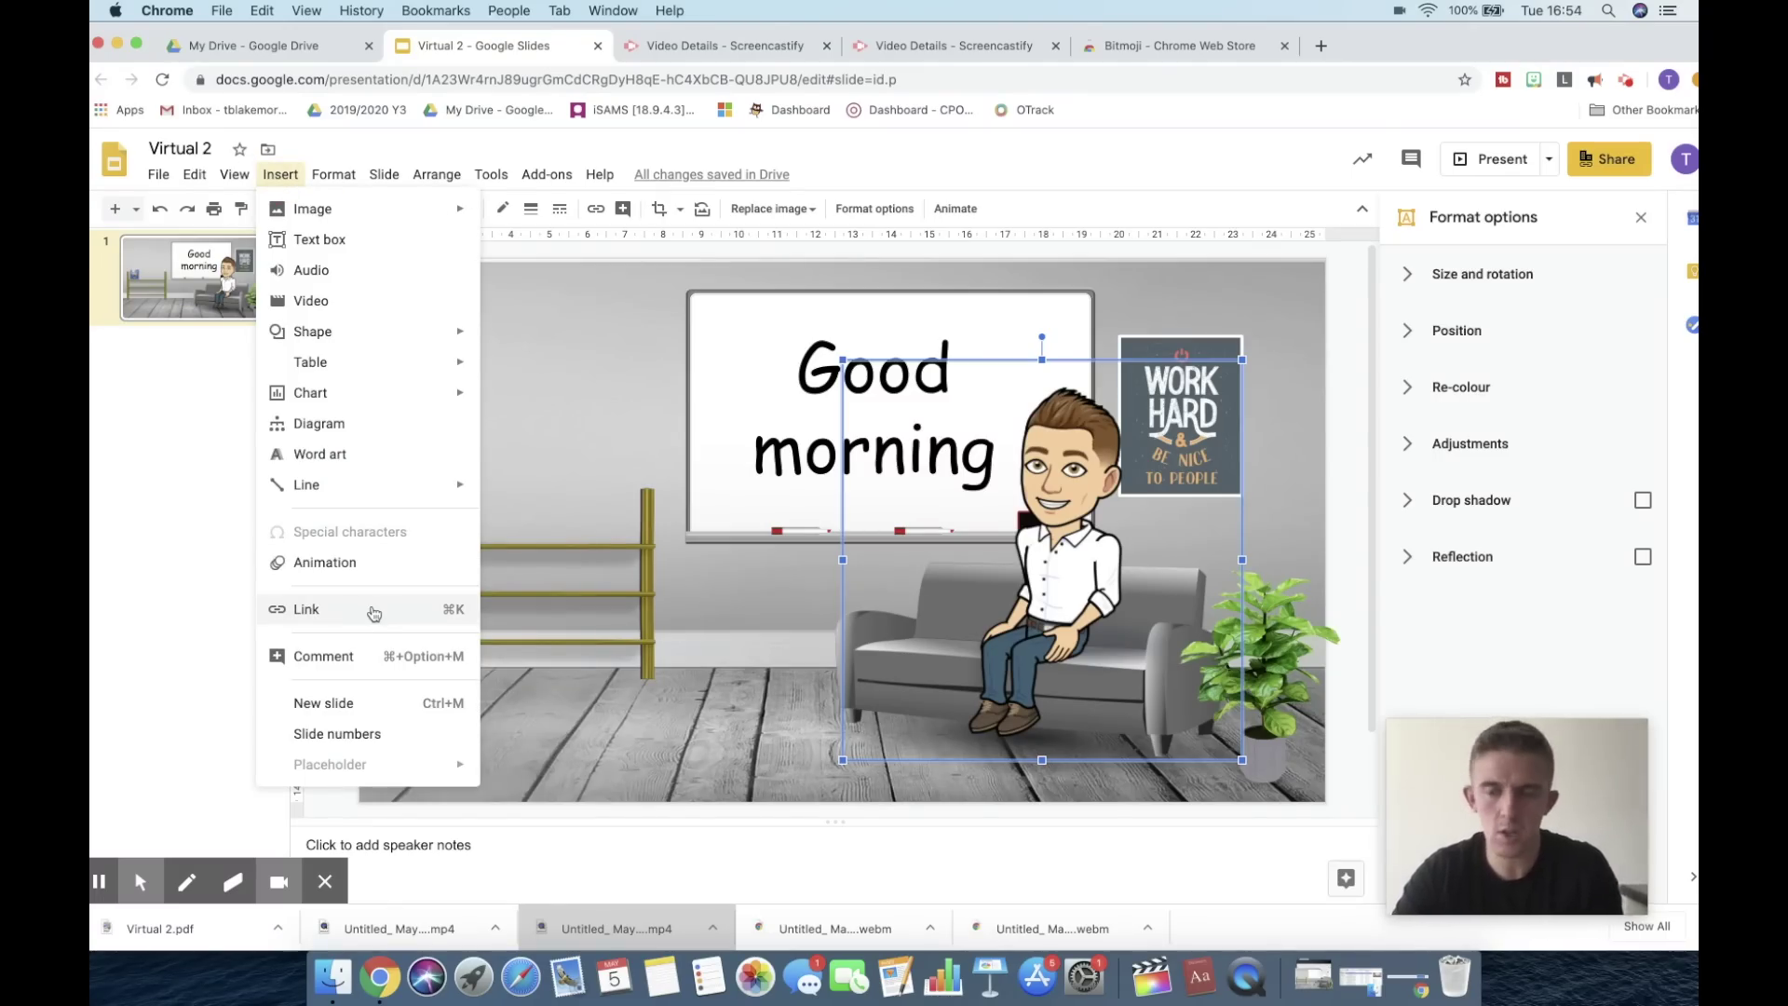
left_click(774, 589)
left_click(969, 454)
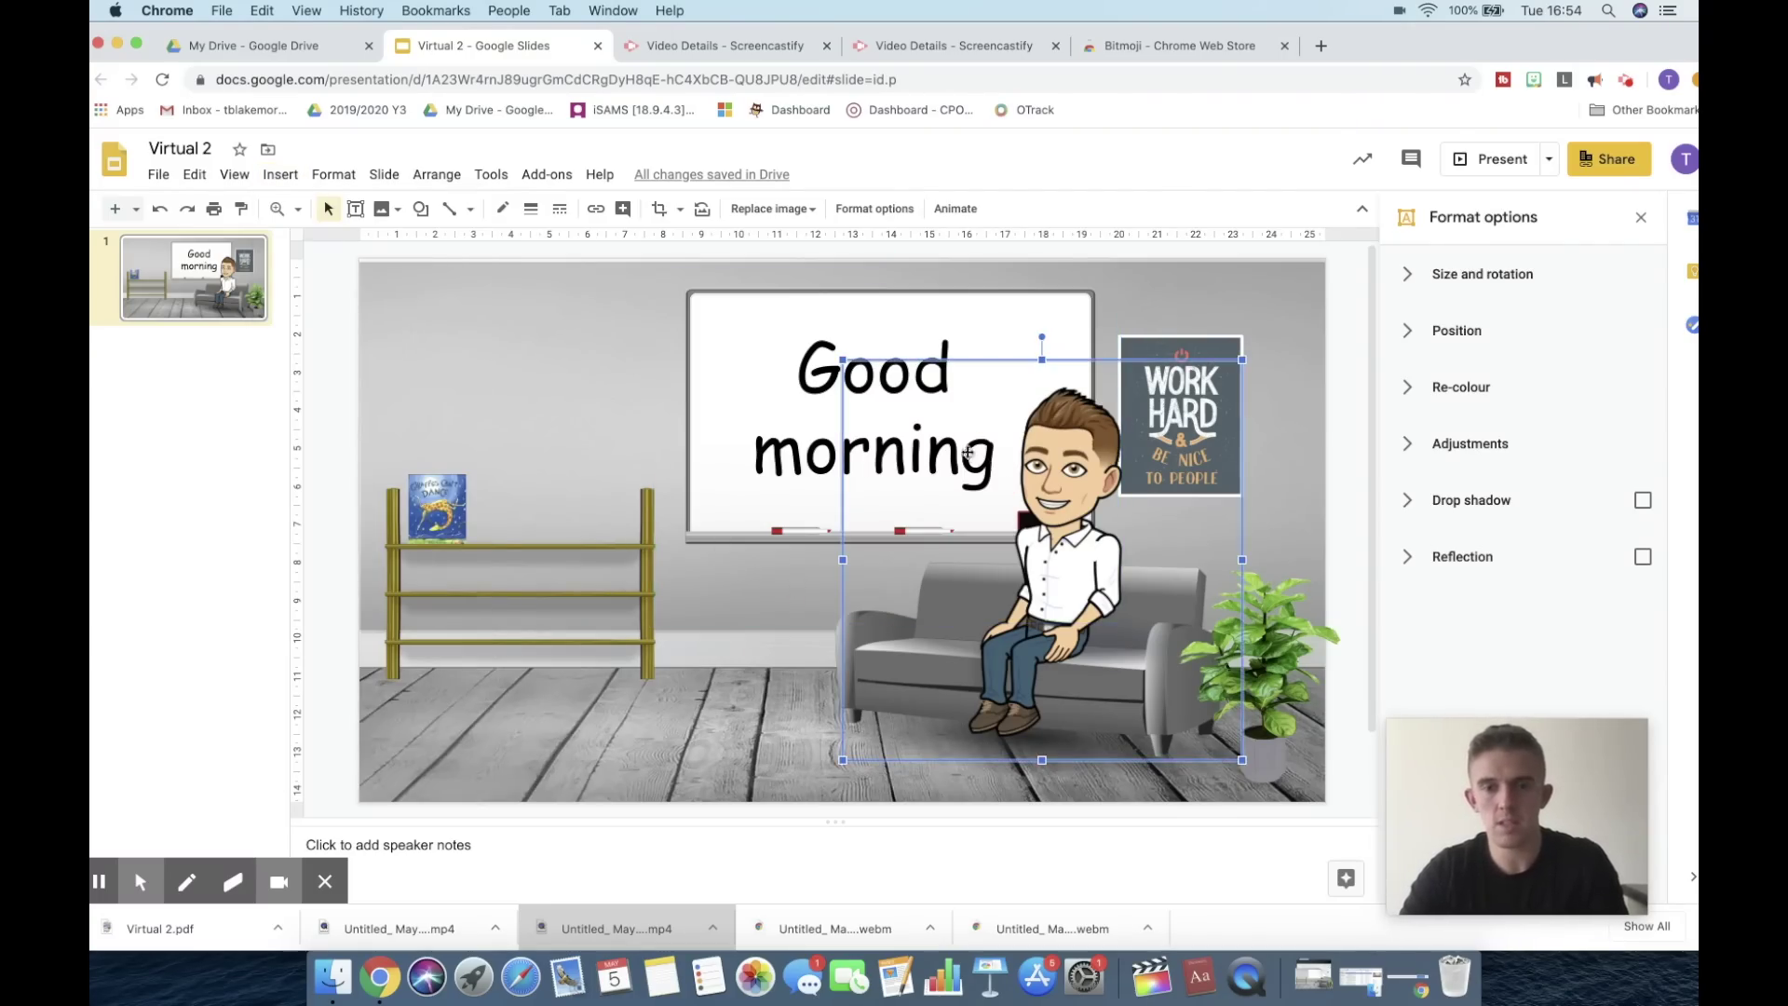
left_click(787, 421)
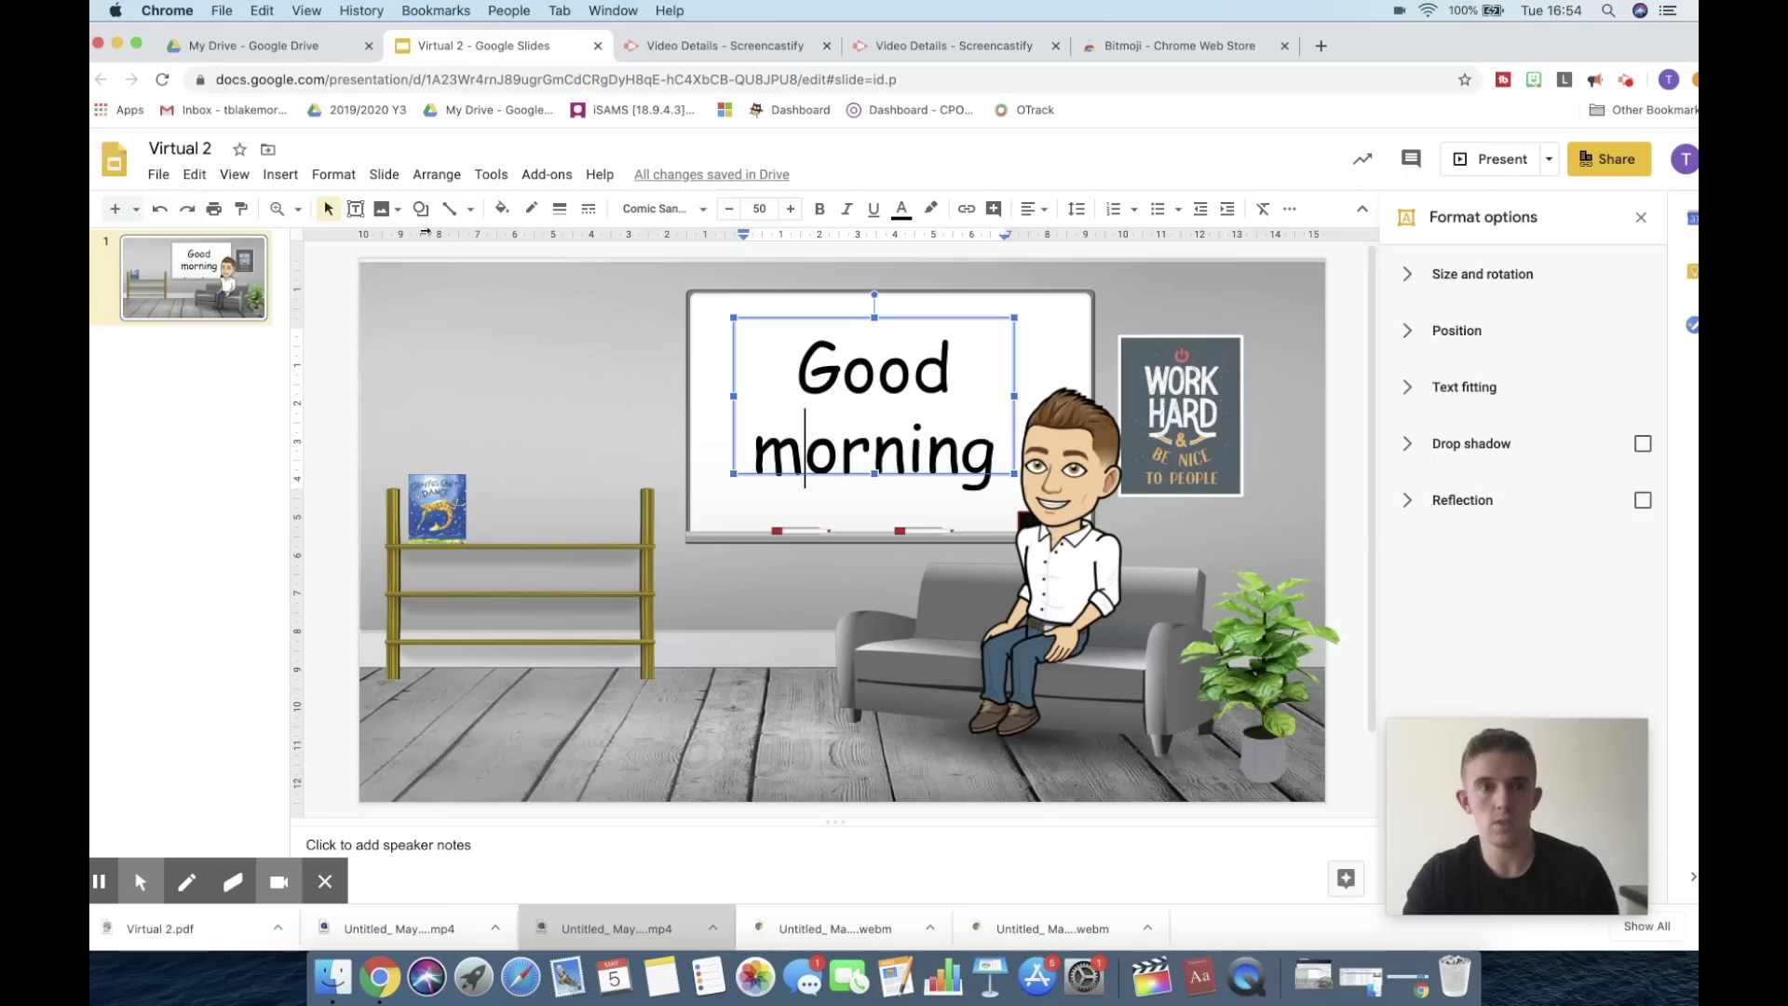
left_click(281, 174)
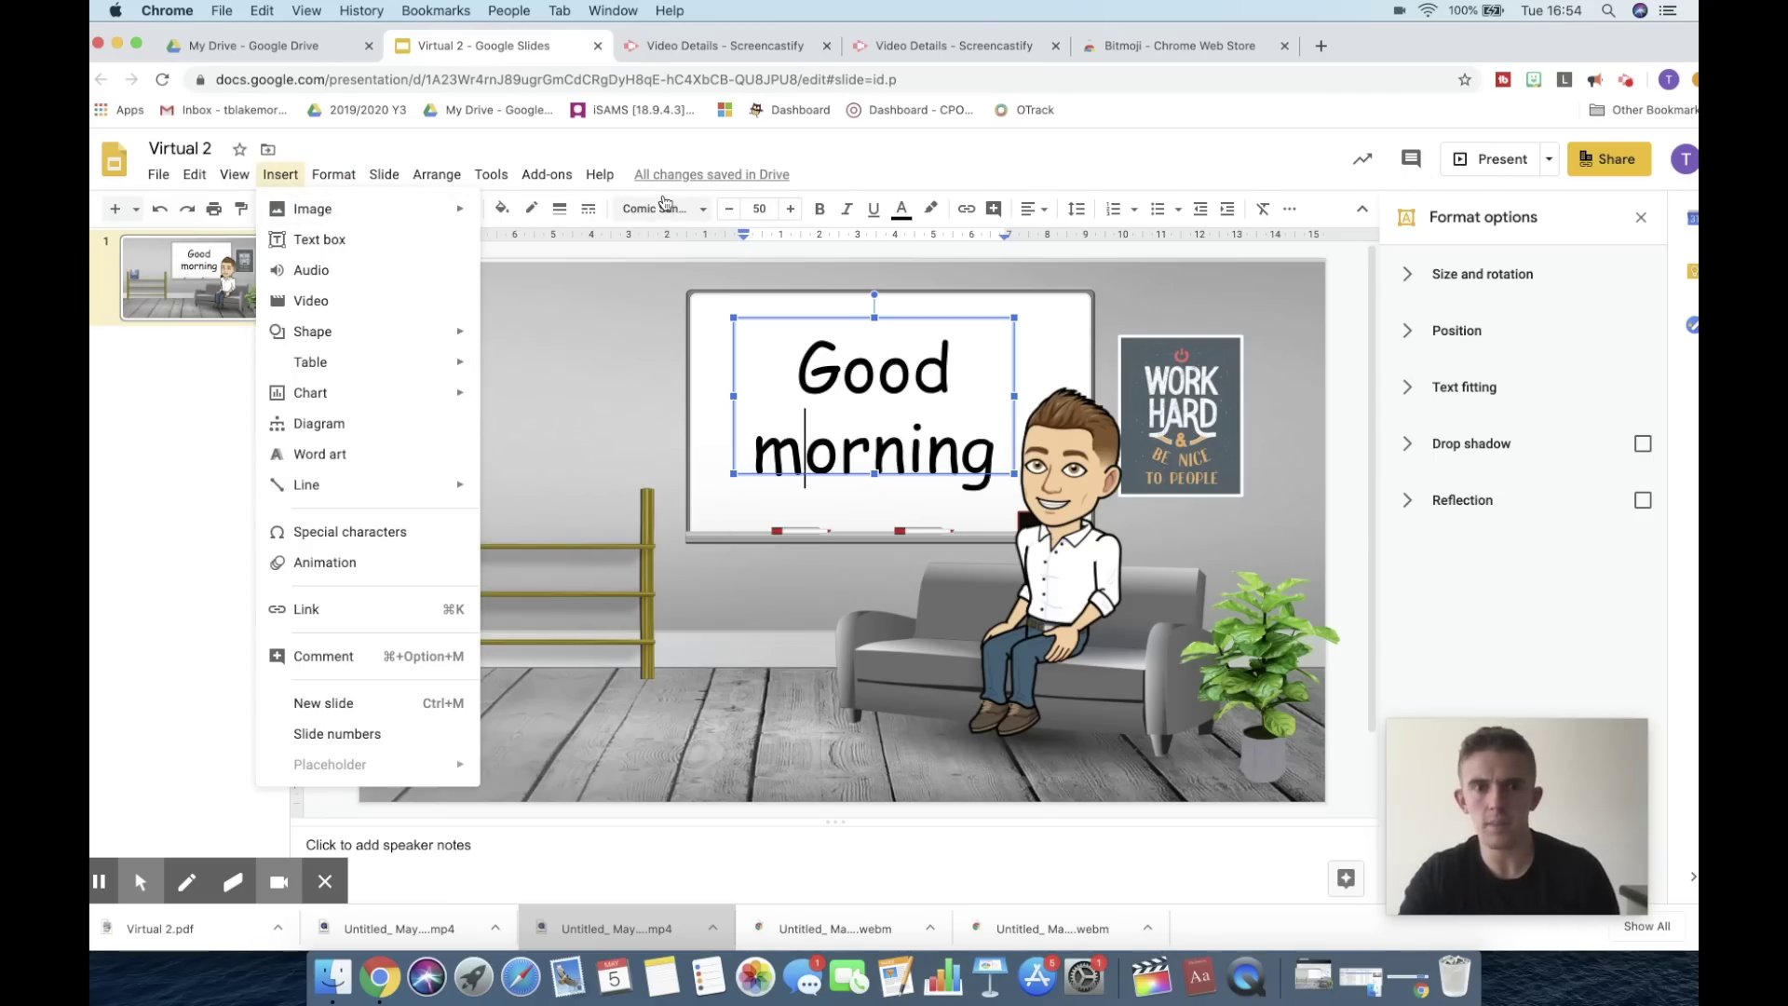
Step: Insert a 'laptop transparent' image onto the classroom floor beside the bookshelf
left_click(522, 226)
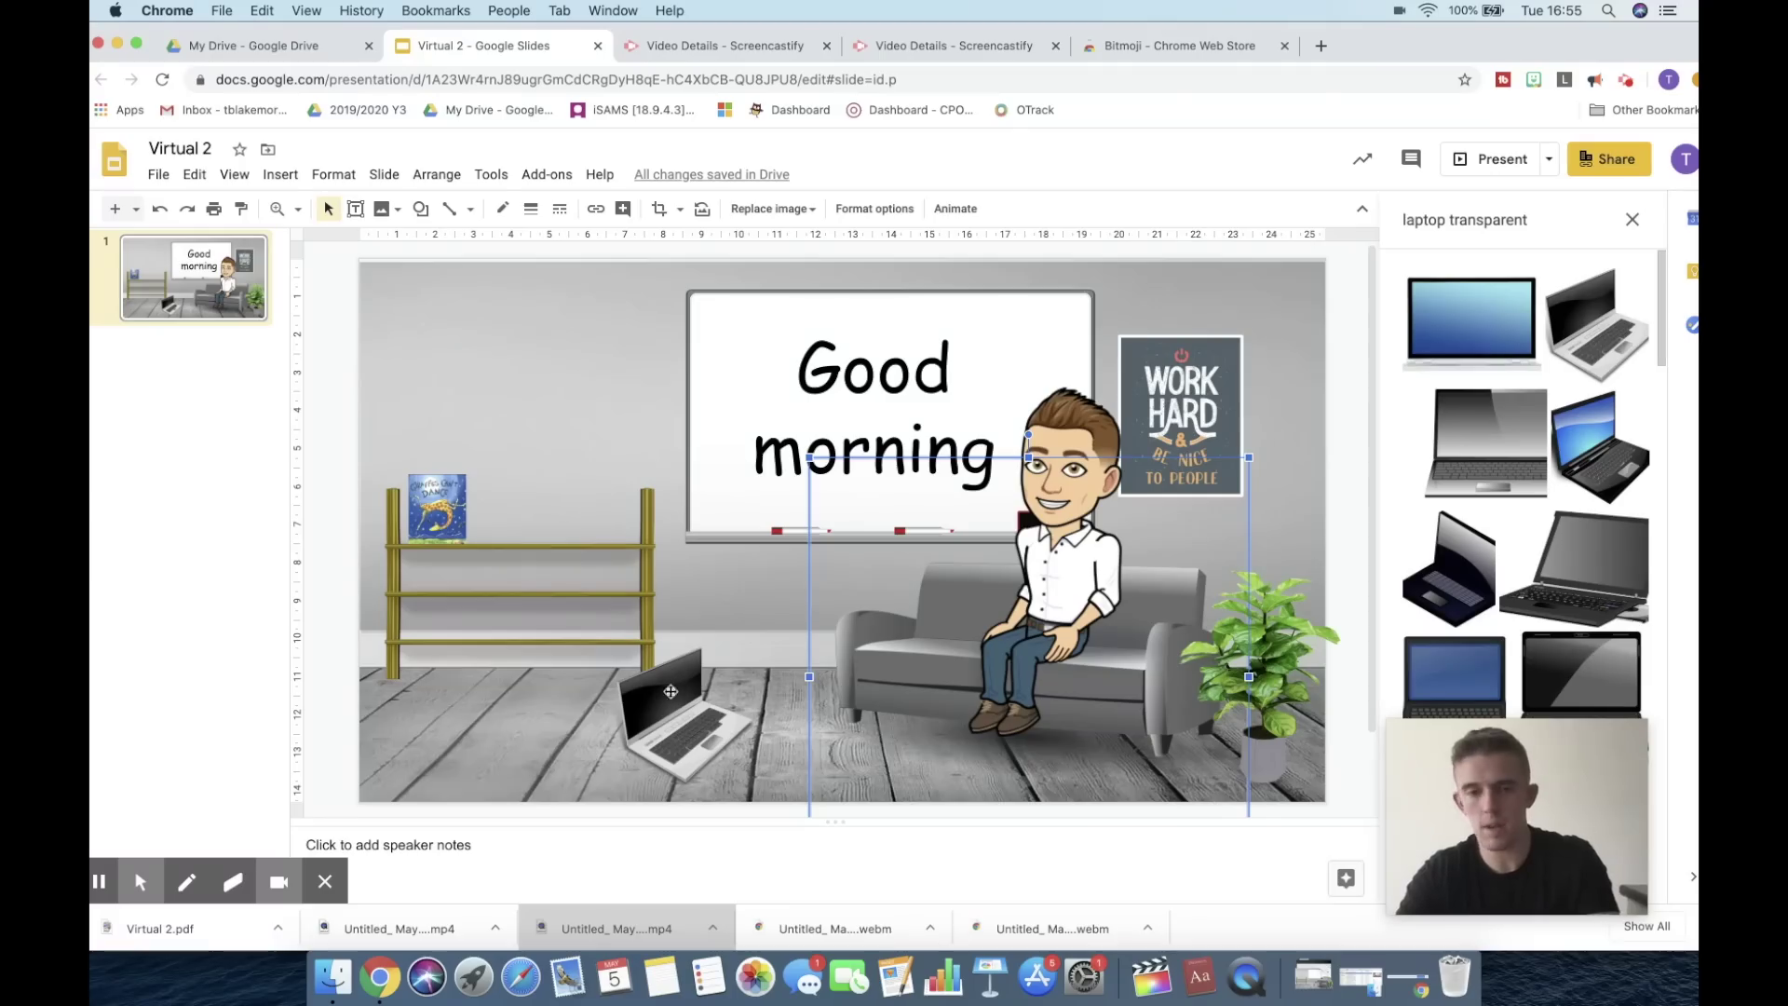
left_click(658, 697)
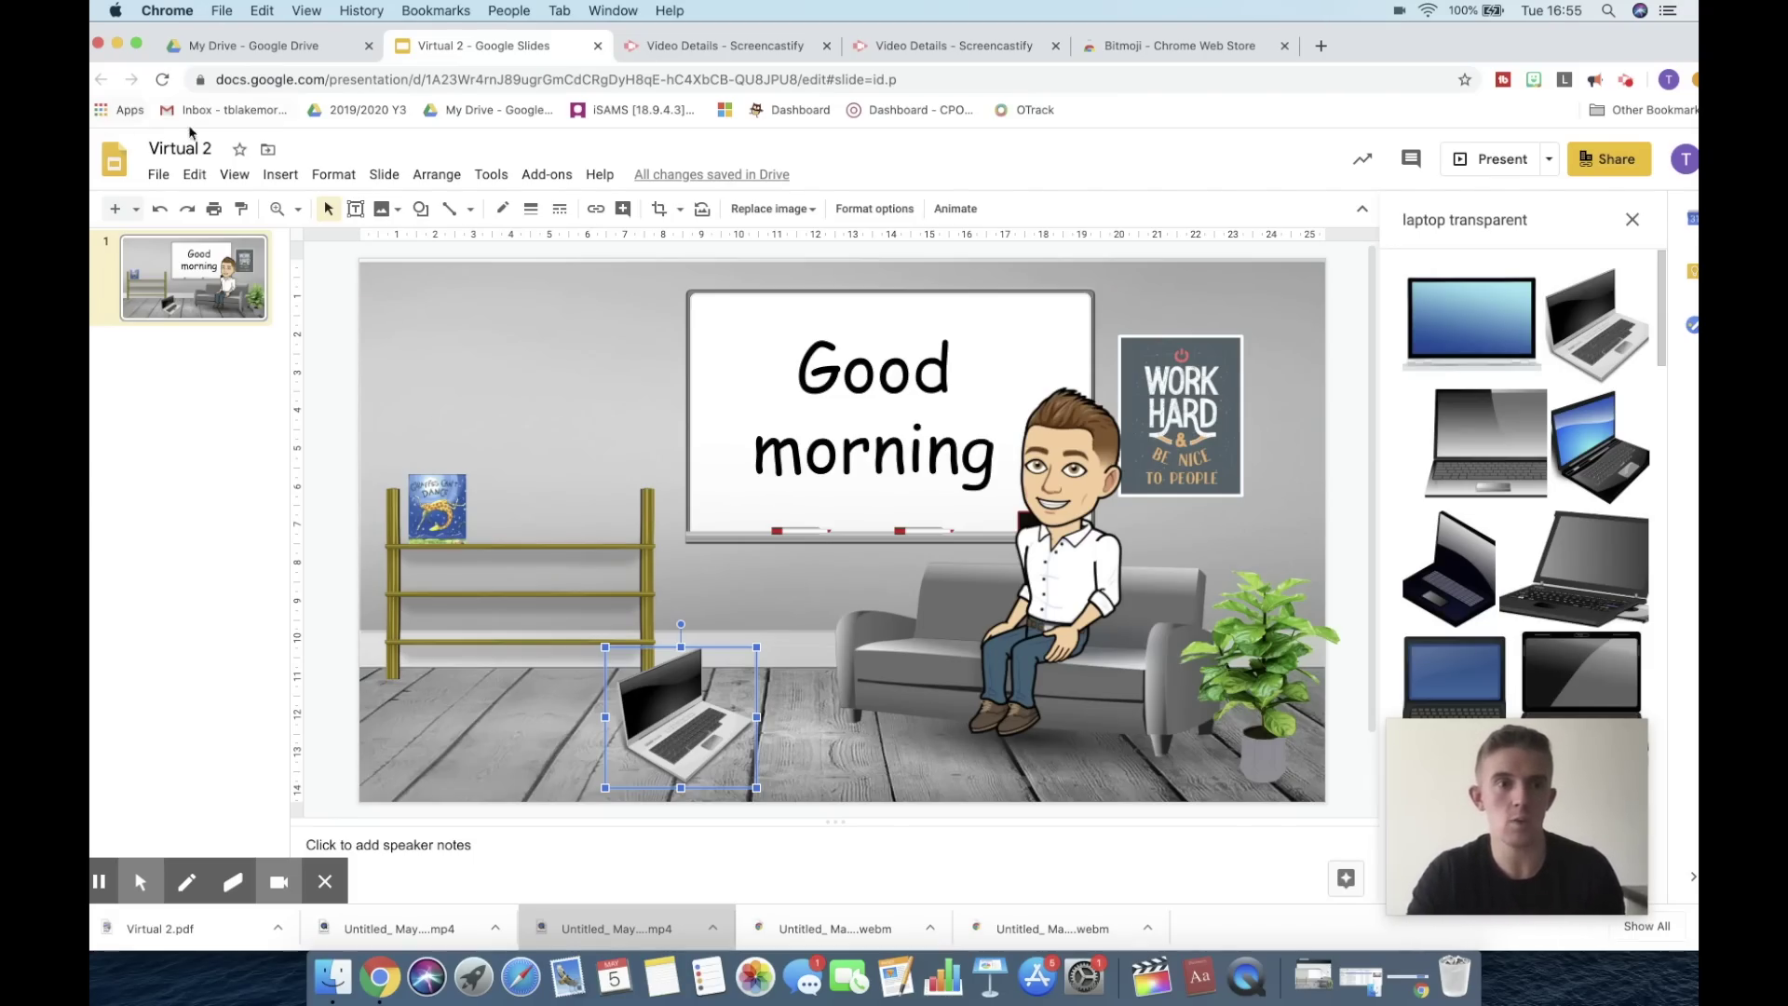
left_click(158, 174)
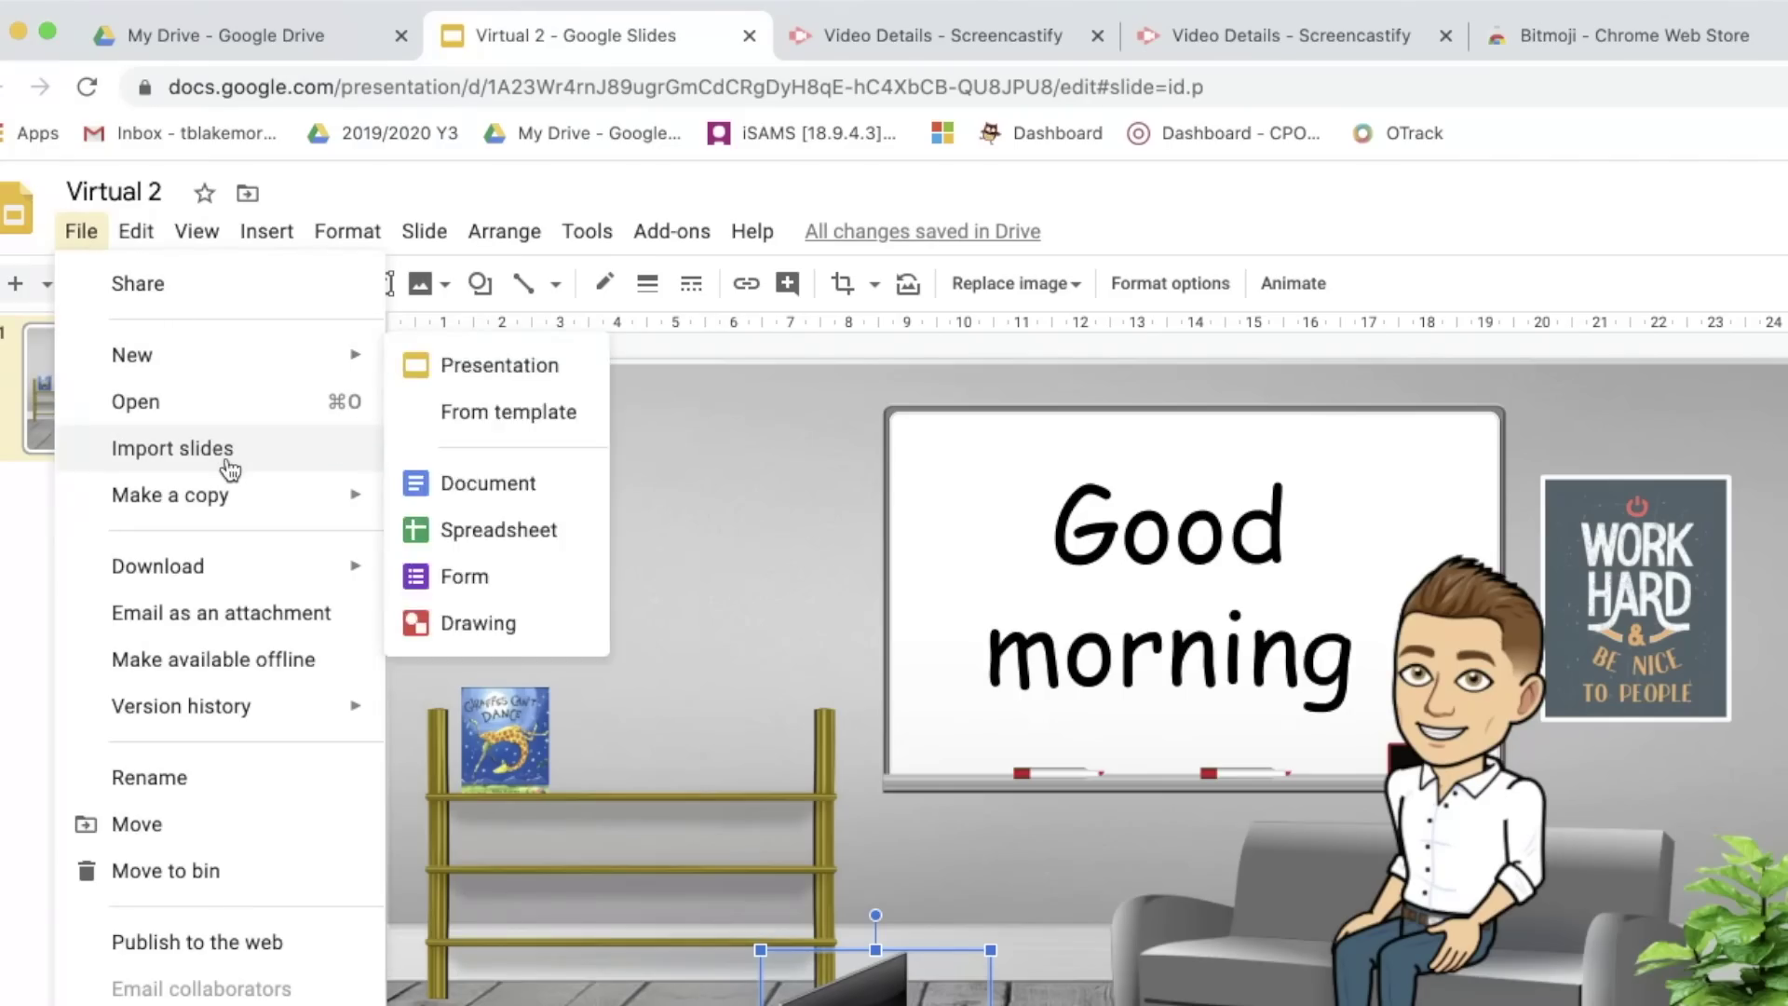
Step: Download the slide as a PDF, then check the Bitmoji, book link and sofa-side image
mouse_move(220, 567)
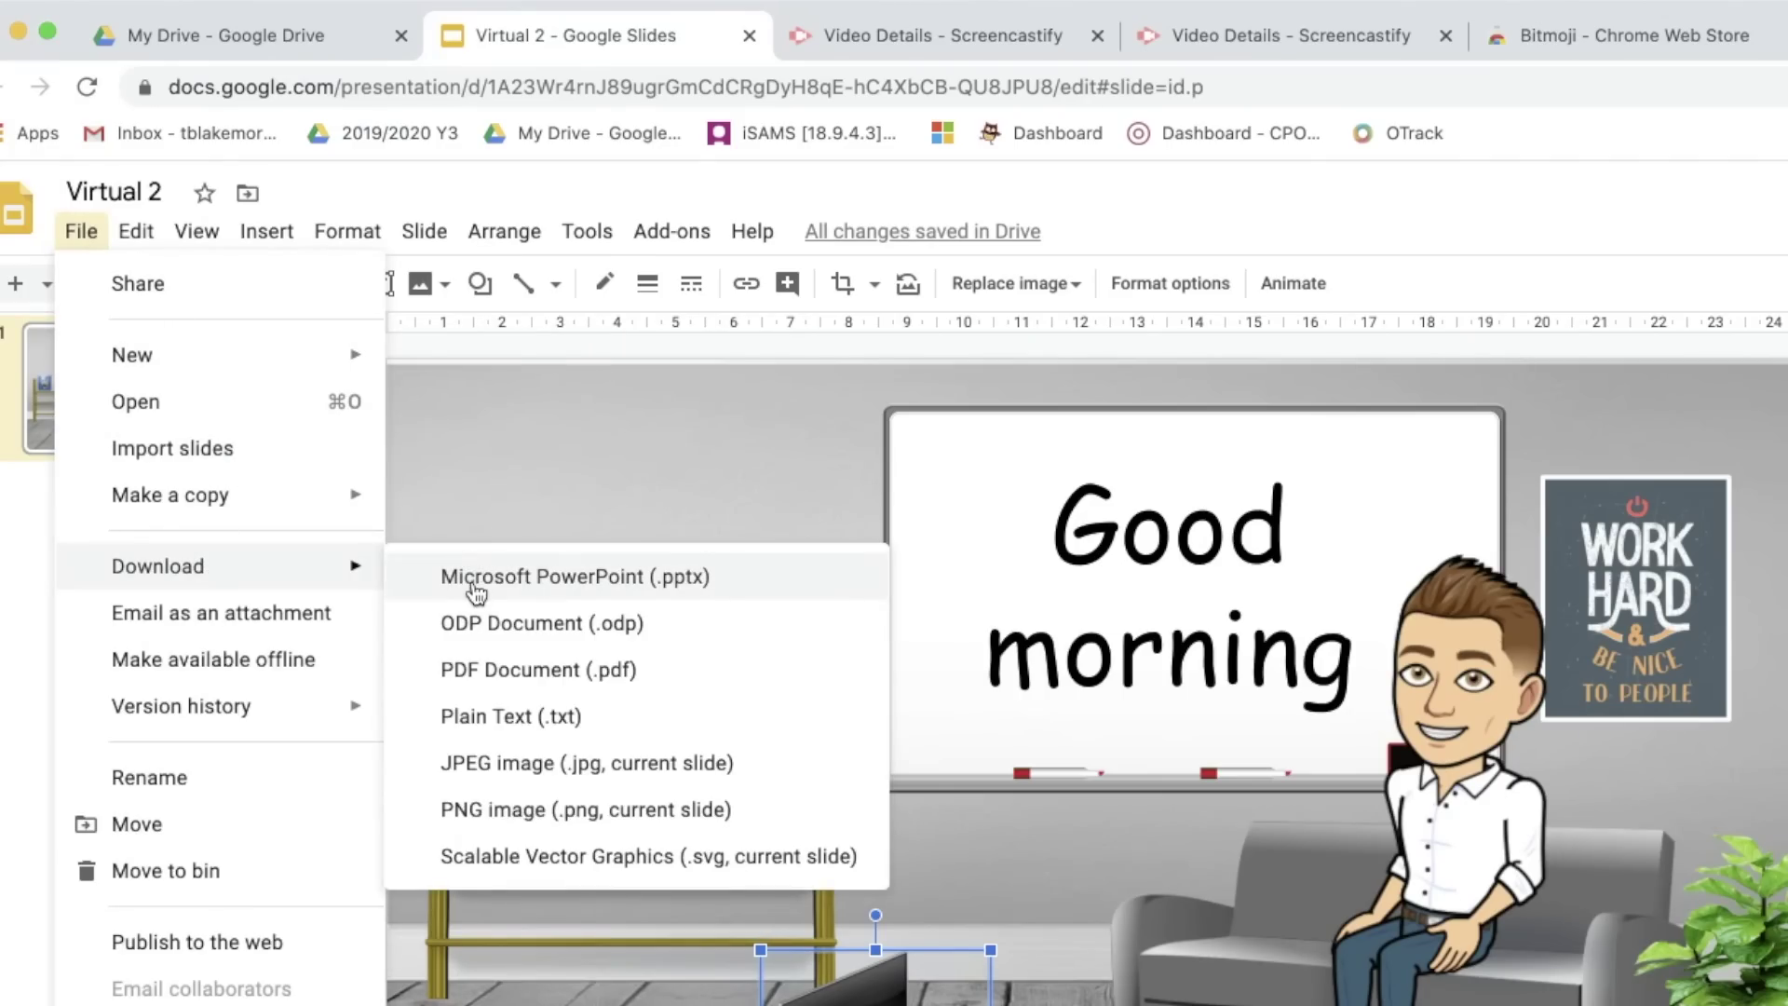
left_click(556, 668)
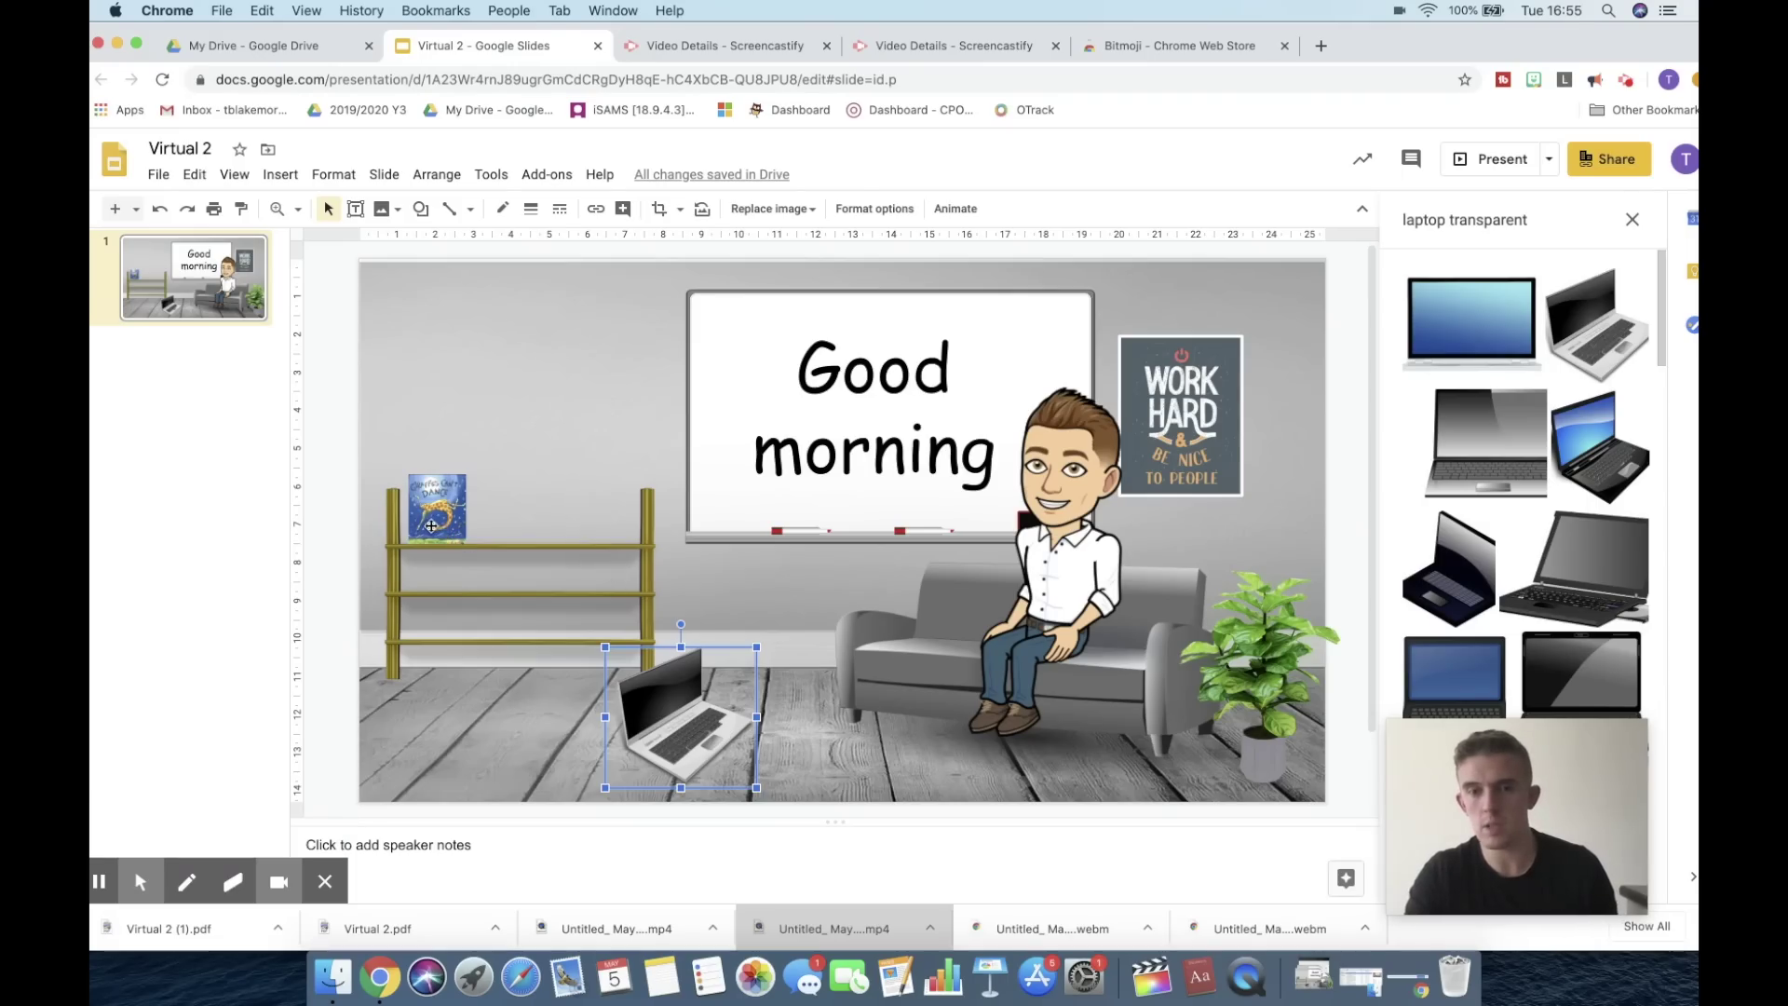
left_click(886, 444)
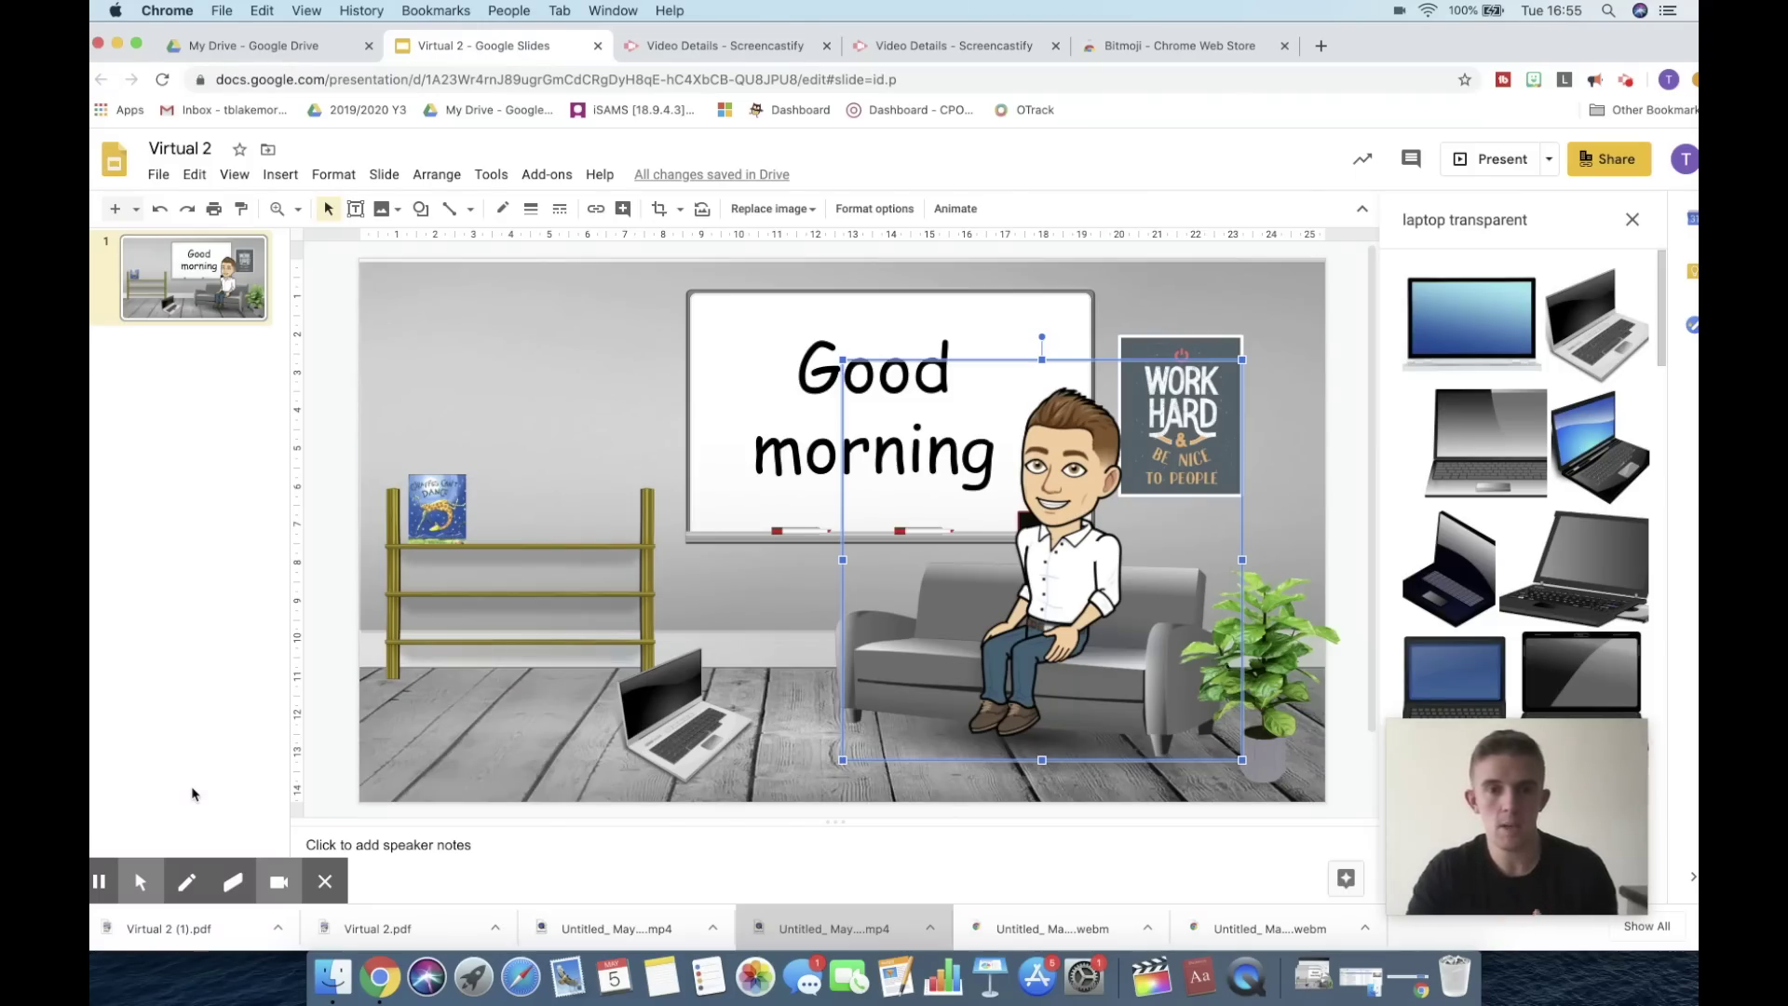
left_click(714, 600)
left_click(780, 680)
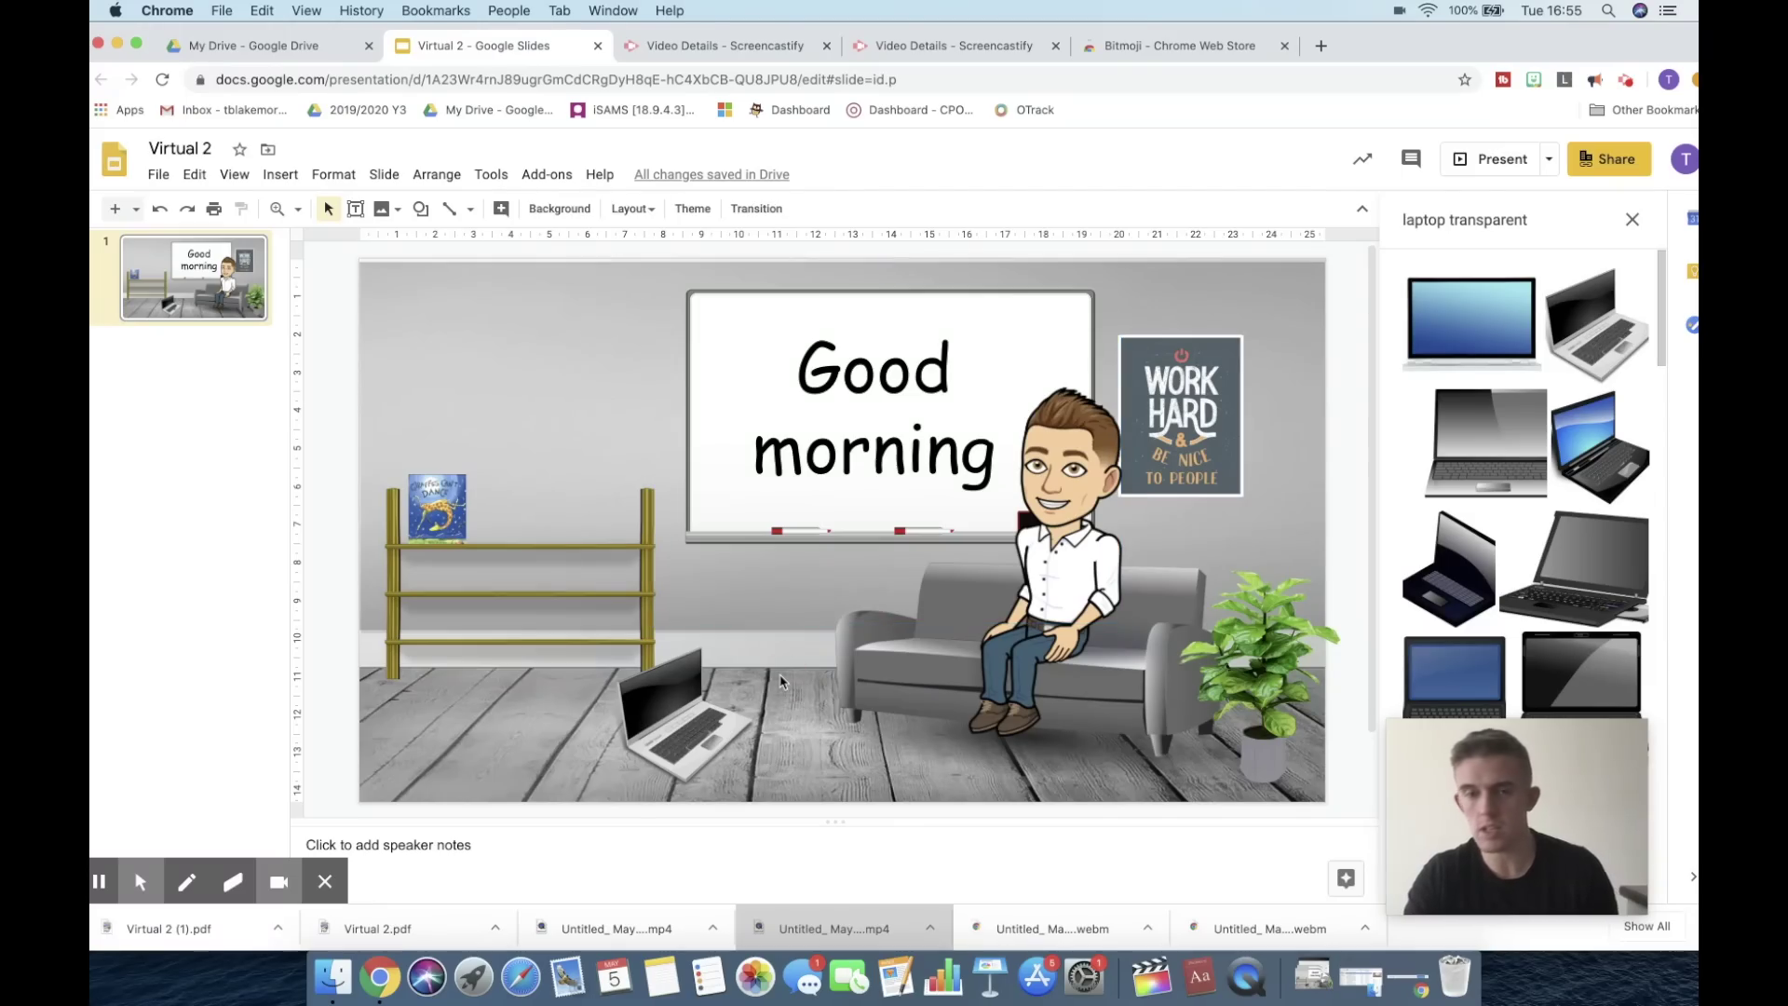
left_click(454, 508)
left_click(812, 671)
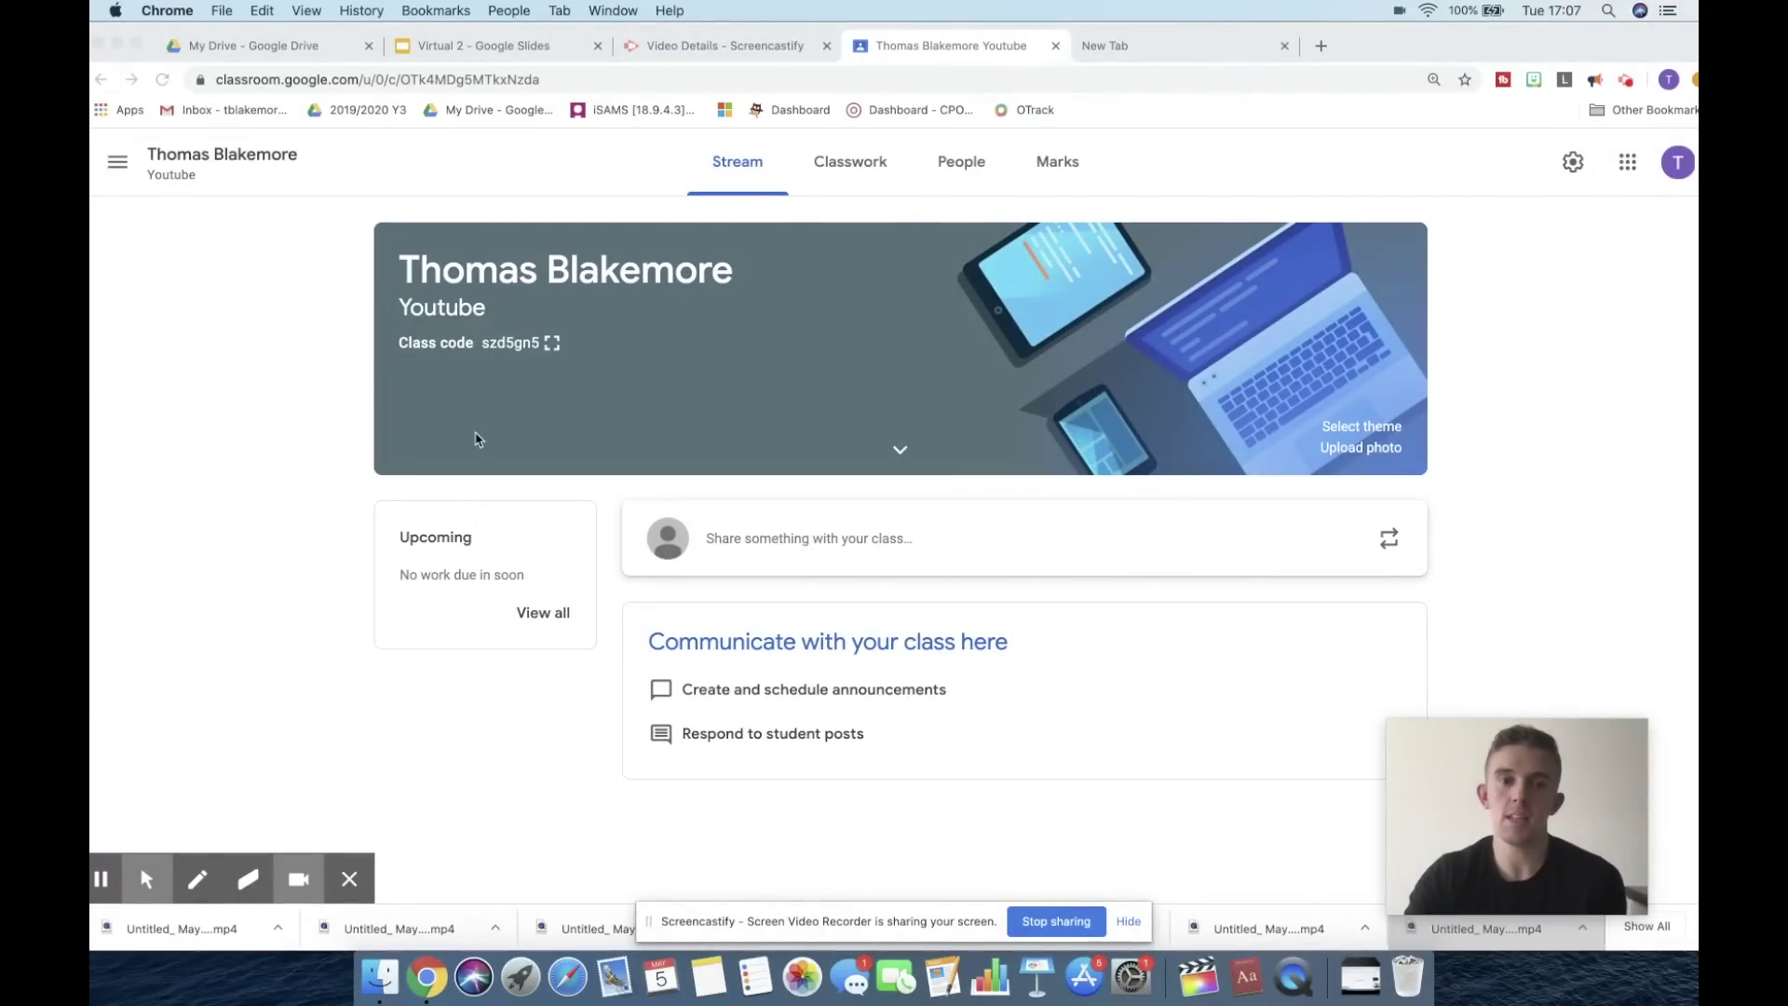
Step: Open the Classwork page with the Morning message topic and begin a new class post
double_click(486, 345)
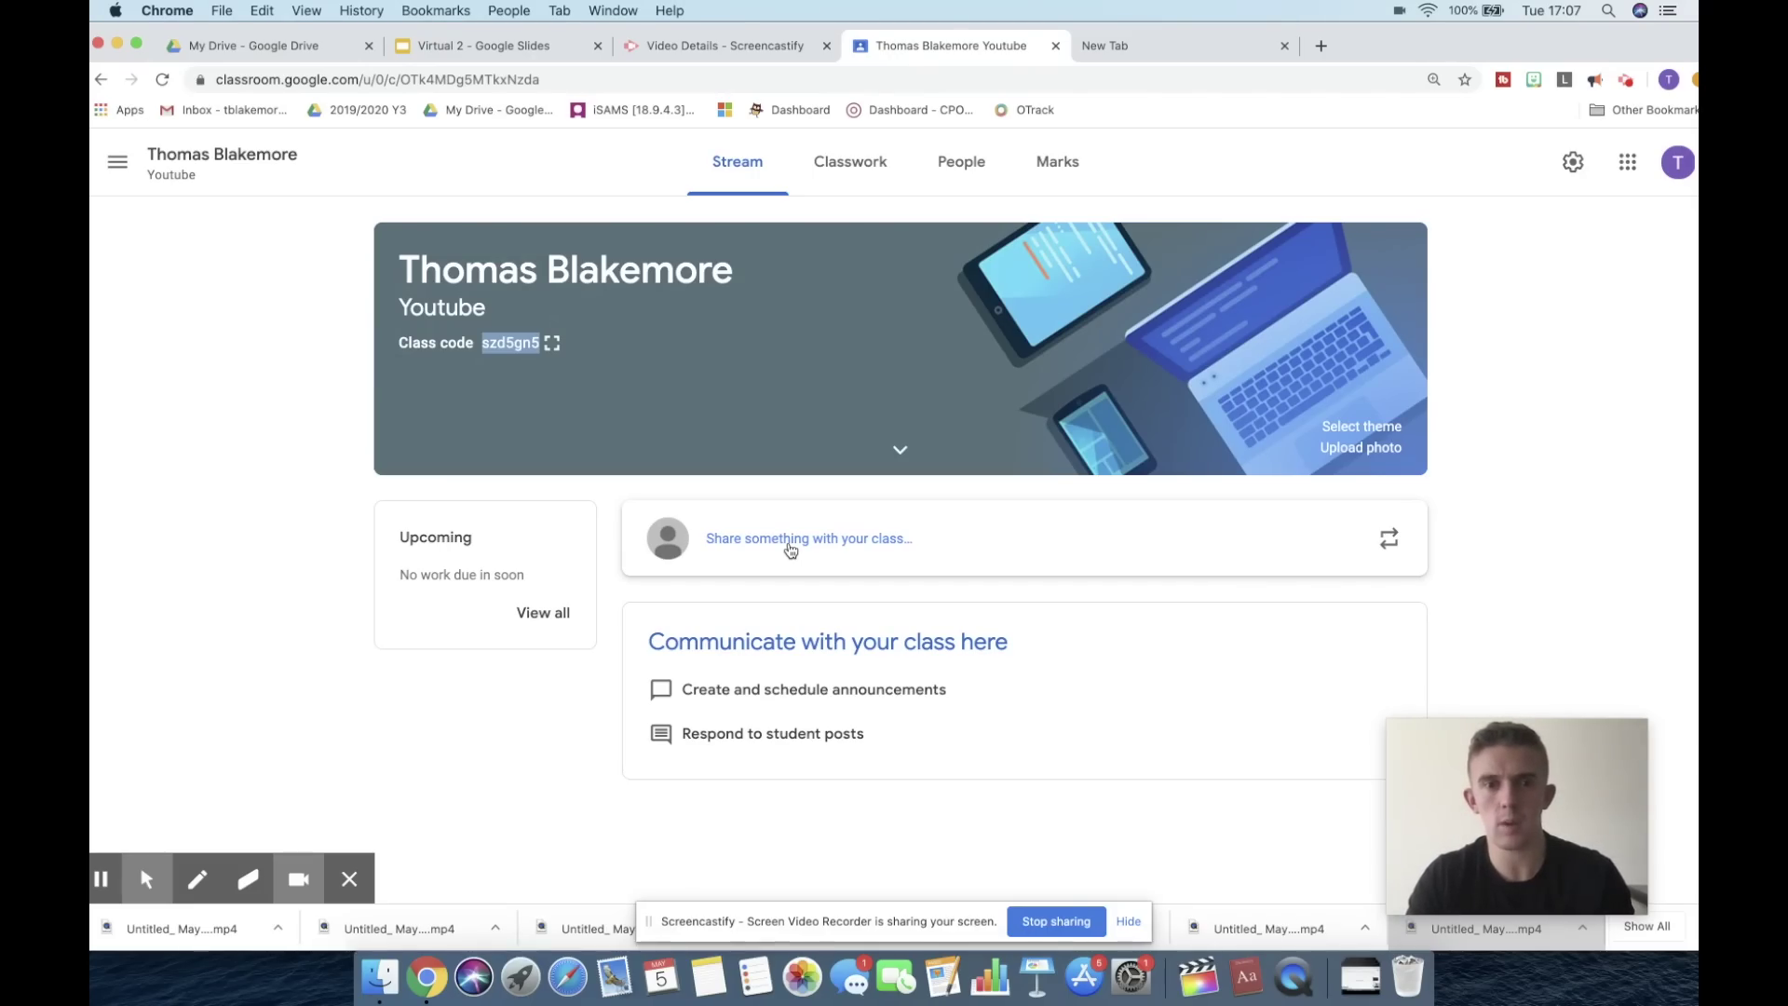
left_click(855, 184)
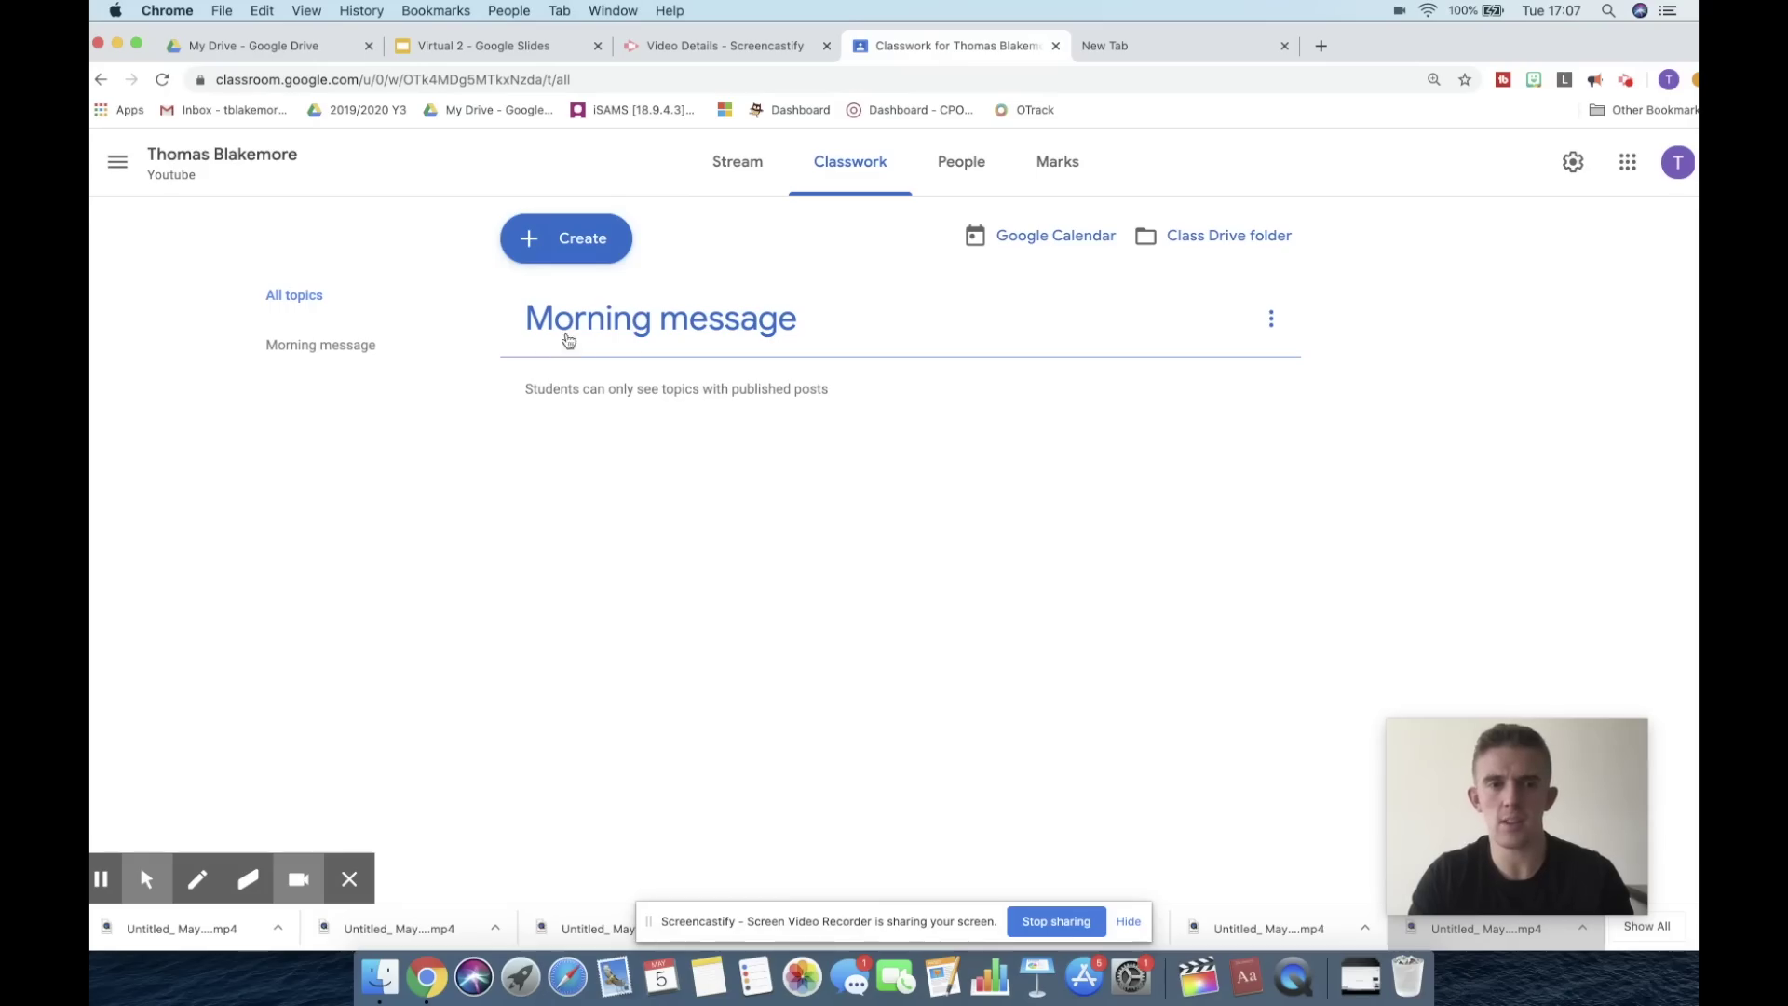
left_click(526, 244)
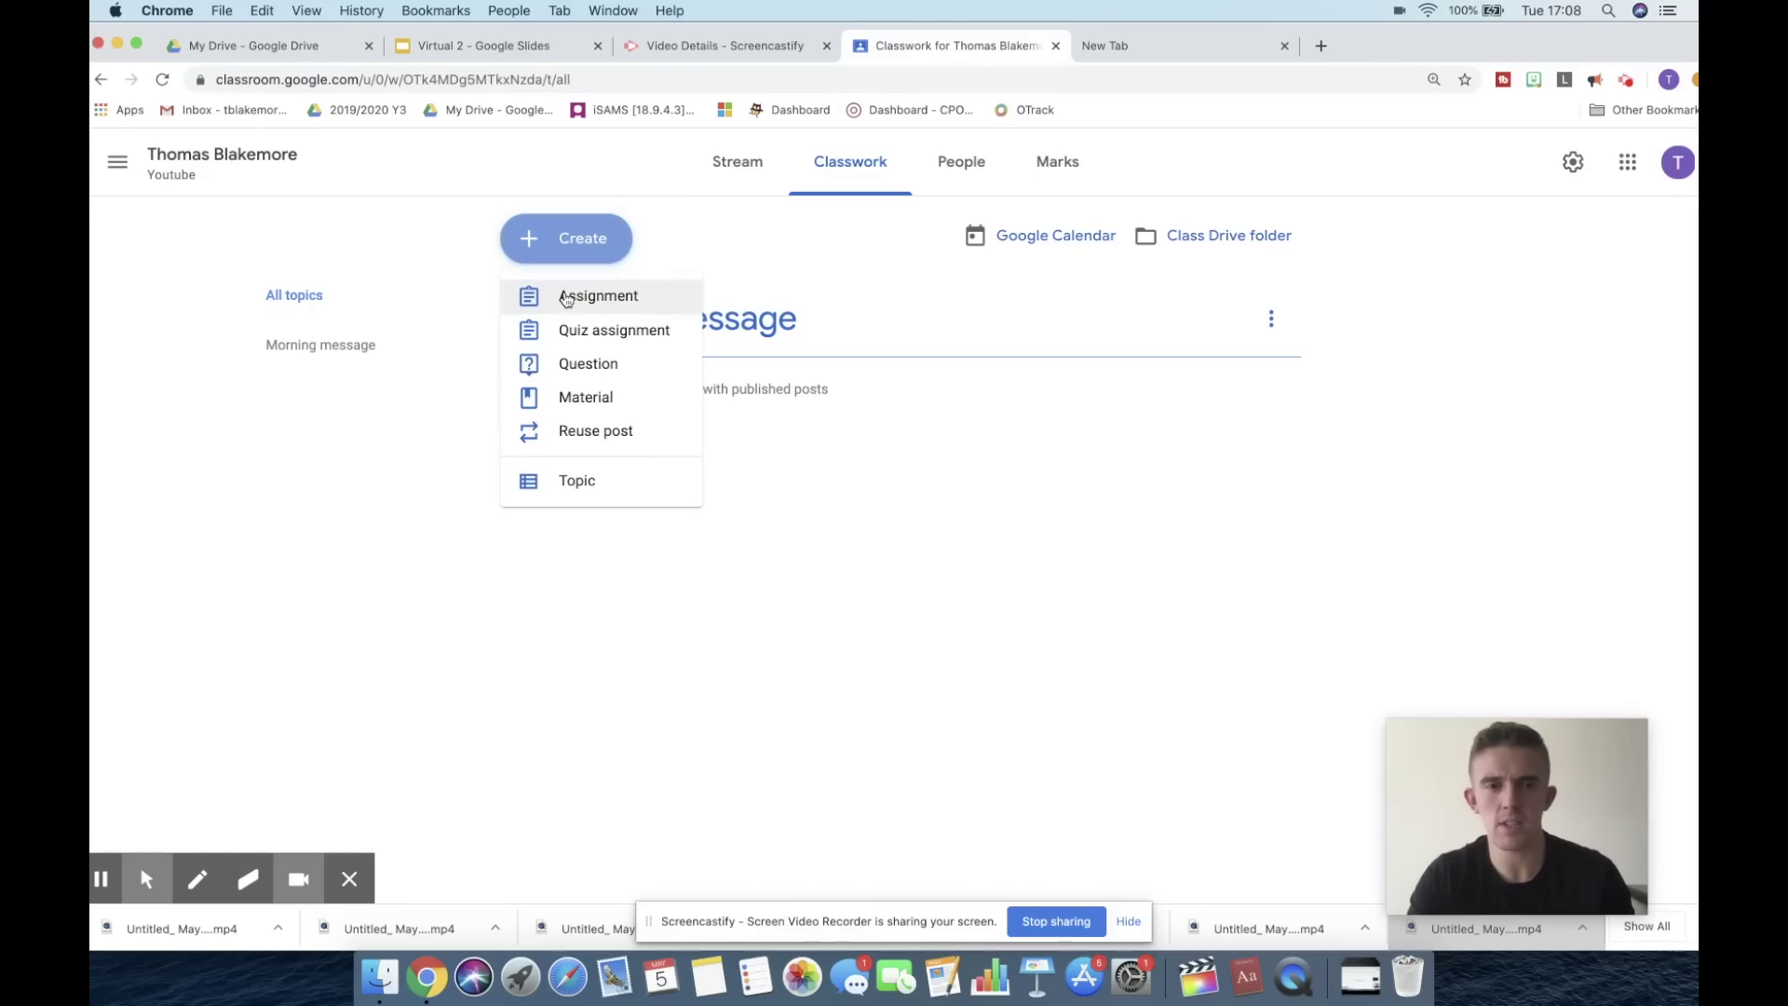
Step: Start a material titled 'May morning message' with the description 'Access the virtual classroom'
left_click(572, 398)
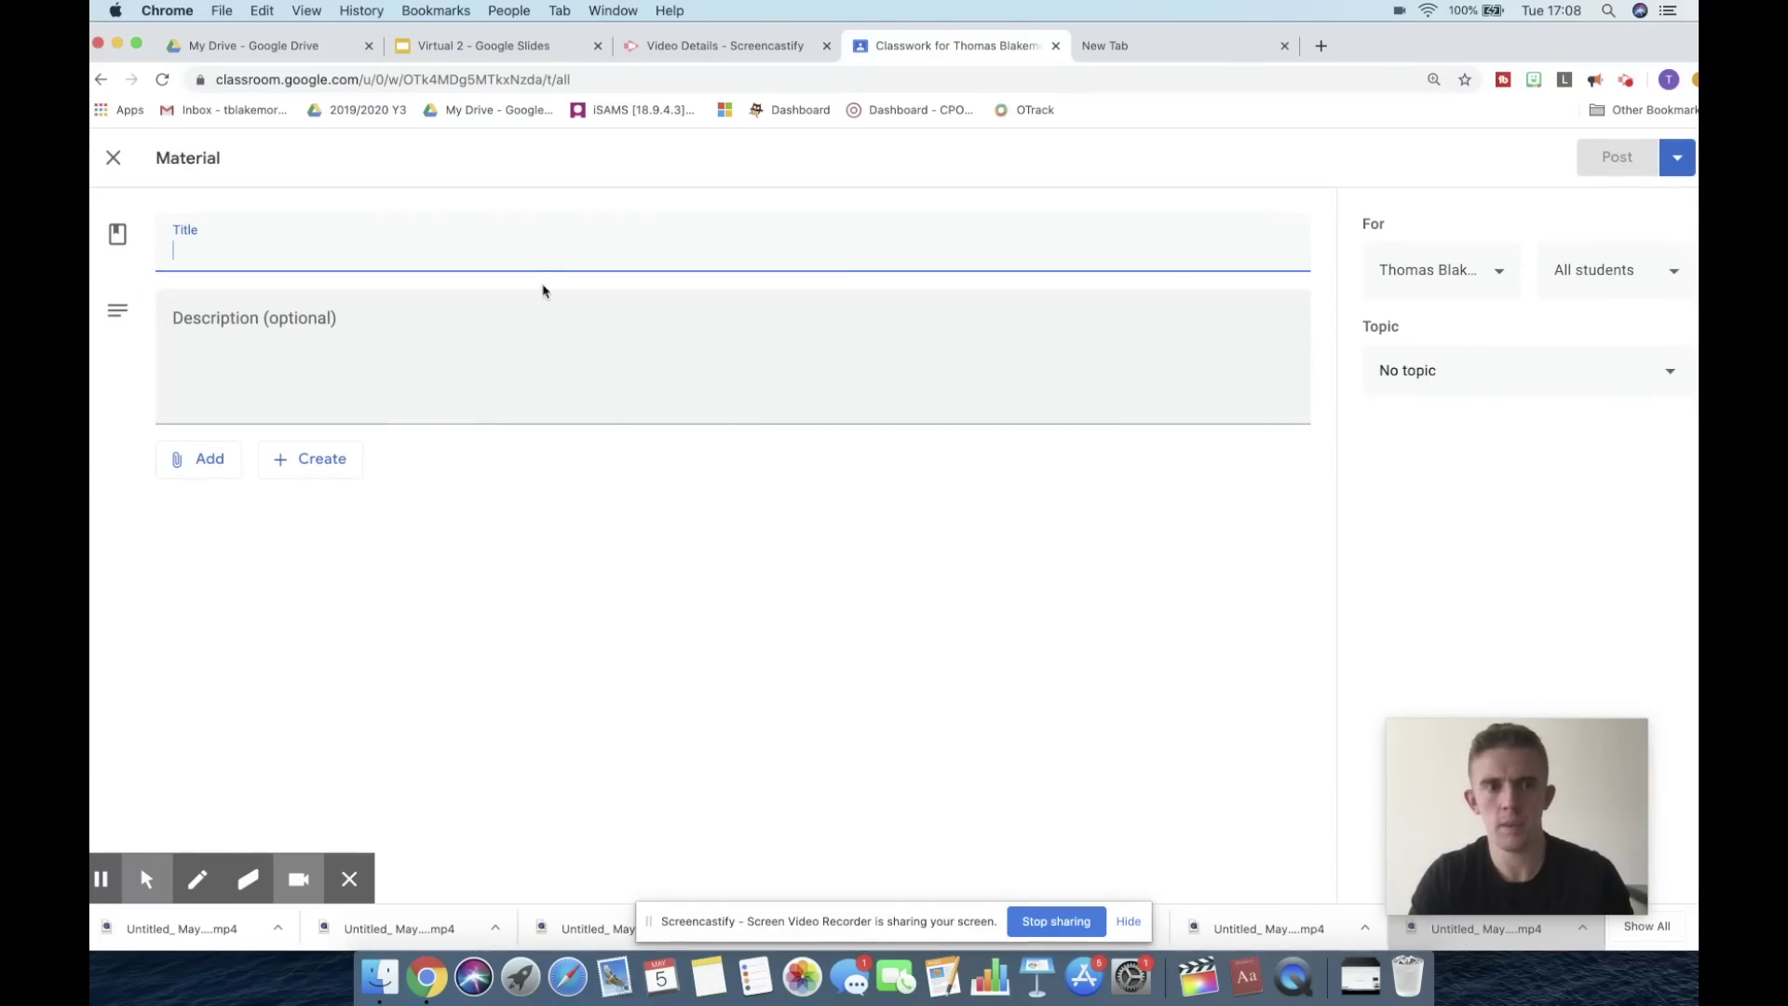
type("May m")
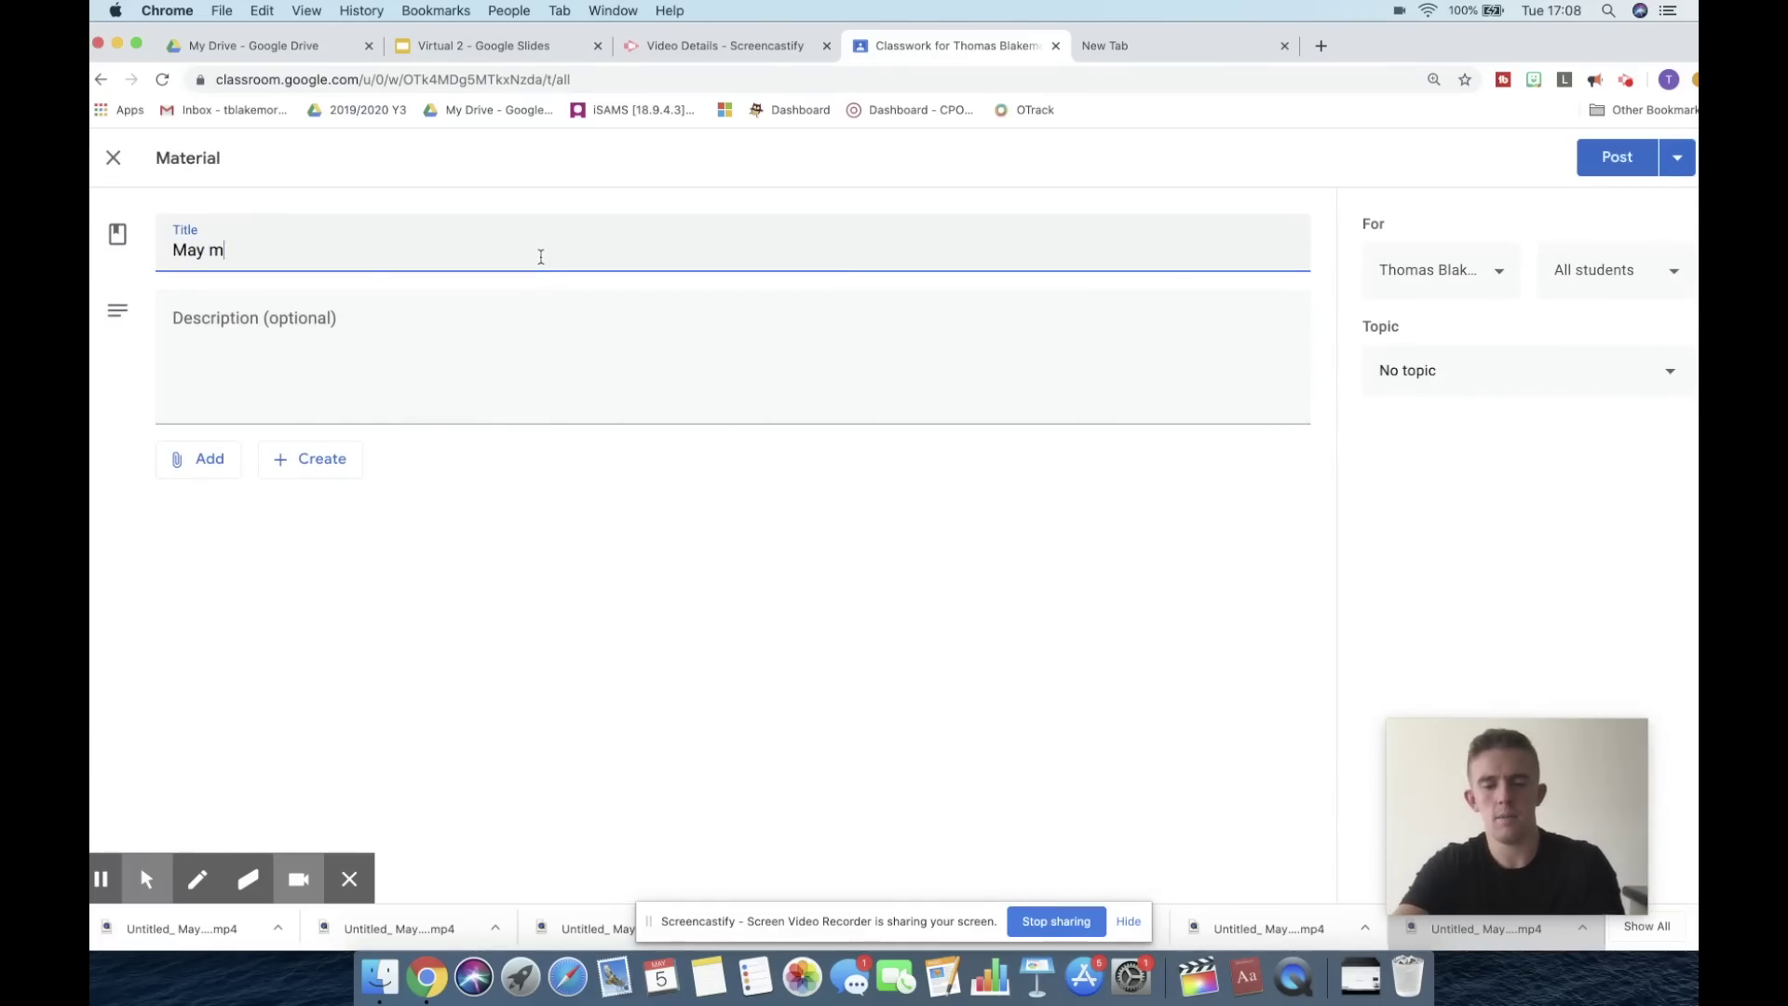
type("orning message")
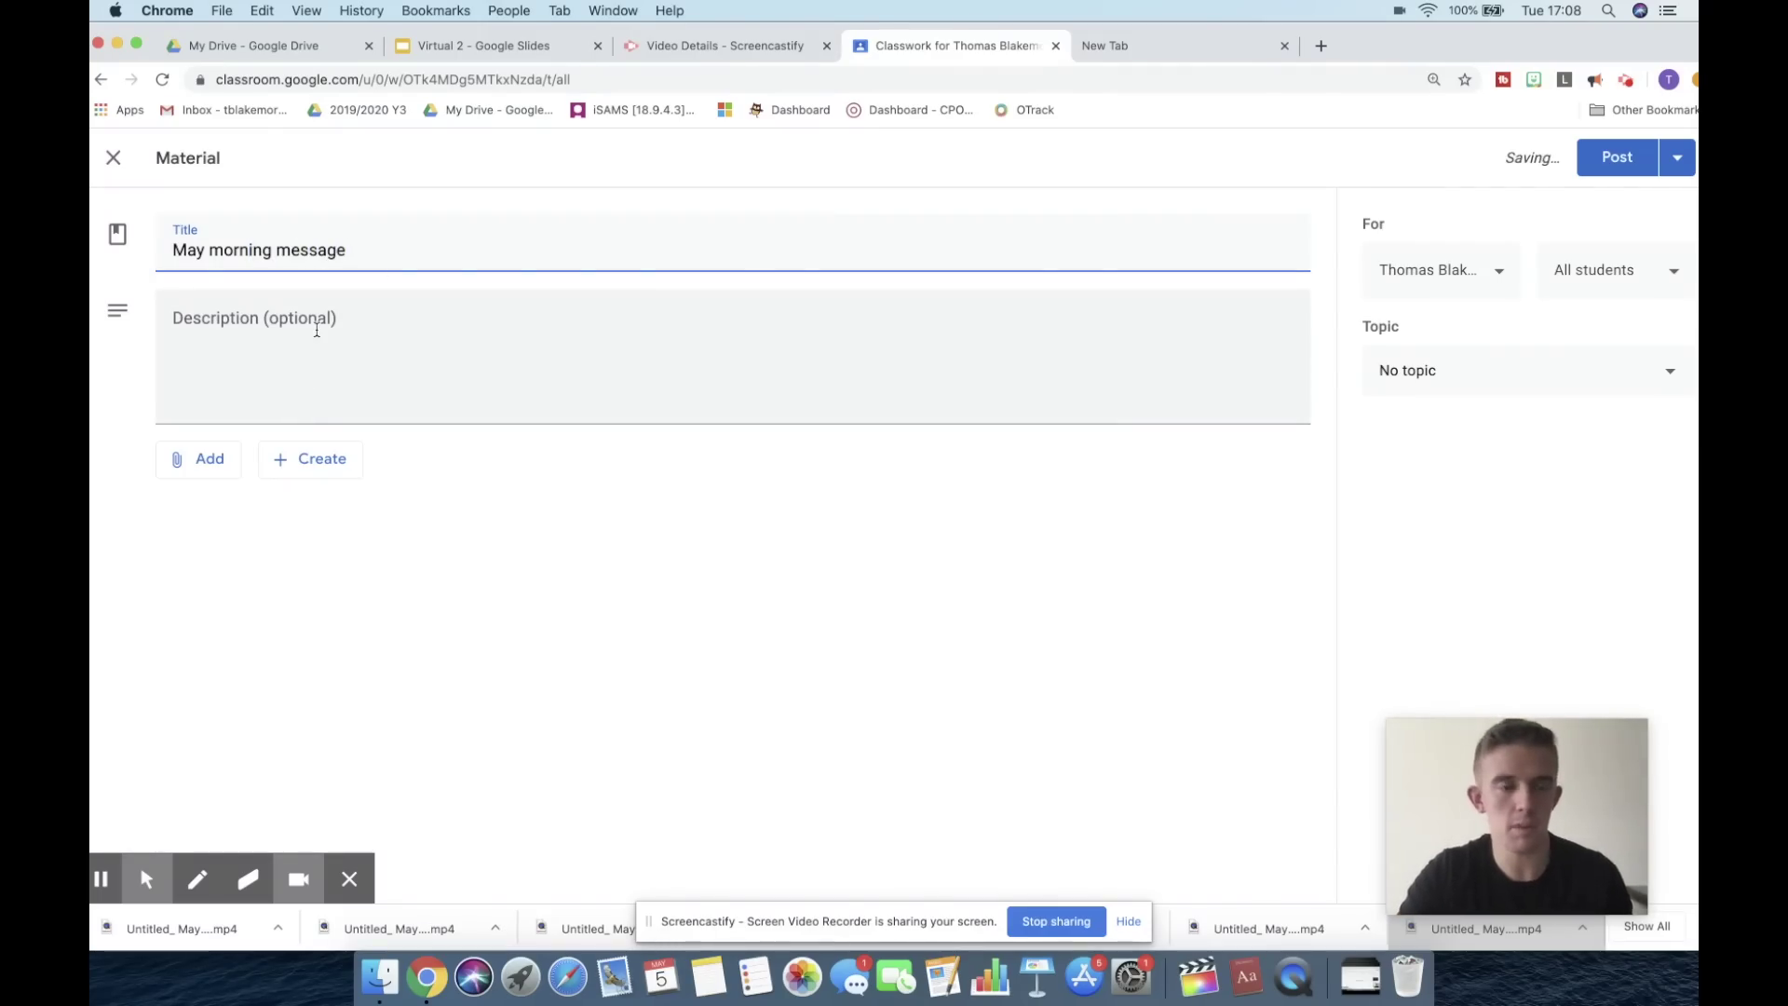
left_click(233, 326)
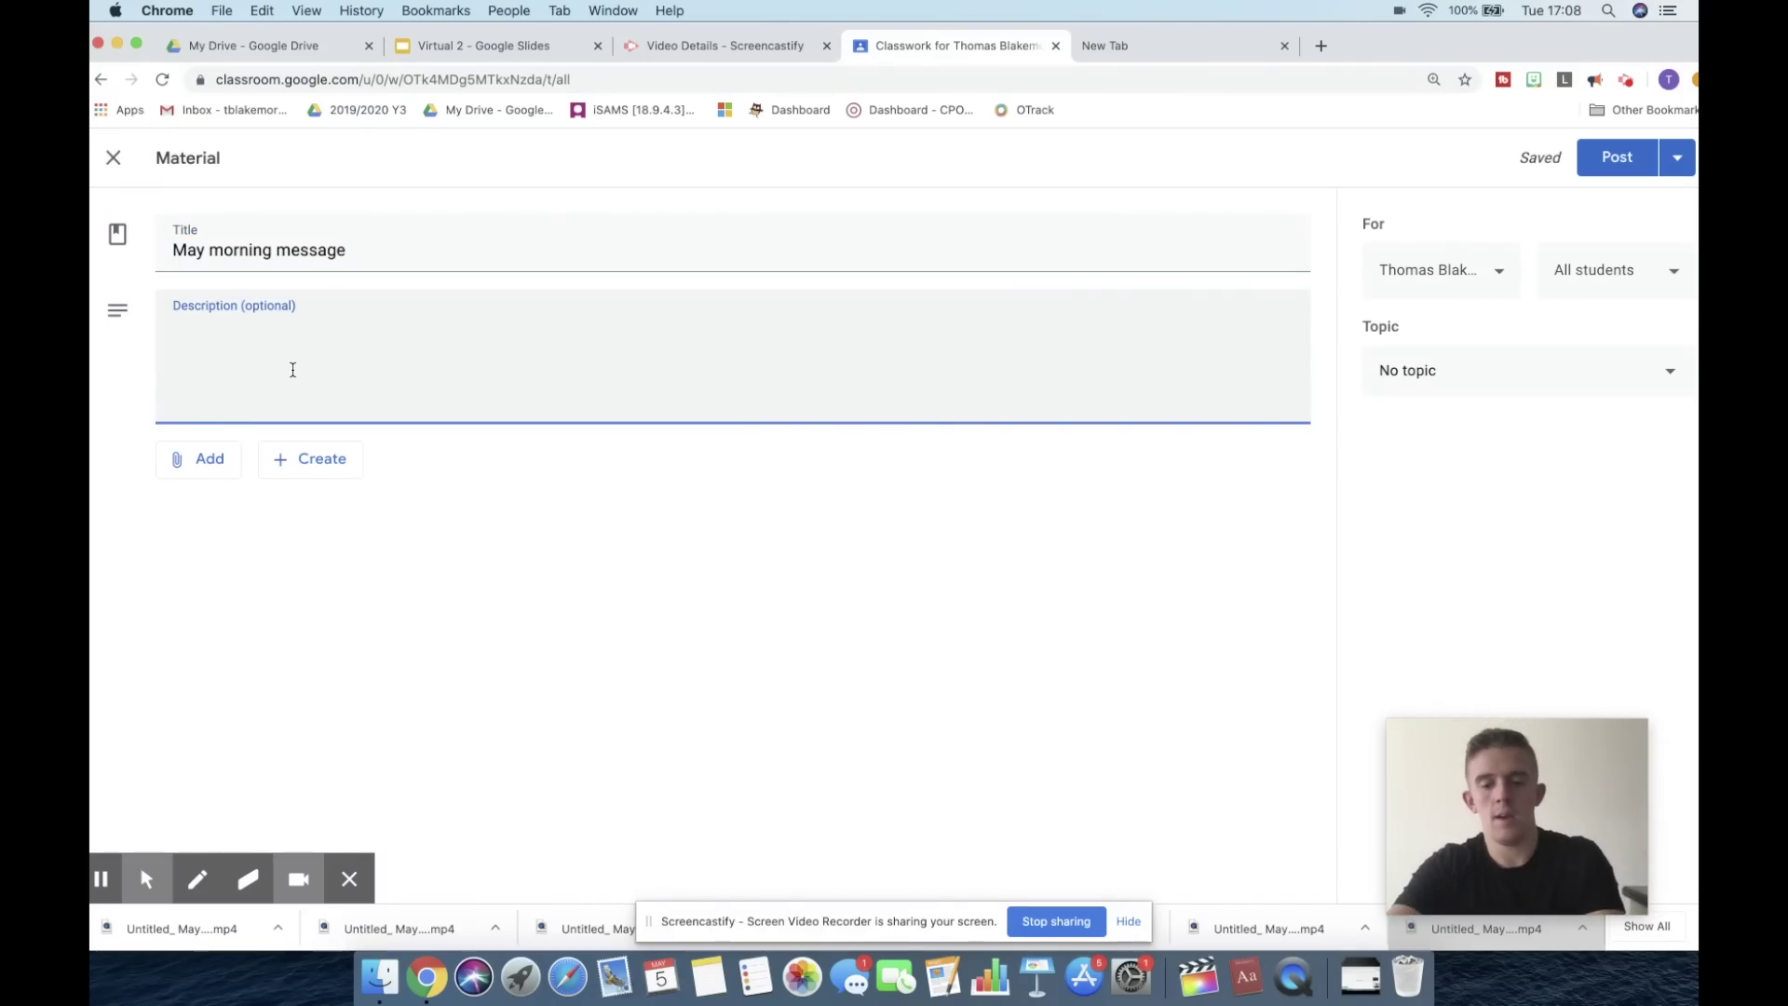
type("wa")
key("BackSpace")
key("BackSpace")
type("ac")
key("BackSpace")
key("BackSpace")
type("A")
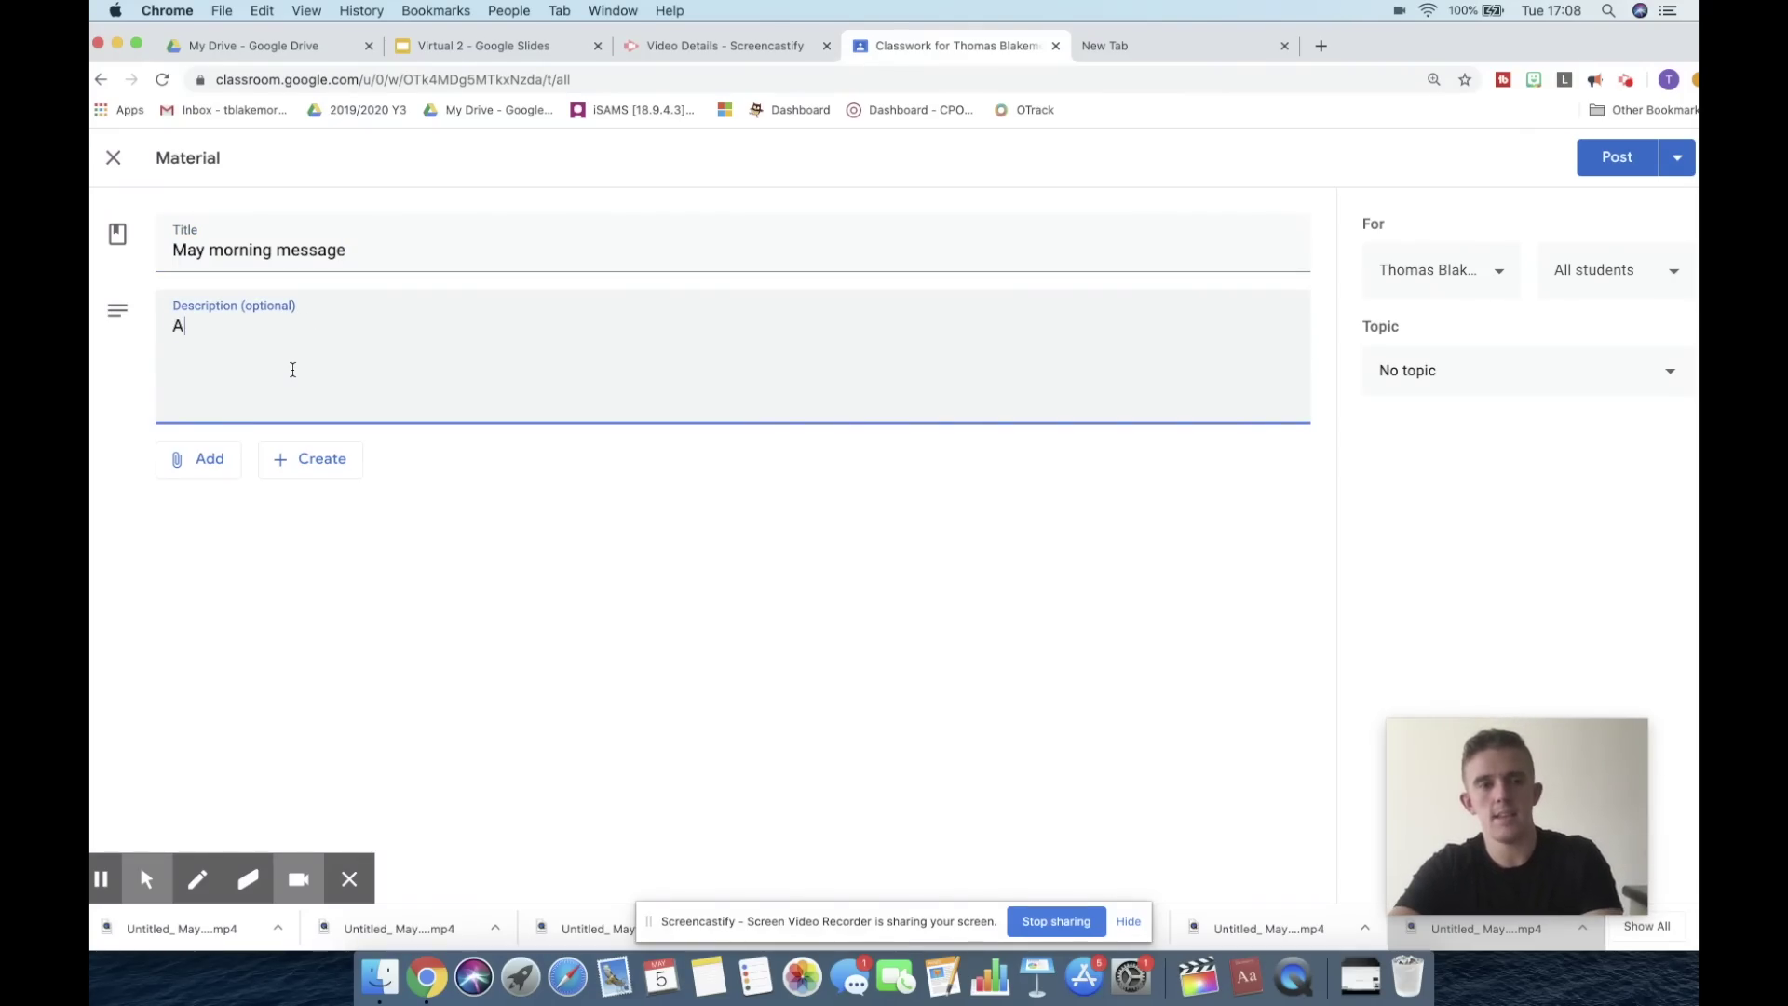
type("ccess the")
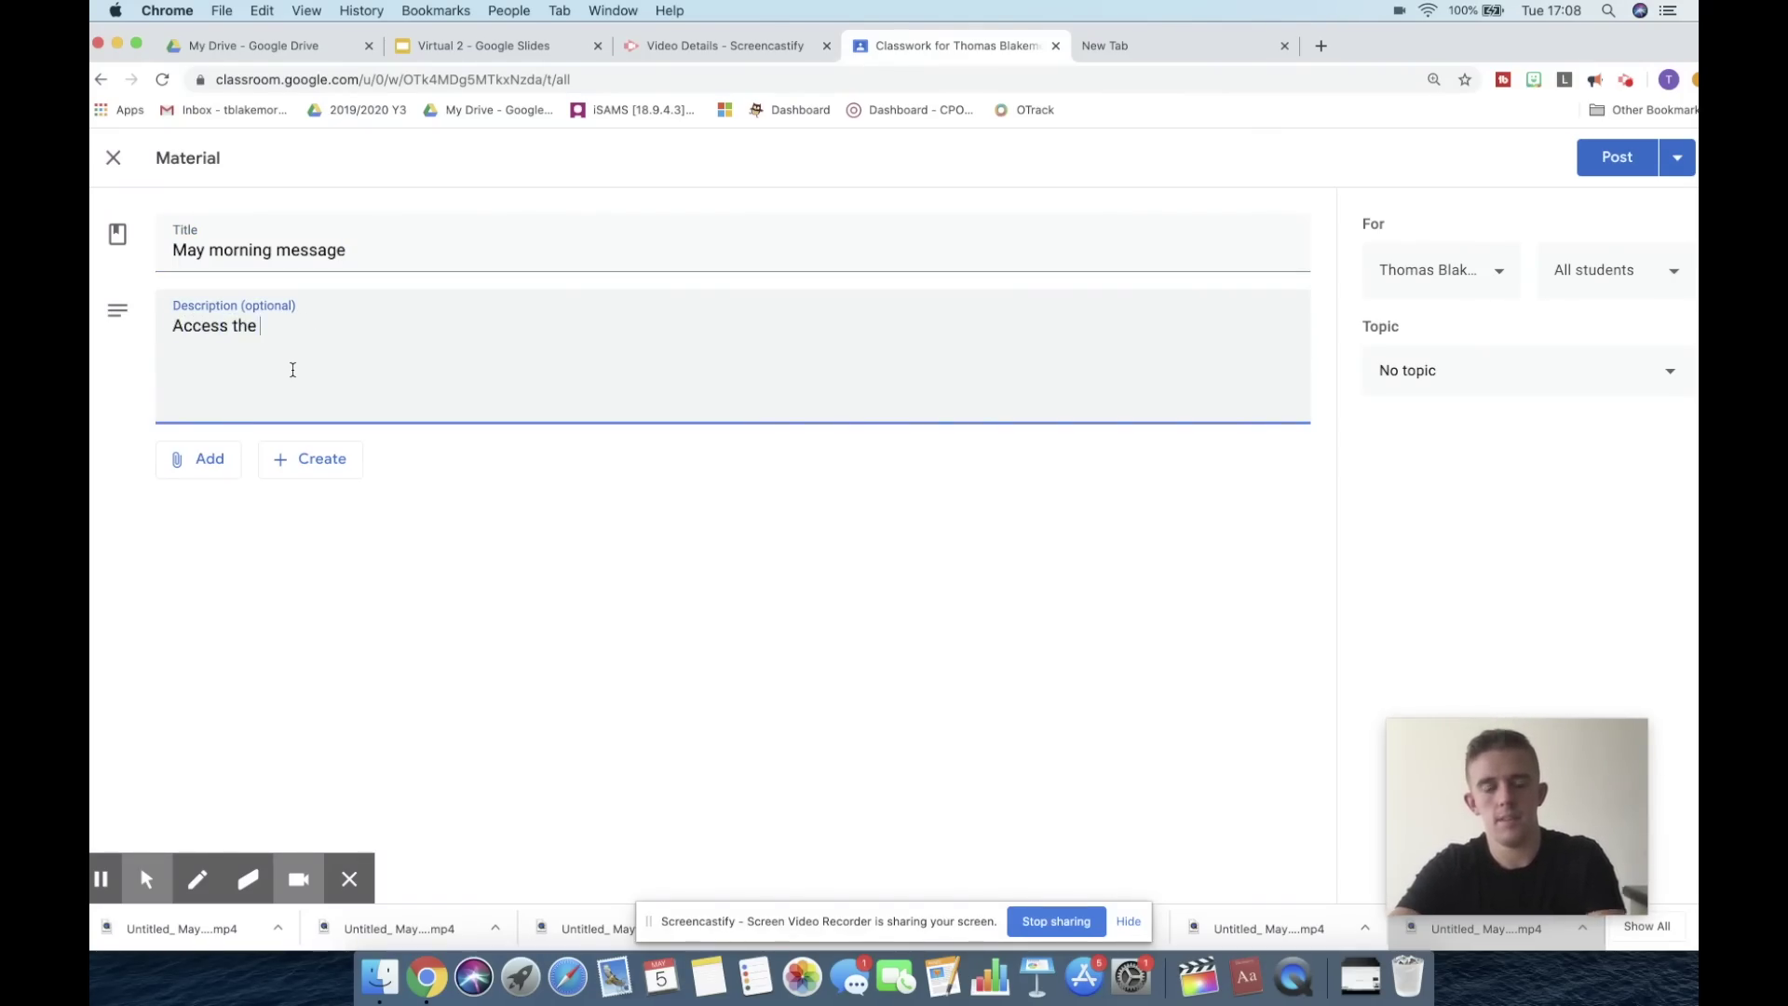
type(" virtual c")
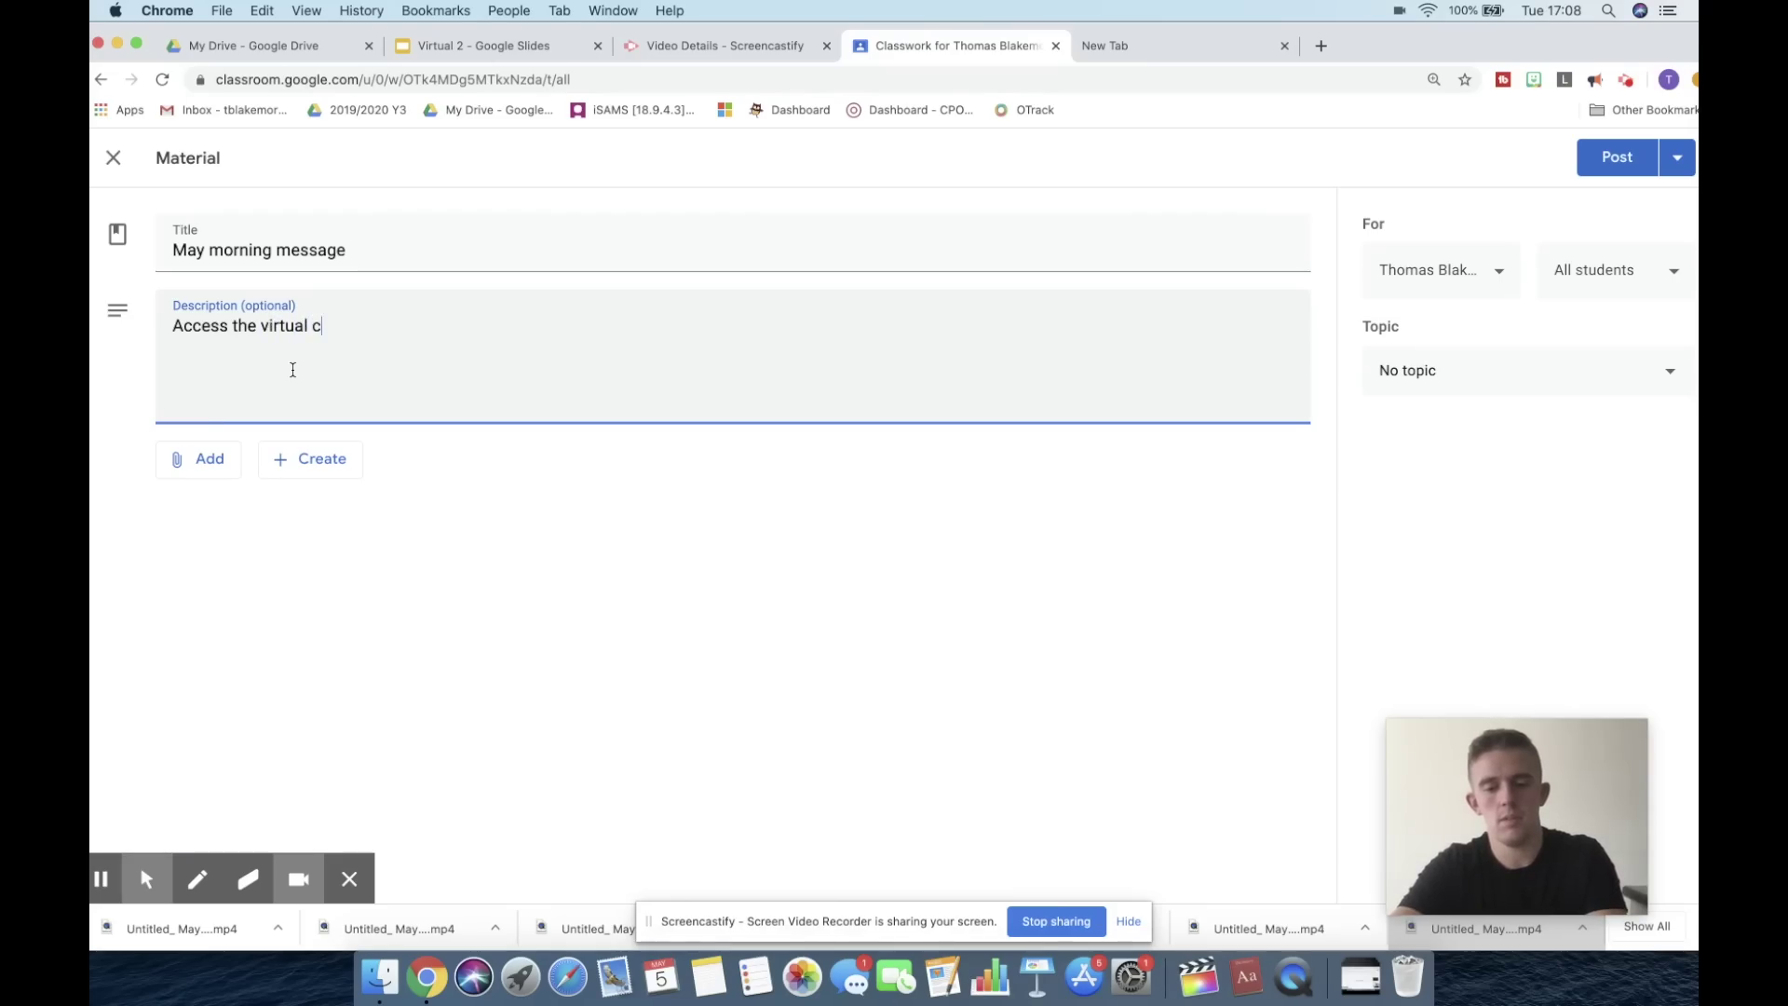
type("lassroom")
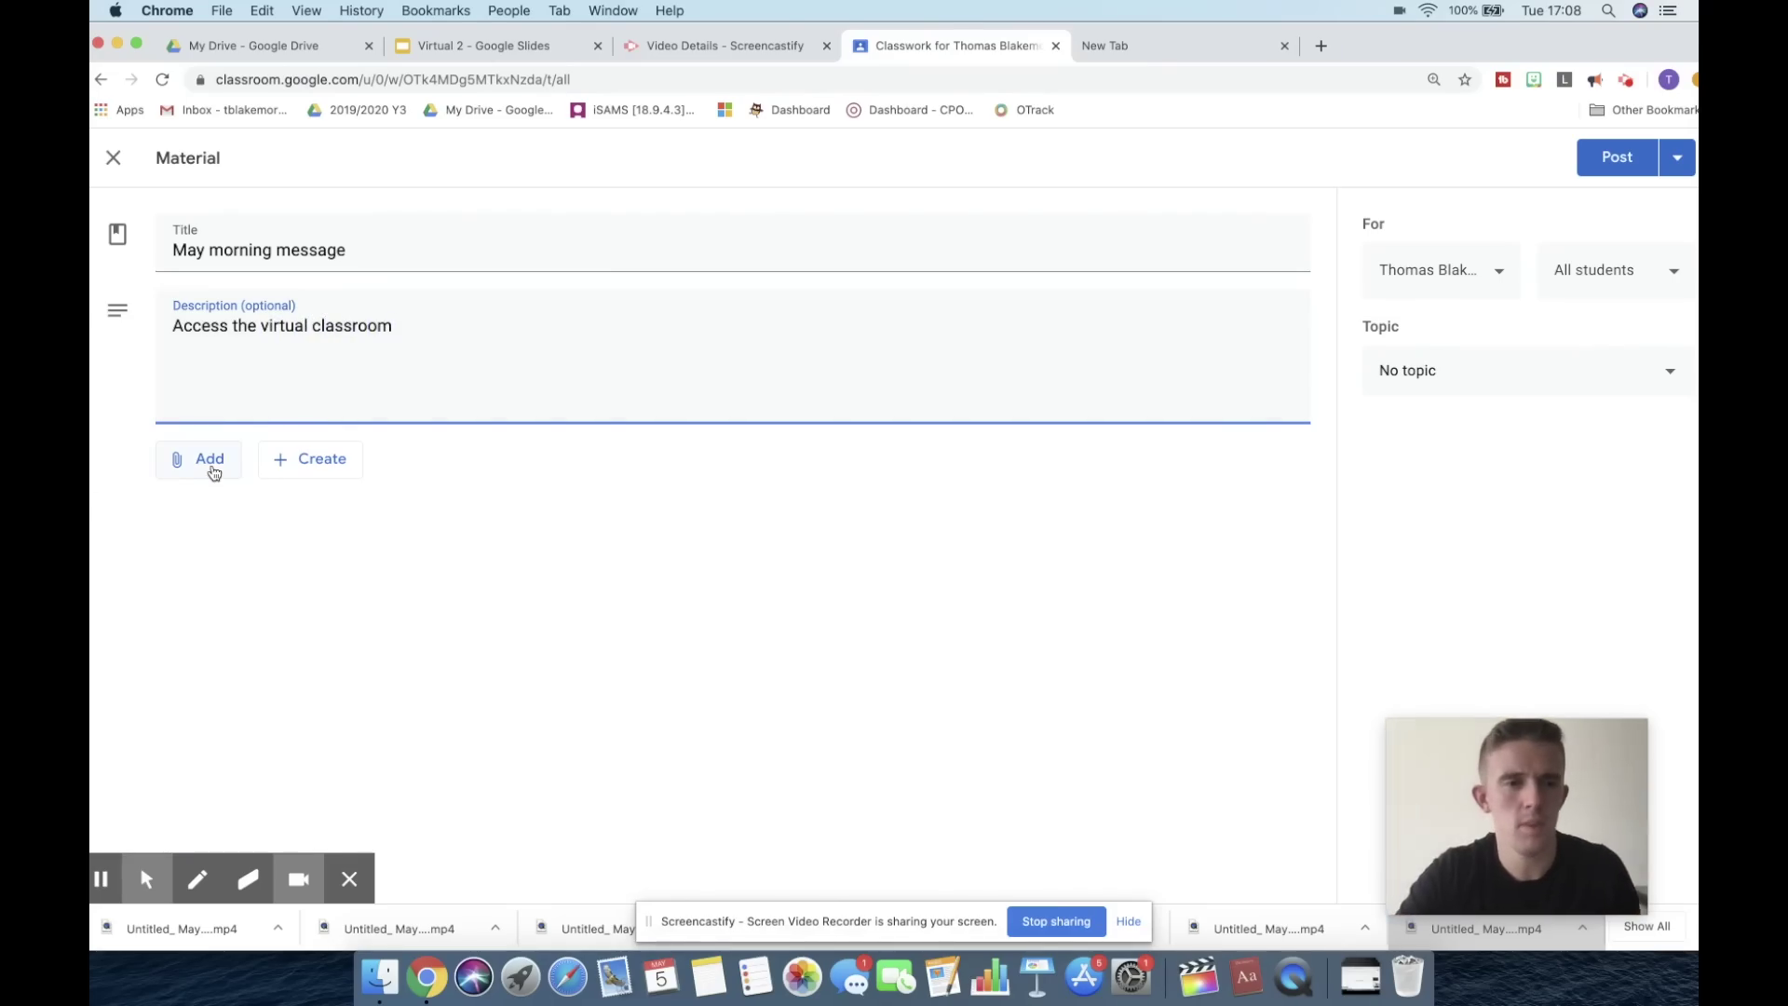
Step: Attach the Virtual 2 presentation from Google Drive
left_click(207, 466)
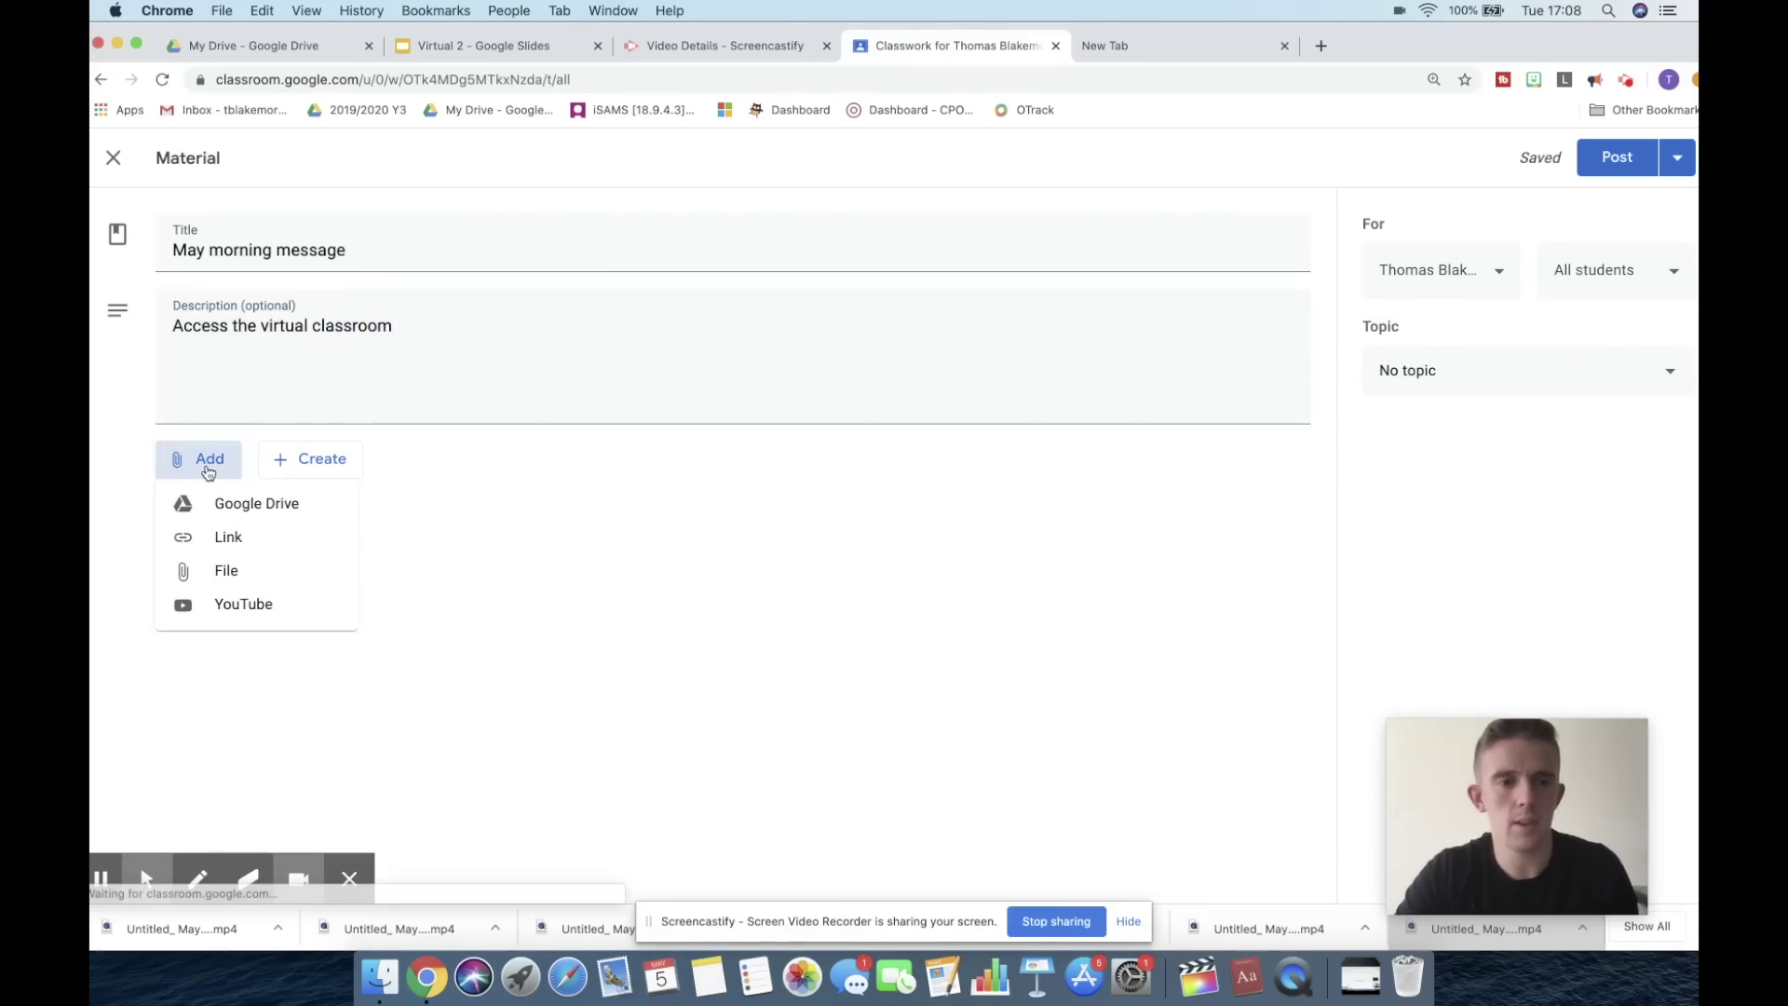
left_click(234, 506)
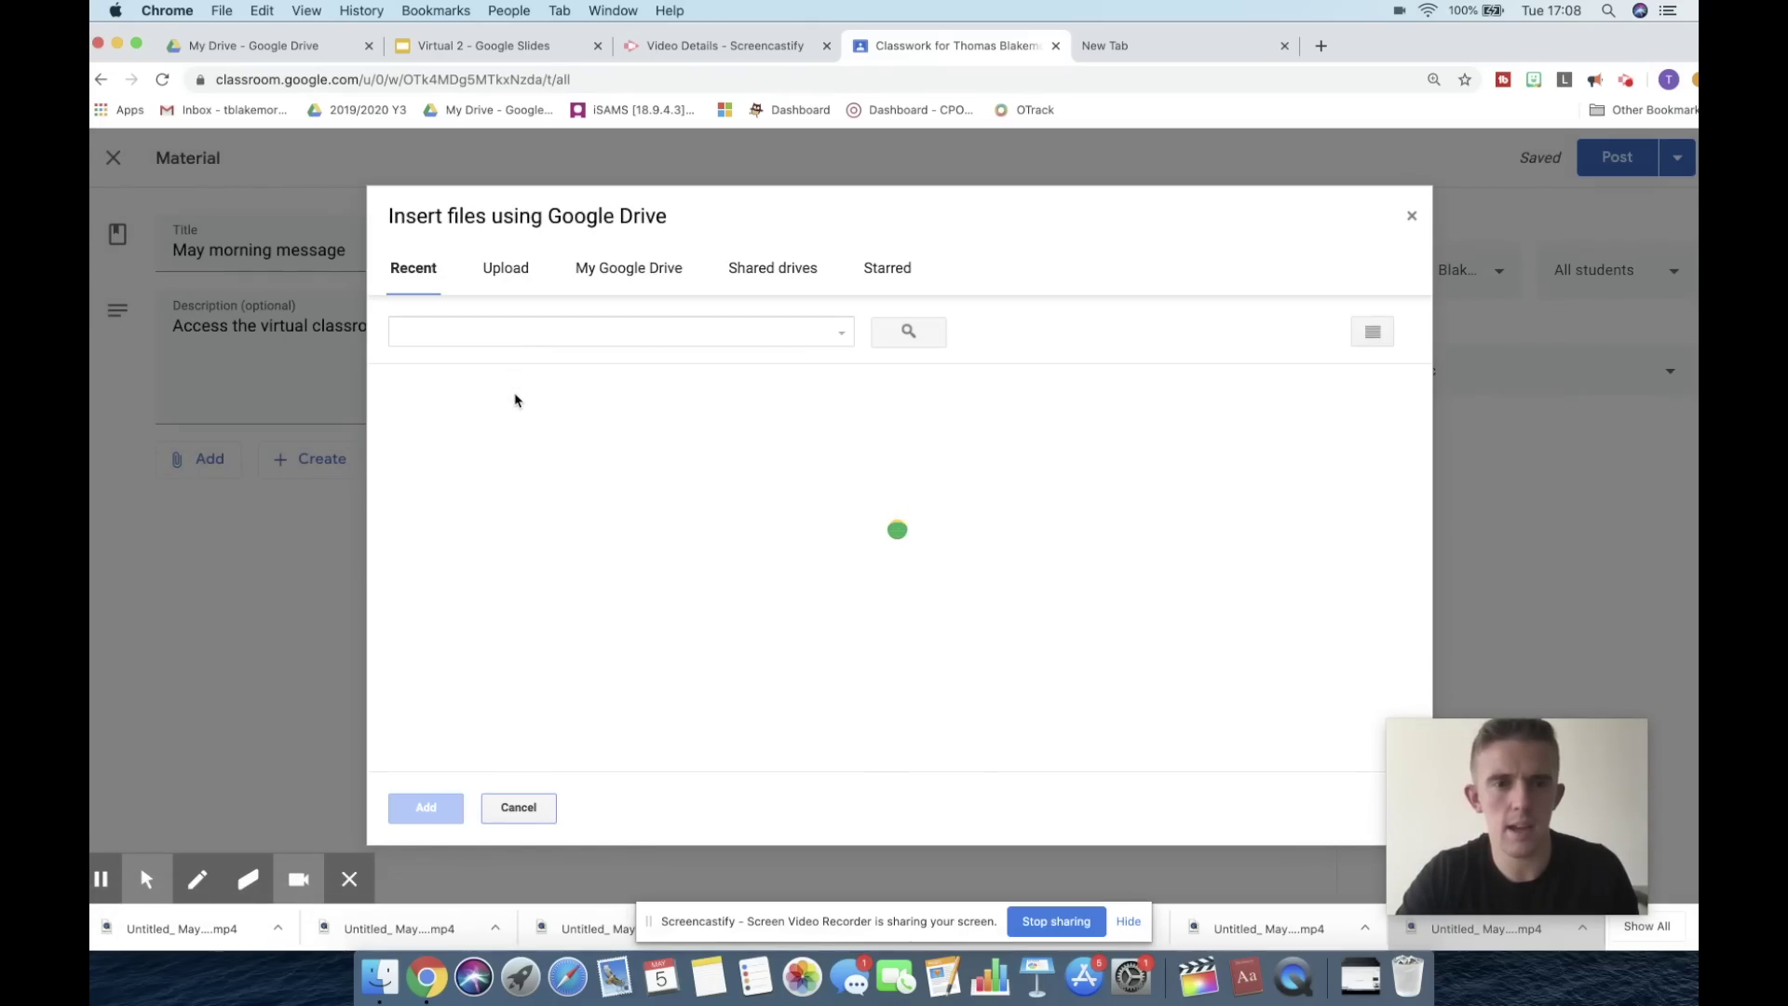
left_click(501, 515)
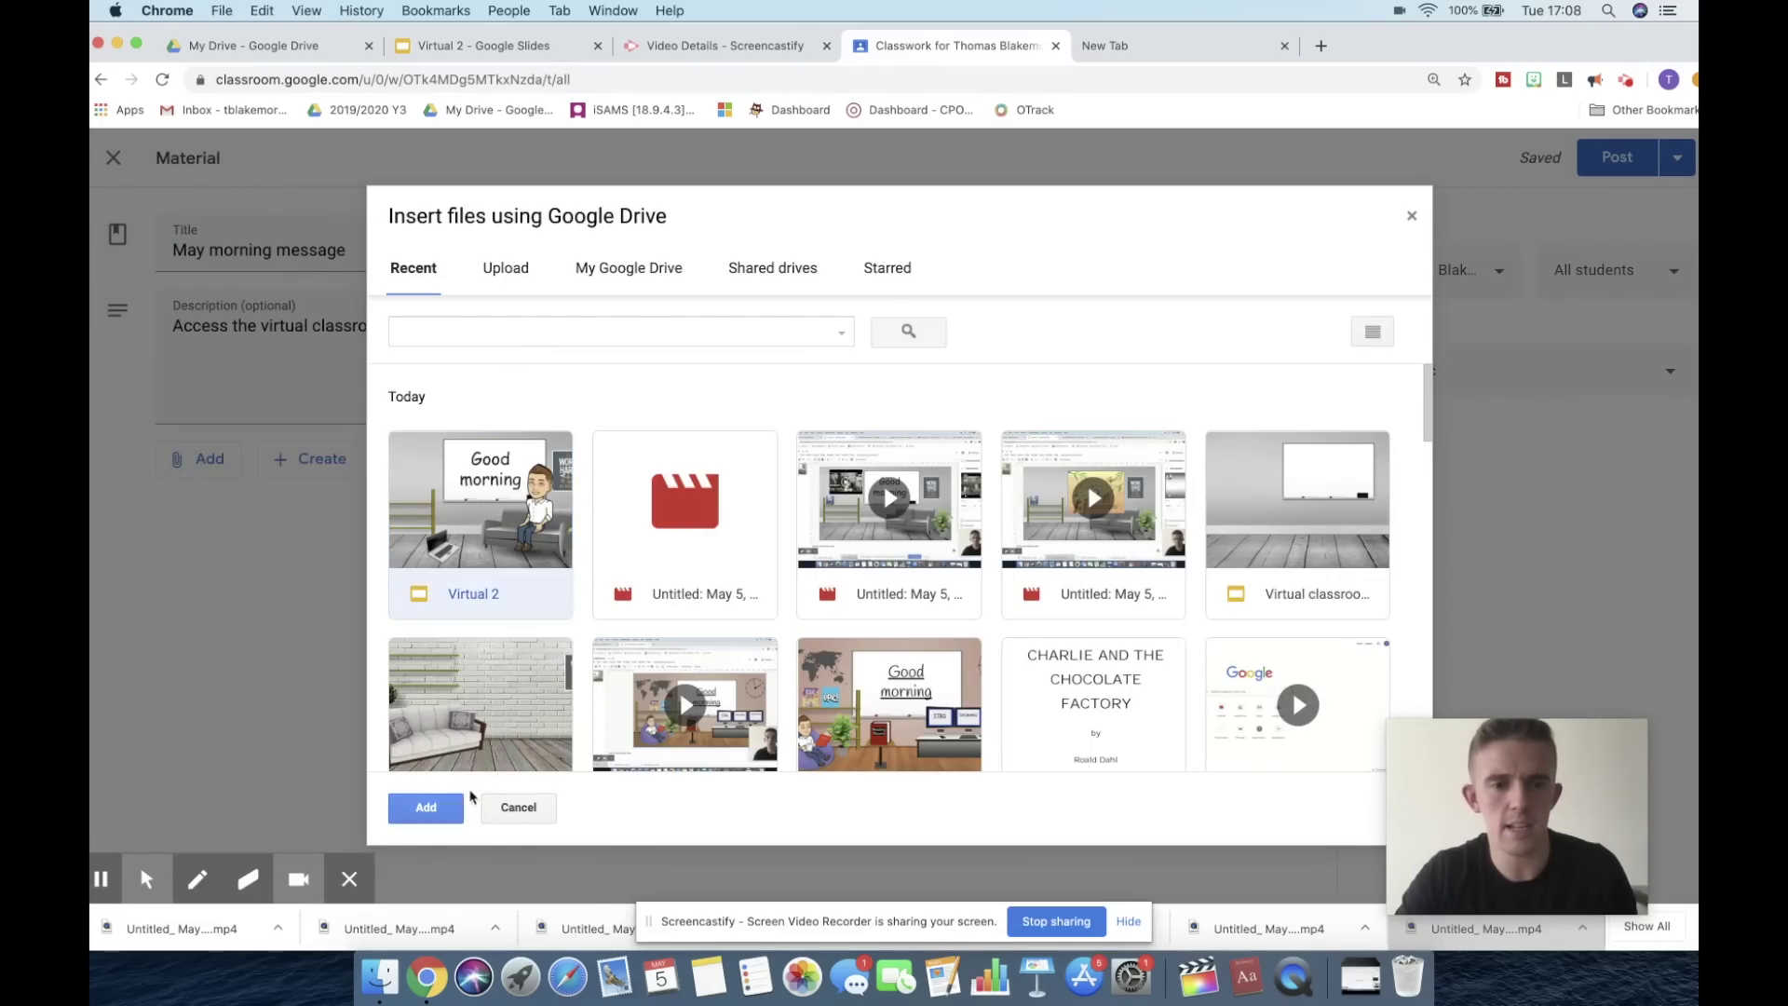
left_click(425, 808)
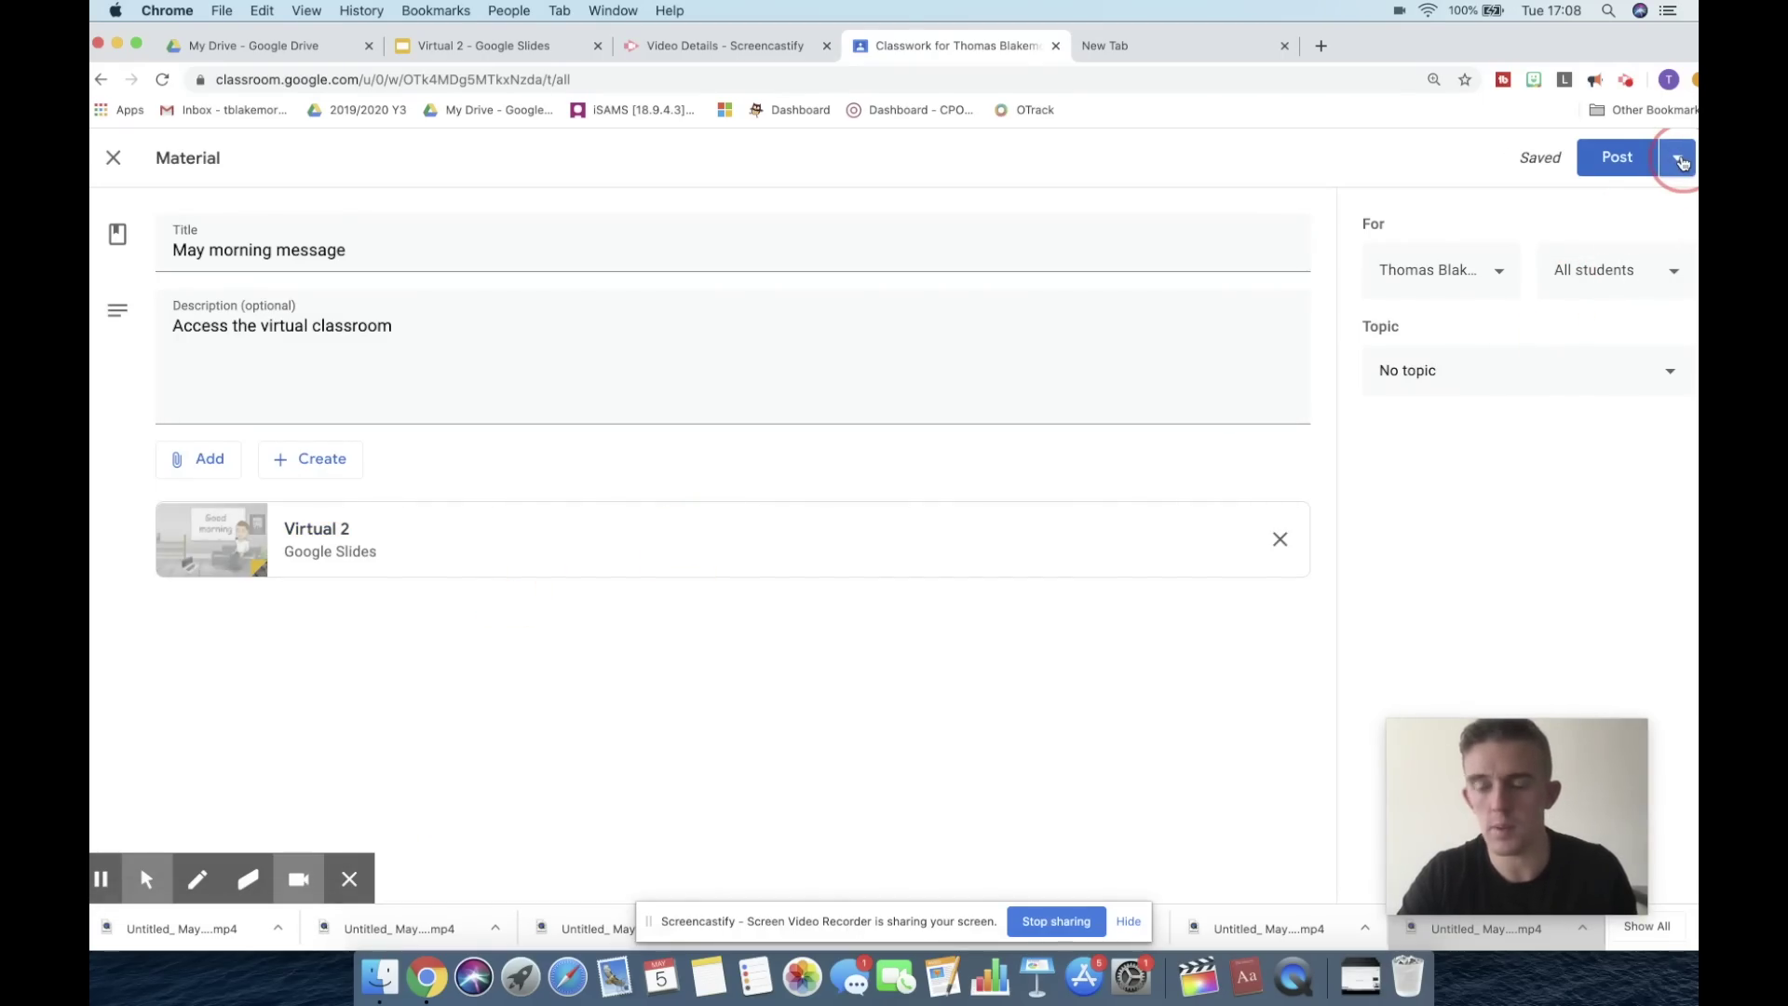
Step: File it under the Morning message topic, post it, and open the attached Virtual 2 slides
left_click(1518, 382)
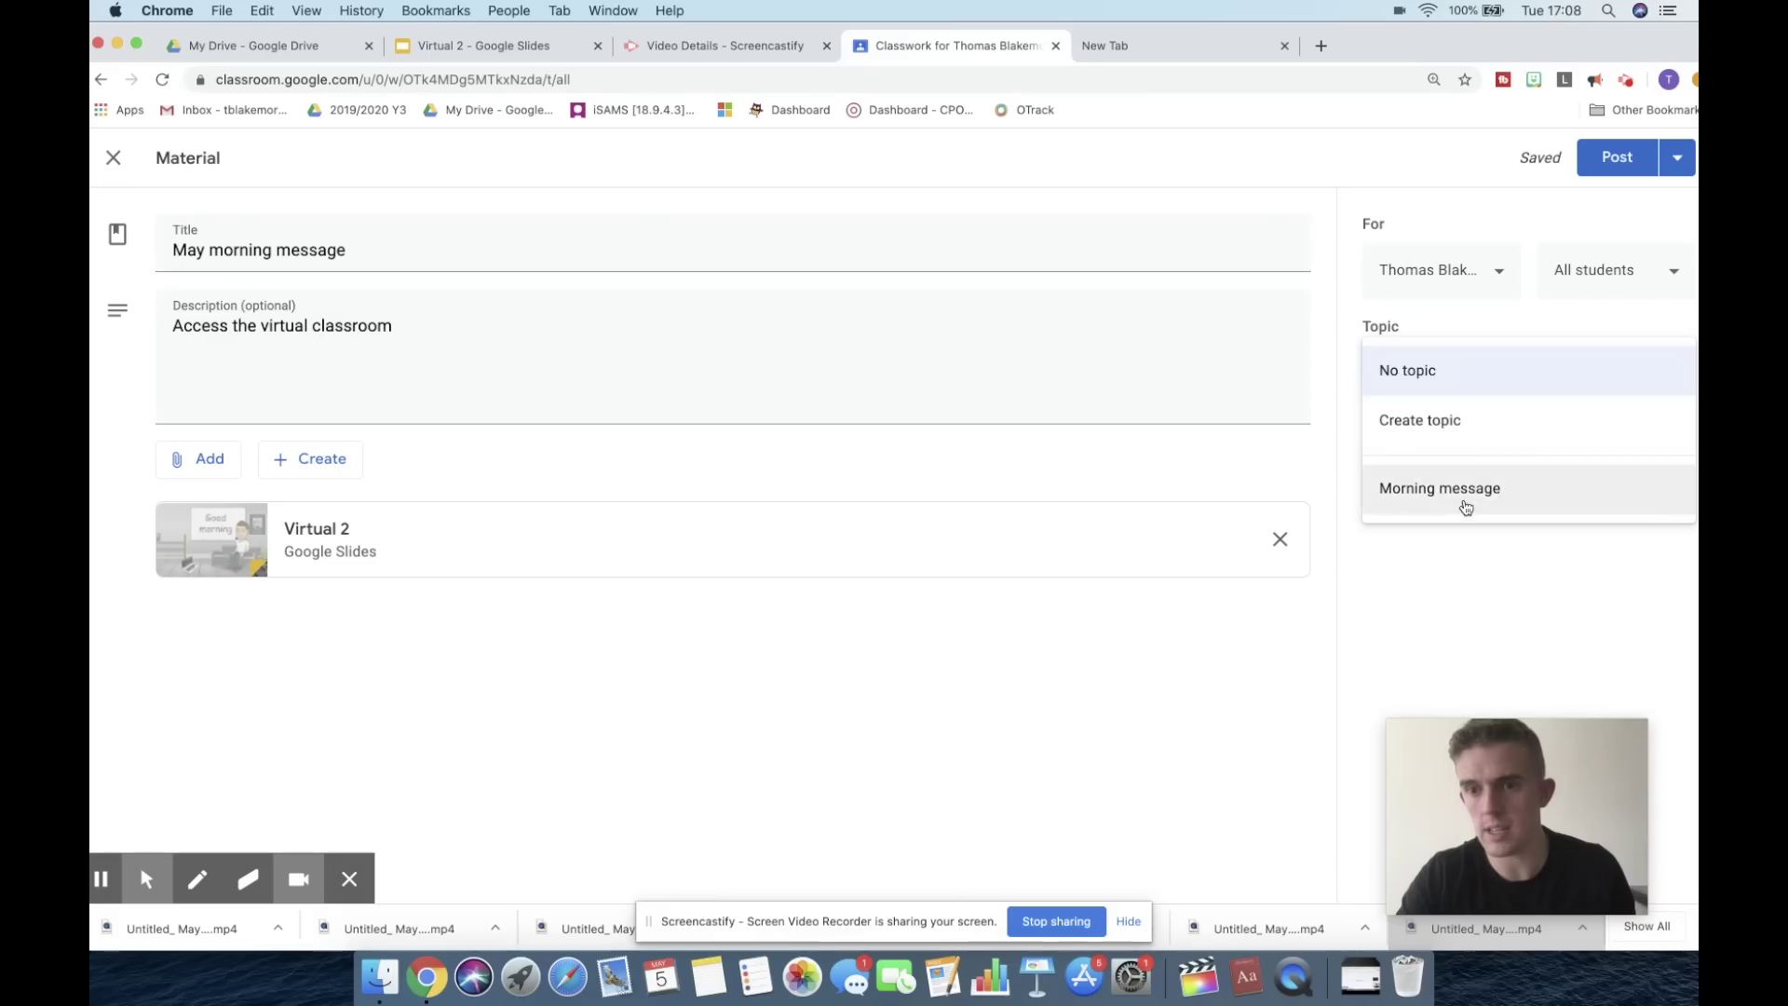
left_click(1467, 508)
left_click(1676, 172)
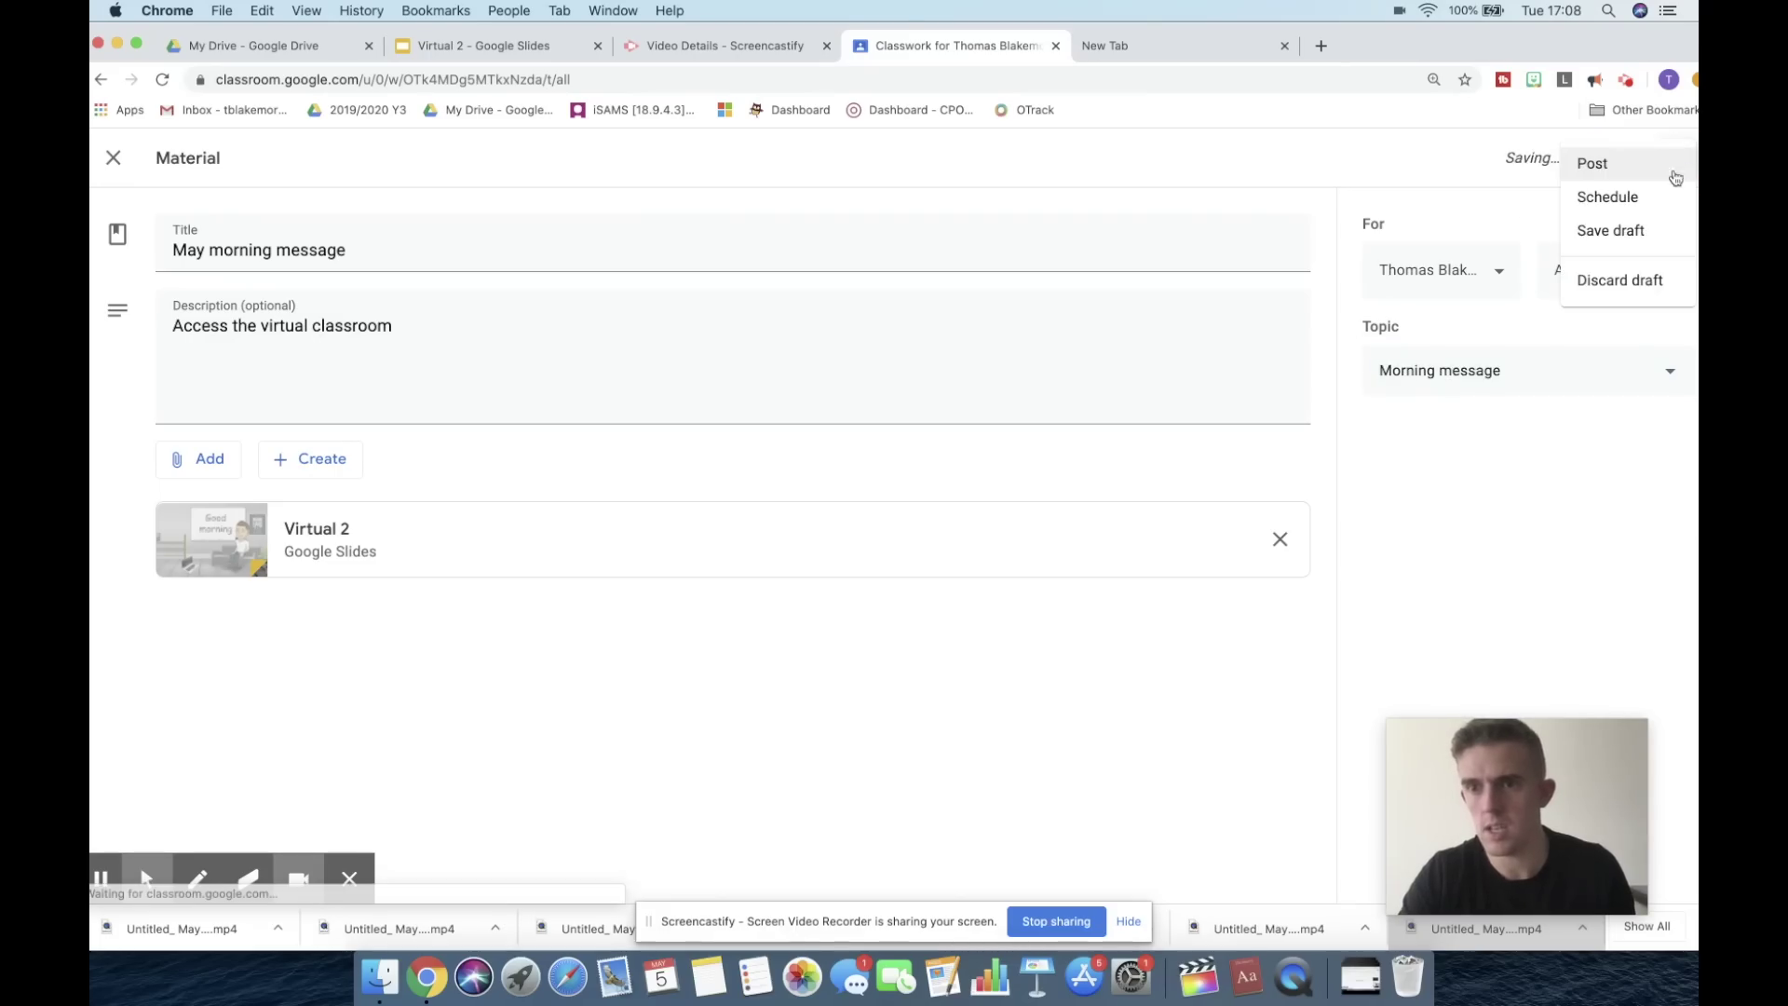
left_click(1638, 171)
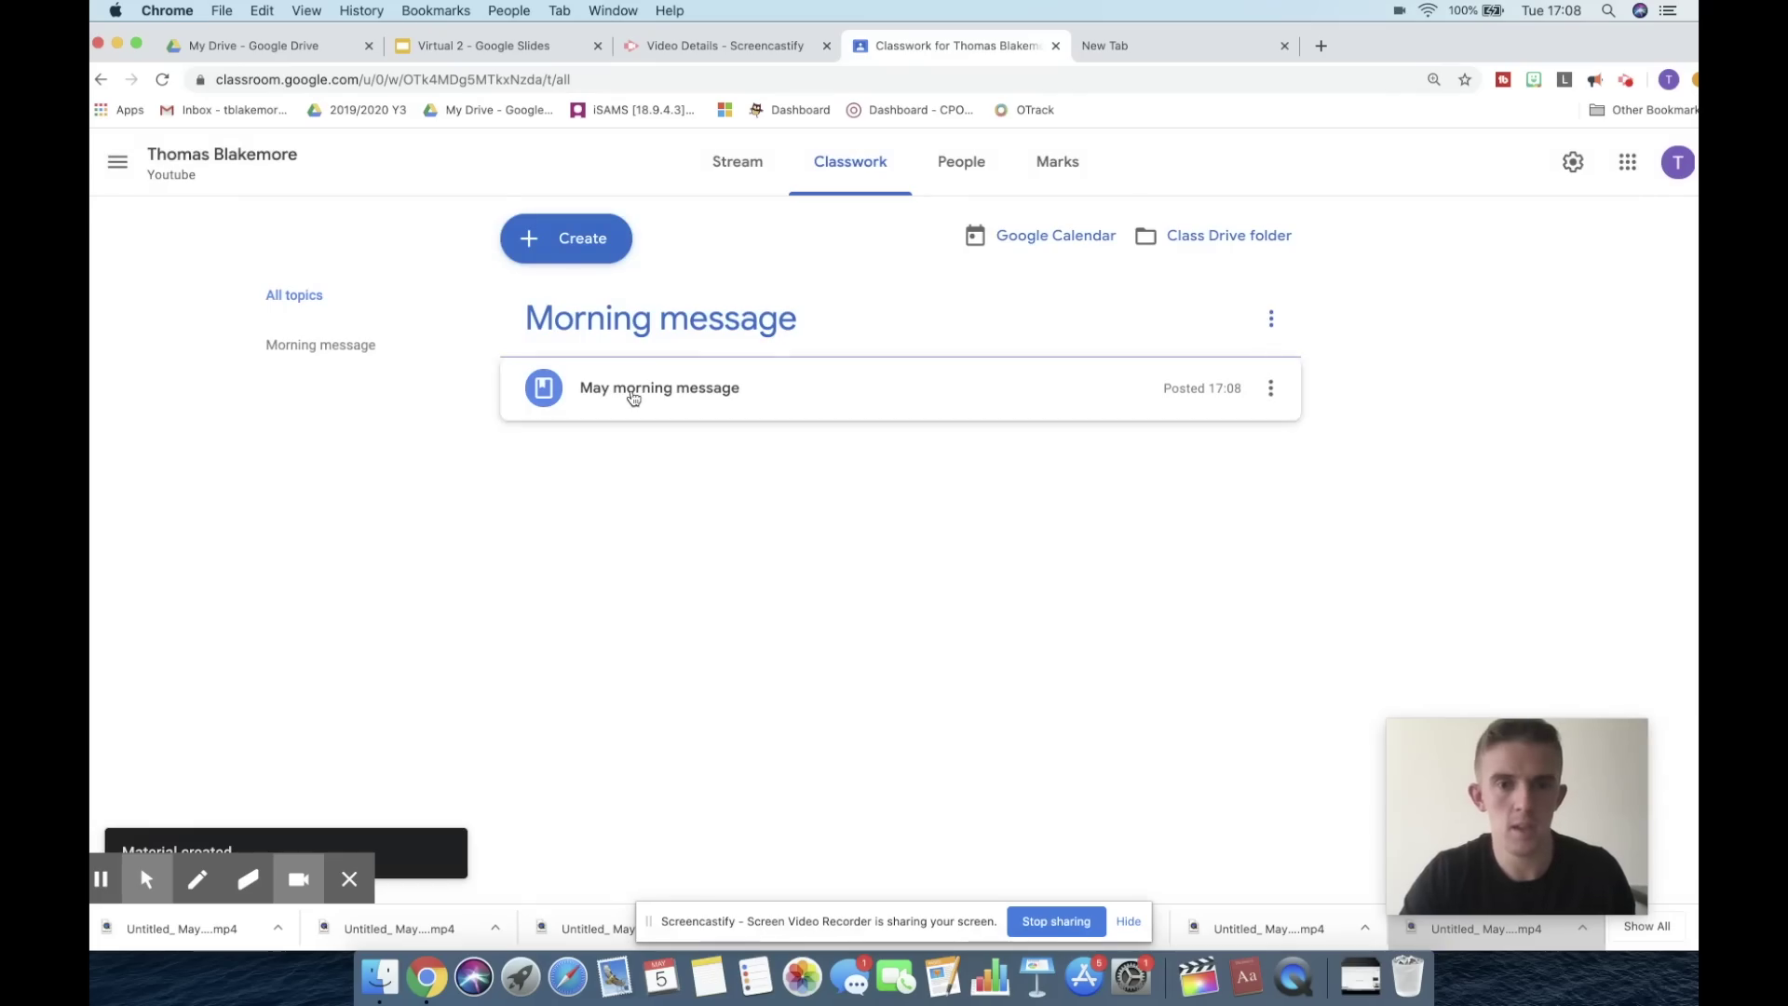
left_click(634, 399)
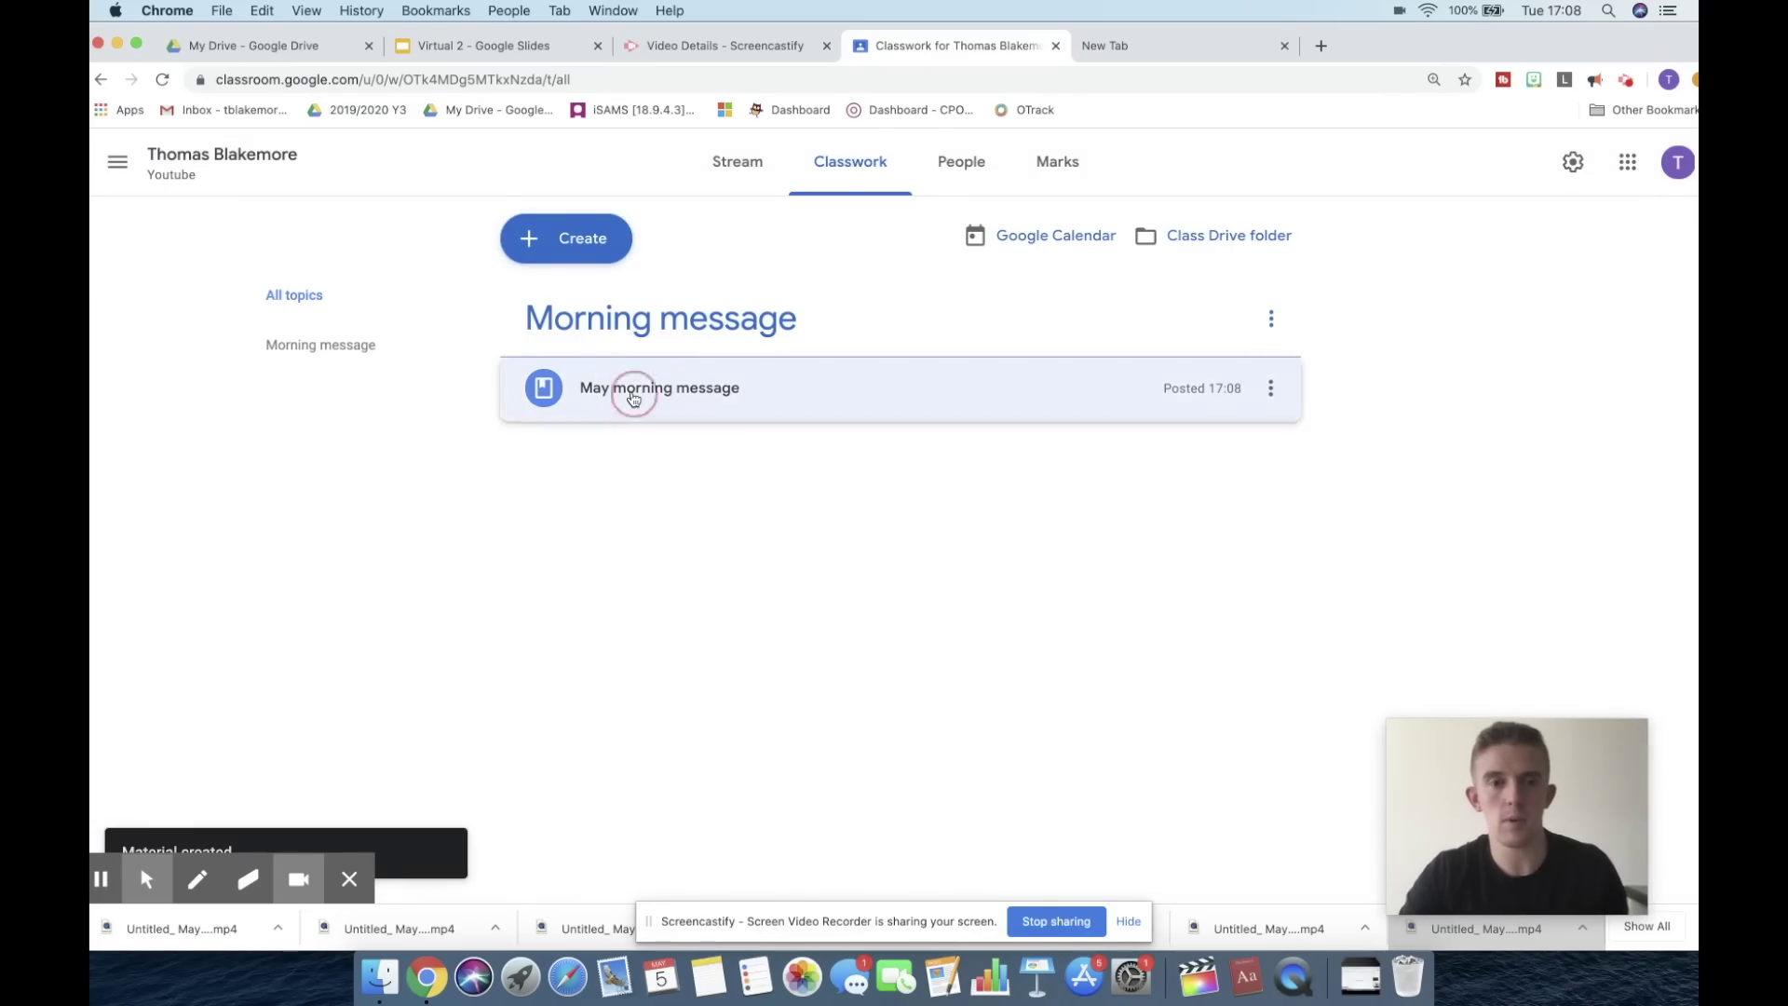
left_click(642, 545)
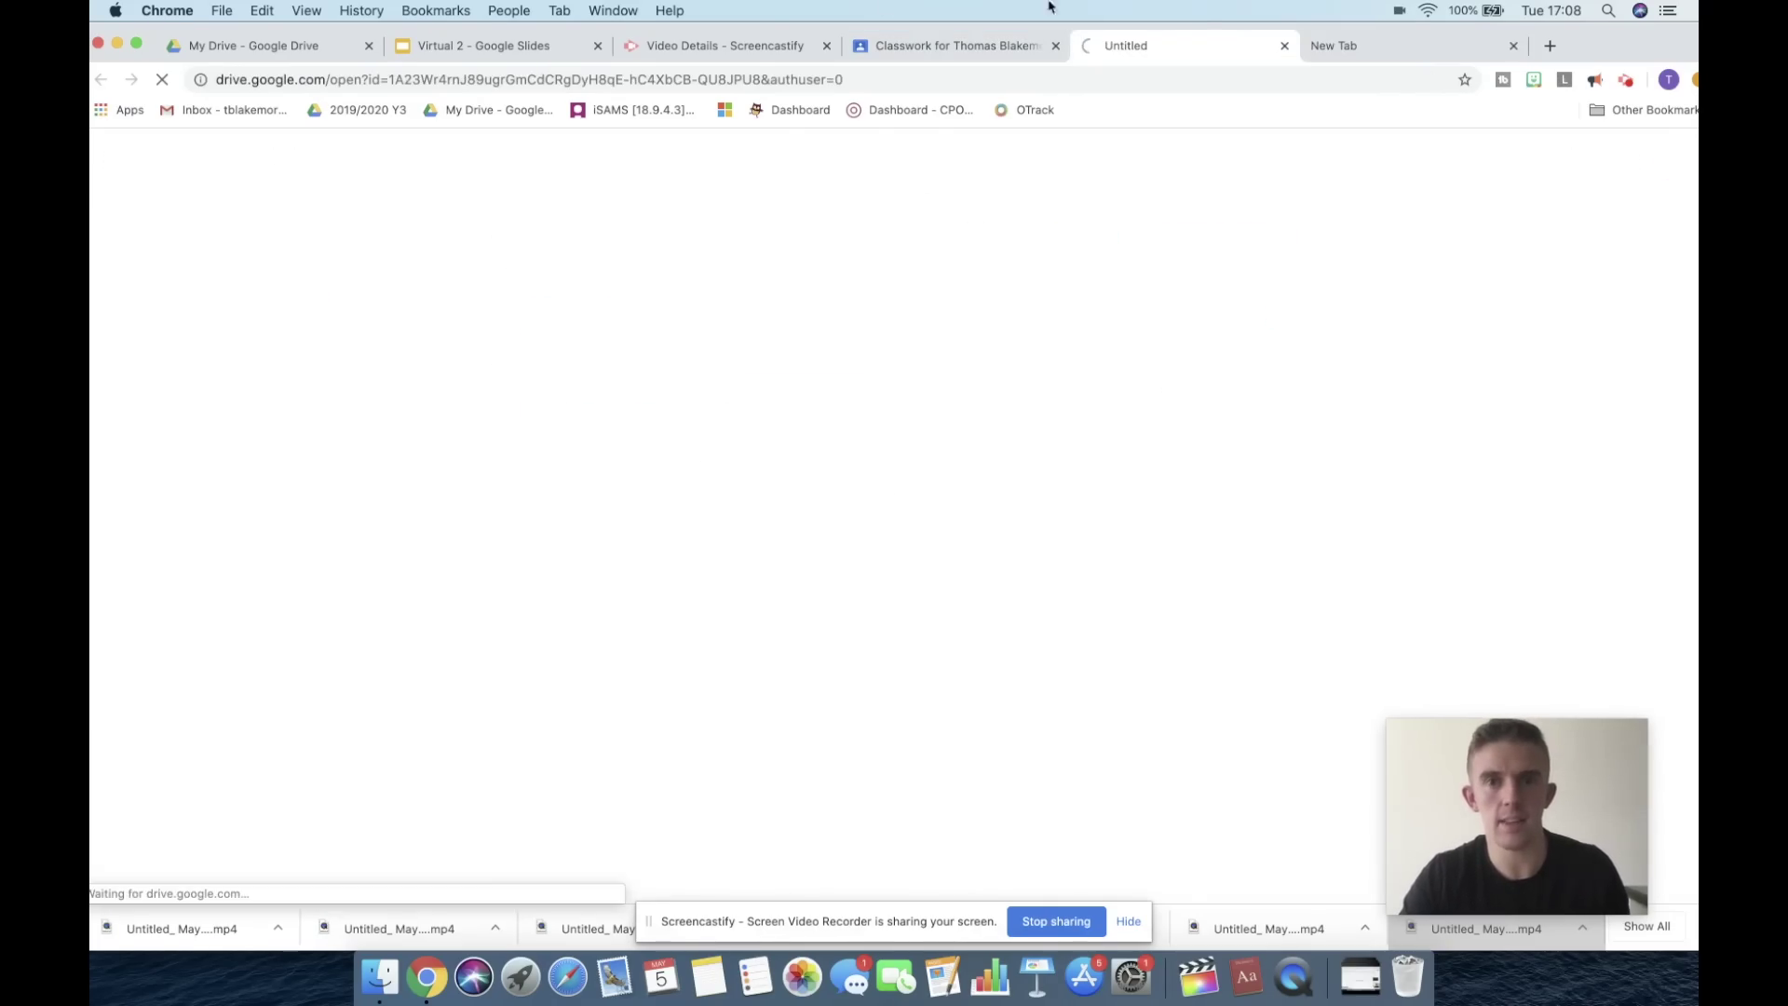